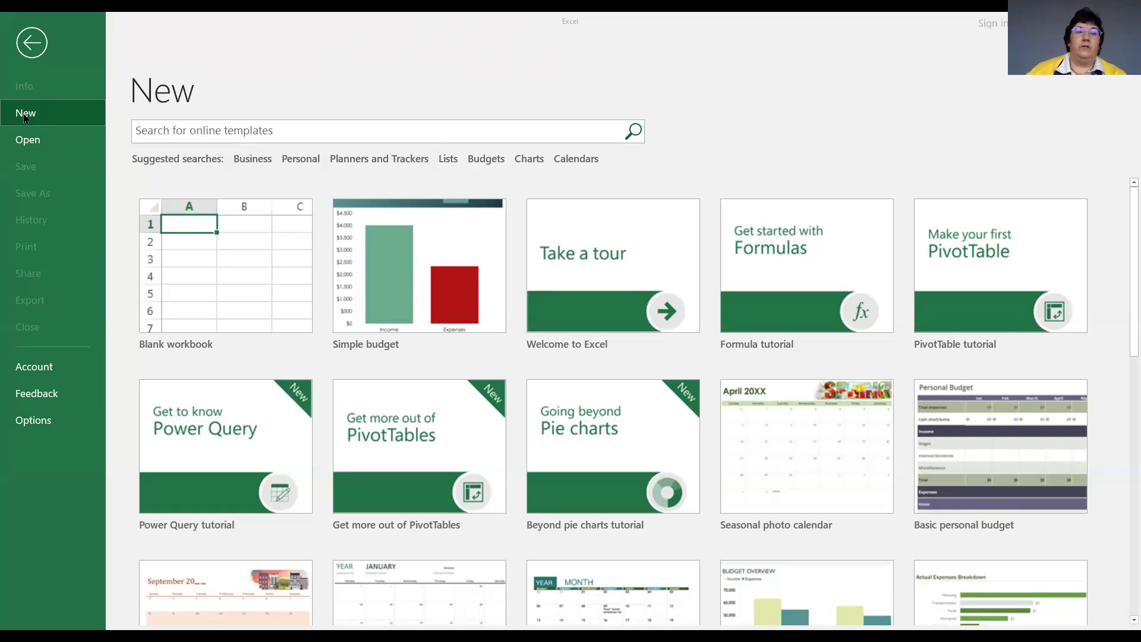
Search the online templates for 'budget'.
{"action": "left_click", "coordinate": [282, 129]}
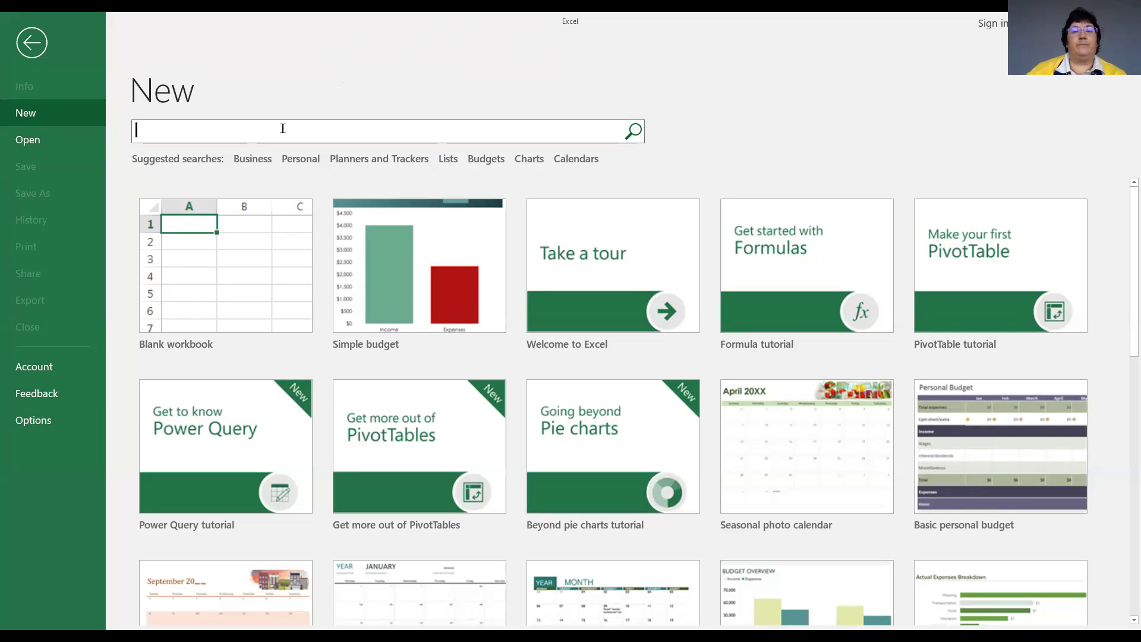
{"action": "type", "text": "budget"}
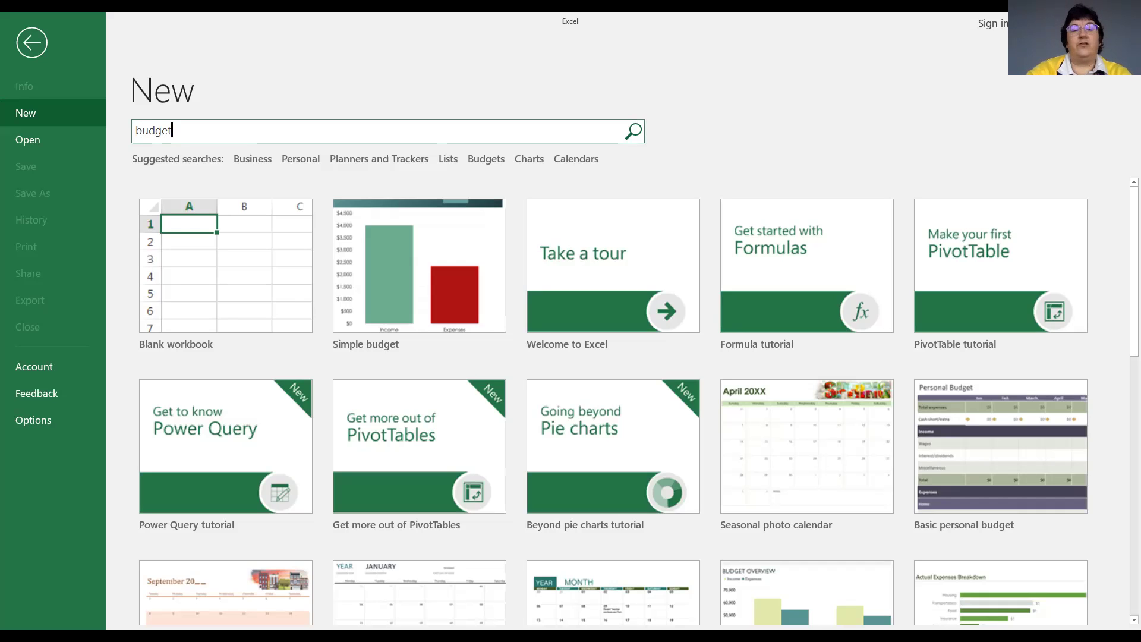
{"action": "key", "text": "Return"}
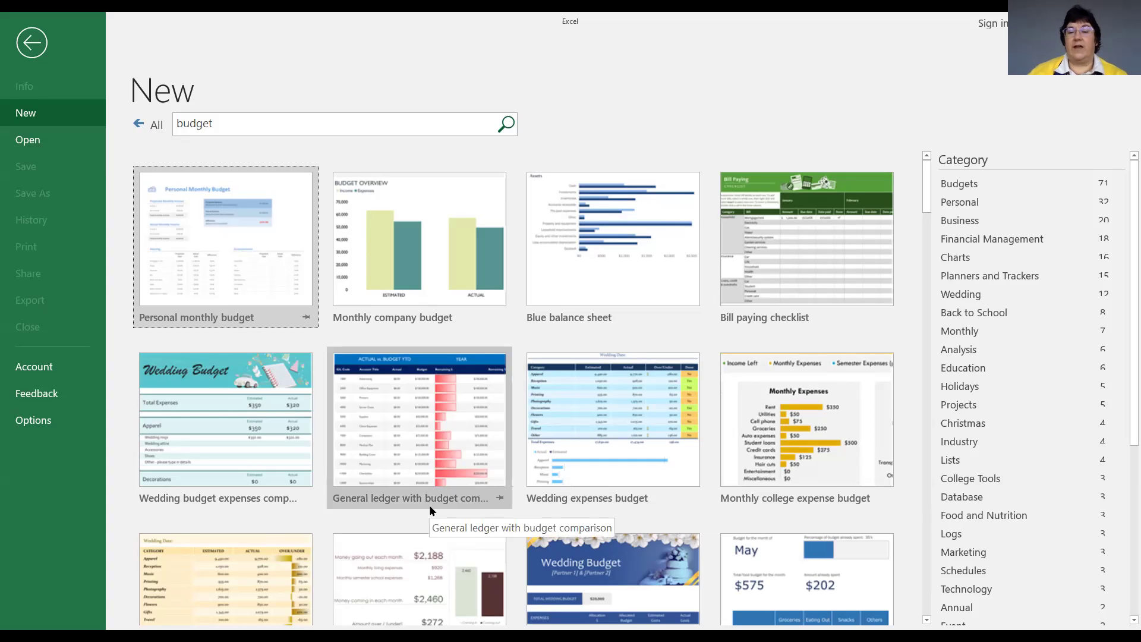
{"action": "scroll", "coordinate": [913, 498], "scroll_direction": "down", "scroll_amount": 4}
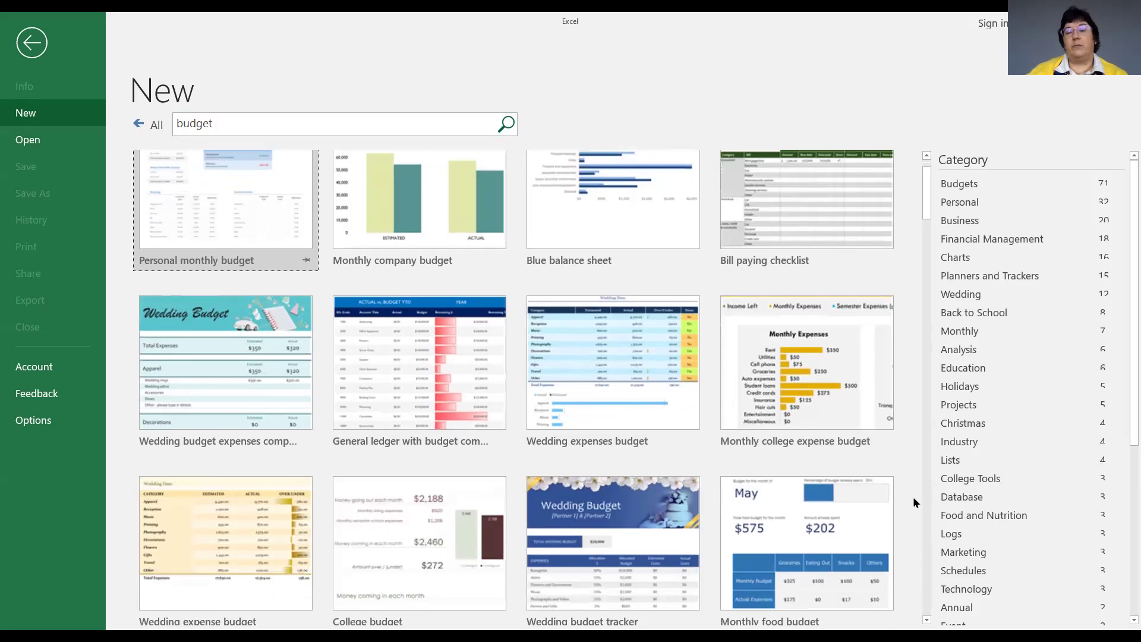
{"action": "scroll", "coordinate": [914, 497], "scroll_direction": "down", "scroll_amount": 8}
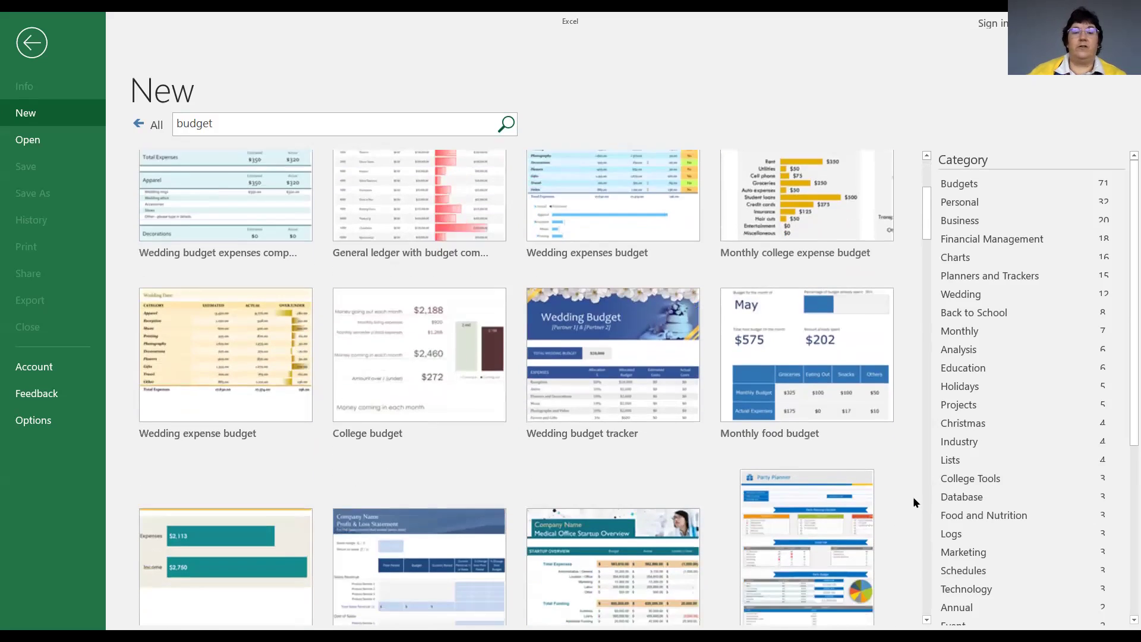
{"action": "scroll", "coordinate": [913, 497], "scroll_direction": "down", "scroll_amount": 7}
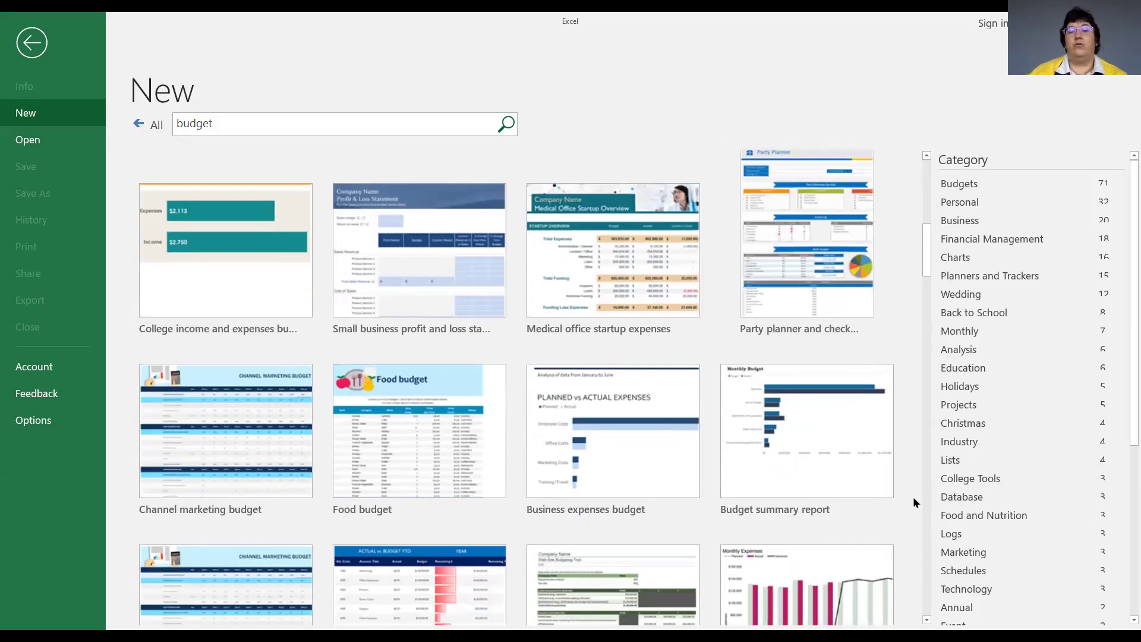
{"action": "scroll", "coordinate": [913, 497], "scroll_direction": "down", "scroll_amount": 9}
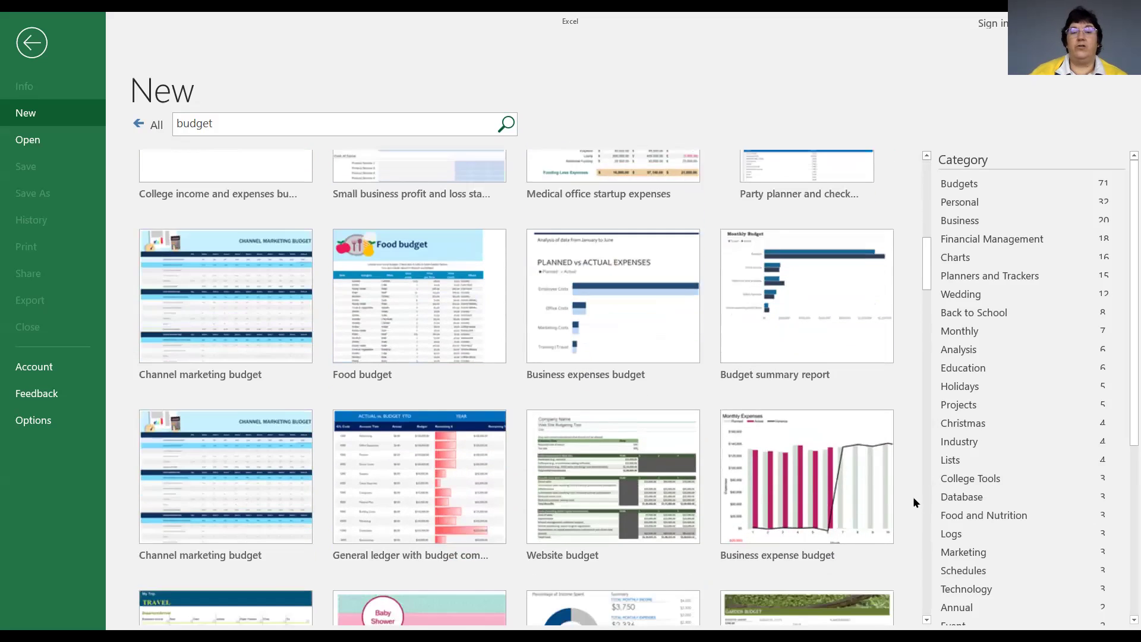
{"action": "scroll", "coordinate": [913, 498], "scroll_direction": "down", "scroll_amount": 9}
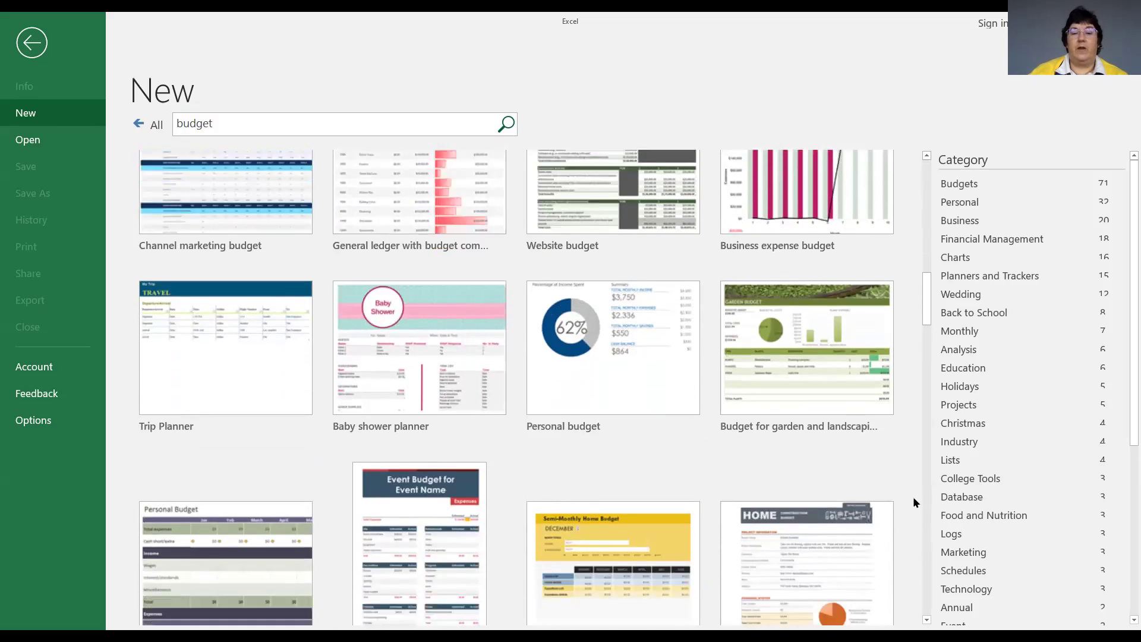
{"action": "scroll", "coordinate": [912, 497], "scroll_direction": "down", "scroll_amount": 15}
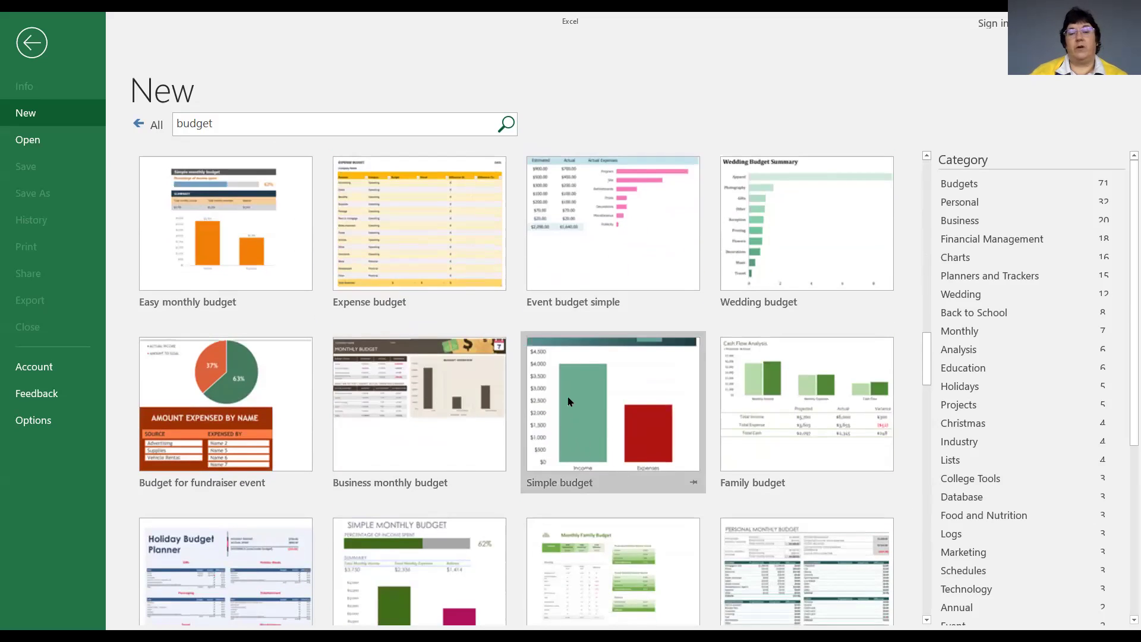
Compare the Simple budget and Expense budget previews, ending on the Simple budget preview.
{"action": "left_click", "coordinate": [613, 382]}
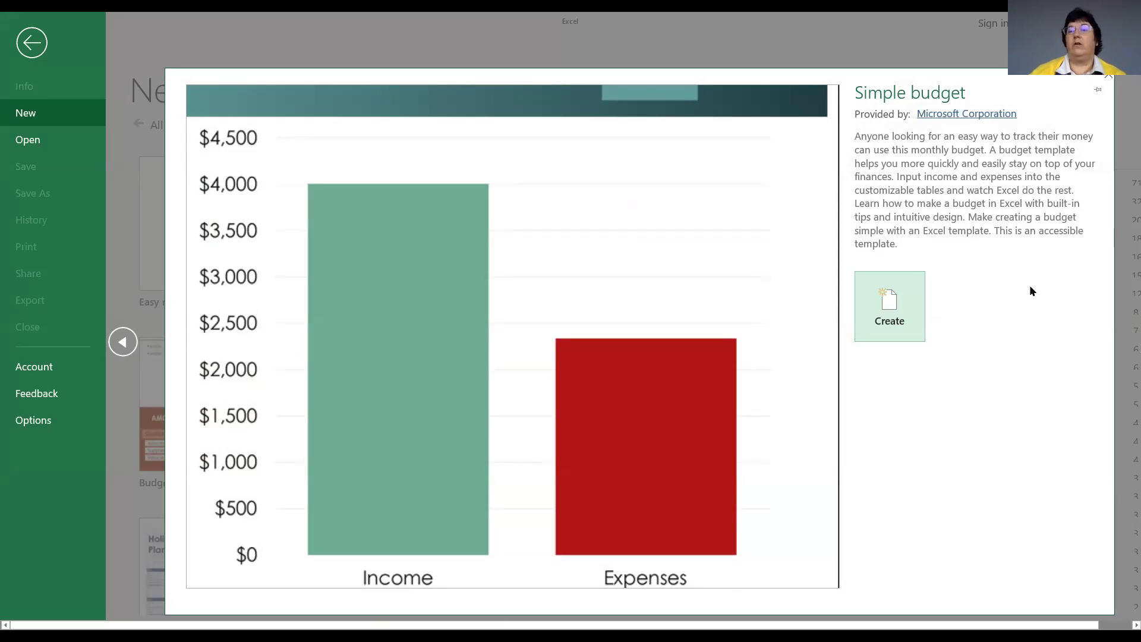
{"action": "left_click", "coordinate": [1110, 79]}
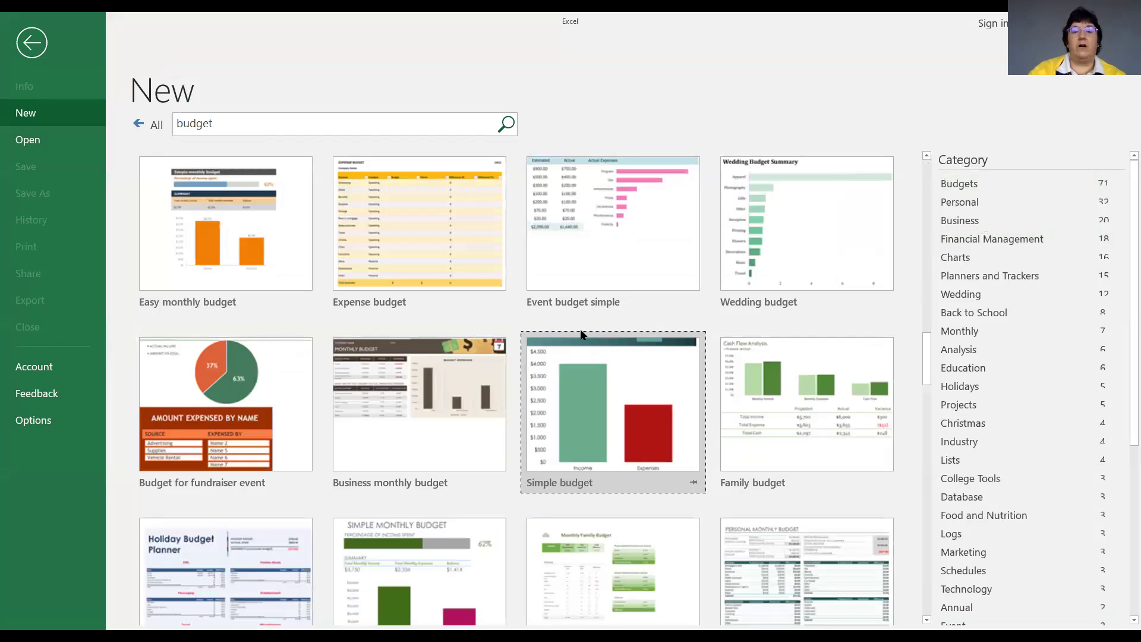
{"action": "left_click", "coordinate": [416, 236]}
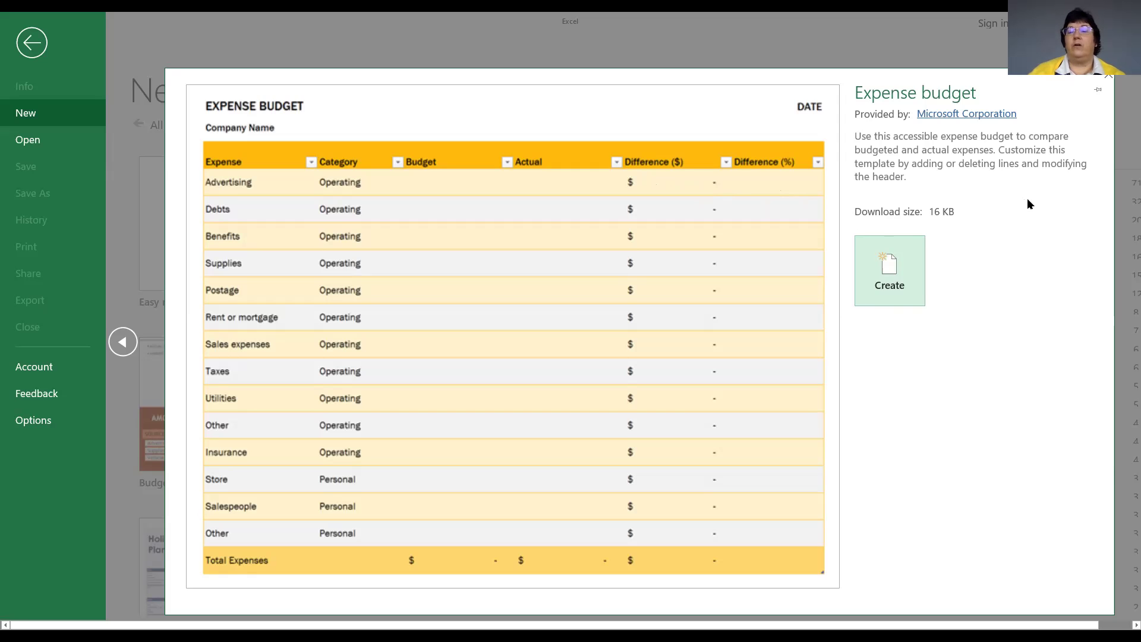
{"action": "left_click", "coordinate": [1108, 77]}
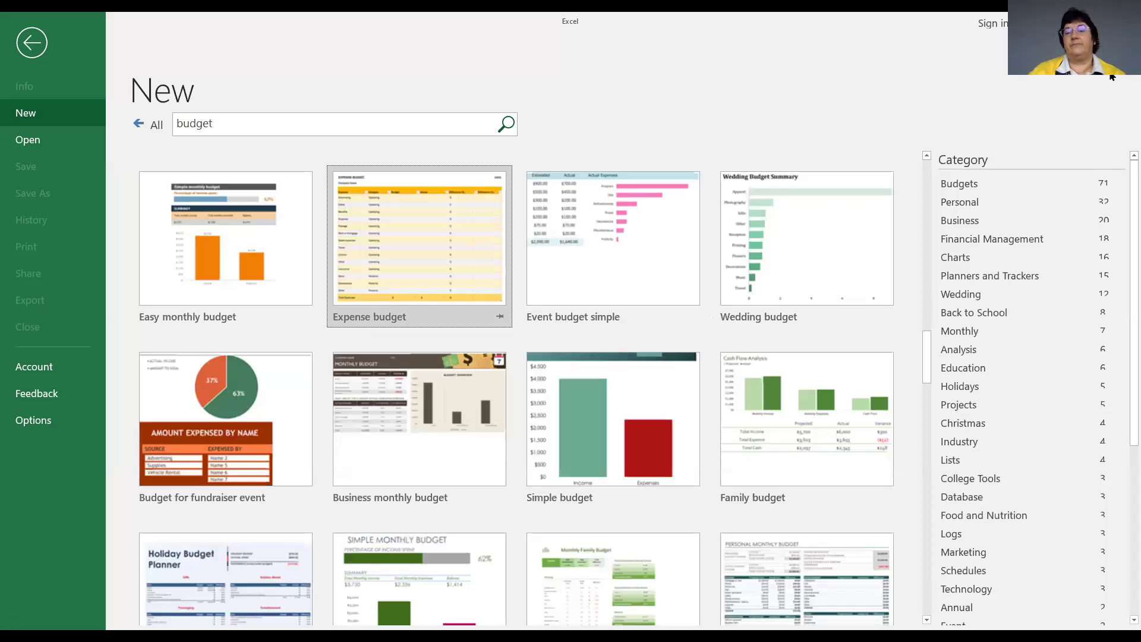
{"action": "left_click", "coordinate": [618, 394]}
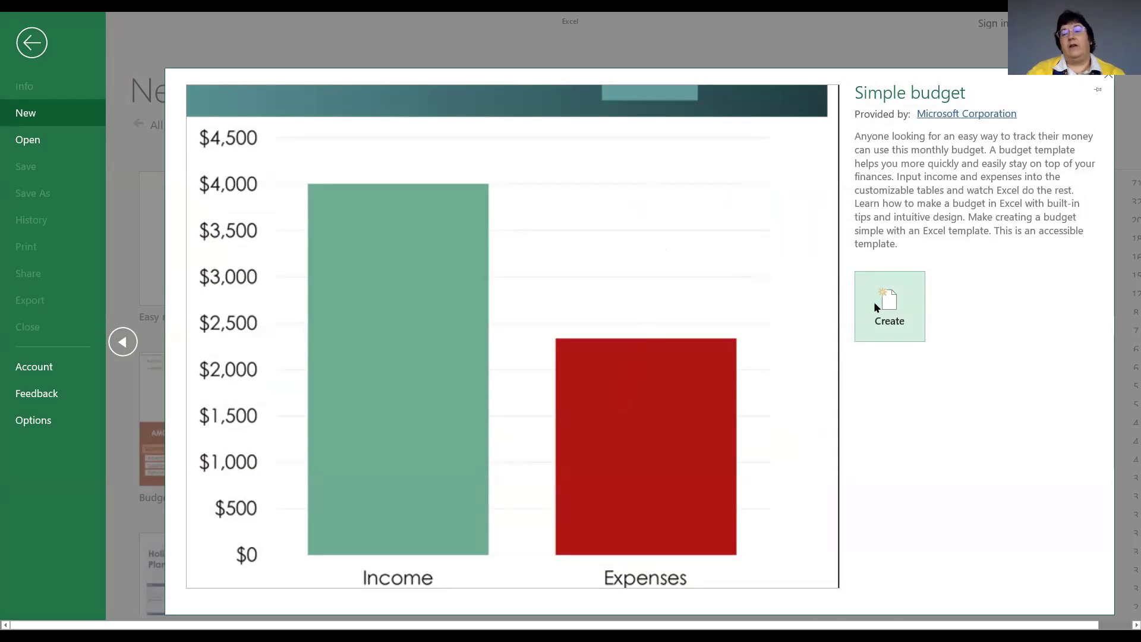
Create a new workbook from the Simple budget template.
{"action": "left_click", "coordinate": [889, 301]}
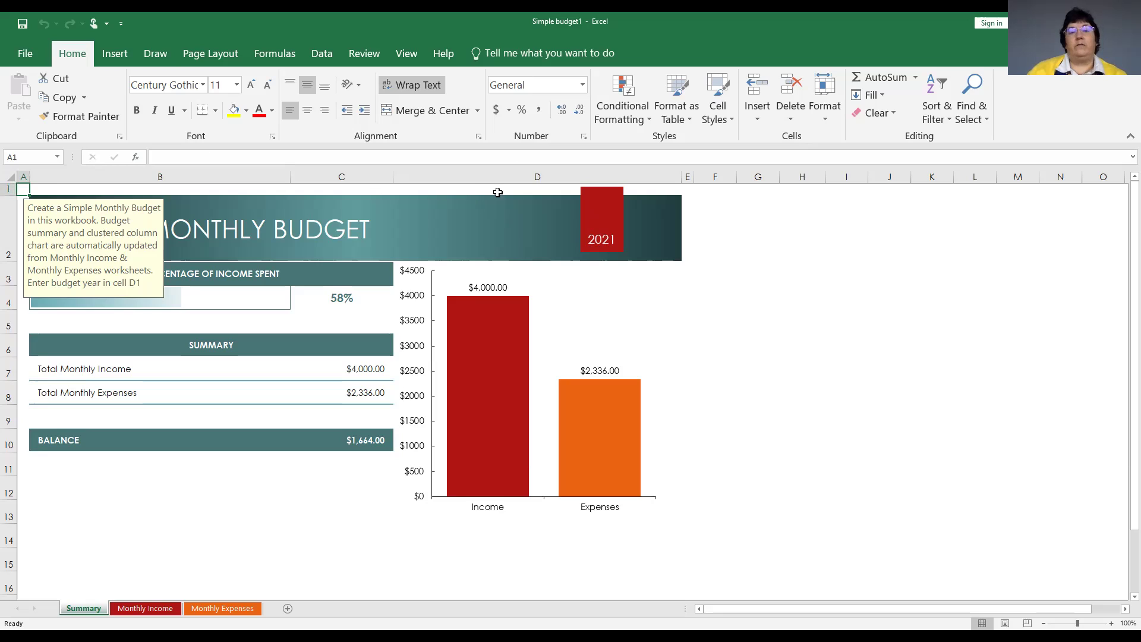
Select cell D1 to inspect the budget year formula.
{"action": "left_click", "coordinate": [511, 189]}
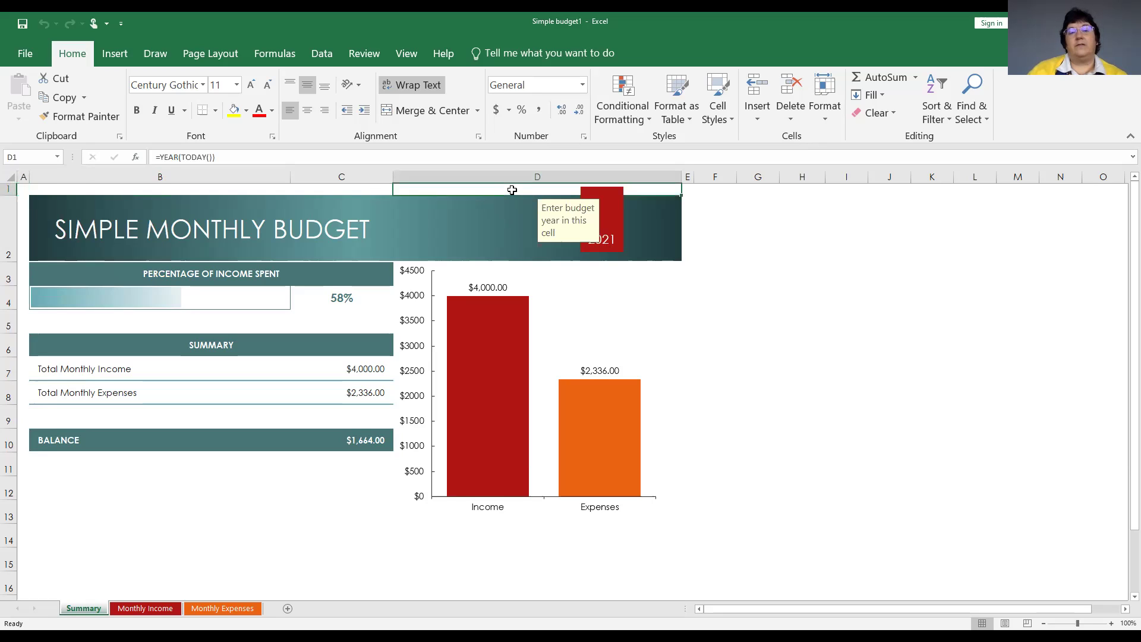
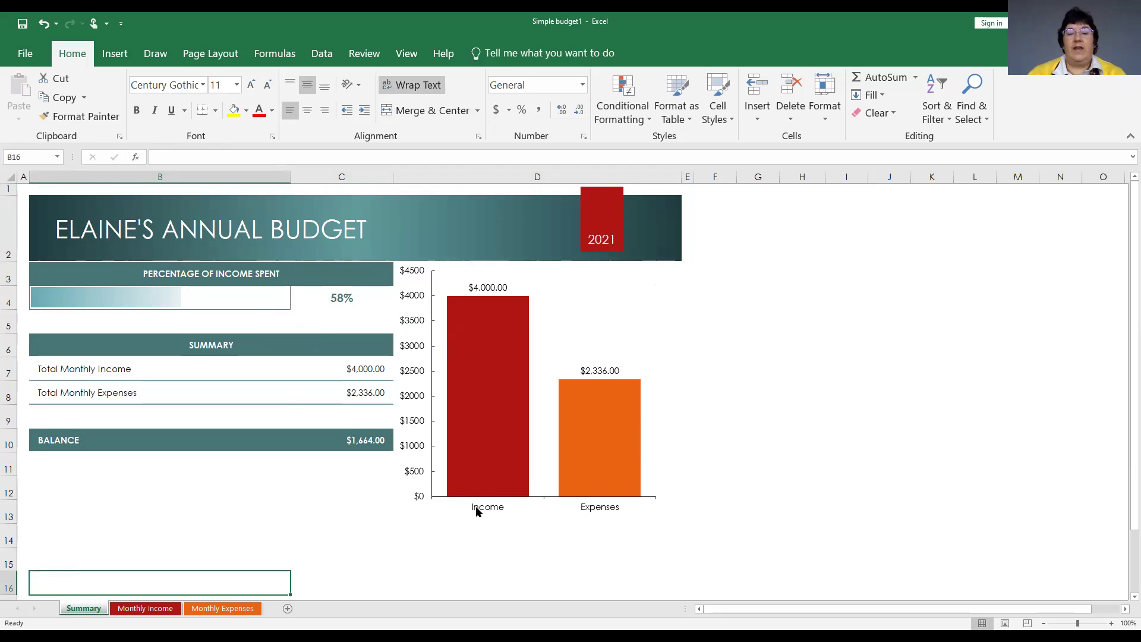
Change Income 2 in C4 of the Monthly Income sheet to 1500, then view the Summary sheet.
{"action": "mouse_move", "coordinate": [491, 359]}
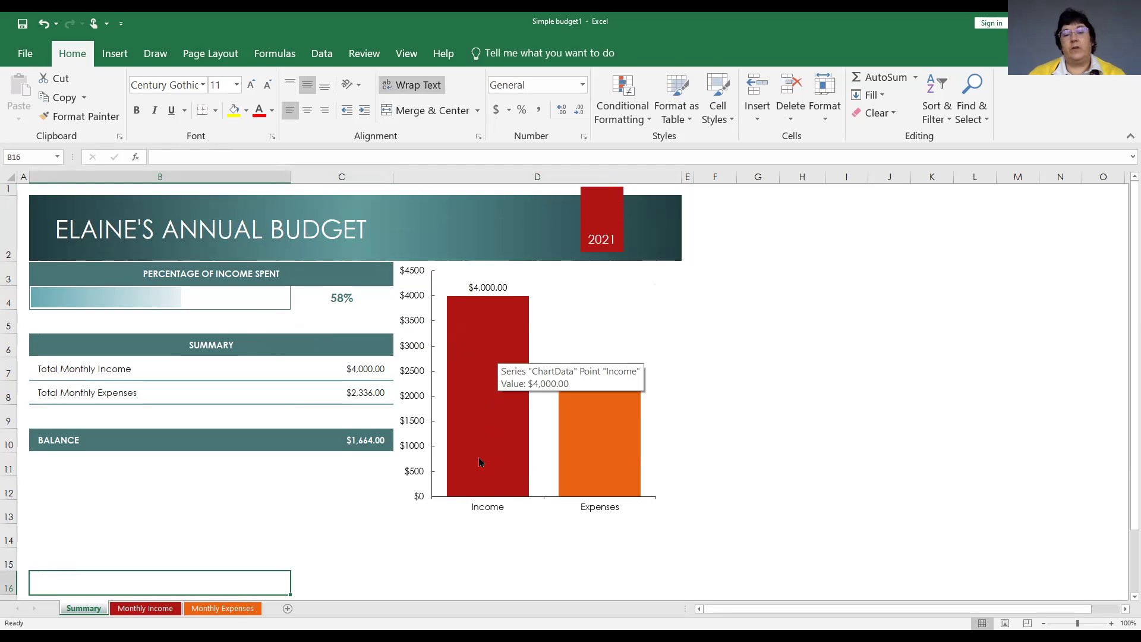
{"action": "mouse_move", "coordinate": [606, 459]}
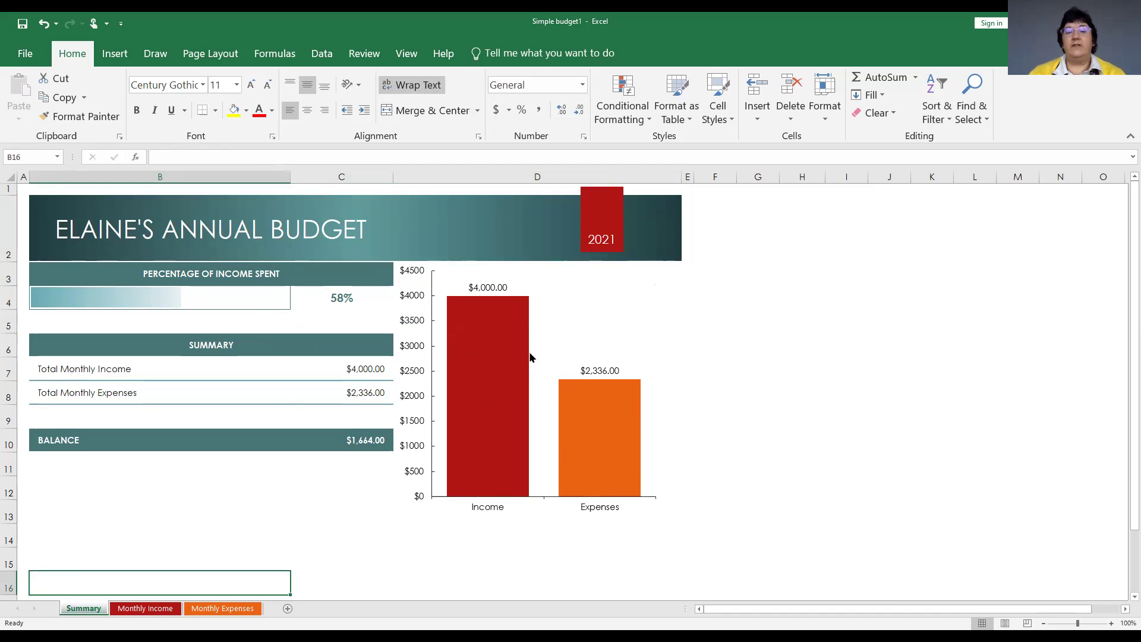
{"action": "mouse_move", "coordinate": [571, 398]}
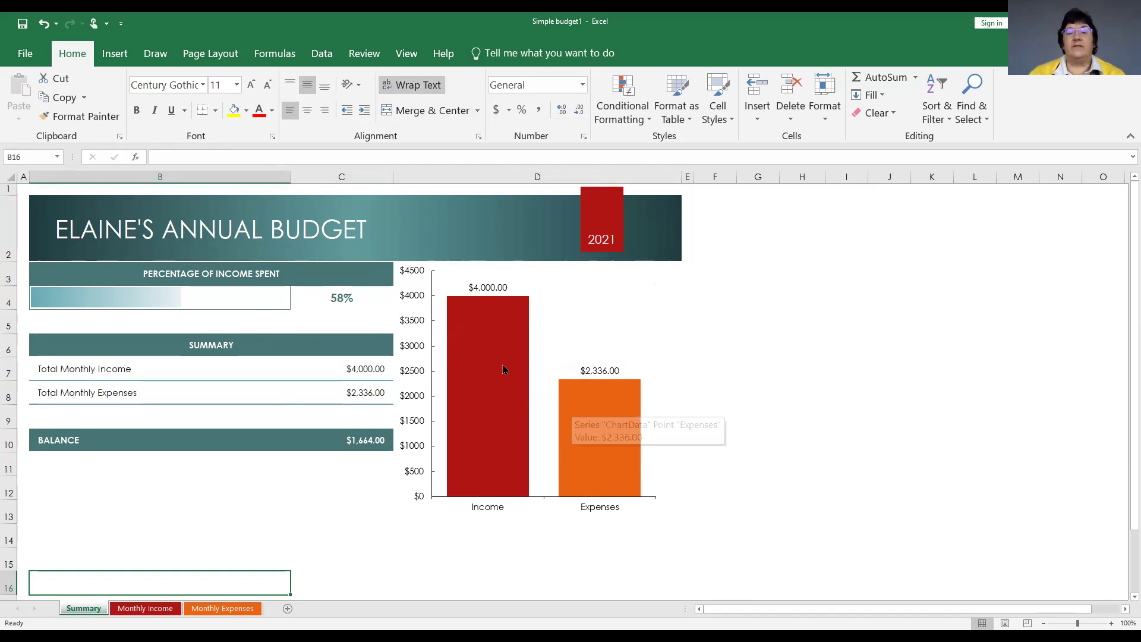
{"action": "mouse_move", "coordinate": [597, 429]}
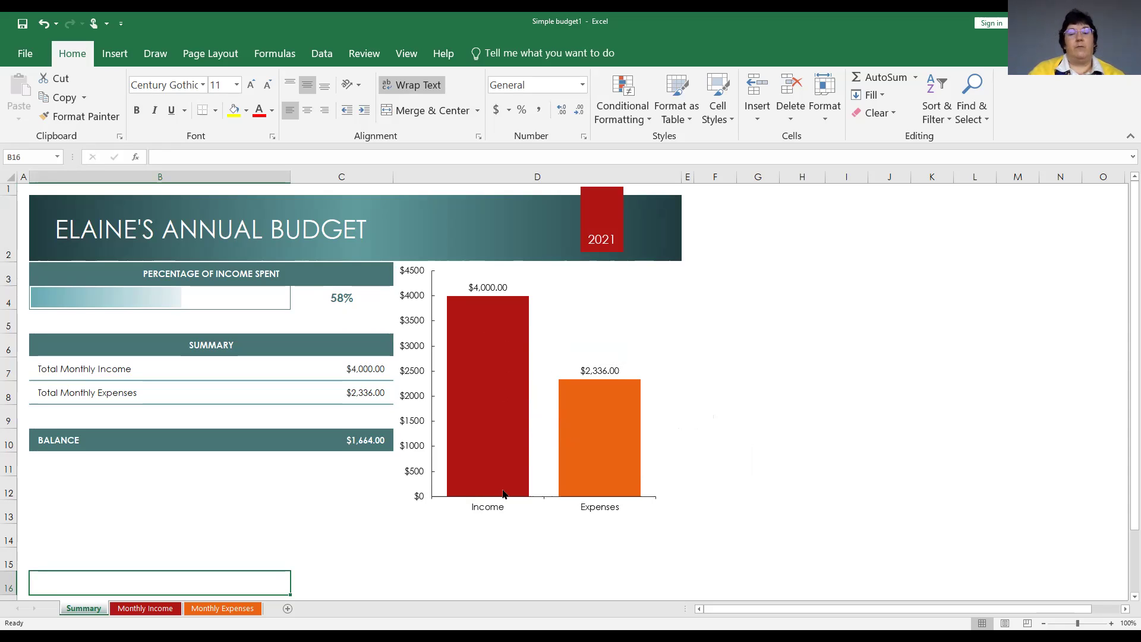
{"action": "left_click", "coordinate": [134, 609]}
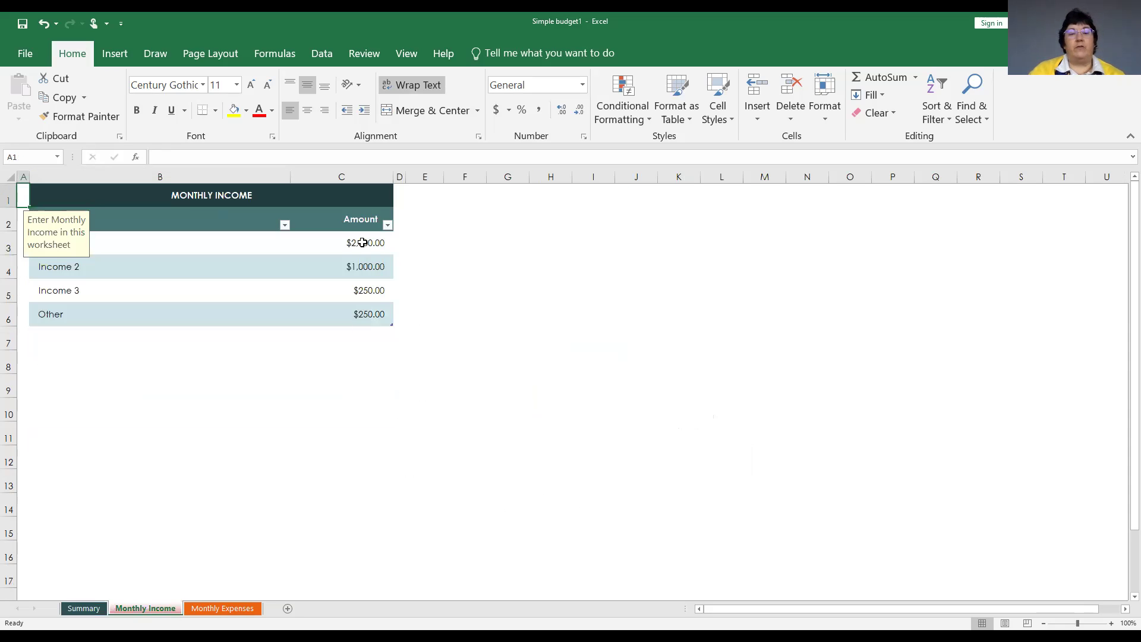
{"action": "left_click", "coordinate": [360, 266]}
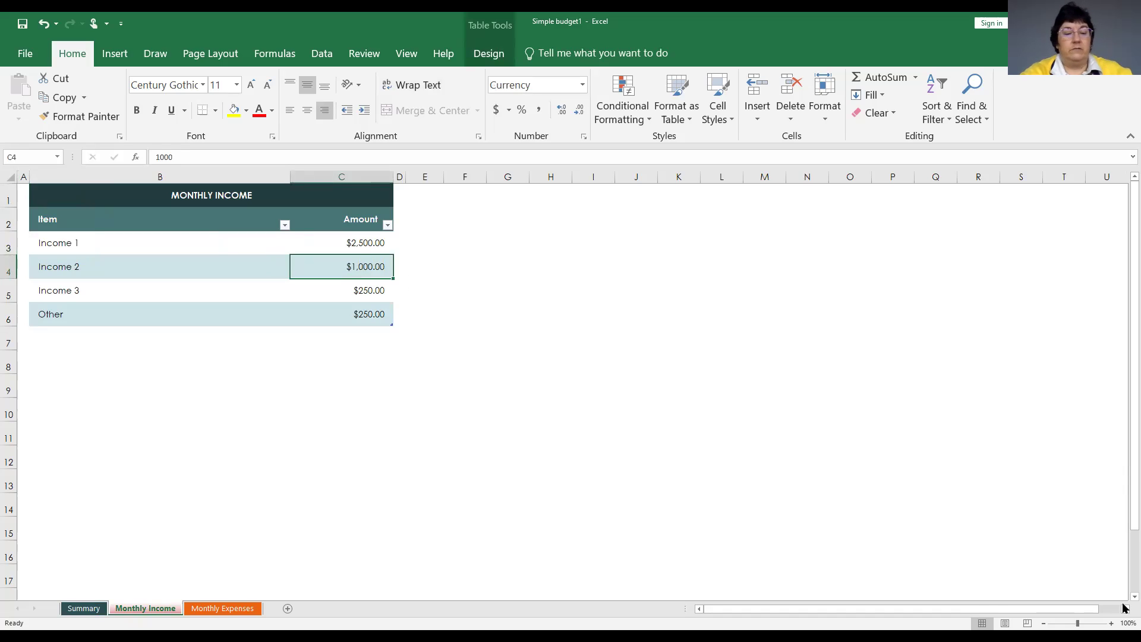
{"action": "type", "text": "1500"}
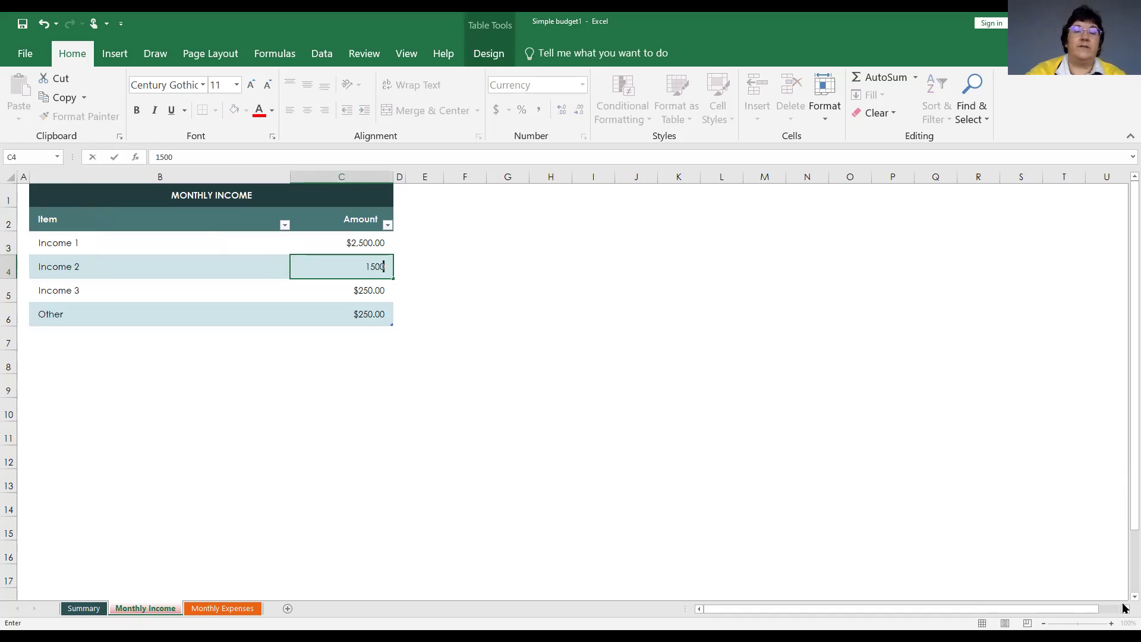
{"action": "key", "text": "Return"}
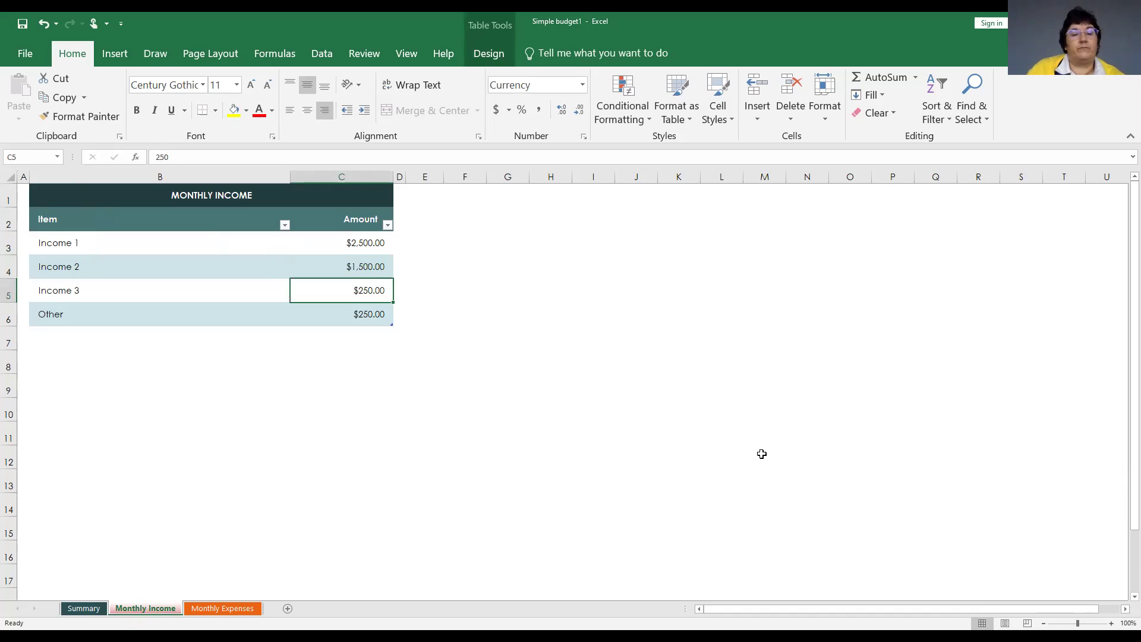
{"action": "left_click", "coordinate": [83, 608]}
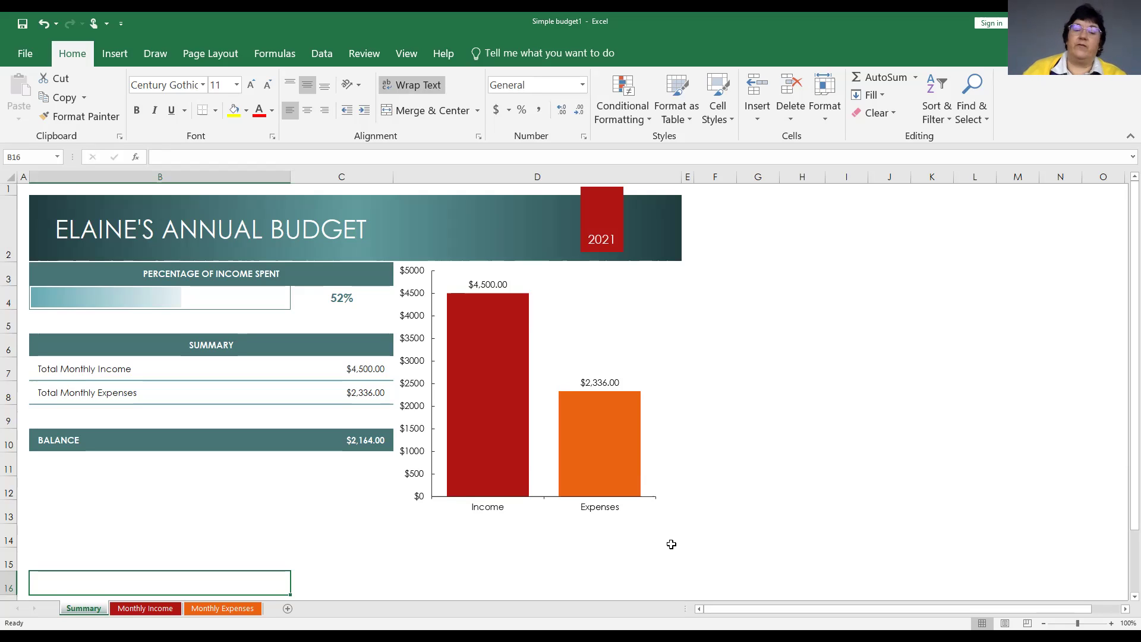
{"action": "scroll", "coordinate": [740, 457], "scroll_direction": "down", "scroll_amount": 1}
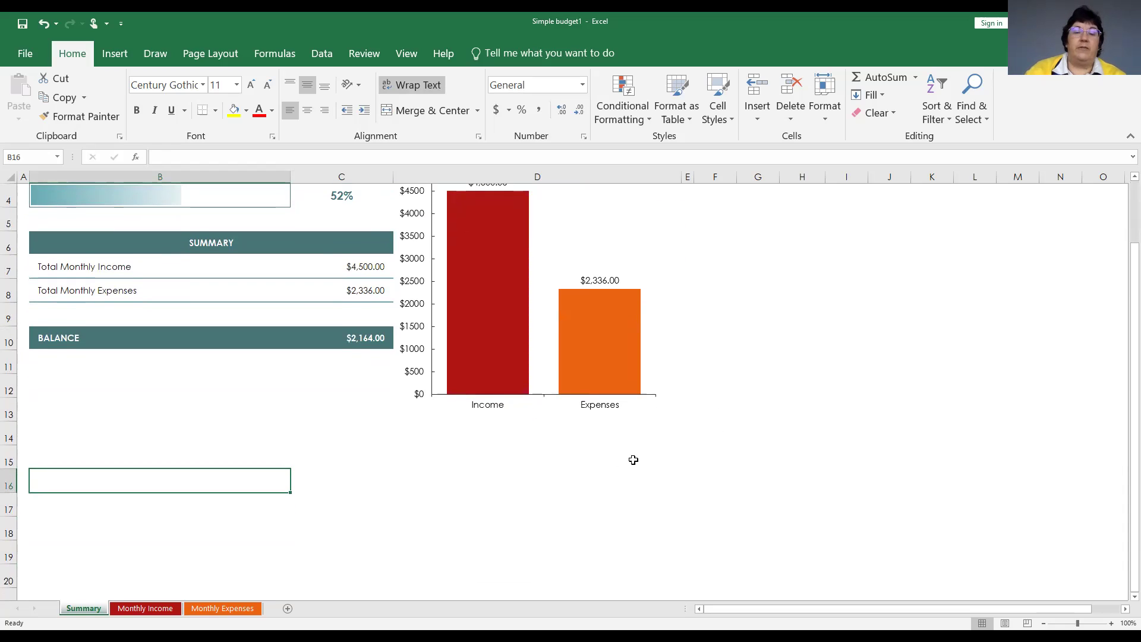
{"action": "scroll", "coordinate": [607, 467], "scroll_direction": "down", "scroll_amount": 3}
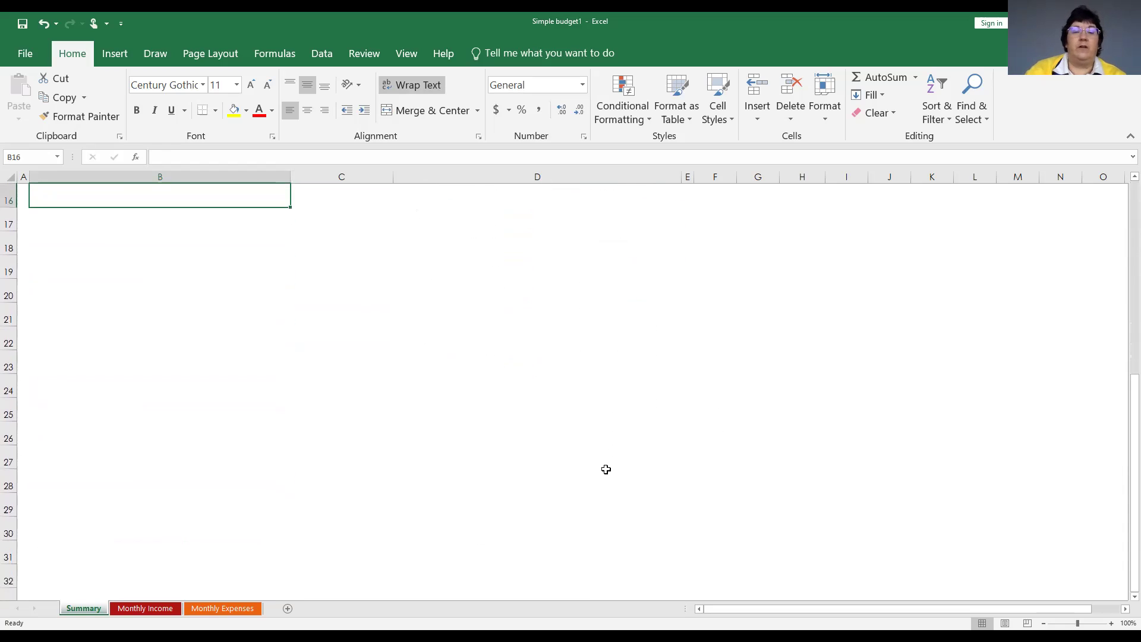
{"action": "scroll", "coordinate": [606, 469], "scroll_direction": "up", "scroll_amount": 3}
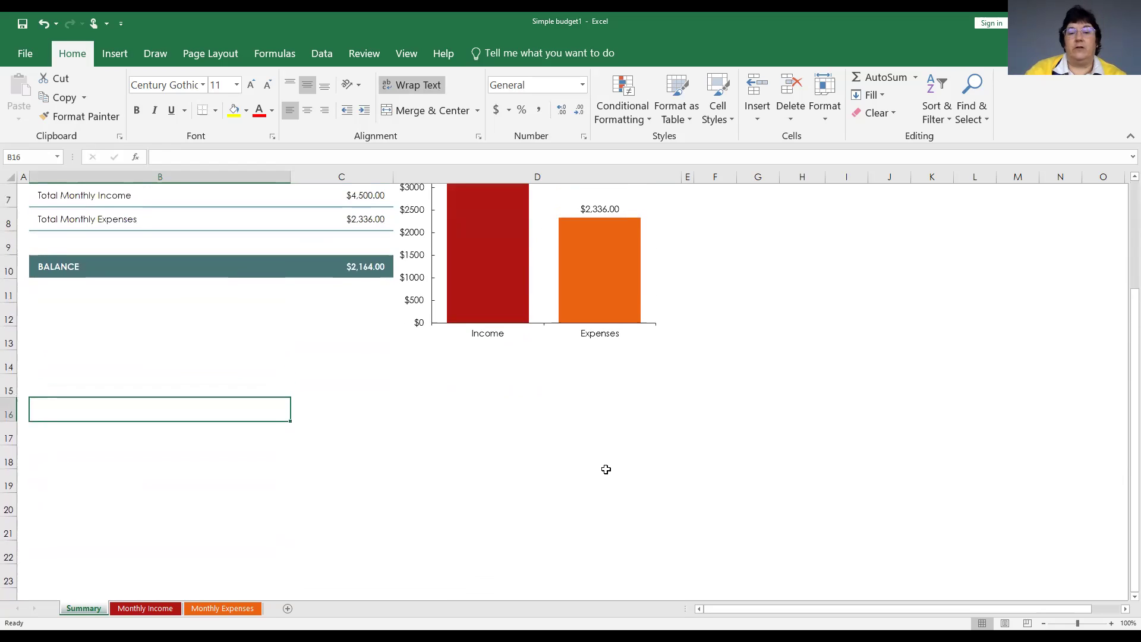
{"action": "scroll", "coordinate": [604, 467], "scroll_direction": "up", "scroll_amount": 1}
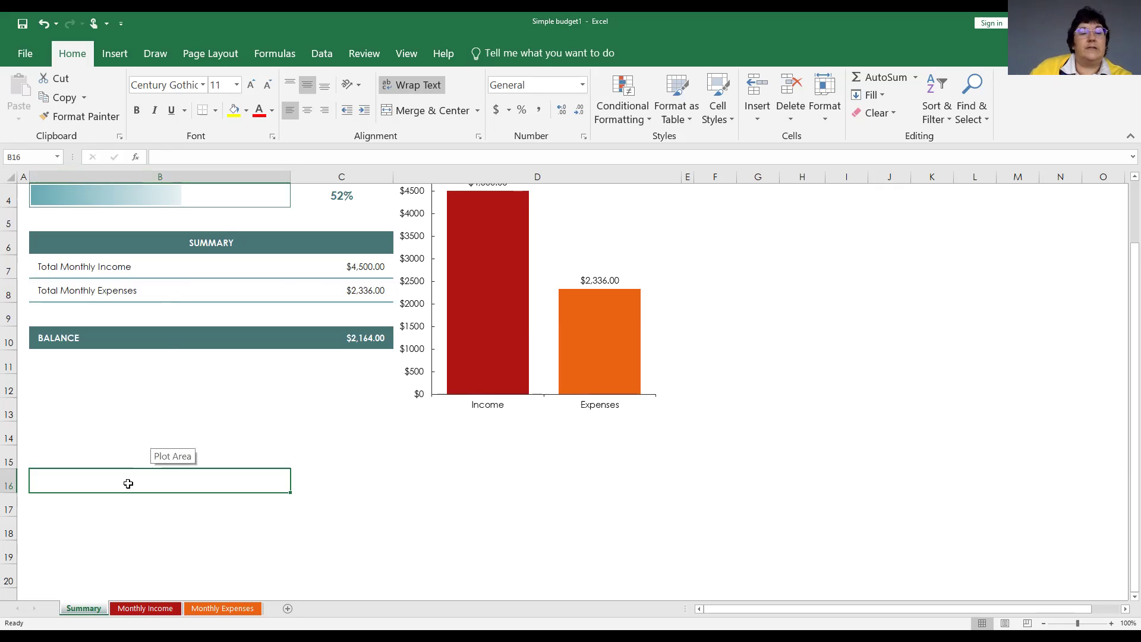
Enter 'Notes:' in B16 and 'Divorce agreement - claim 2 children as dependents on even years' in B17.
{"action": "type", "text": "Notes:"}
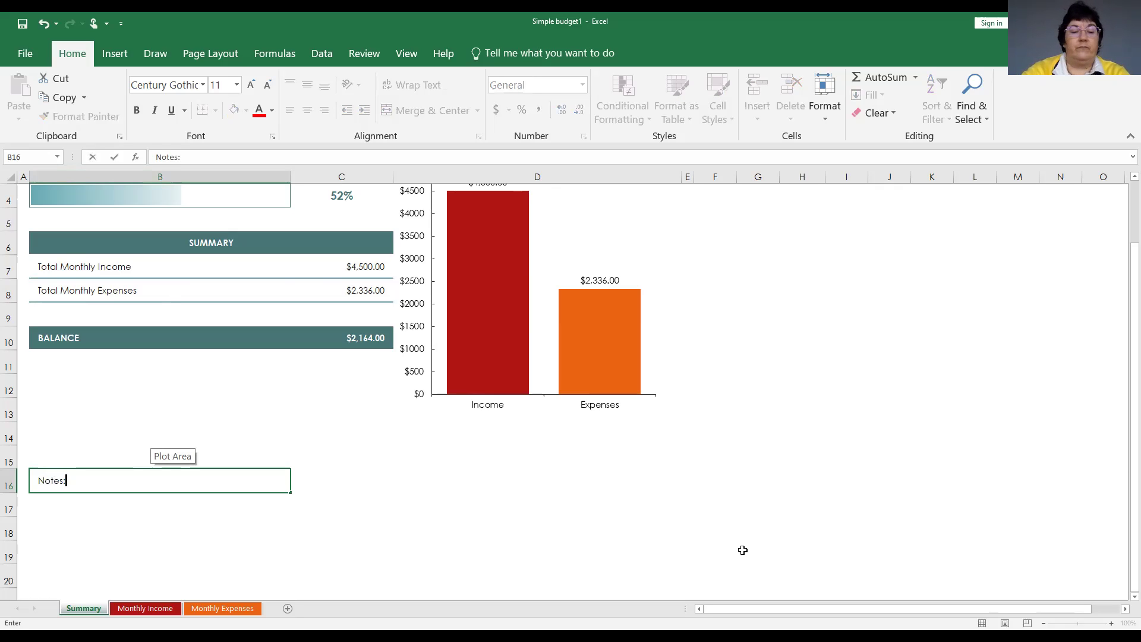
{"action": "key", "text": "Return"}
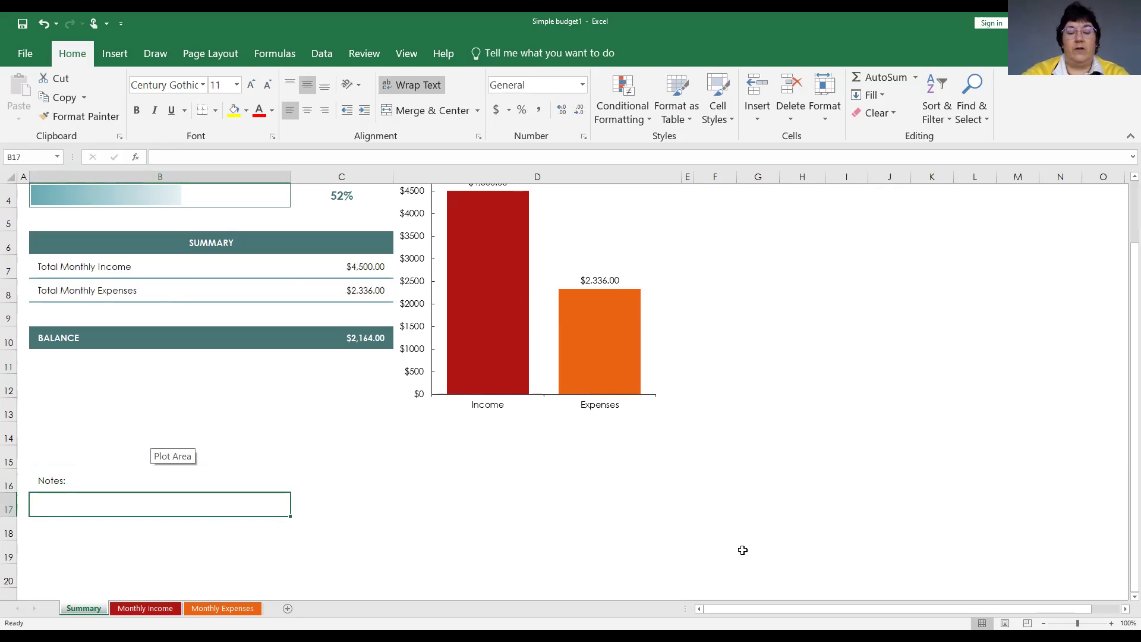
{"action": "type", "text": "Div"}
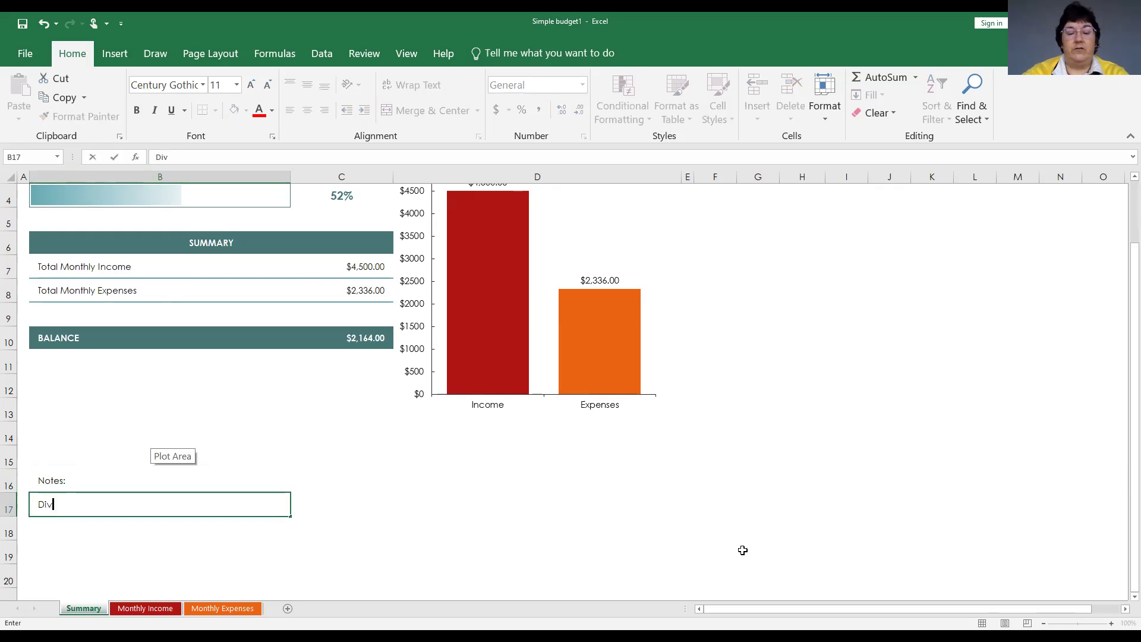
{"action": "type", "text": "orce"}
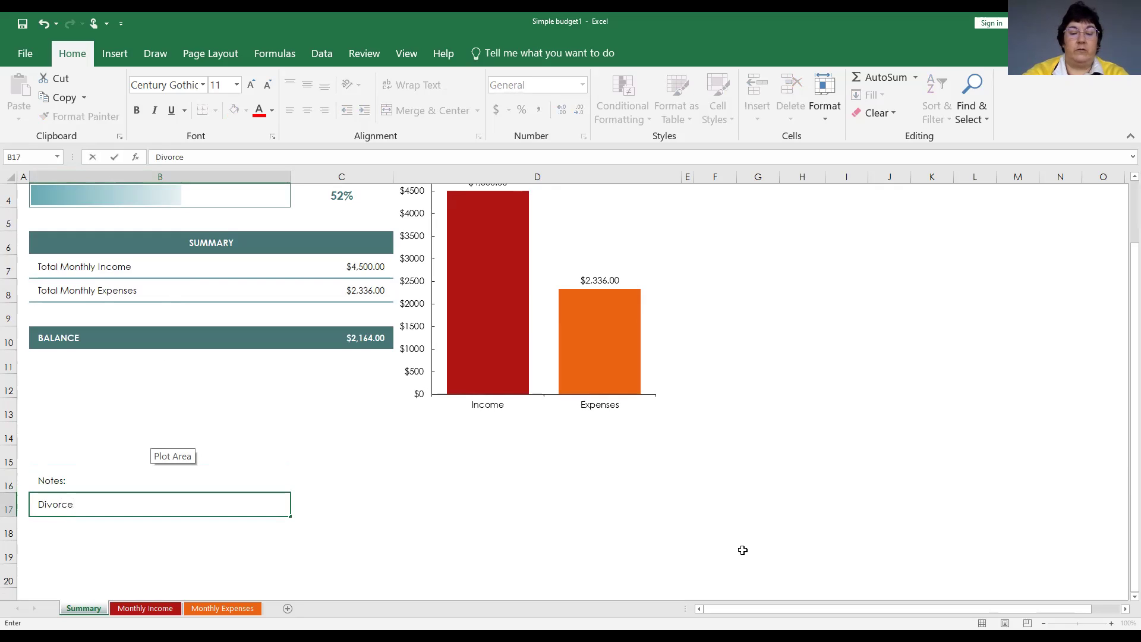
{"action": "type", "text": " agree"}
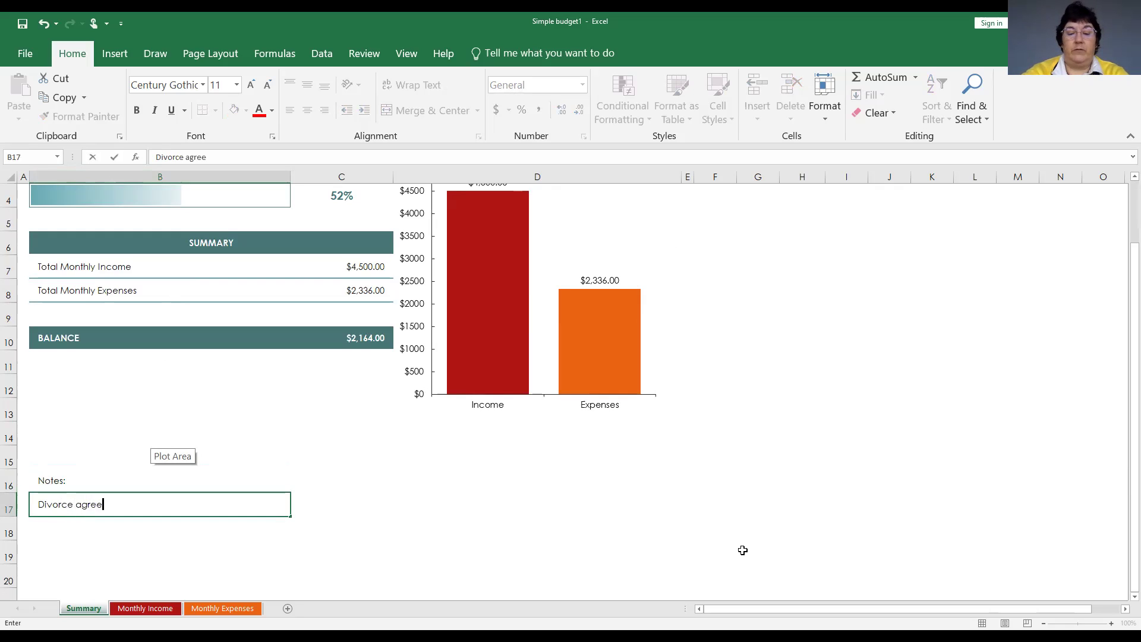
{"action": "type", "text": "ment -"}
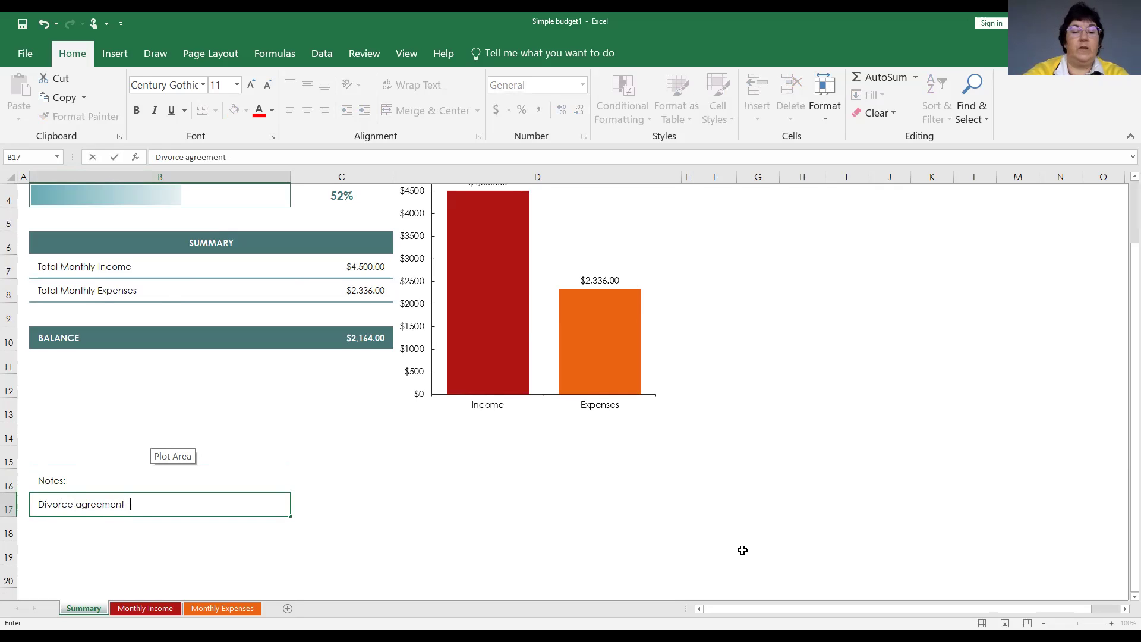
{"action": "type", "text": " claim"}
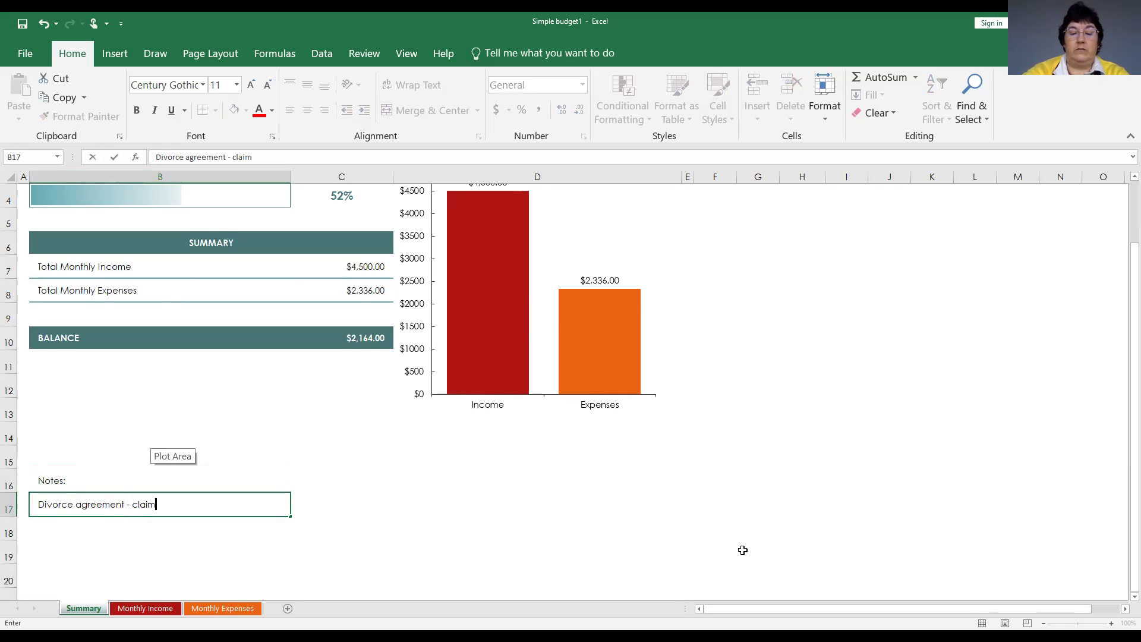
{"action": "type", "text": " chi"}
{"action": "key", "text": "BackSpace"}
{"action": "key", "text": "BackSpace"}
{"action": "key", "text": "BackSpace"}
{"action": "type", "text": "2"}
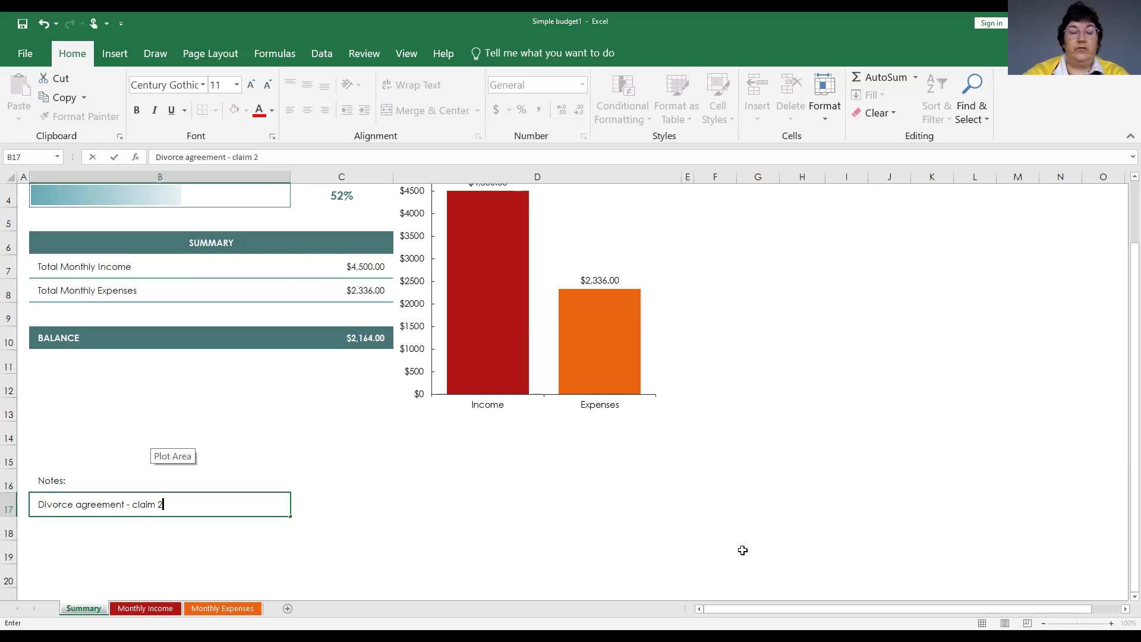
{"action": "type", "text": " ch"}
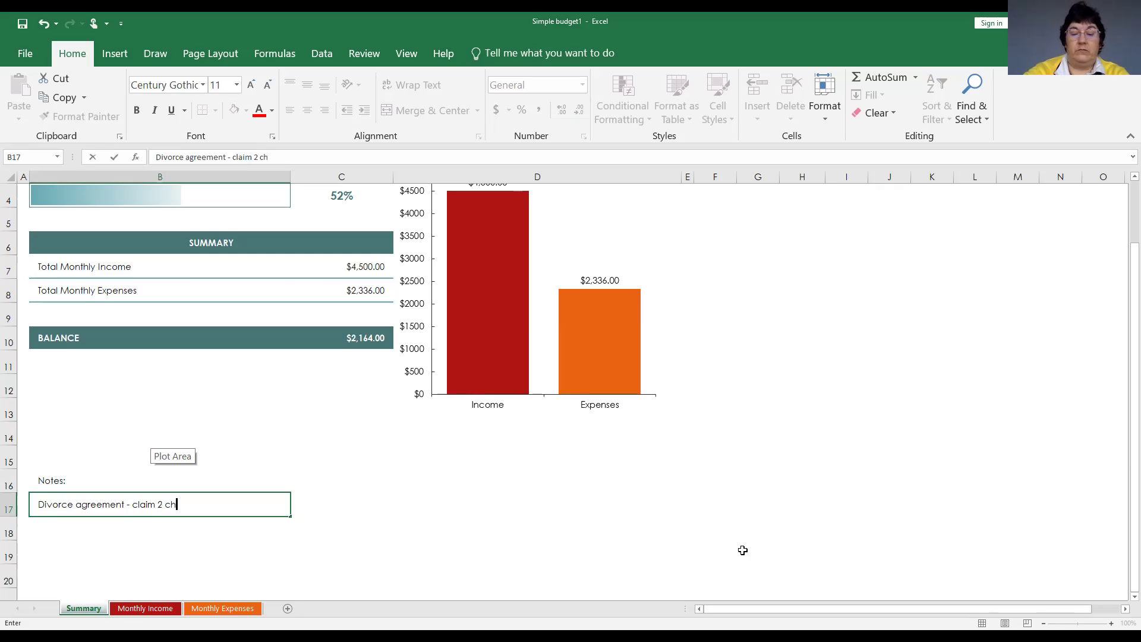
{"action": "type", "text": "ildren as "}
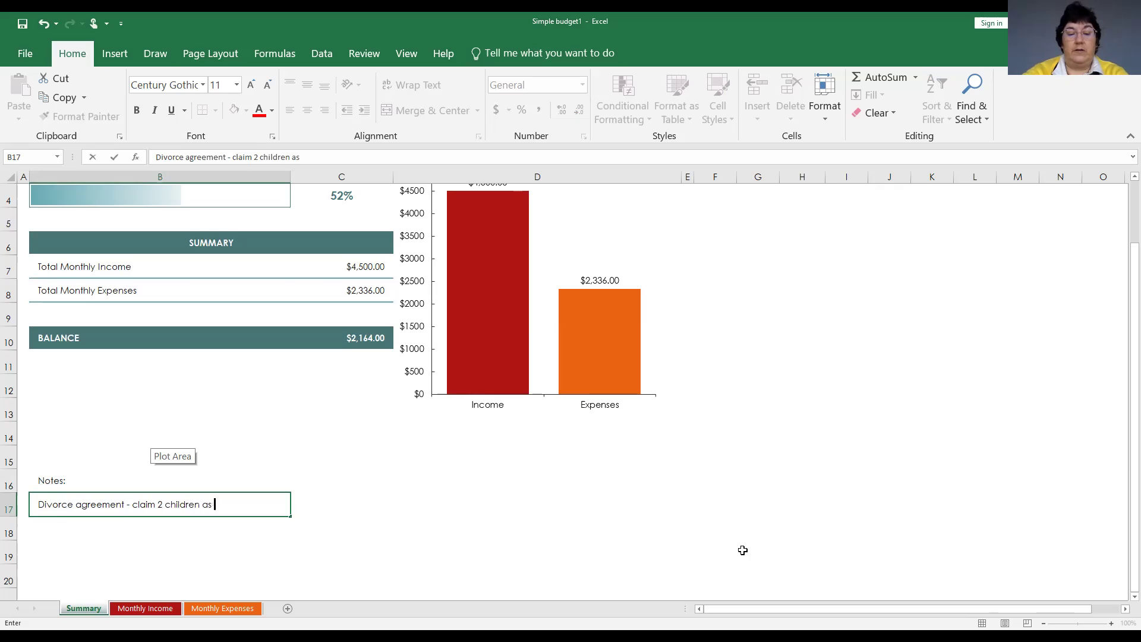
{"action": "type", "text": "dependent"}
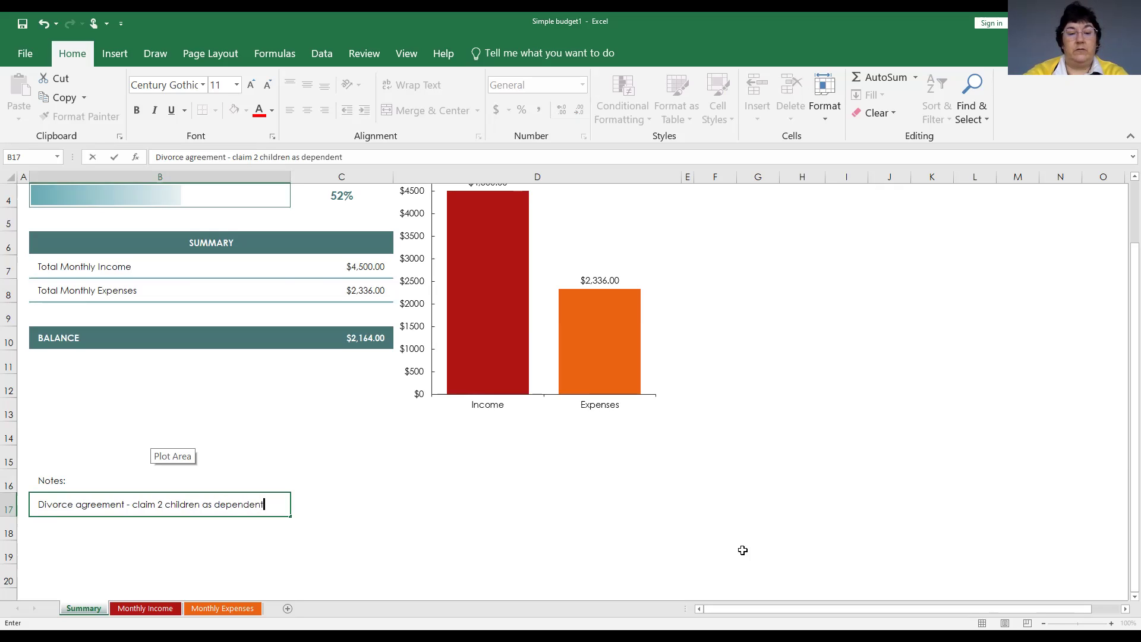
{"action": "type", "text": "s on "}
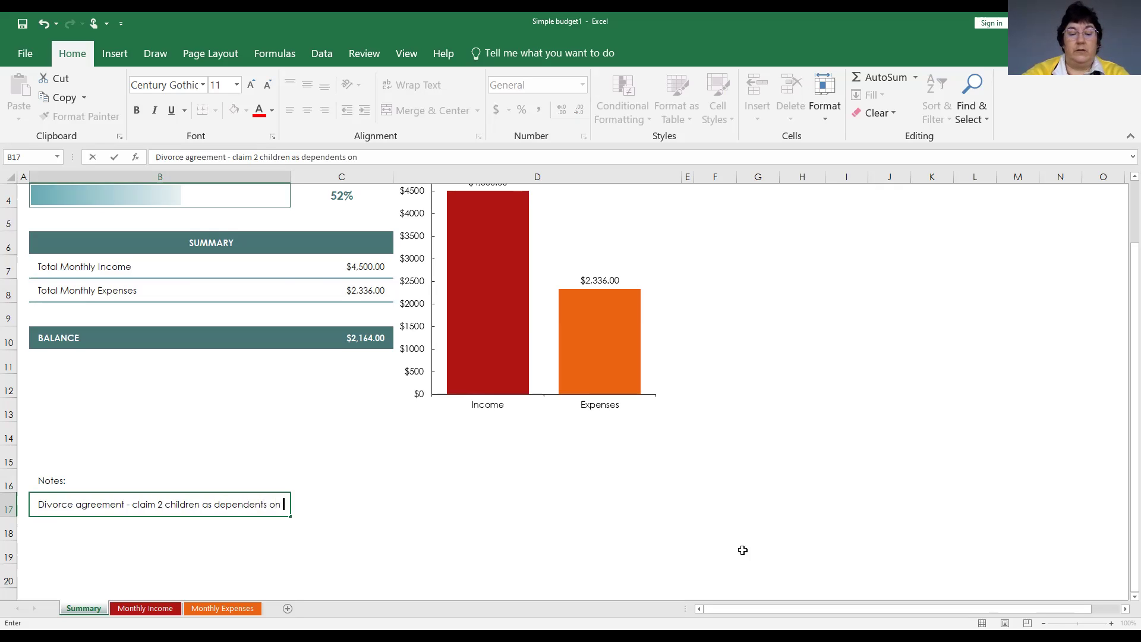
{"action": "type", "text": "even years"}
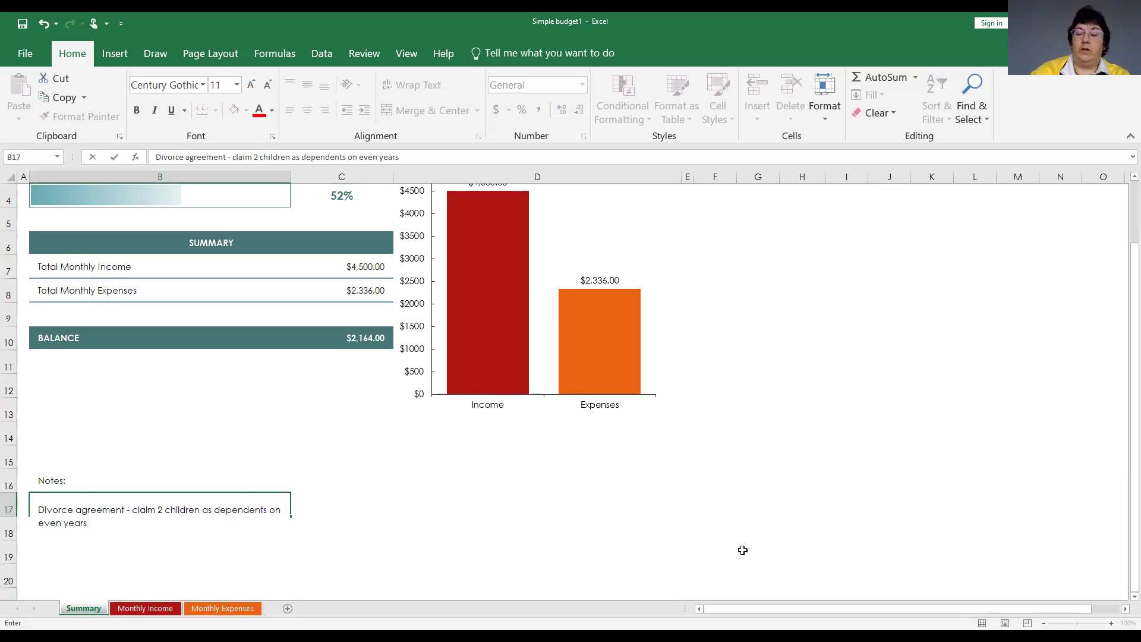
{"action": "key", "text": "Return"}
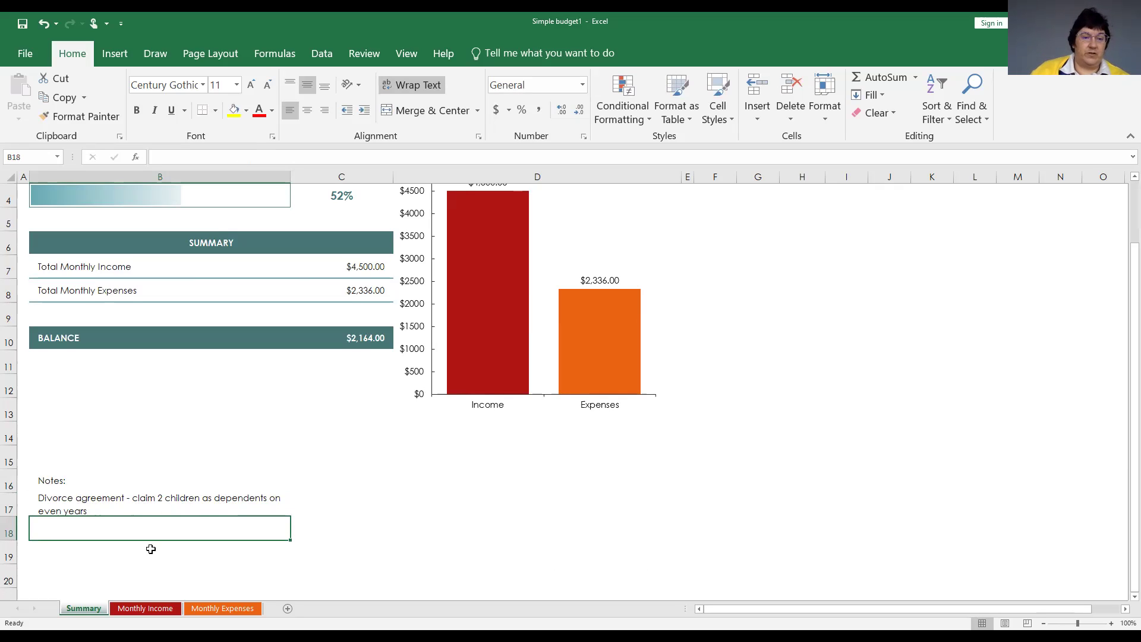
Edit the B17 note with wrap text toggled, adding a new line after 'even years'.
{"action": "left_click", "coordinate": [117, 507]}
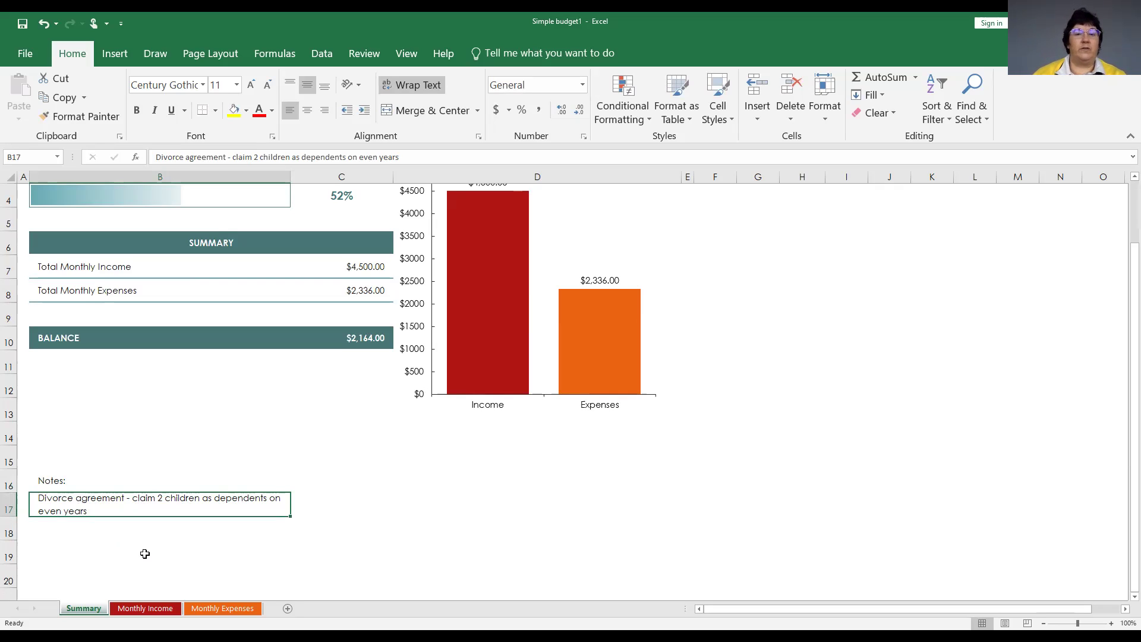
{"action": "scroll", "coordinate": [555, 511], "scroll_direction": "up", "scroll_amount": 1}
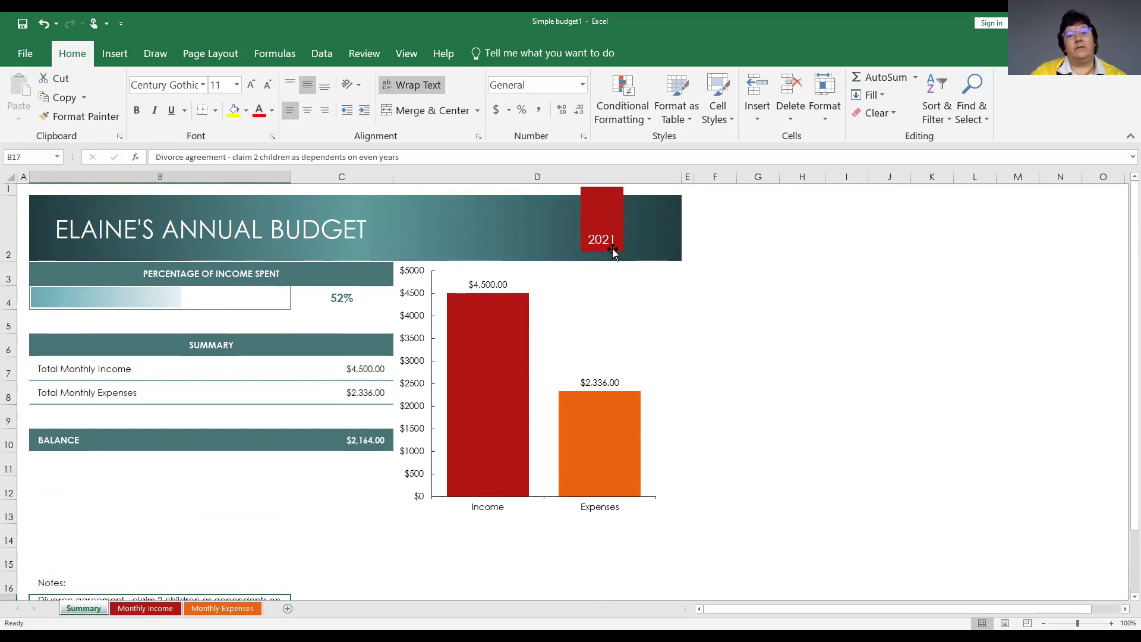
{"action": "scroll", "coordinate": [560, 522], "scroll_direction": "down", "scroll_amount": 1}
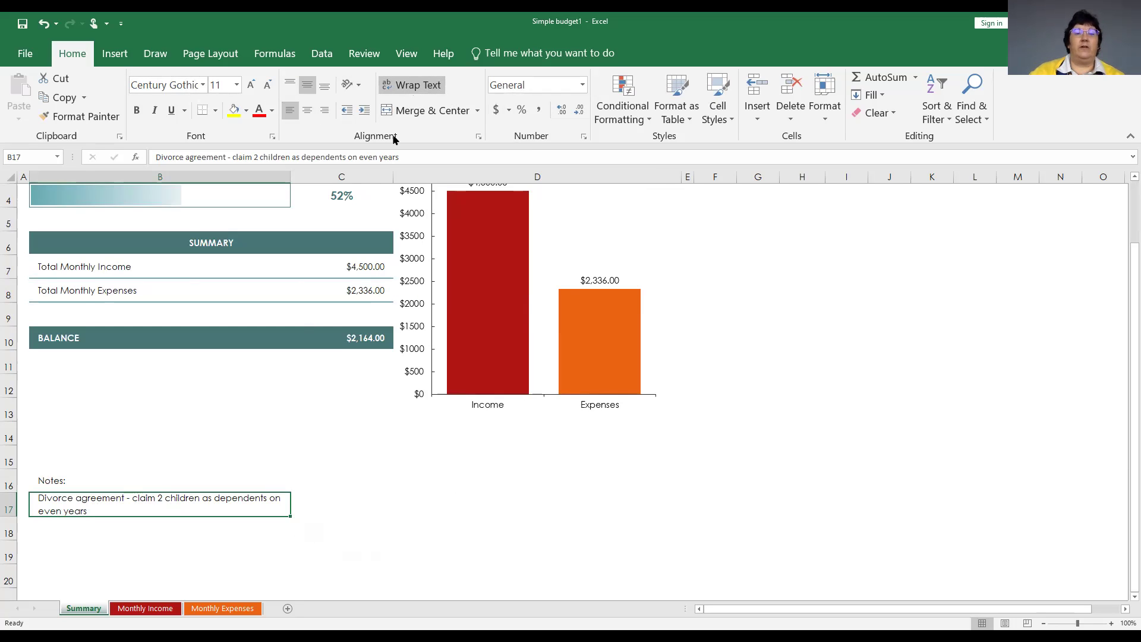
{"action": "left_click", "coordinate": [412, 88]}
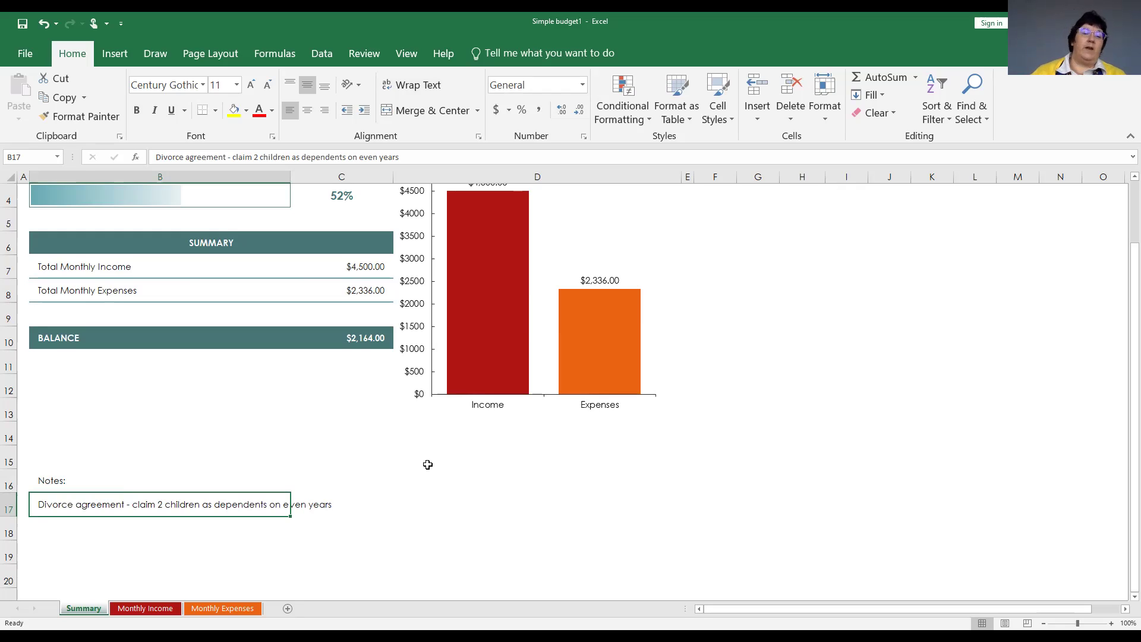
{"action": "left_click", "coordinate": [58, 532]}
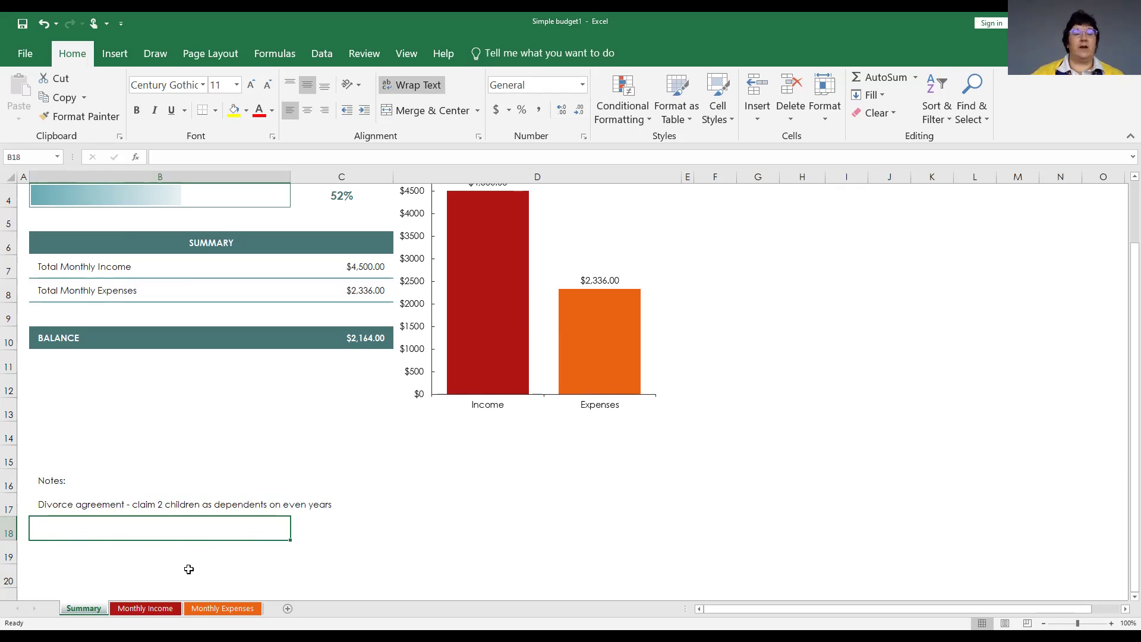
{"action": "left_click", "coordinate": [59, 502]}
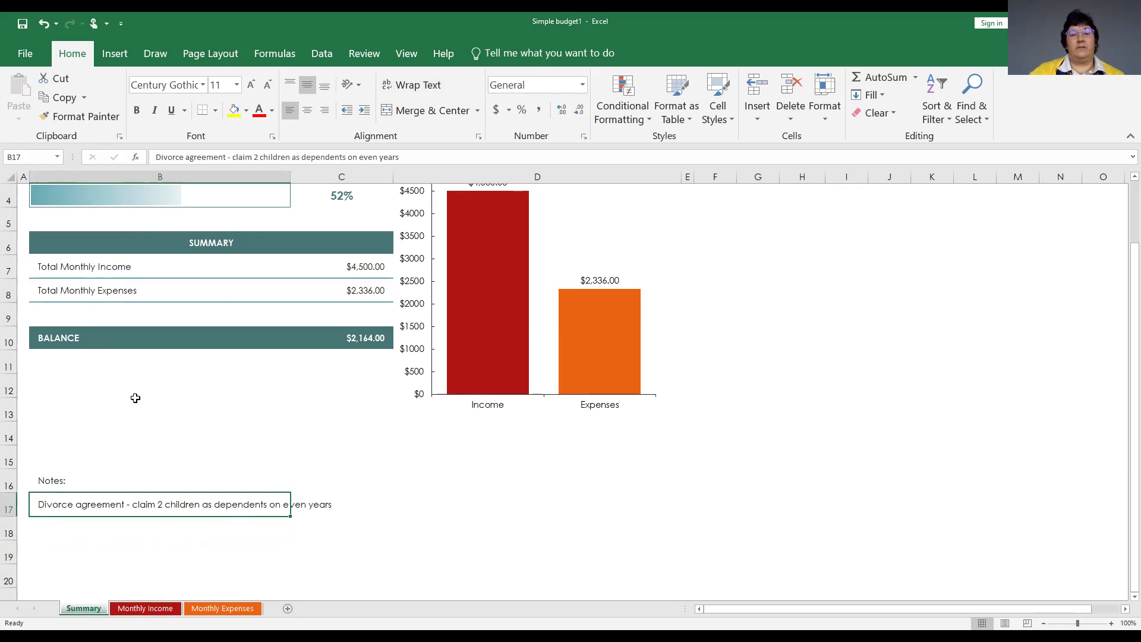
{"action": "left_click", "coordinate": [411, 155]}
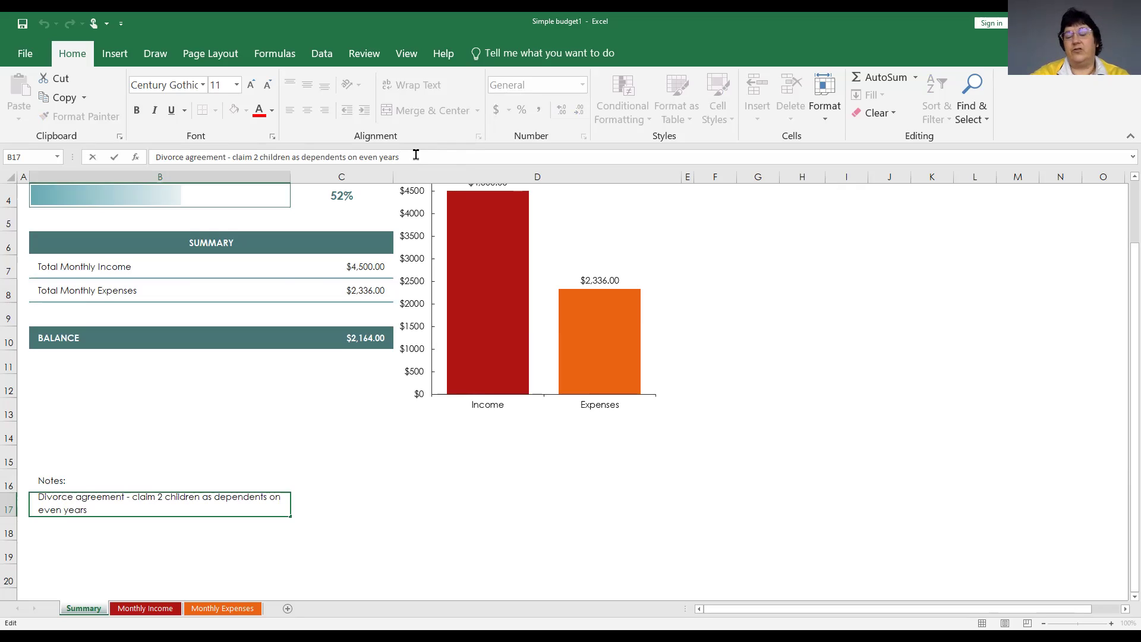
{"action": "key", "text": "alt+Return"}
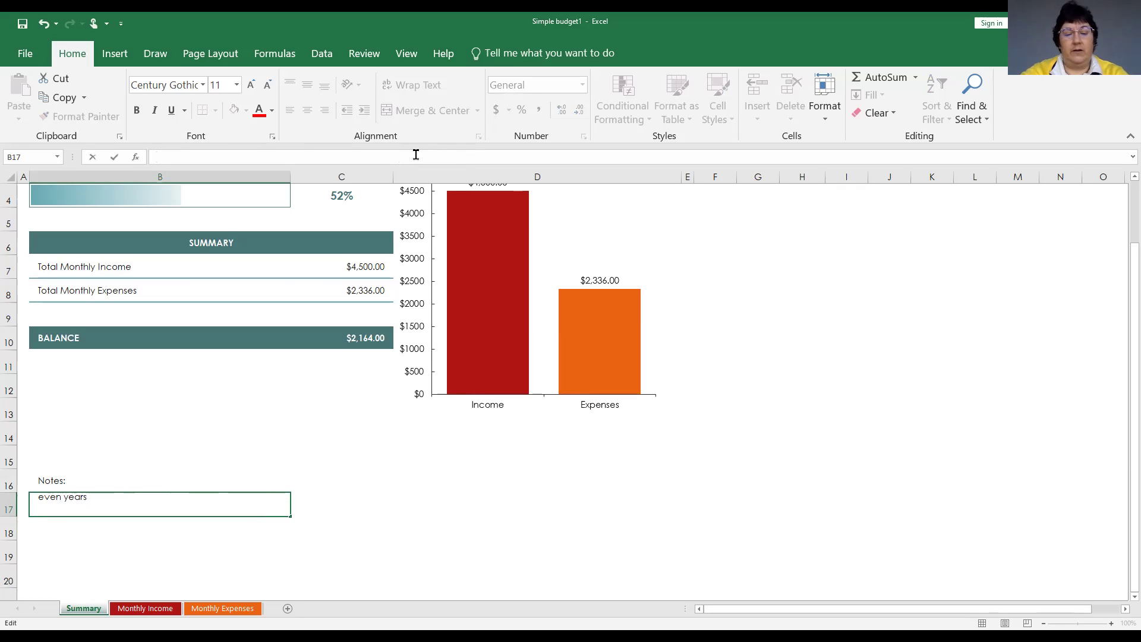
Add the line 'Rental property - 50% split of rental income is claimed' to the B17 note.
{"action": "type", "text": "Rental proper"}
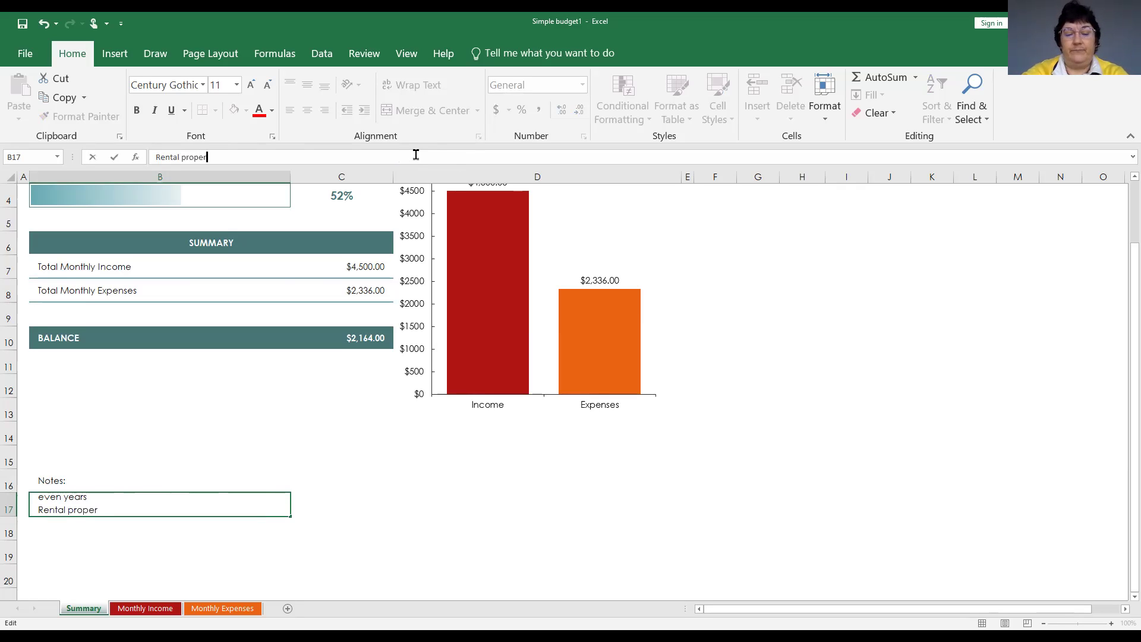
{"action": "type", "text": "ty - "}
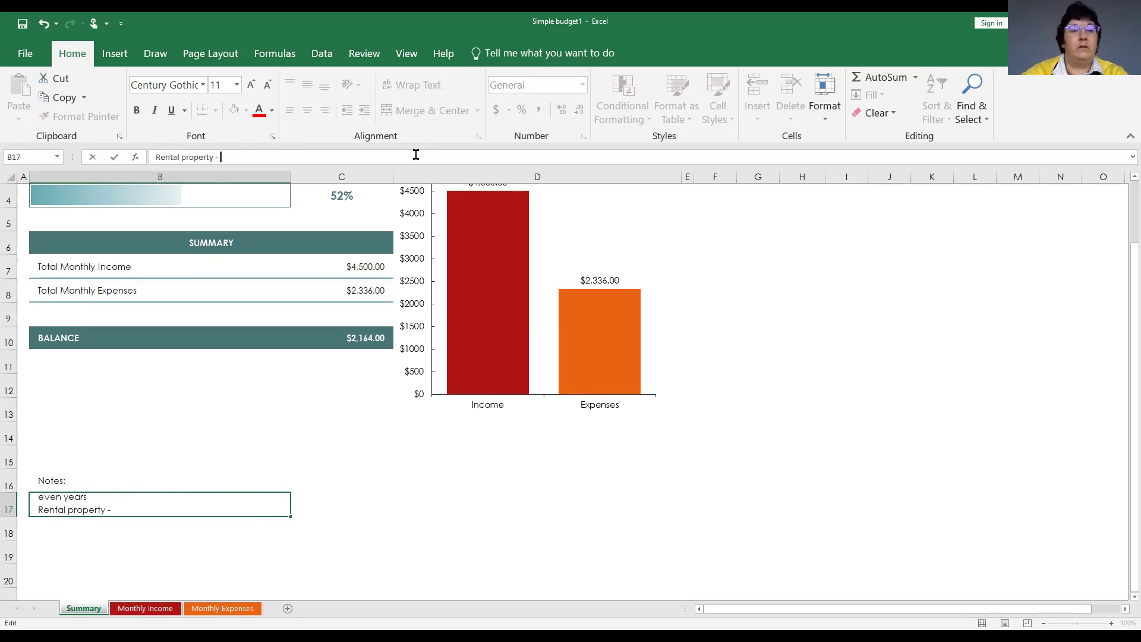
{"action": "type", "text": "50"}
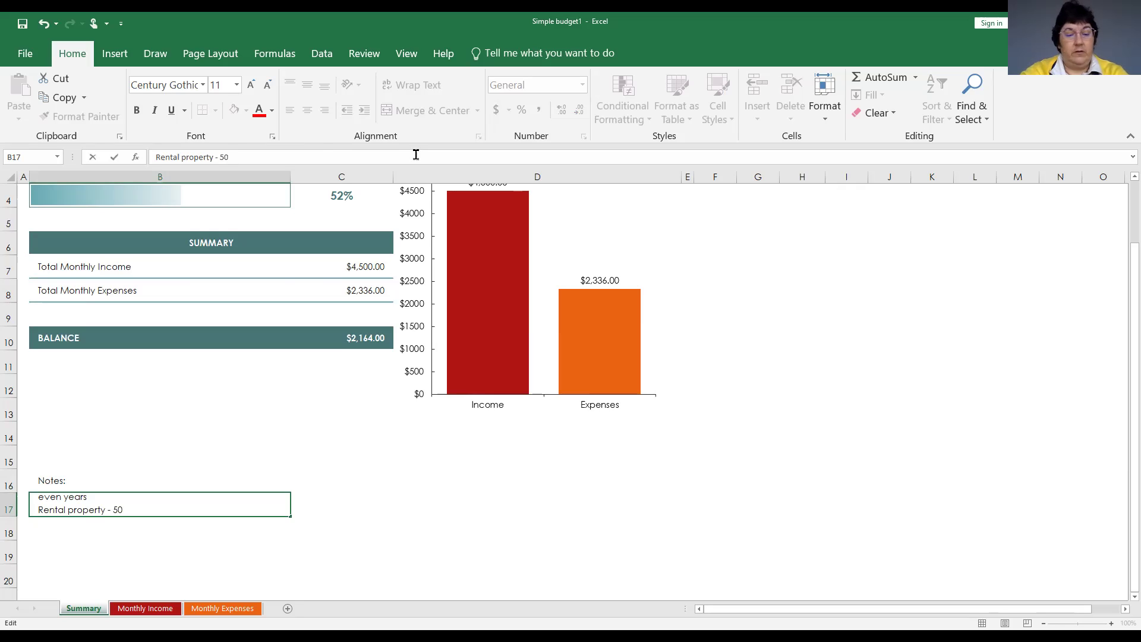
{"action": "type", "text": "%"}
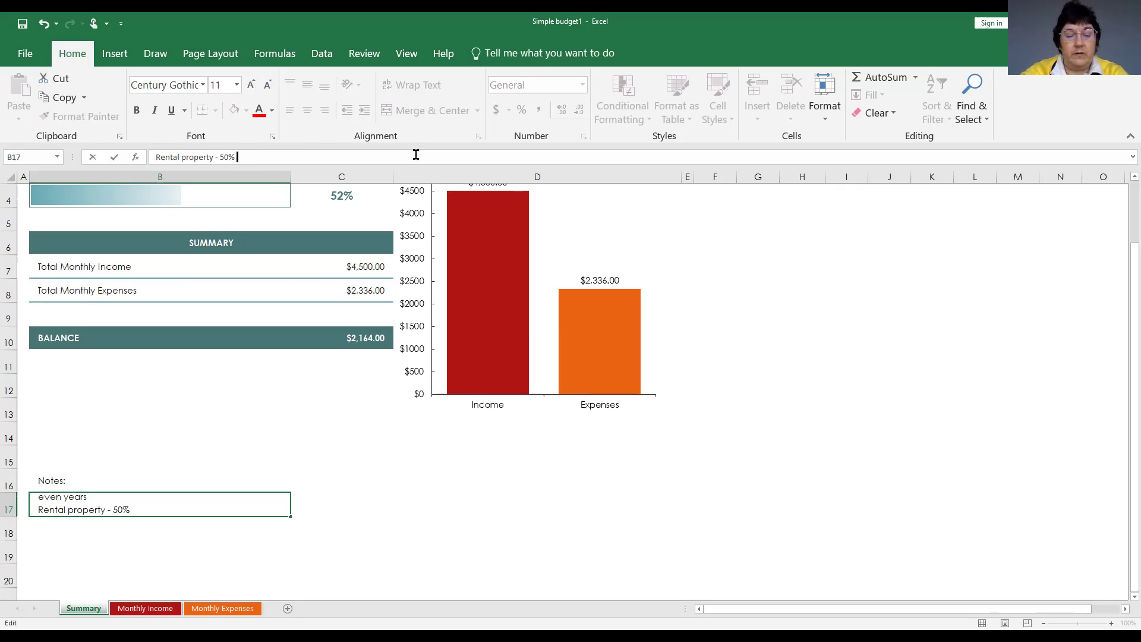
{"action": "type", "text": " split "}
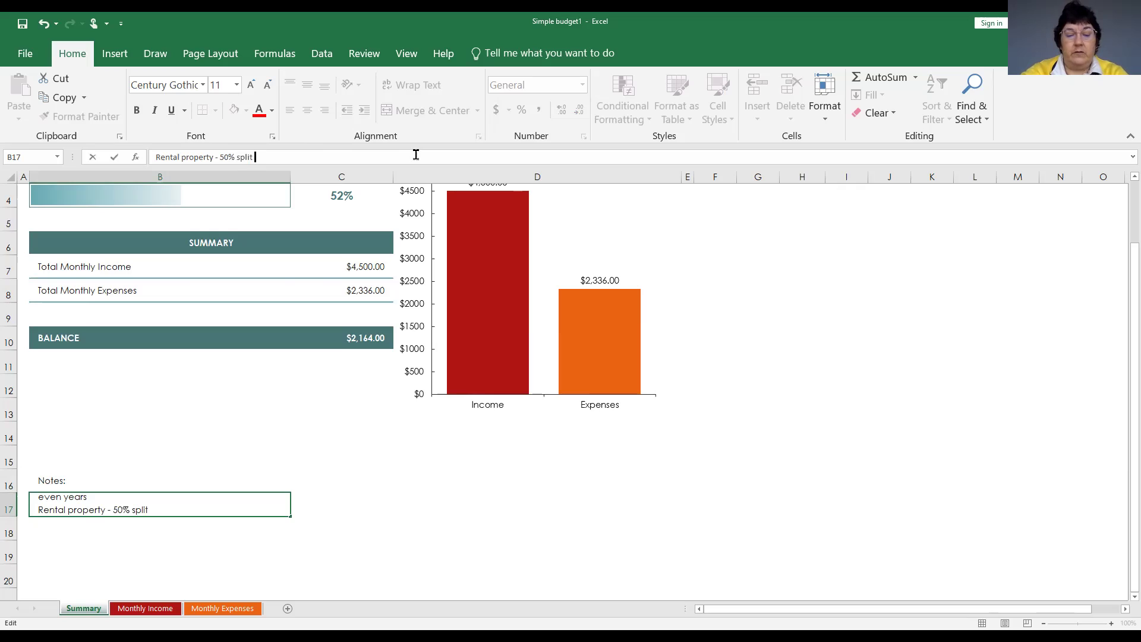
{"action": "type", "text": "of rental income is claimed"}
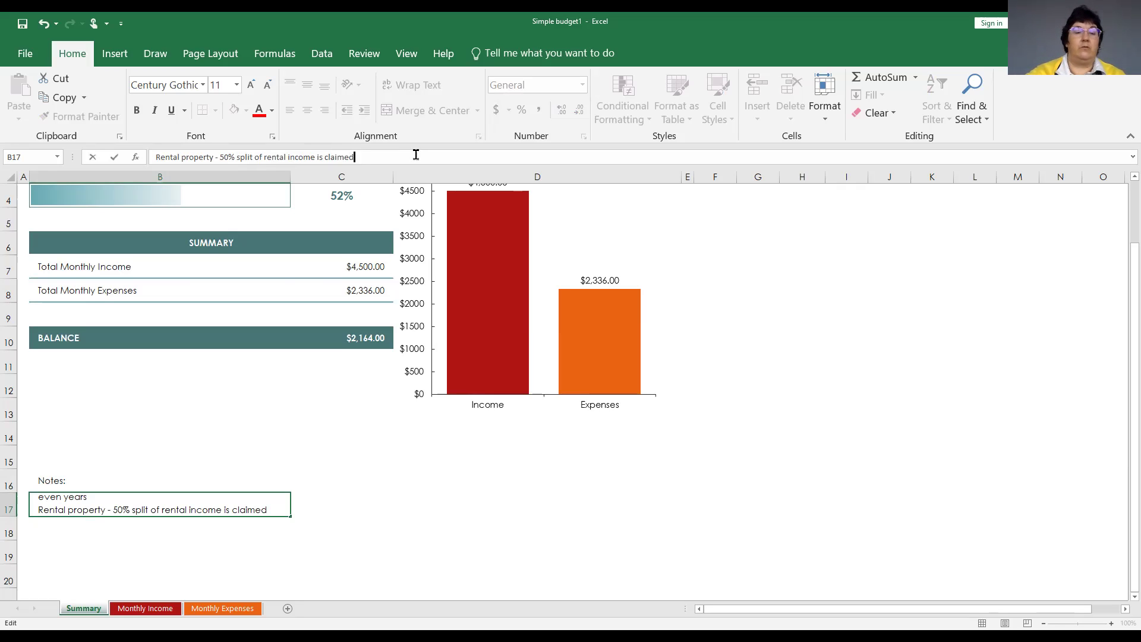
{"action": "key", "text": "Return"}
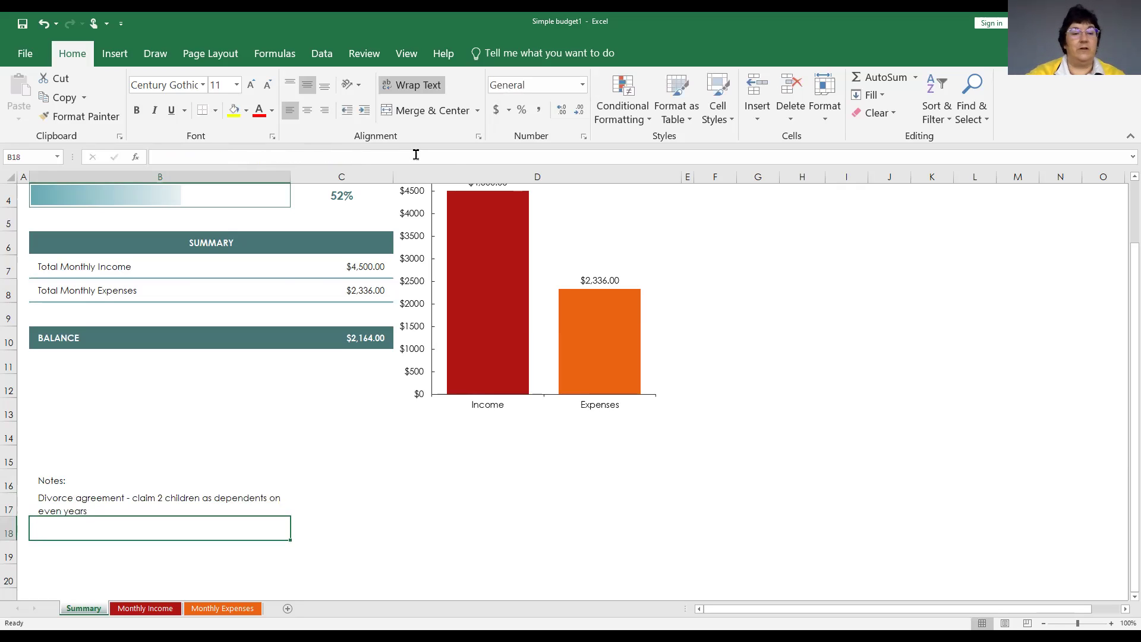
{"action": "left_click", "coordinate": [87, 508]}
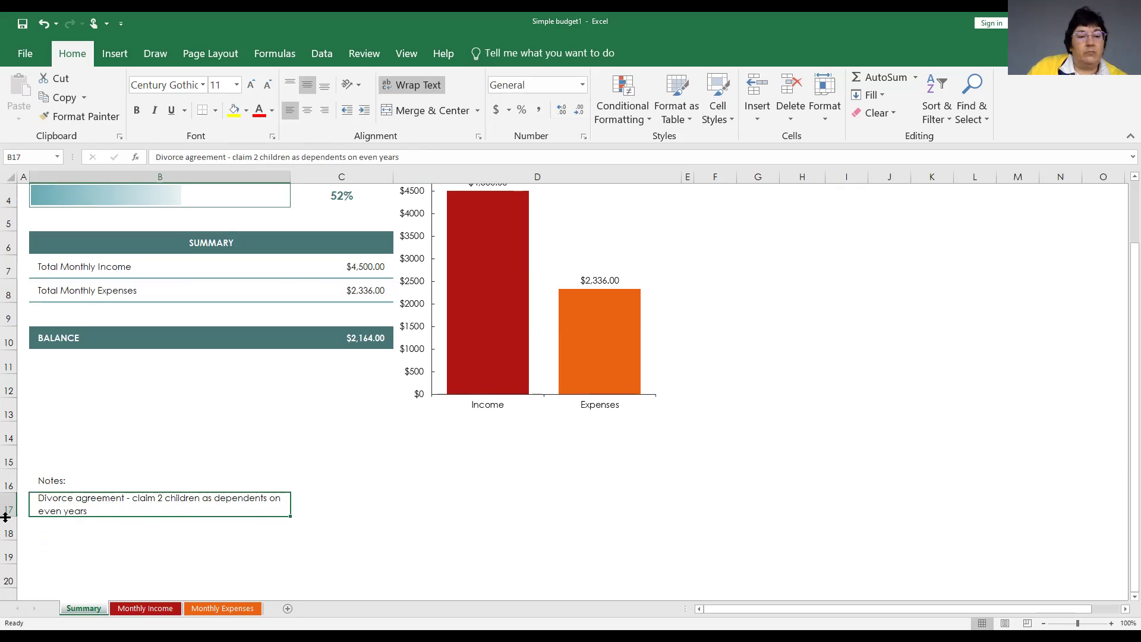
Enlarge row 17 to about 96 points so both note lines show.
{"action": "left_click_drag", "start_coordinate": [5, 517], "coordinate": [5, 573]}
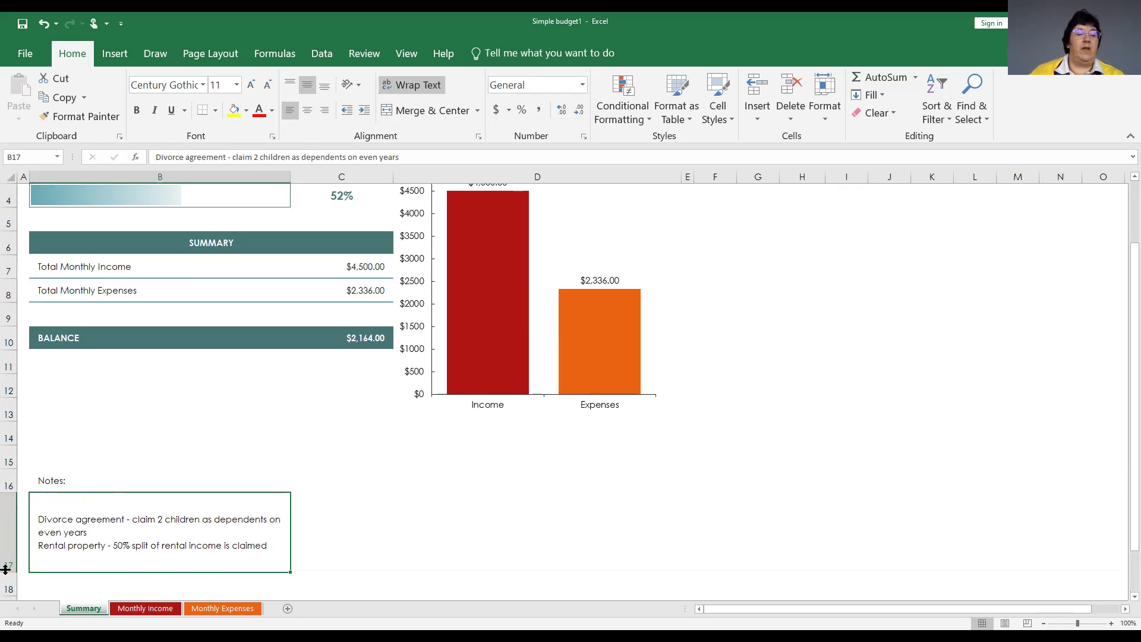
{"action": "left_click_drag", "start_coordinate": [5, 569], "coordinate": [6, 583]}
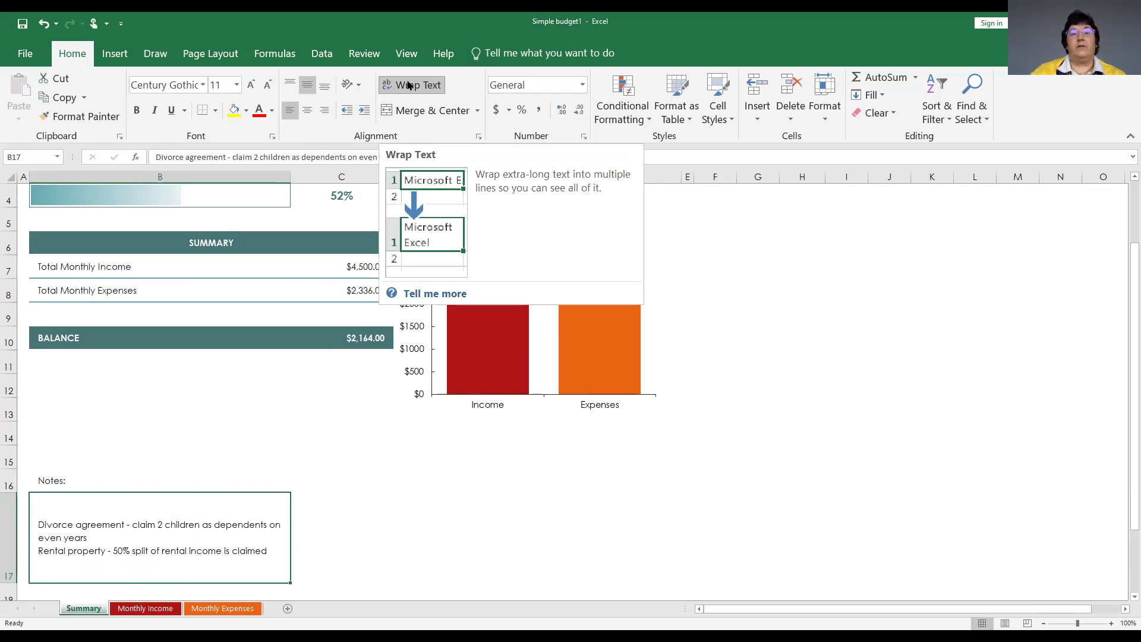
{"action": "left_click", "coordinate": [409, 88]}
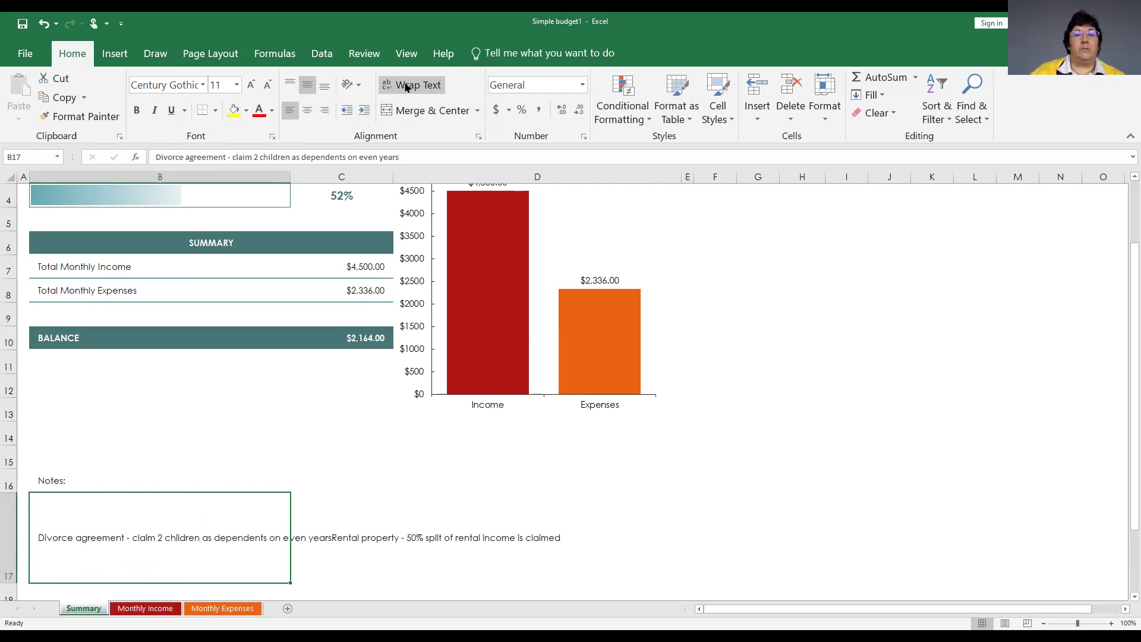
{"action": "left_click", "coordinate": [407, 88]}
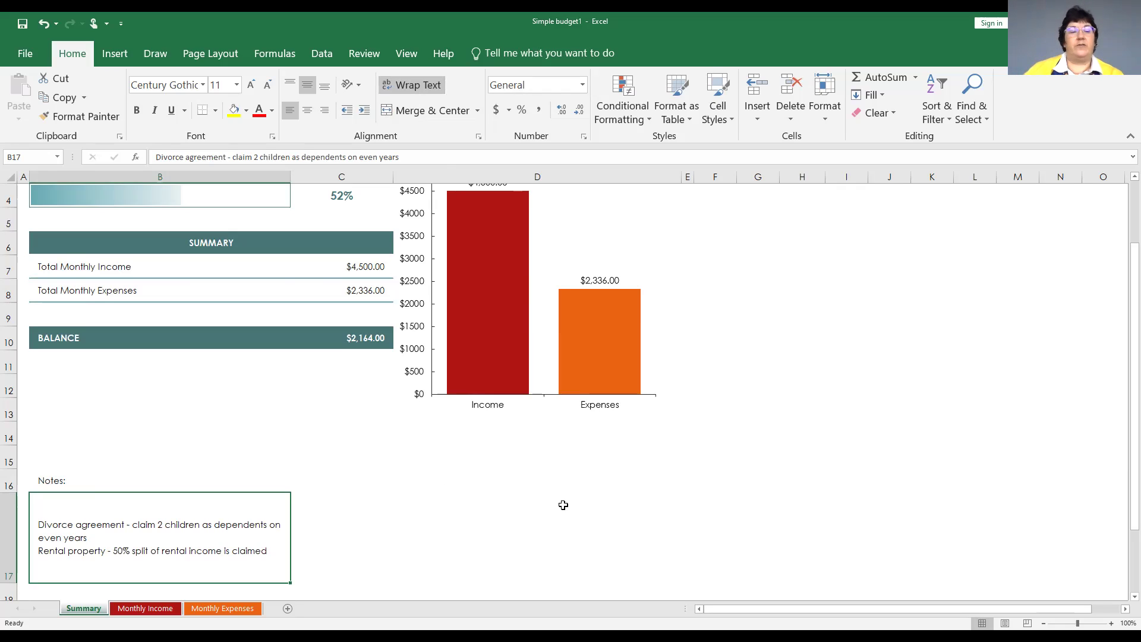
Scroll back to the top of the Summary sheet and switch to the Monthly Income sheet.
{"action": "scroll", "coordinate": [512, 506], "scroll_direction": "down", "scroll_amount": 1}
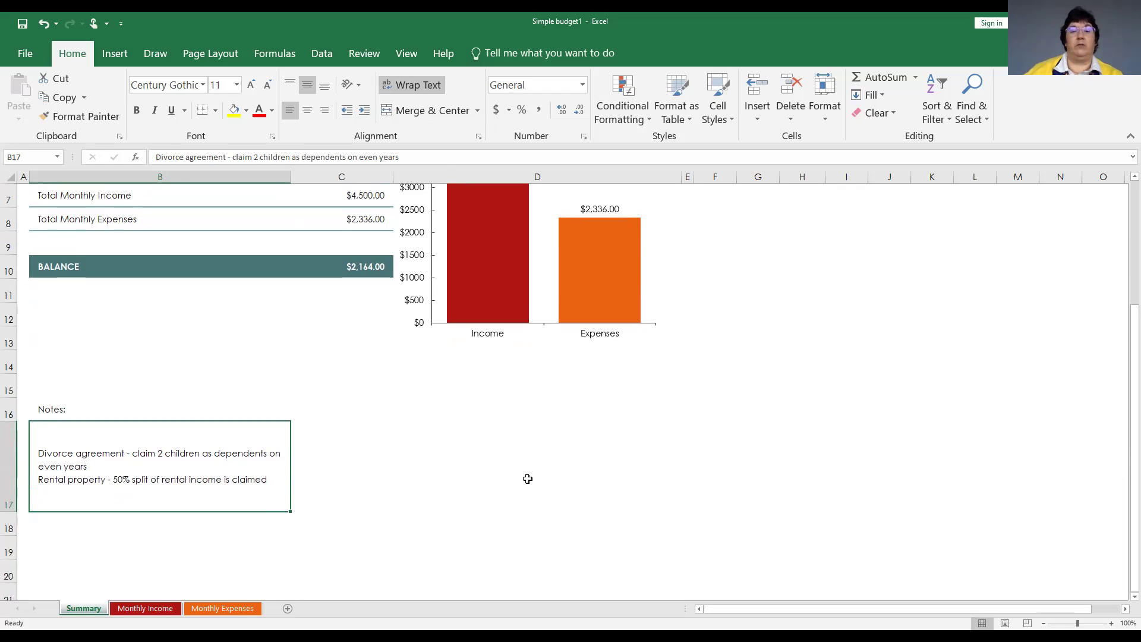
{"action": "scroll", "coordinate": [527, 479], "scroll_direction": "up", "scroll_amount": 2}
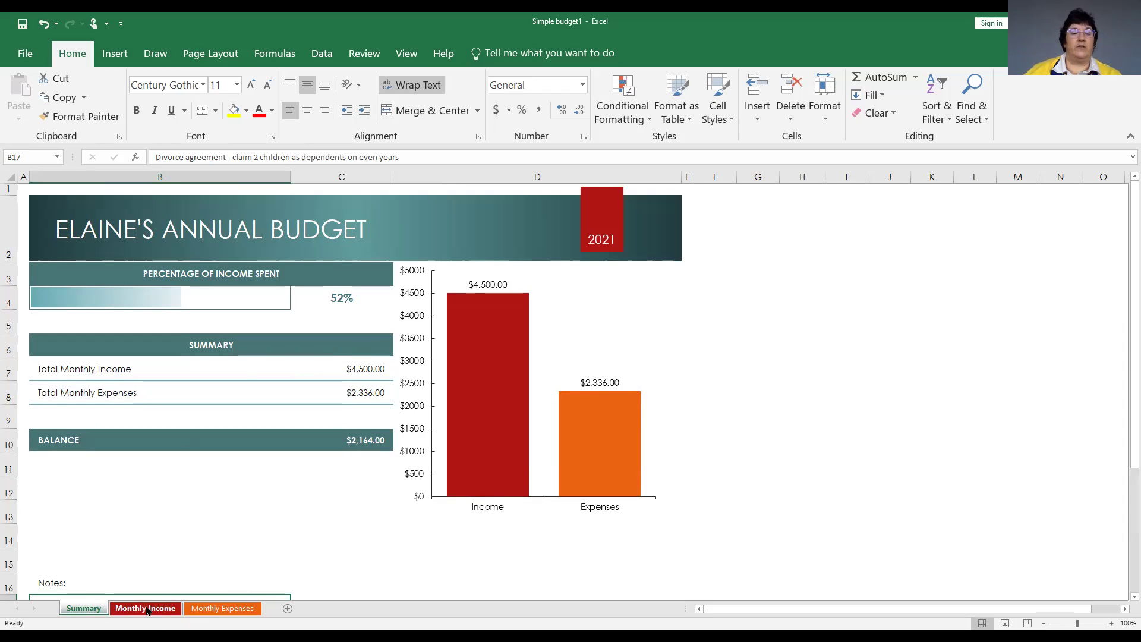
{"action": "left_click", "coordinate": [148, 610]}
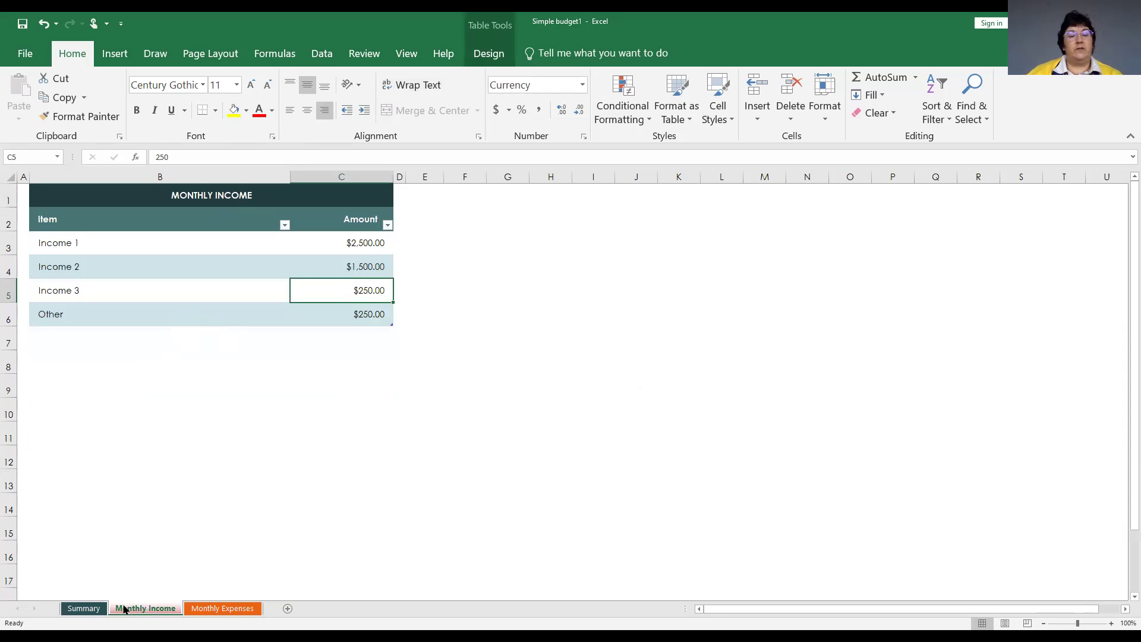
Return to the Summary sheet showing $4,500.00 income and a $2,164.00 balance.
{"action": "left_click", "coordinate": [82, 609]}
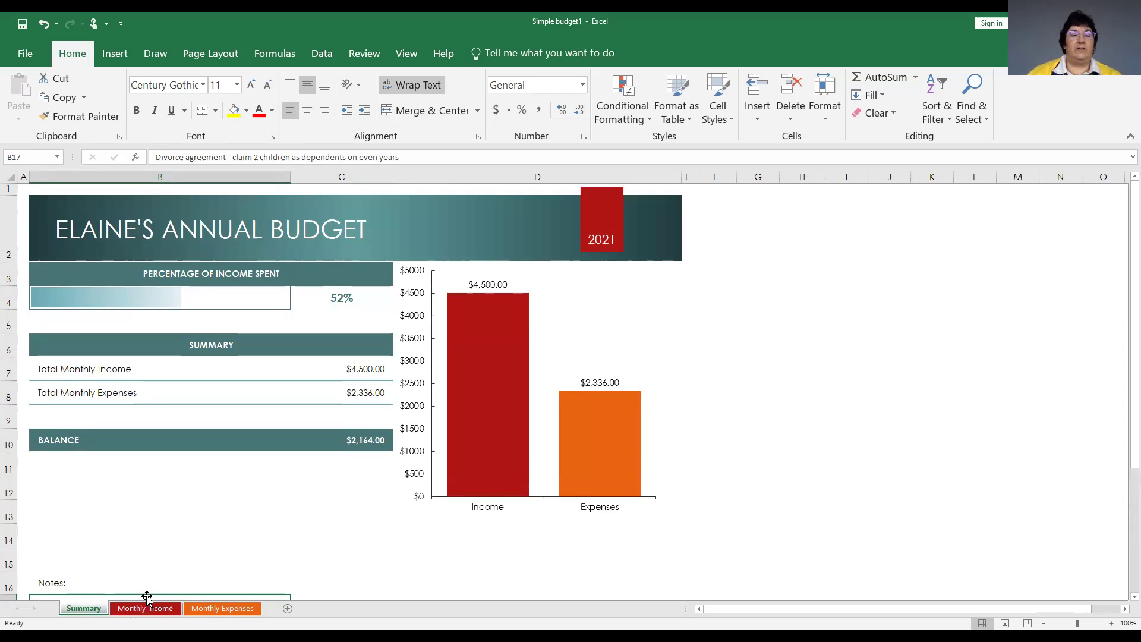
Switch to the Monthly Income sheet where Income 3 shows $250.00.
{"action": "left_click", "coordinate": [145, 608]}
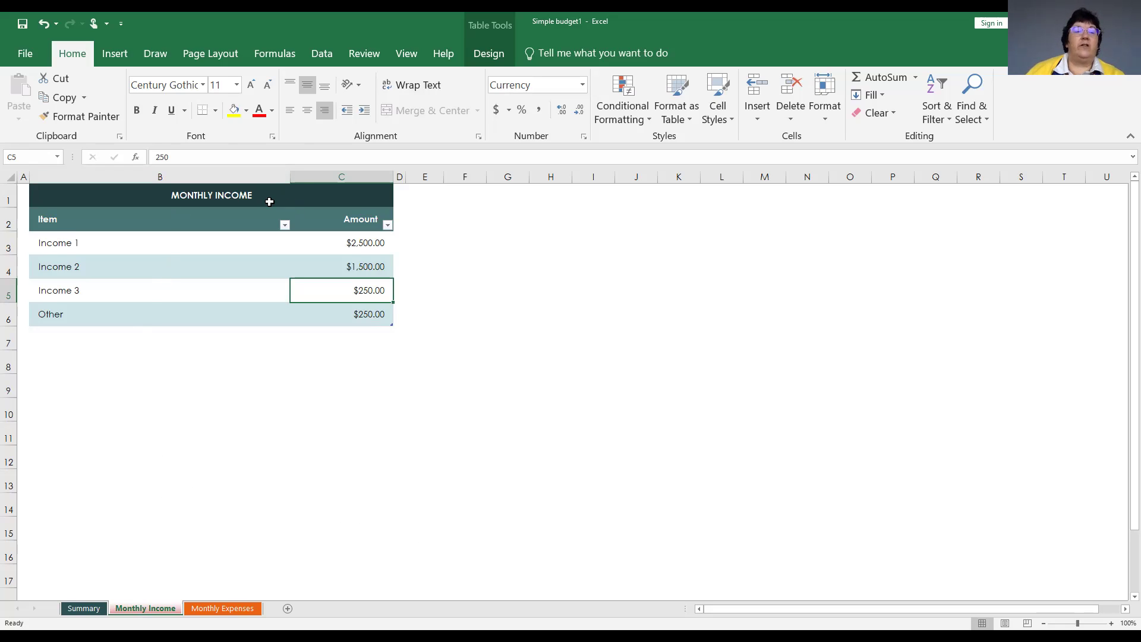
Change the table title in B1 from MONTHLY INCOME to ANNUAL INCOME.
{"action": "left_click", "coordinate": [217, 195]}
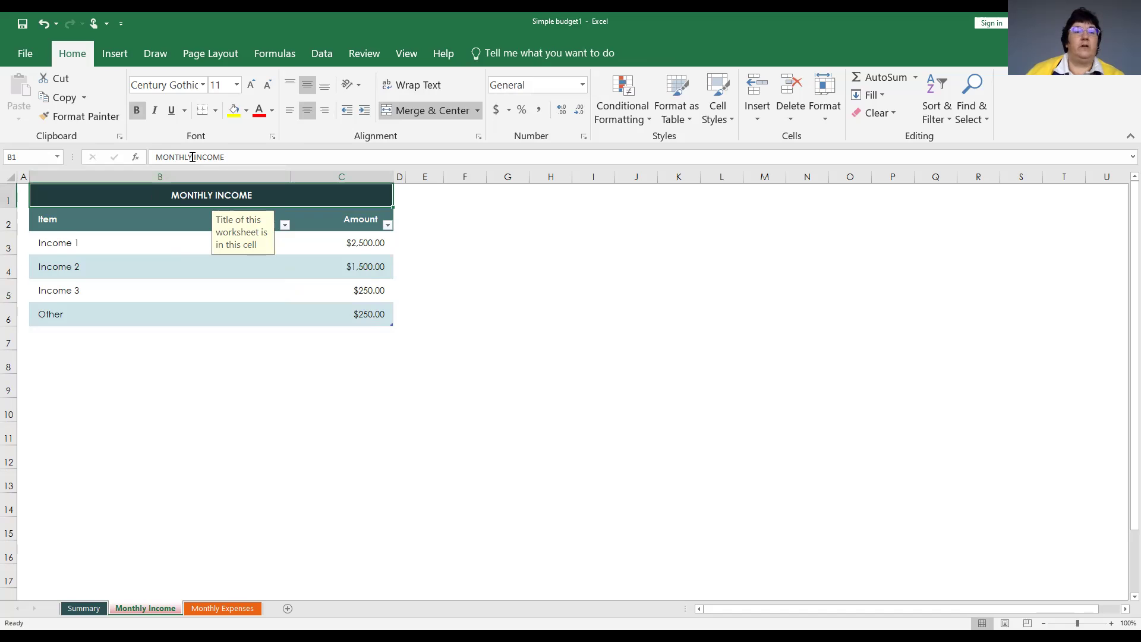
{"action": "left_click_drag", "start_coordinate": [192, 154], "coordinate": [128, 153]}
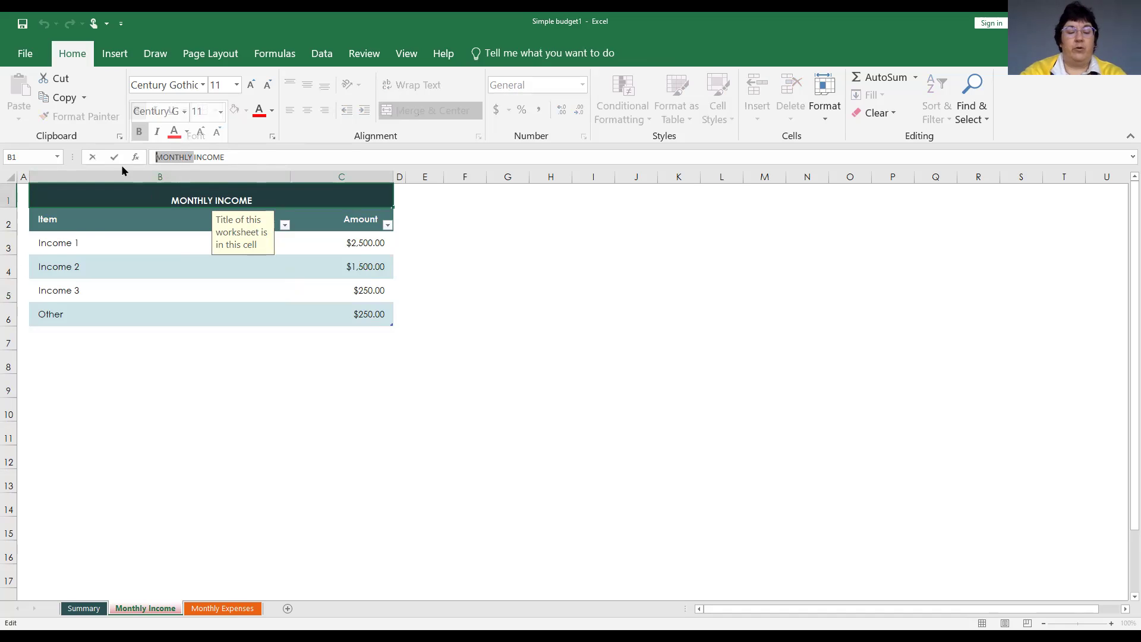
{"action": "type", "text": "NNUAL"}
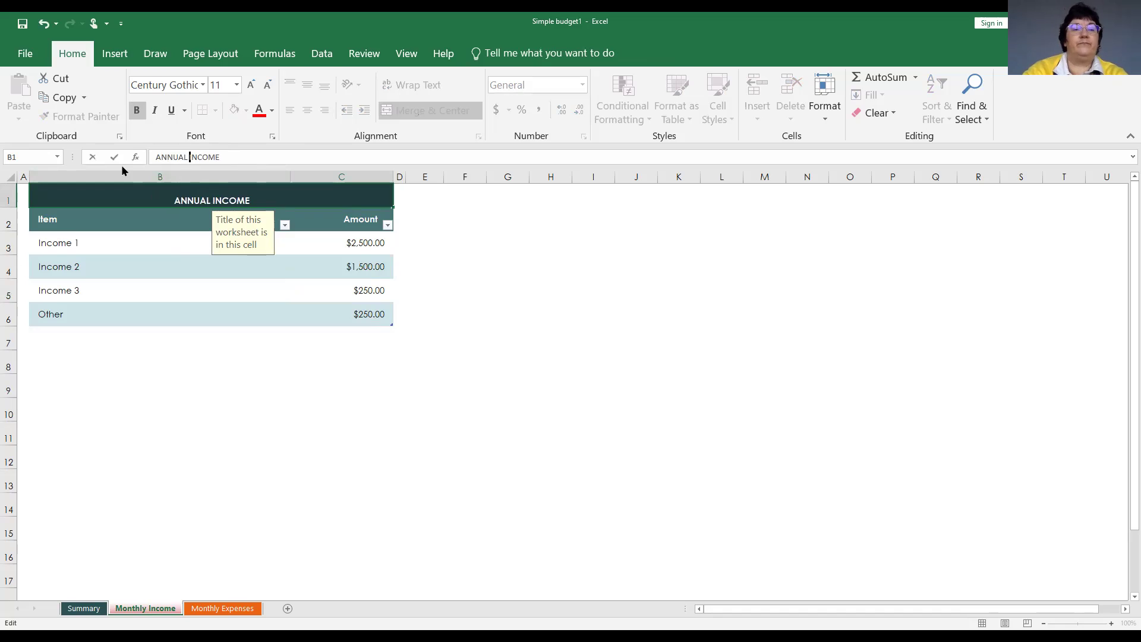
{"action": "key", "text": "Return"}
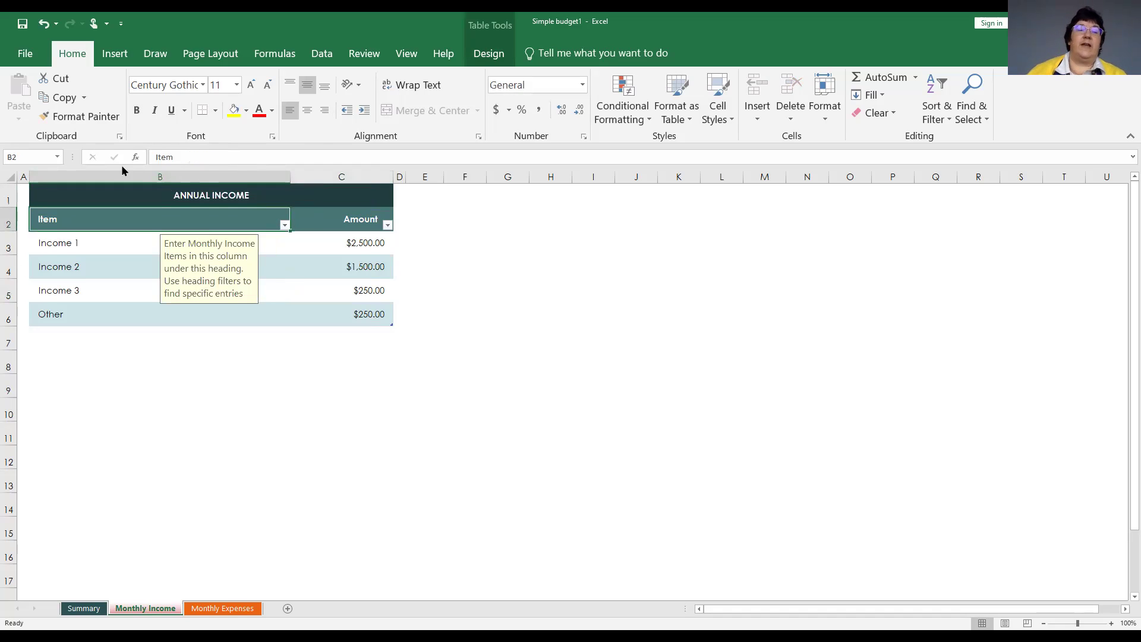
Check the cell below the table, then select the Income 1 item in B3.
{"action": "left_click", "coordinate": [169, 408]}
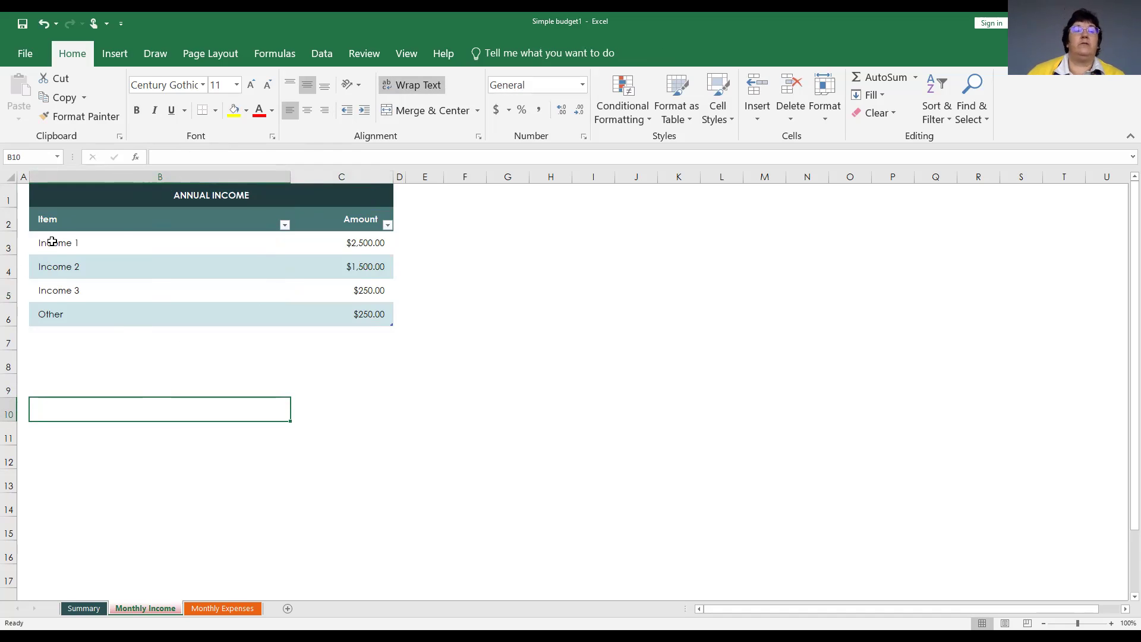
{"action": "left_click", "coordinate": [80, 241]}
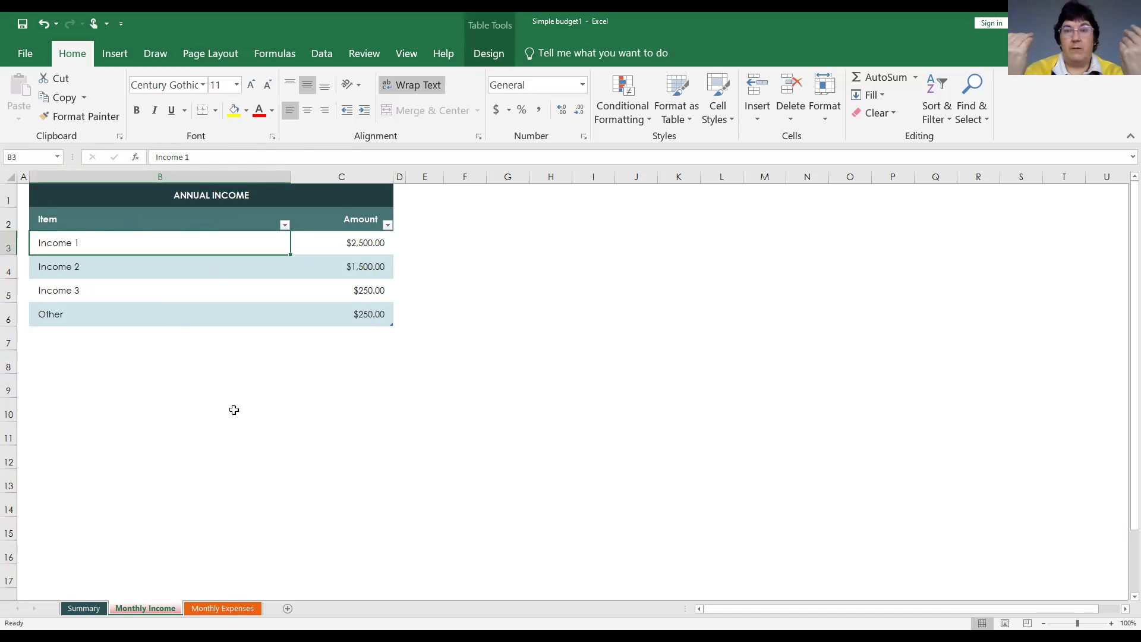
{"action": "left_click", "coordinate": [233, 410]}
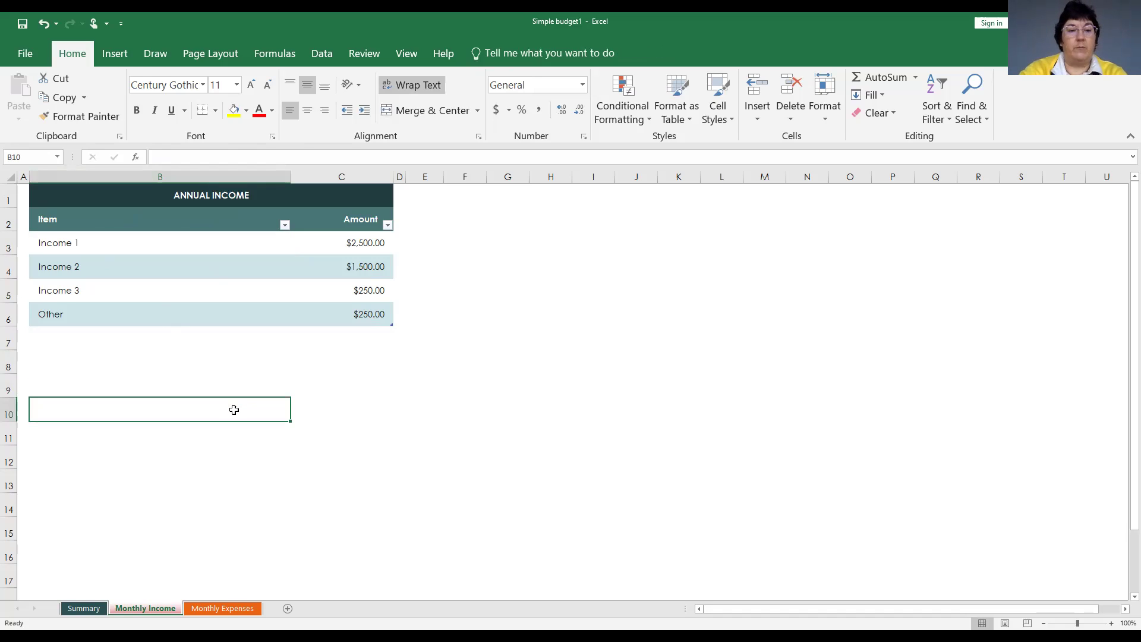
{"action": "left_click", "coordinate": [88, 242]}
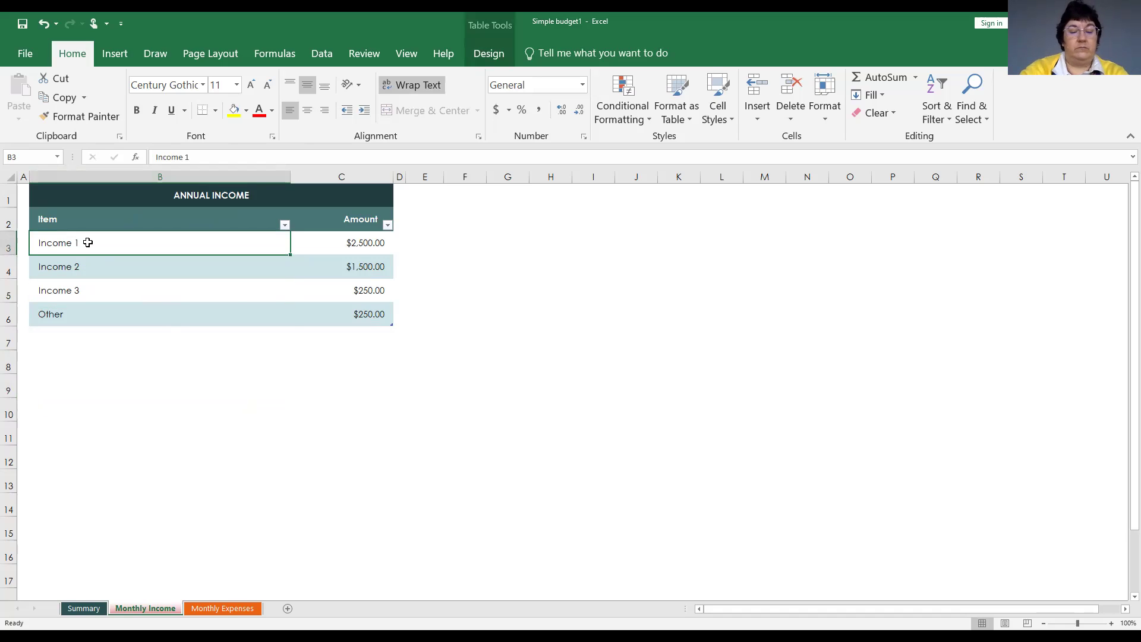
Rename items to 'City of Leesburg - paychecks', 'Rental property -' with its street address, and 'Grass cutting business'.
{"action": "type", "text": "City of Leesburg - paycheck"}
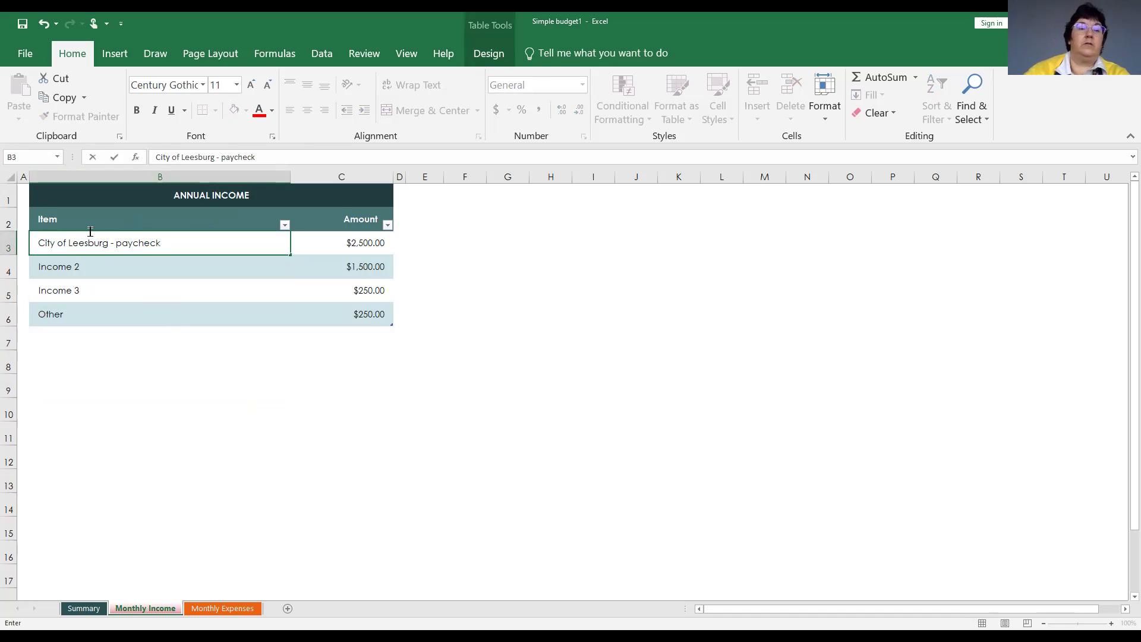
{"action": "type", "text": "s"}
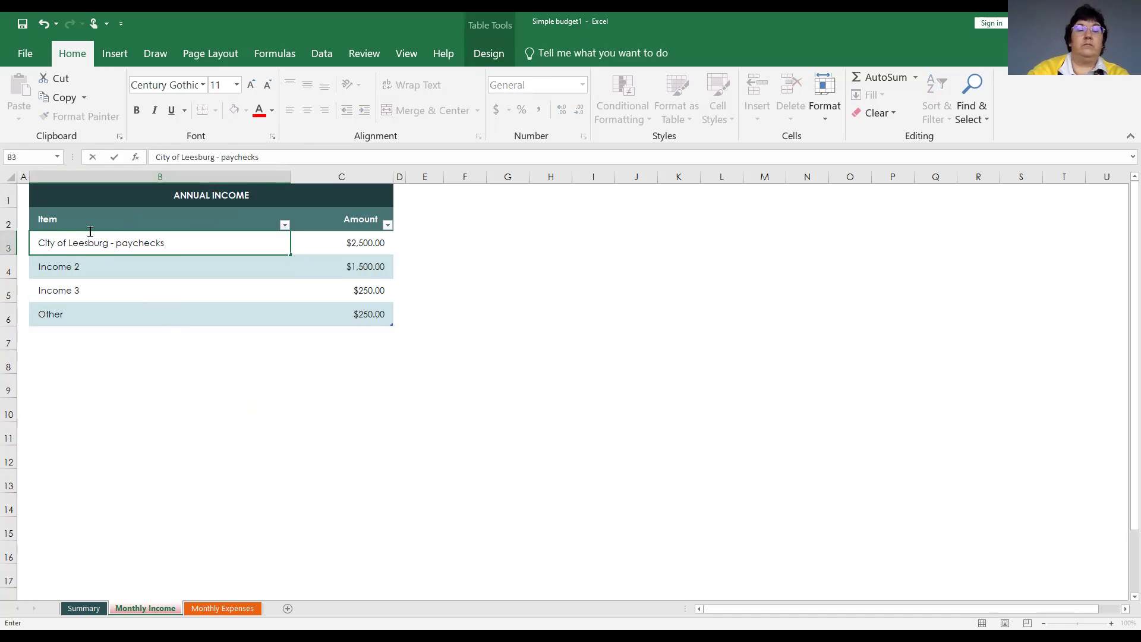
{"action": "key", "text": "Return"}
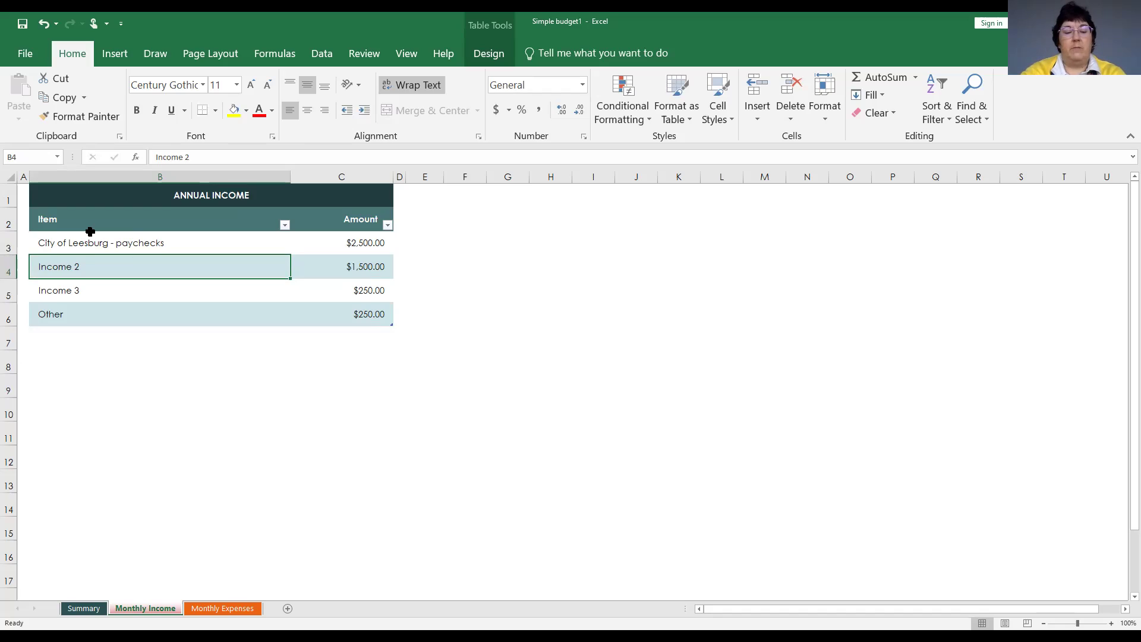
{"action": "type", "text": "Renta"}
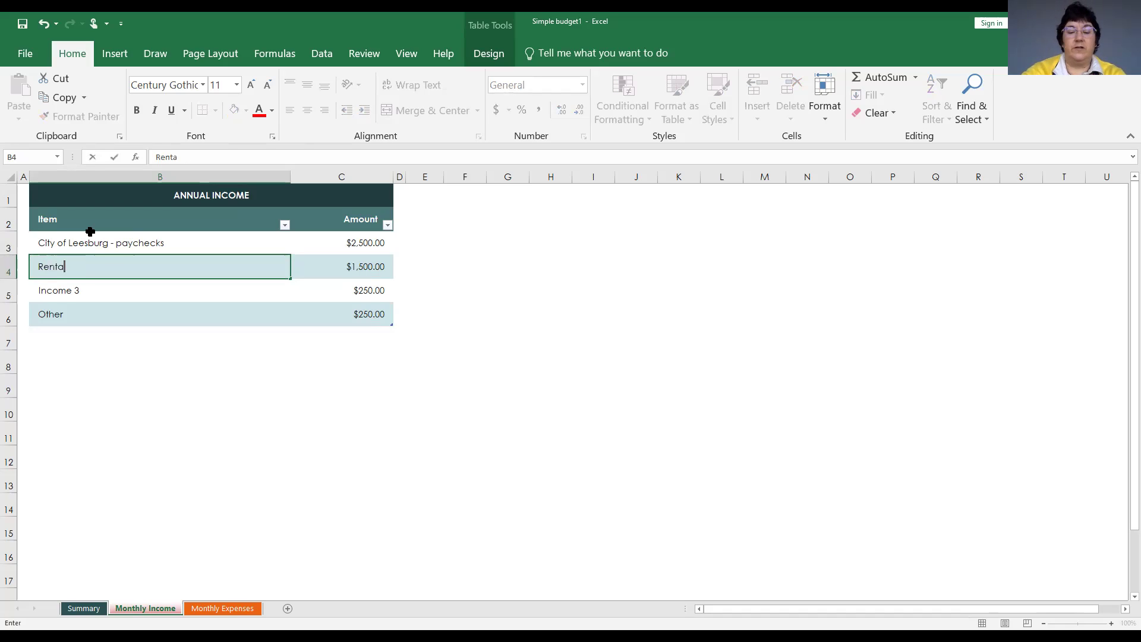
{"action": "type", "text": "l p"}
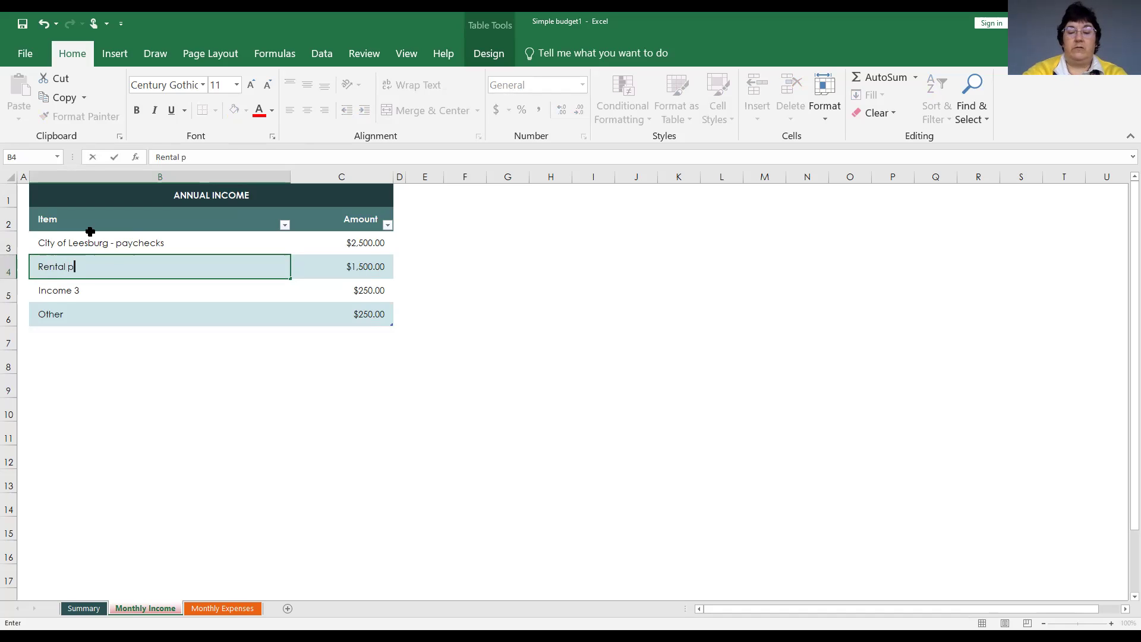
{"action": "type", "text": "roperty -"}
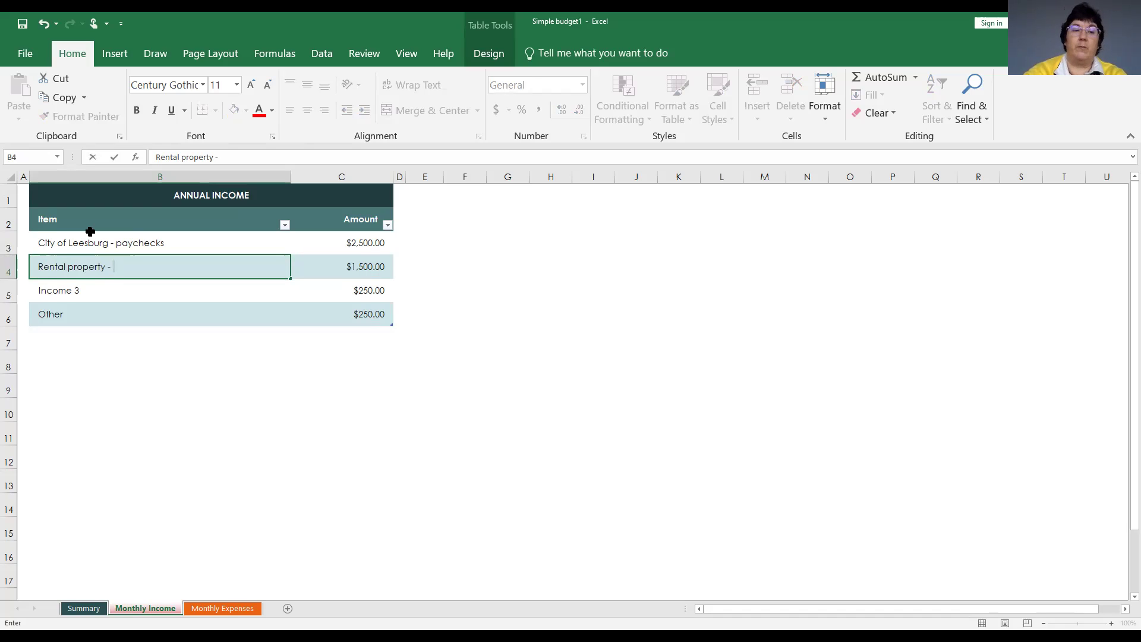
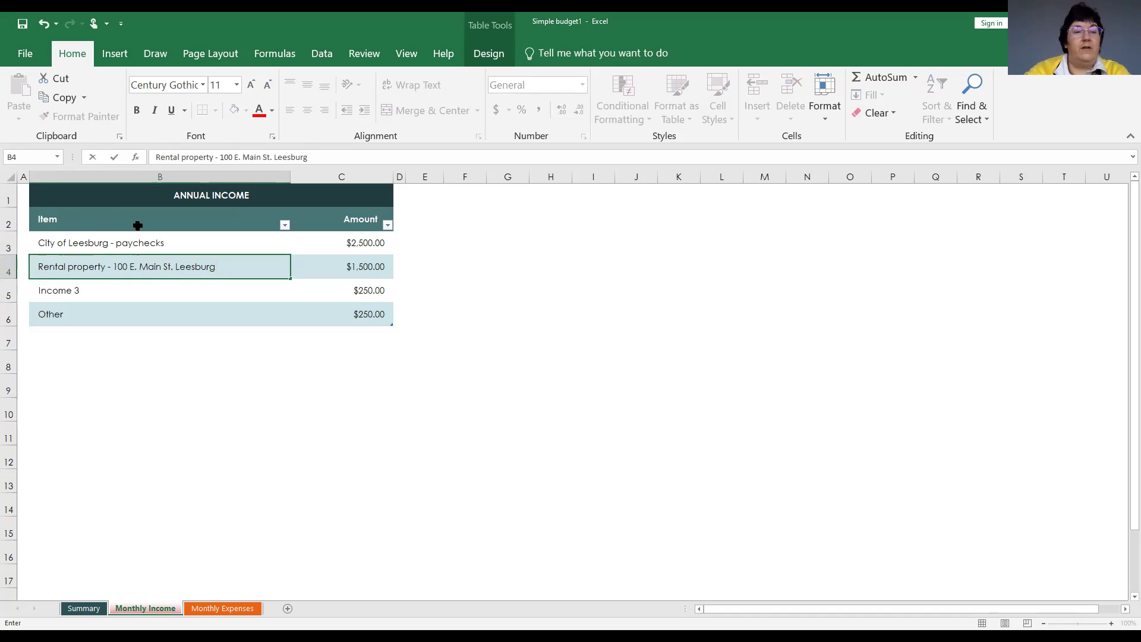
{"action": "key", "text": "Return"}
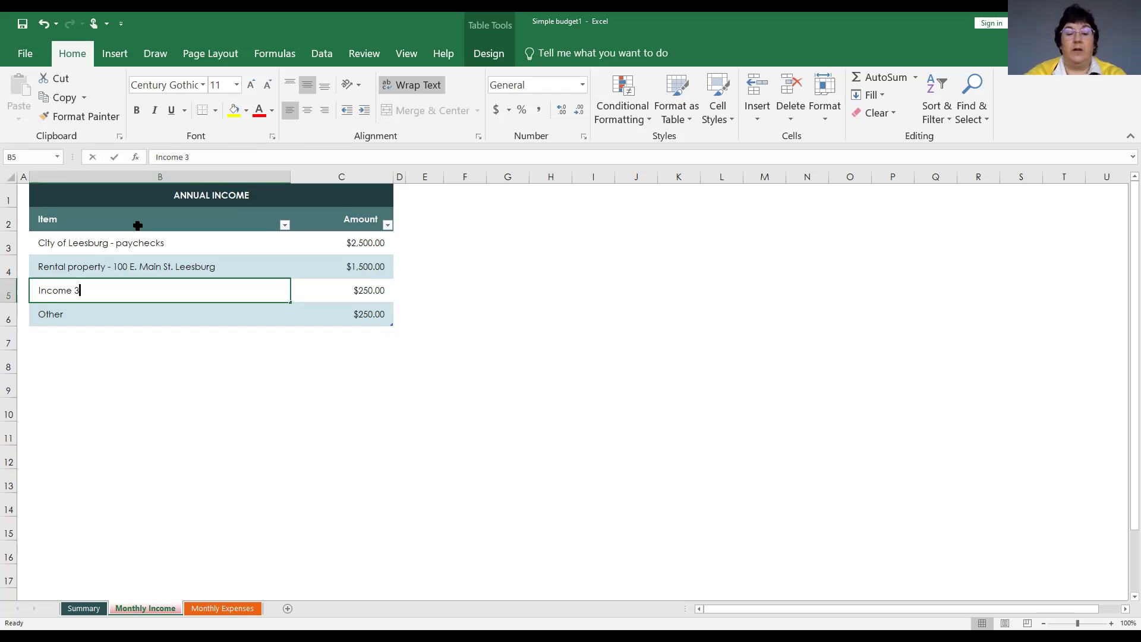
{"action": "type", "text": "Grass cut"}
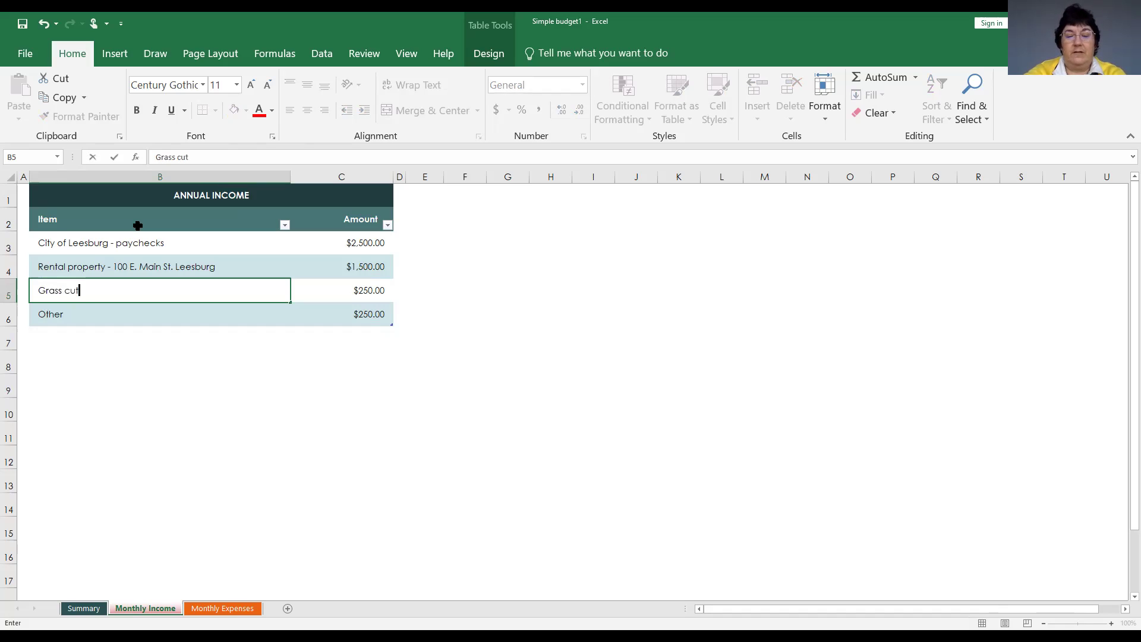
{"action": "type", "text": "ting business"}
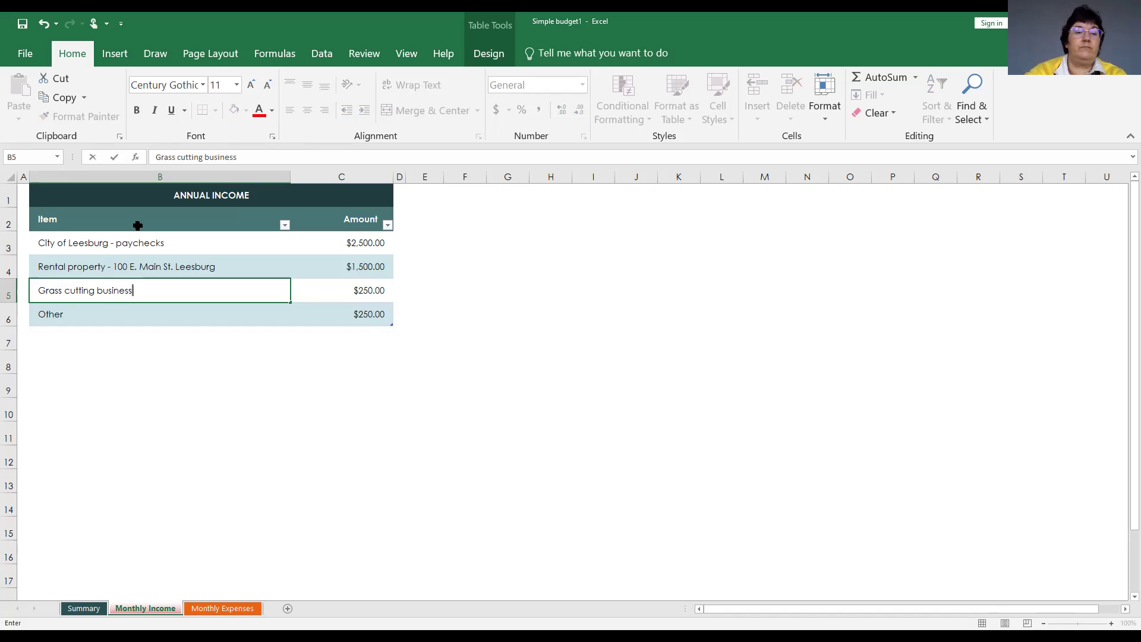
{"action": "key", "text": "Return"}
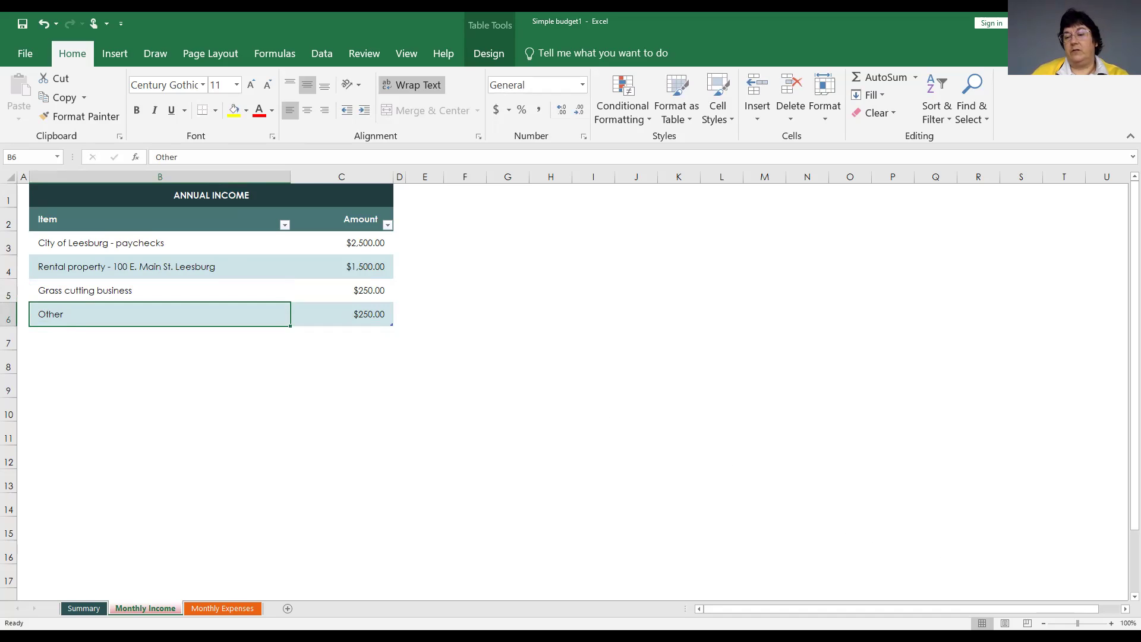
Zoom the worksheet in to about 196% so the ANNUAL INCOME entries read easily.
{"action": "scroll", "coordinate": [570, 386], "scroll_direction": "up", "scroll_amount": 6}
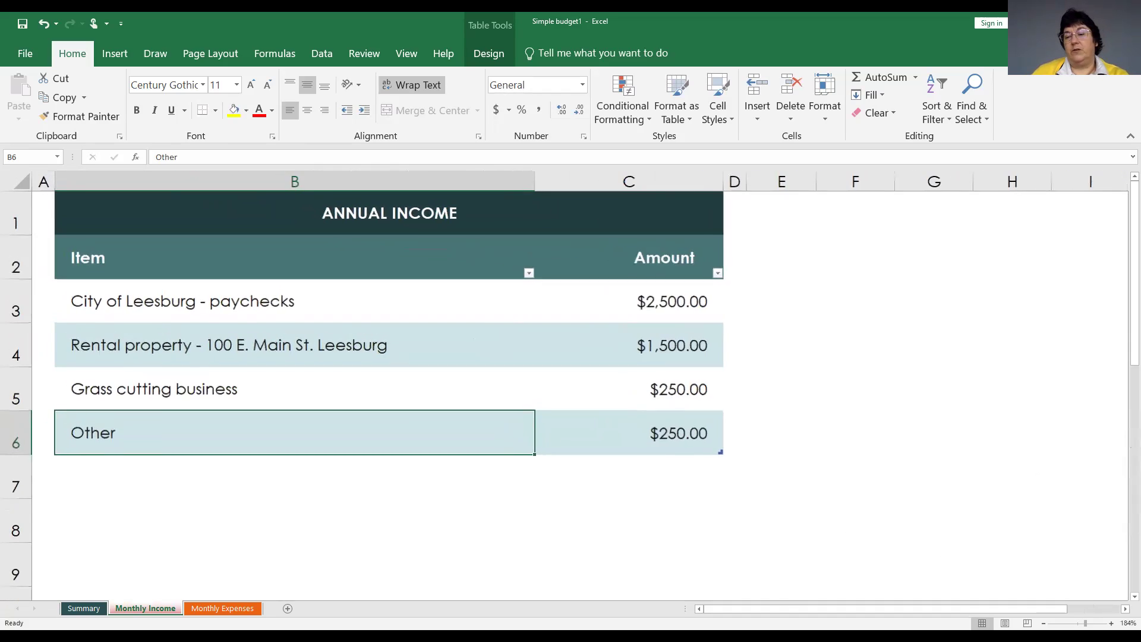
{"action": "scroll", "coordinate": [570, 386], "scroll_direction": "up", "scroll_amount": 1}
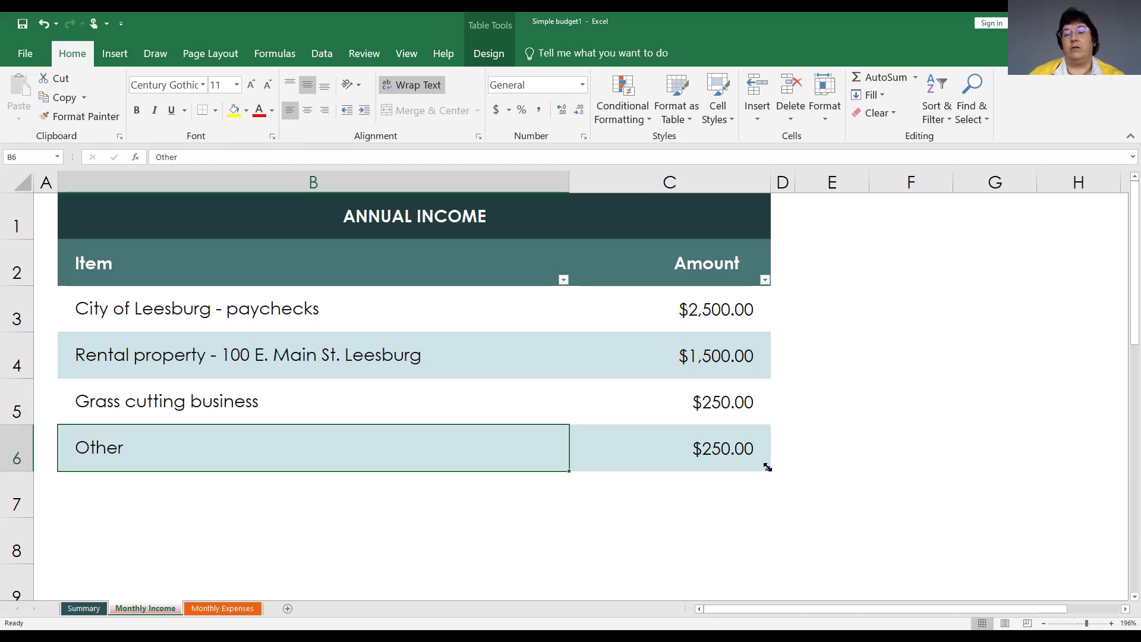
Stretch the income table's resize handle down so the table includes rows 7 and 8.
{"action": "left_click_drag", "start_coordinate": [767, 493], "coordinate": [763, 554]}
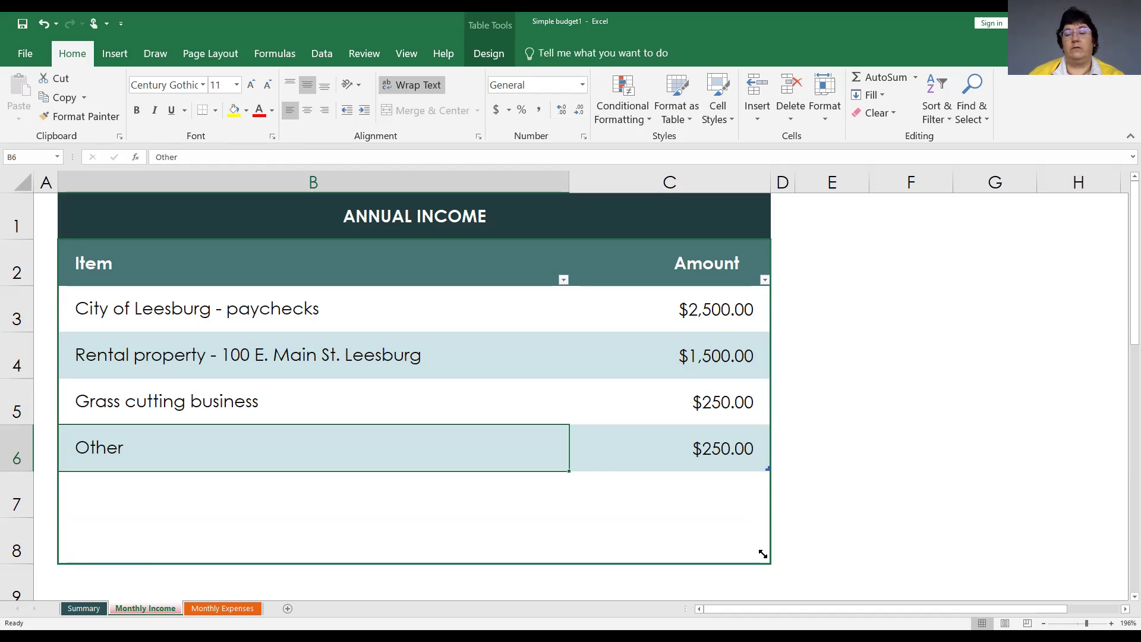
{"action": "left_click_drag", "start_coordinate": [763, 553], "coordinate": [762, 554]}
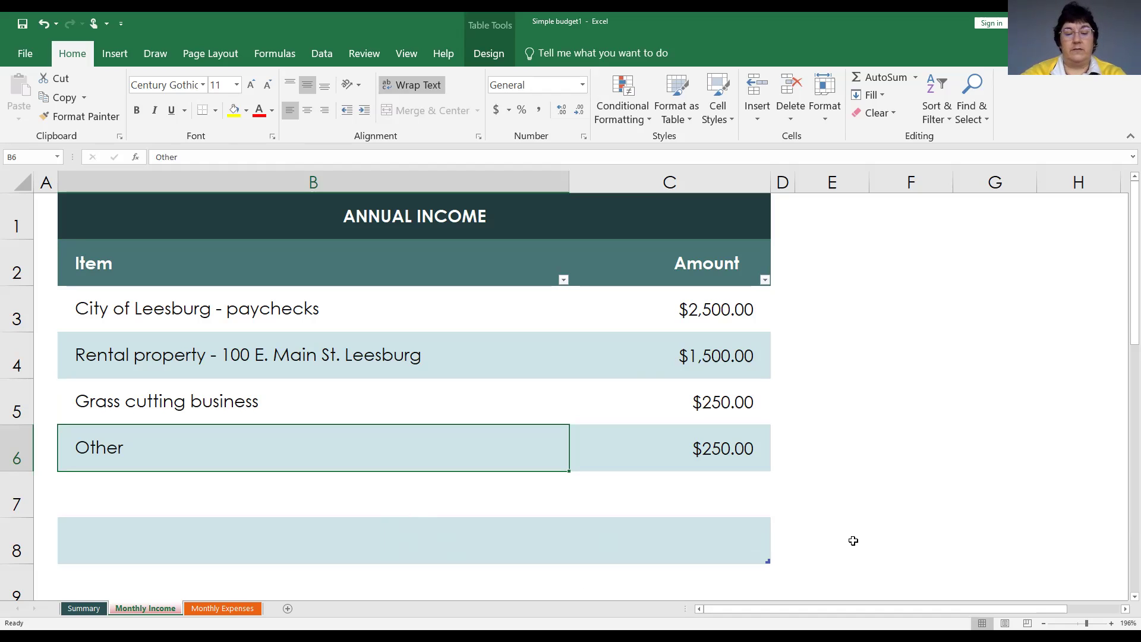
Enter 'car wash' in B6 over Other, and 'Teach a class' in B7.
{"action": "type", "text": "car wash"}
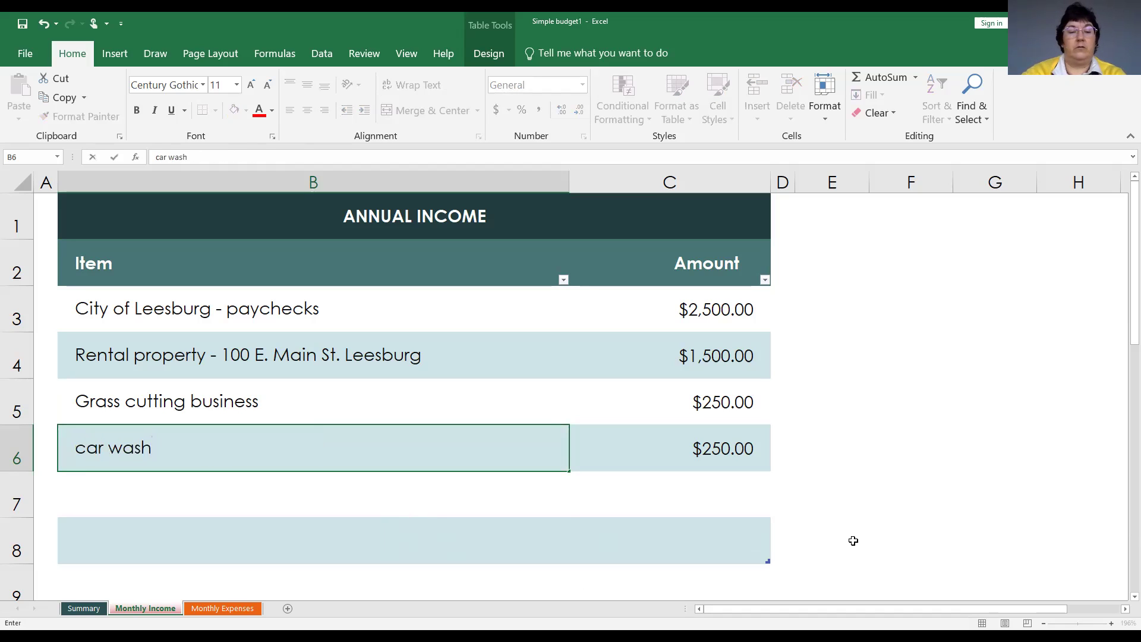
{"action": "key", "text": "Return"}
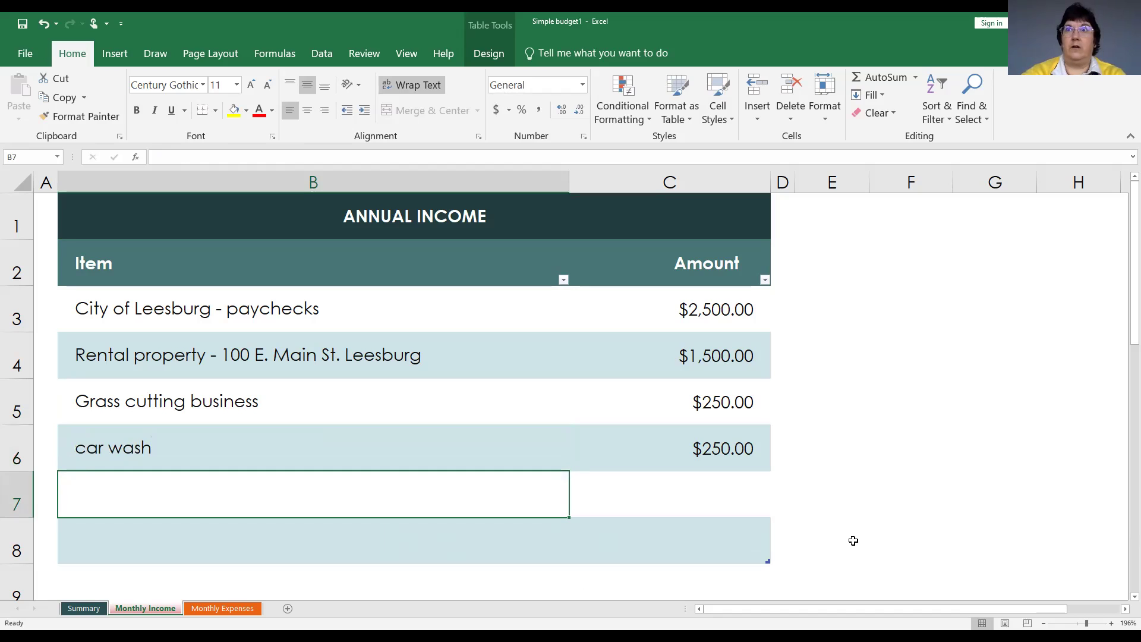
{"action": "type", "text": "Teach"}
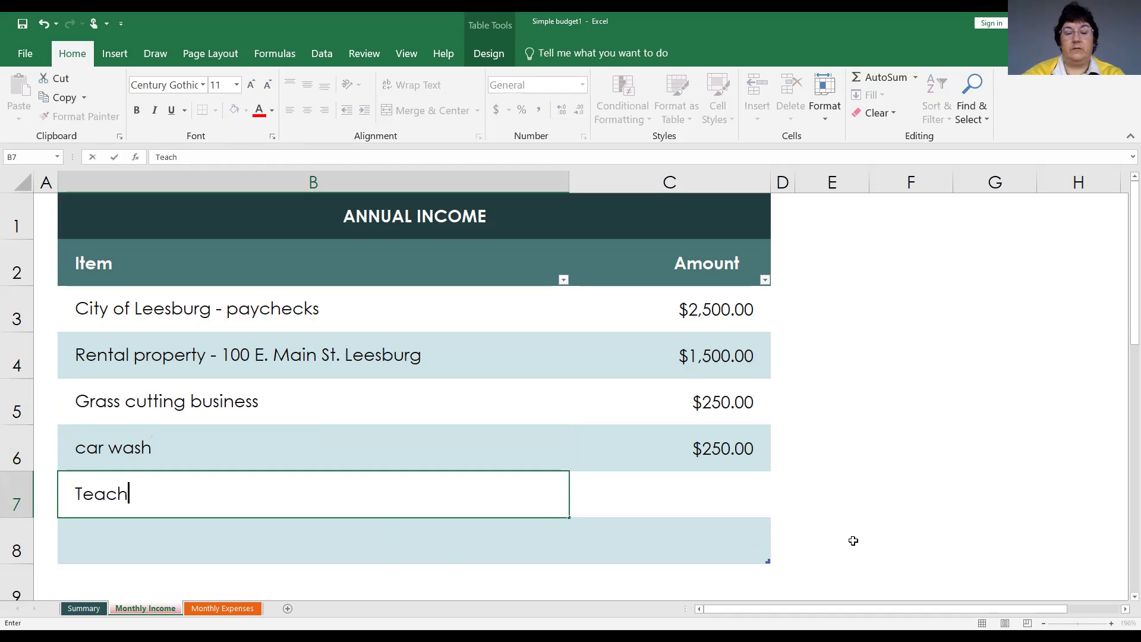
{"action": "type", "text": " a class"}
{"action": "key", "text": "Return"}
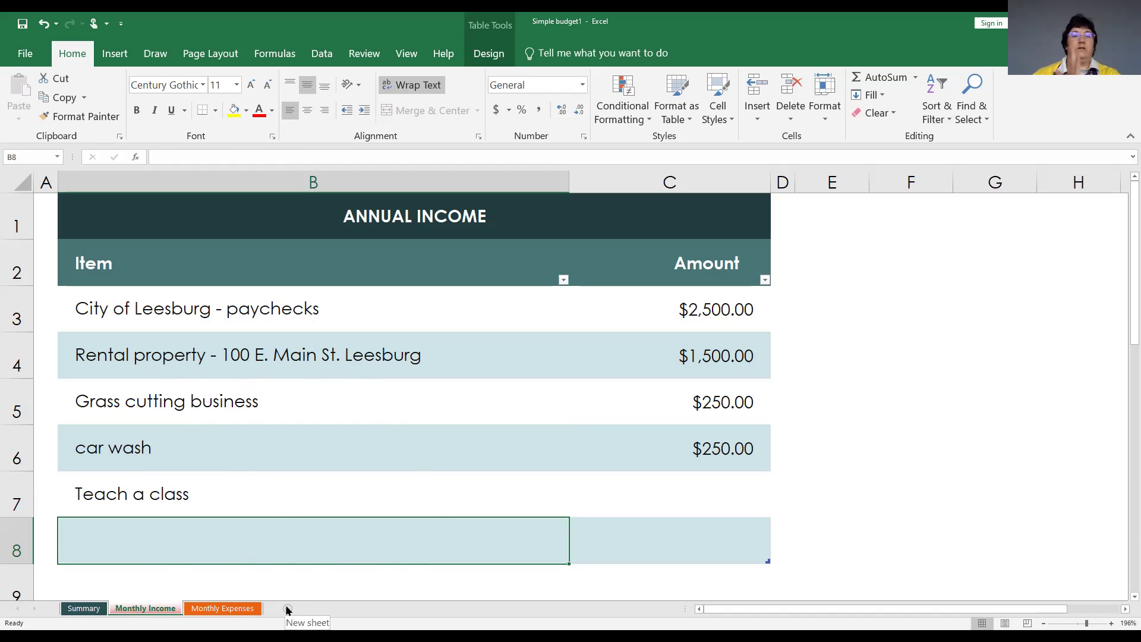
Insert a blank Sheet1 worksheet with the New sheet (+) button.
{"action": "left_click", "coordinate": [287, 609]}
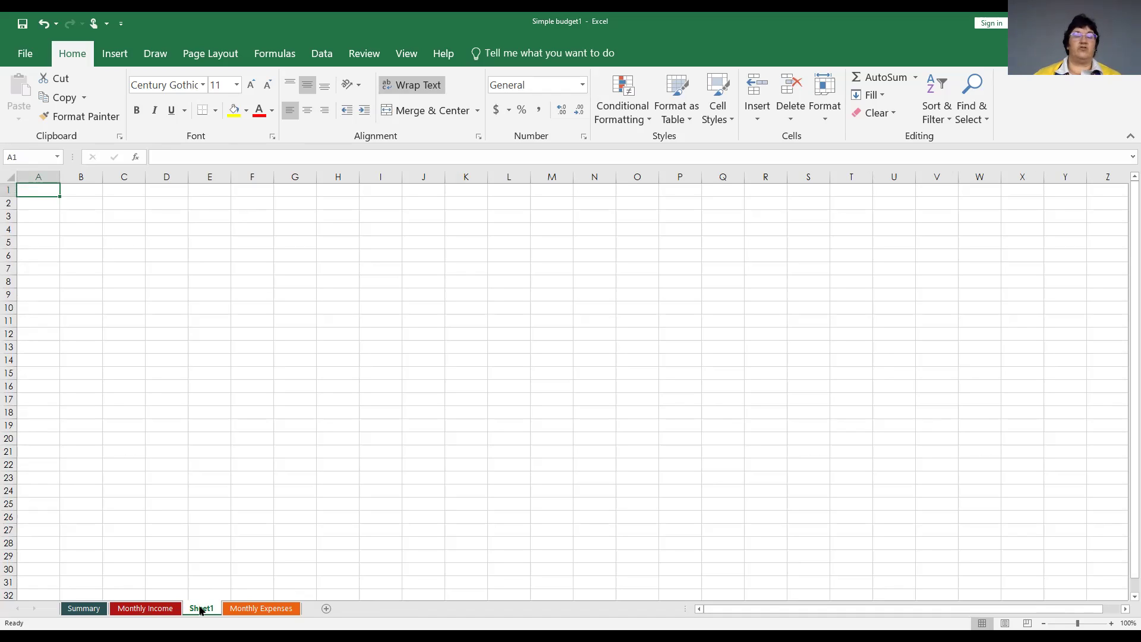
{"action": "left_click_drag", "start_coordinate": [201, 610], "coordinate": [315, 611]}
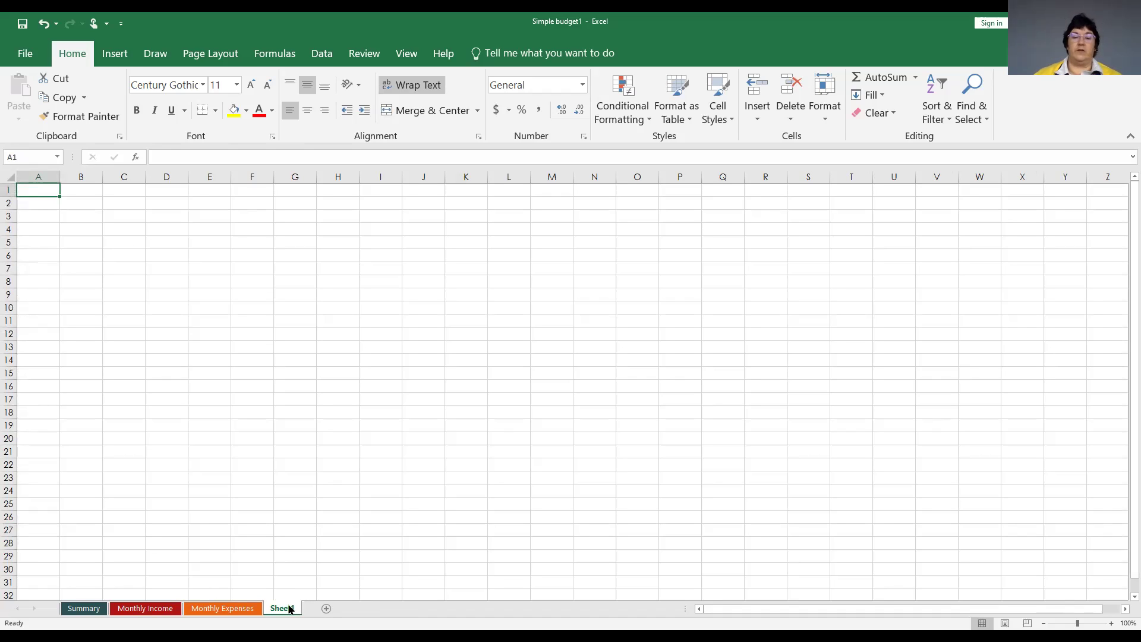
{"action": "left_click_drag", "start_coordinate": [289, 605], "coordinate": [190, 606]}
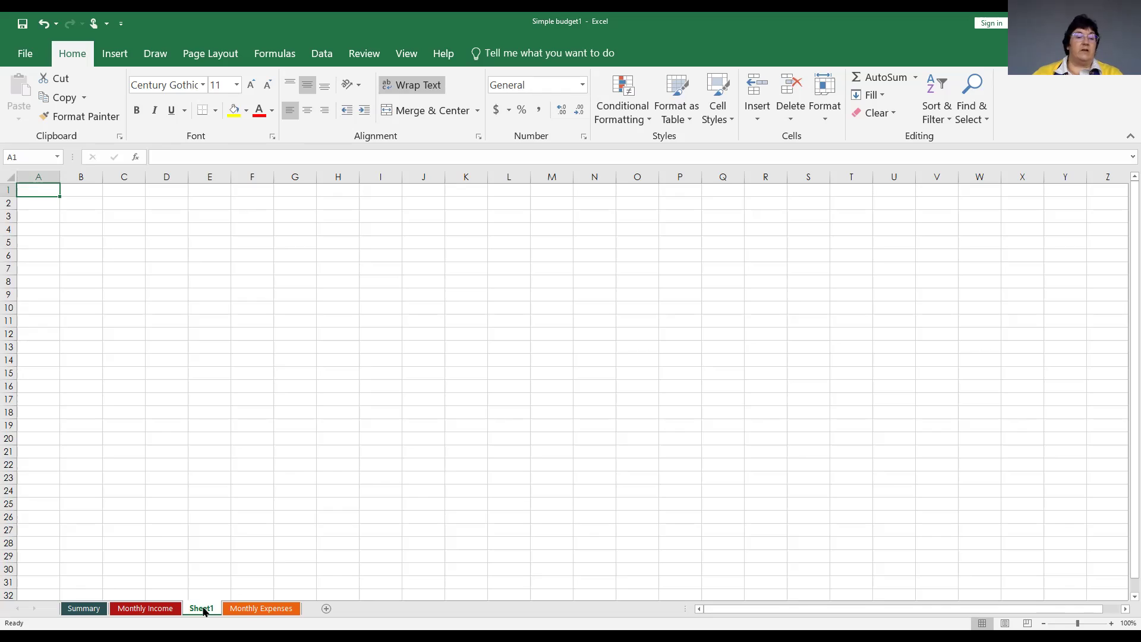
Rename the Sheet1 tab to 'Income Details', correcting a typo along the way.
{"action": "right_click", "coordinate": [203, 609]}
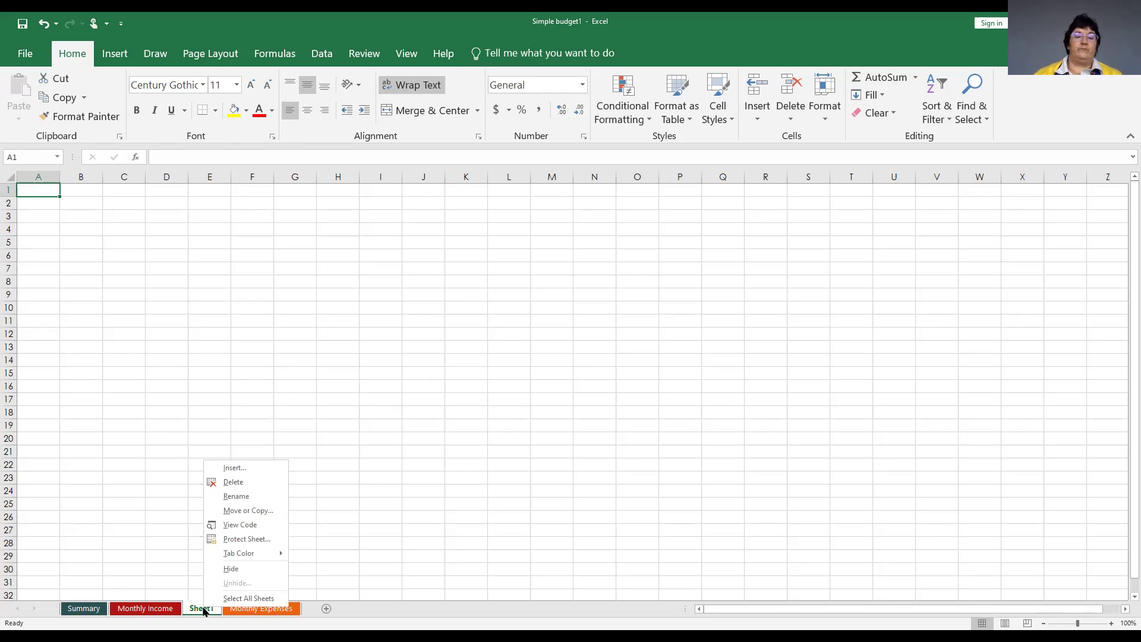
{"action": "left_click", "coordinate": [236, 496]}
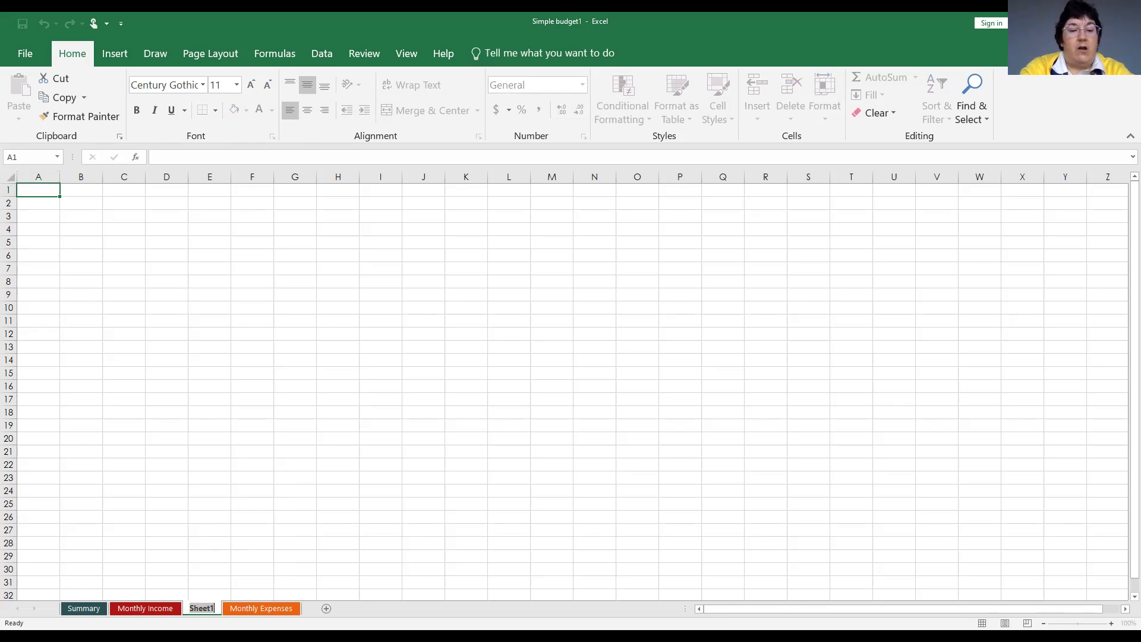
{"action": "key", "text": "Return"}
{"action": "type", "text": "In"}
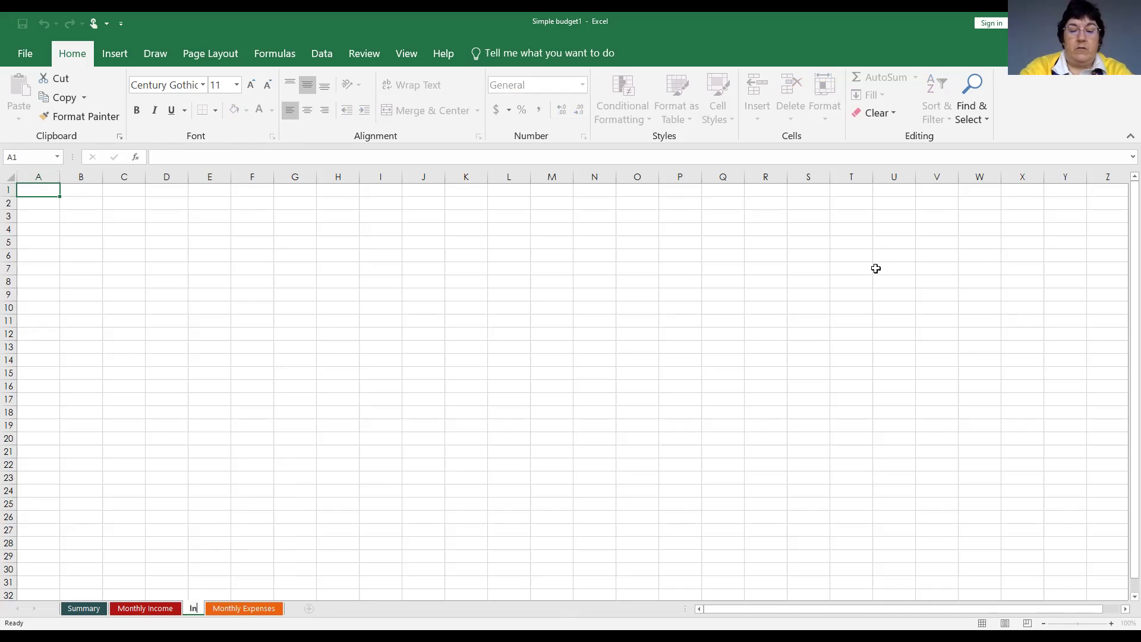
{"action": "type", "text": "come Detil"}
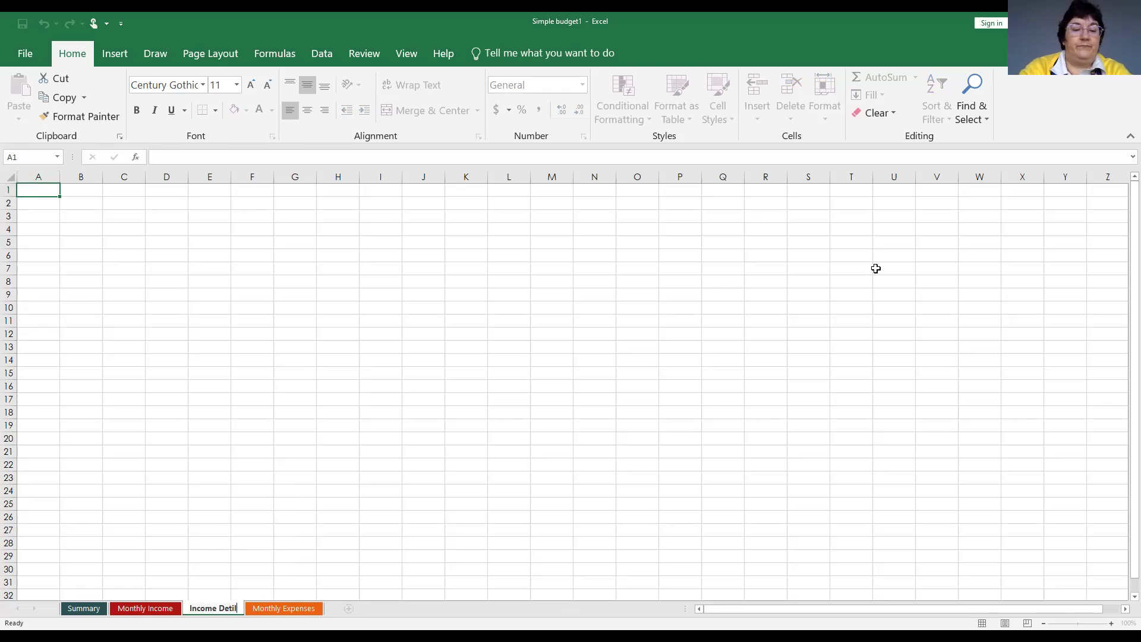
{"action": "key", "text": "BackSpace"}
{"action": "key", "text": "BackSpace"}
{"action": "type", "text": "ails"}
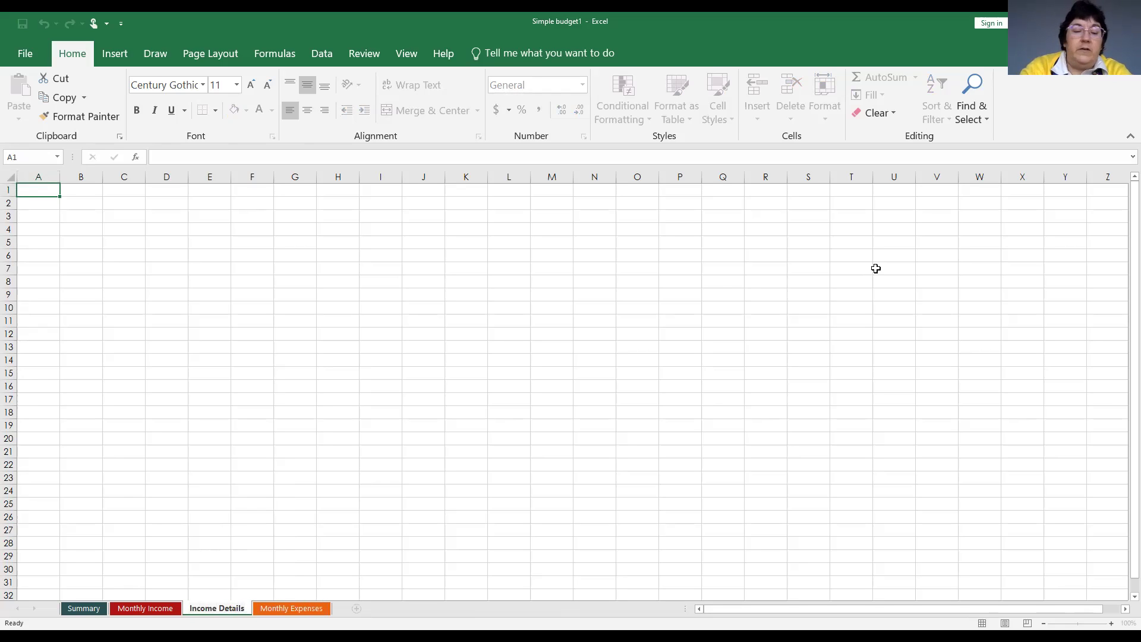
{"action": "key", "text": "Return"}
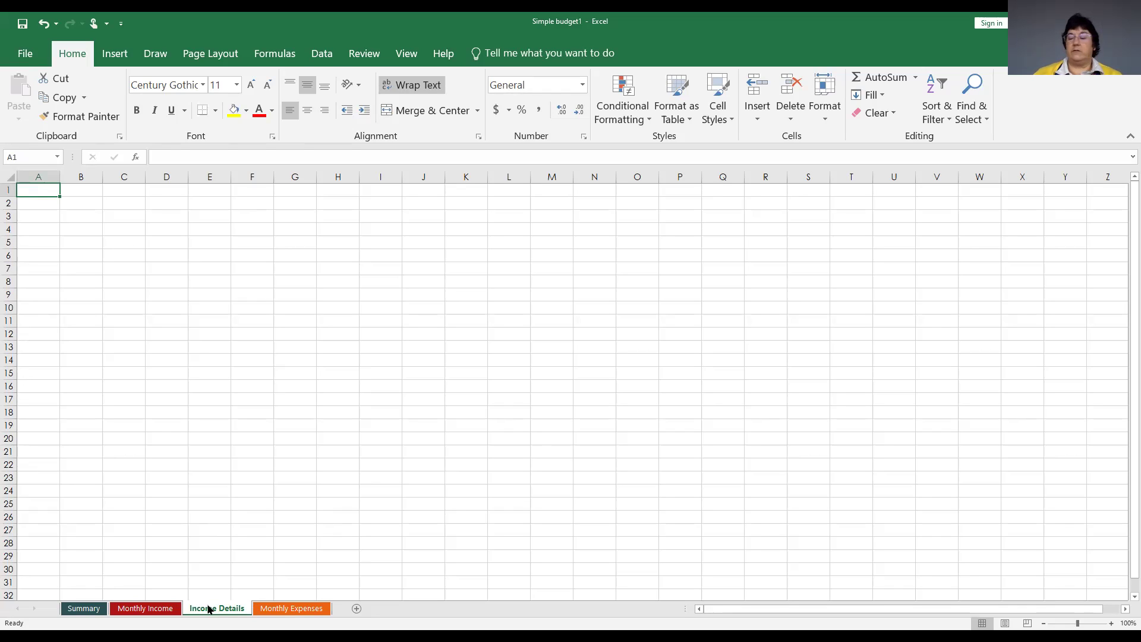
Set the Income Details tab colour to a light red theme swatch.
{"action": "right_click", "coordinate": [209, 607]}
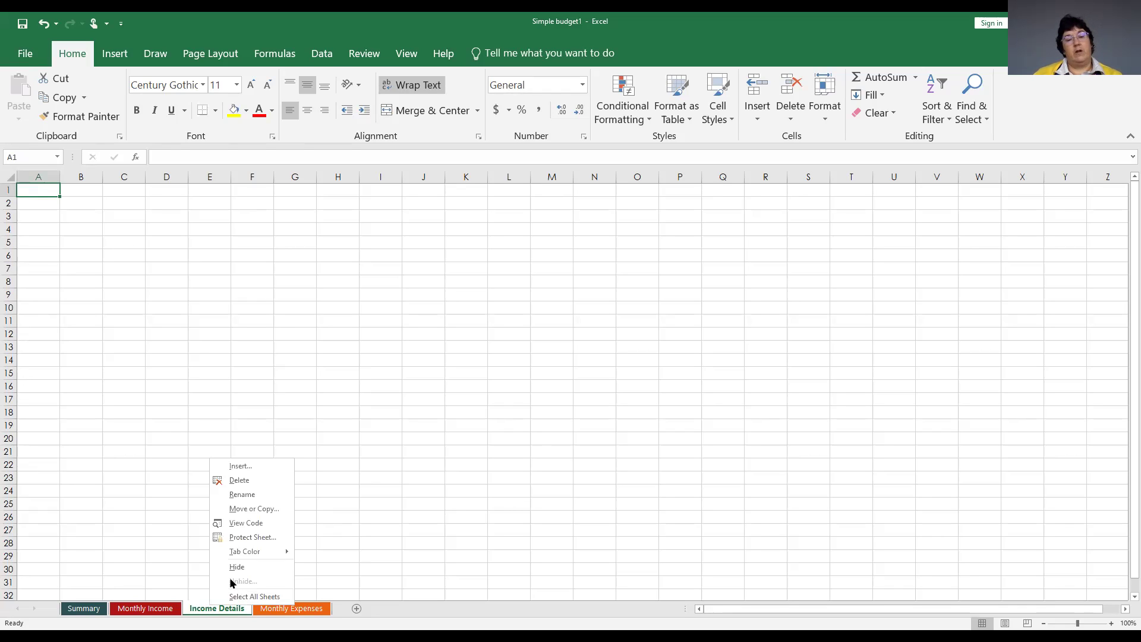
{"action": "mouse_move", "coordinate": [240, 554]}
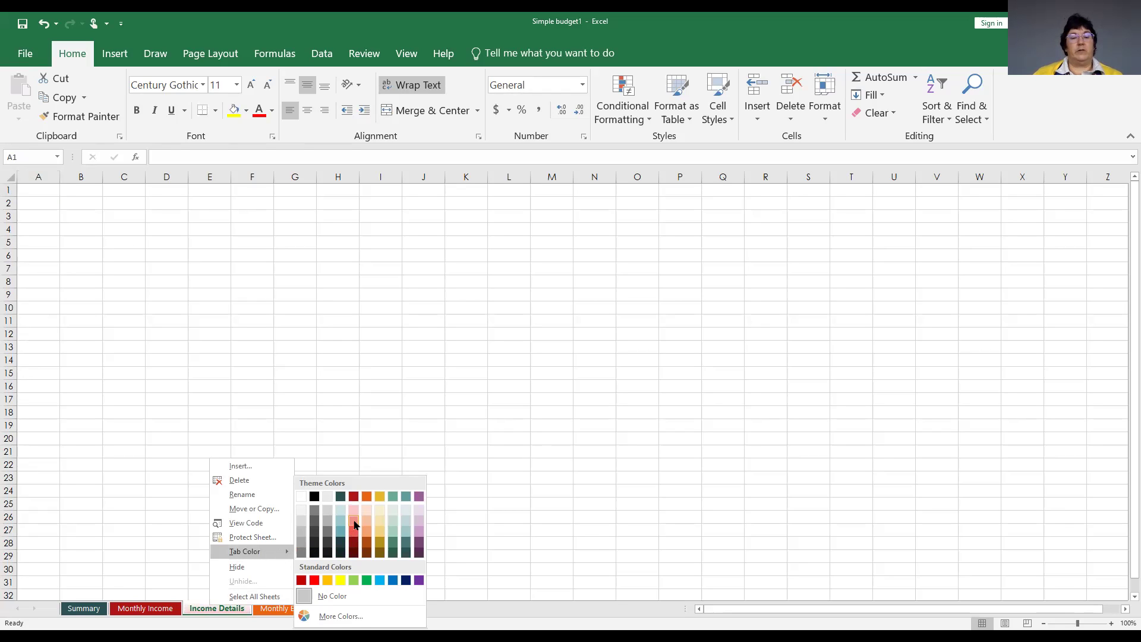
{"action": "left_click", "coordinate": [355, 524]}
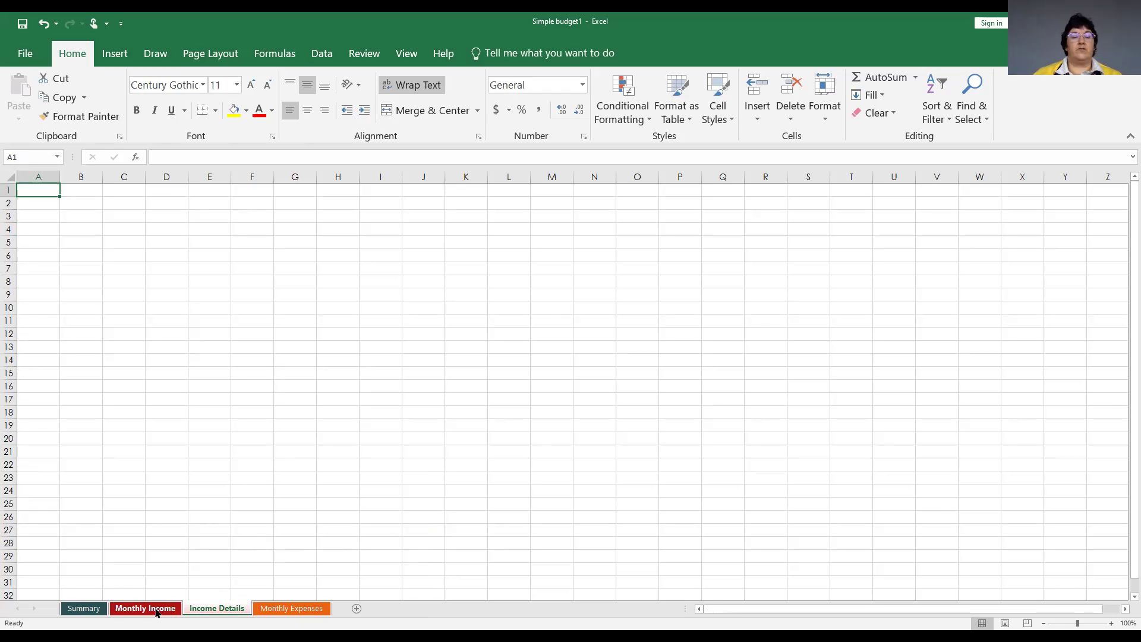
{"action": "left_click", "coordinate": [127, 610]}
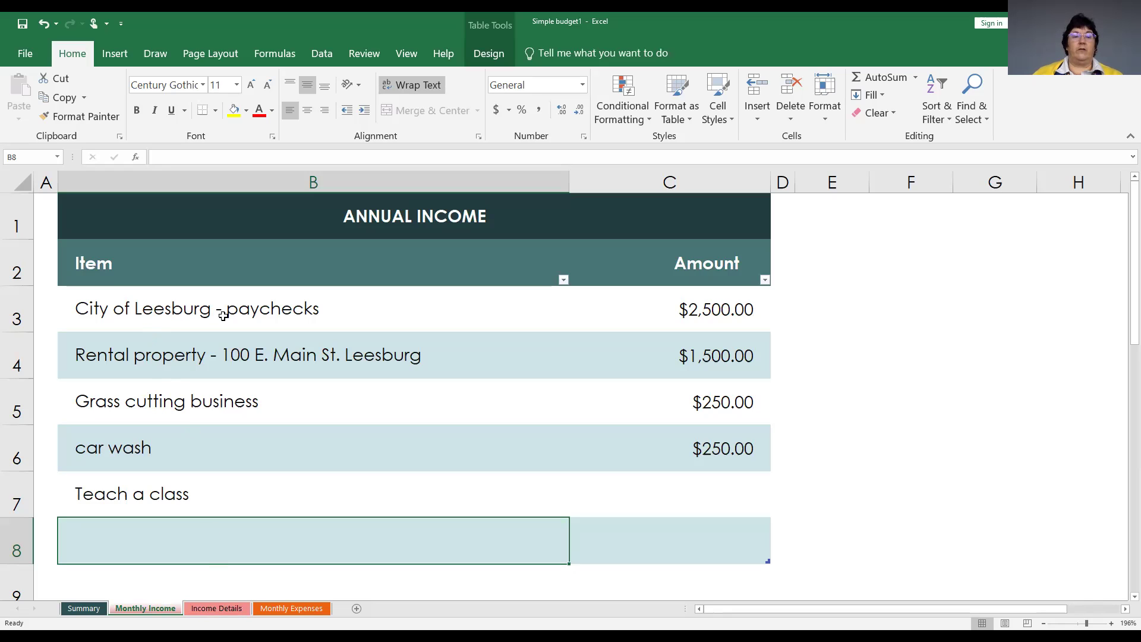
{"action": "left_click", "coordinate": [213, 610]}
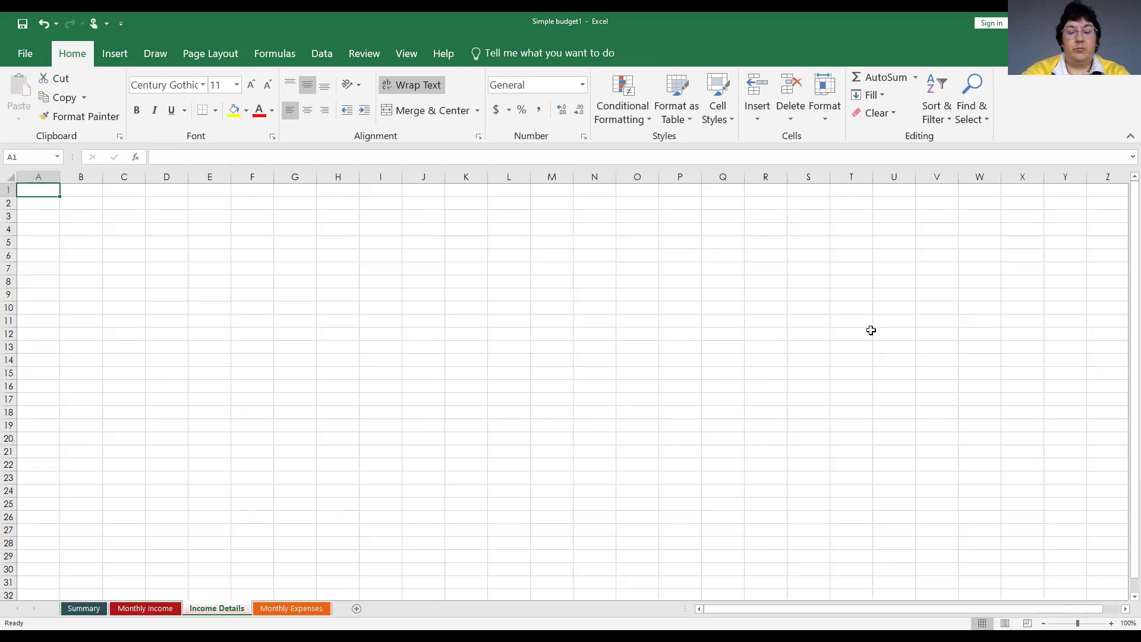
Enter 'Paychecks - City of Leesburg' in cell A1 of Income Details.
{"action": "type", "text": "P"}
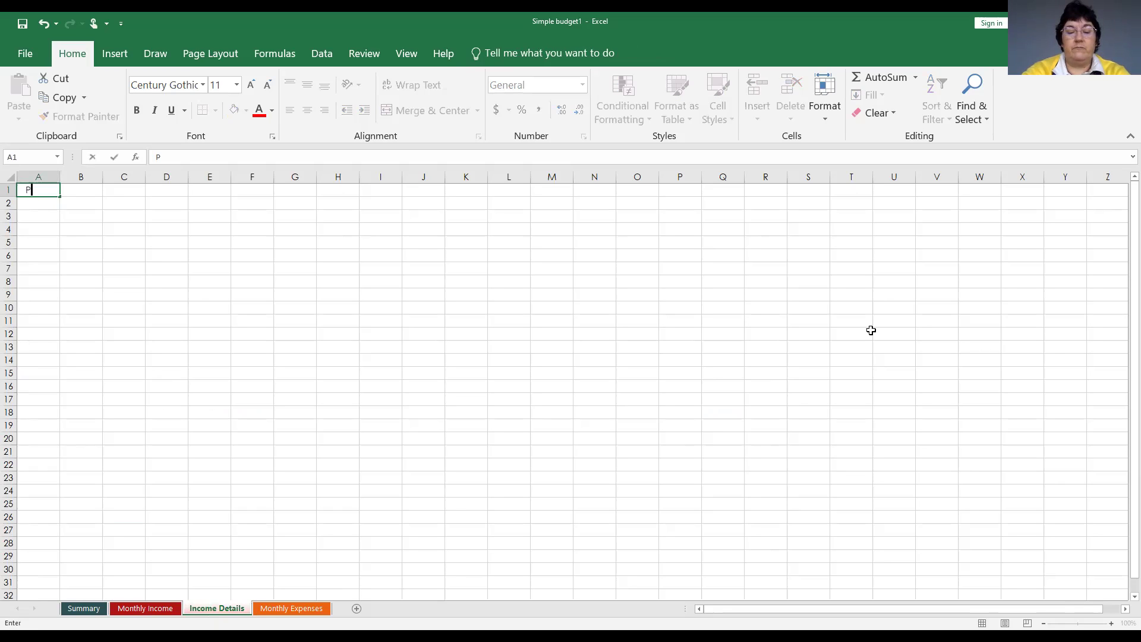
{"action": "type", "text": "aychecks "}
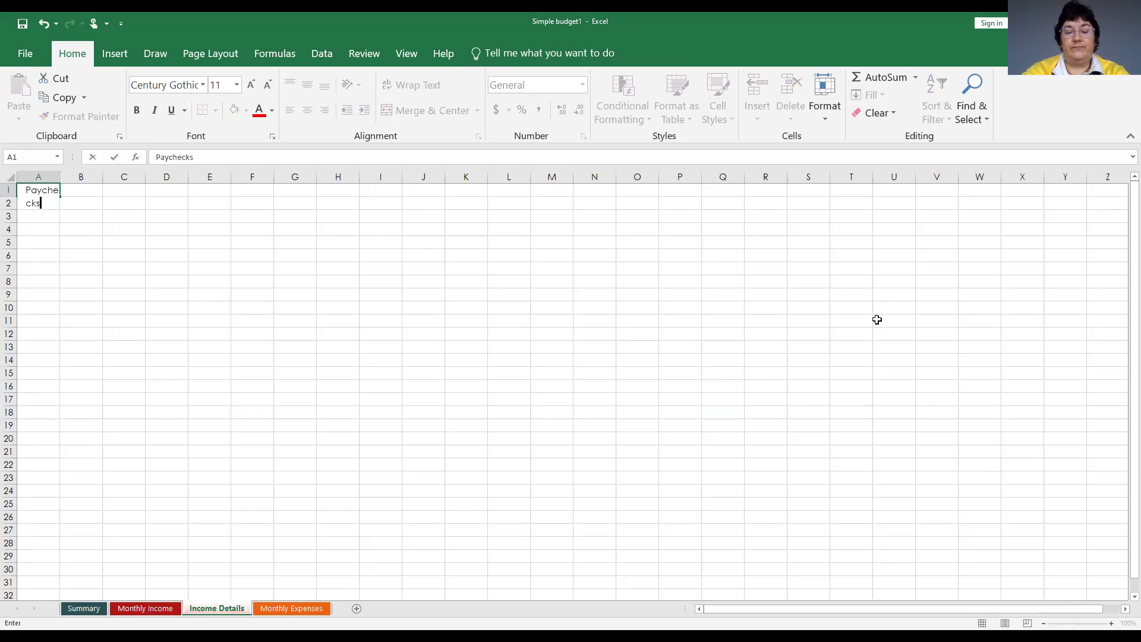
{"action": "type", "text": "- City "}
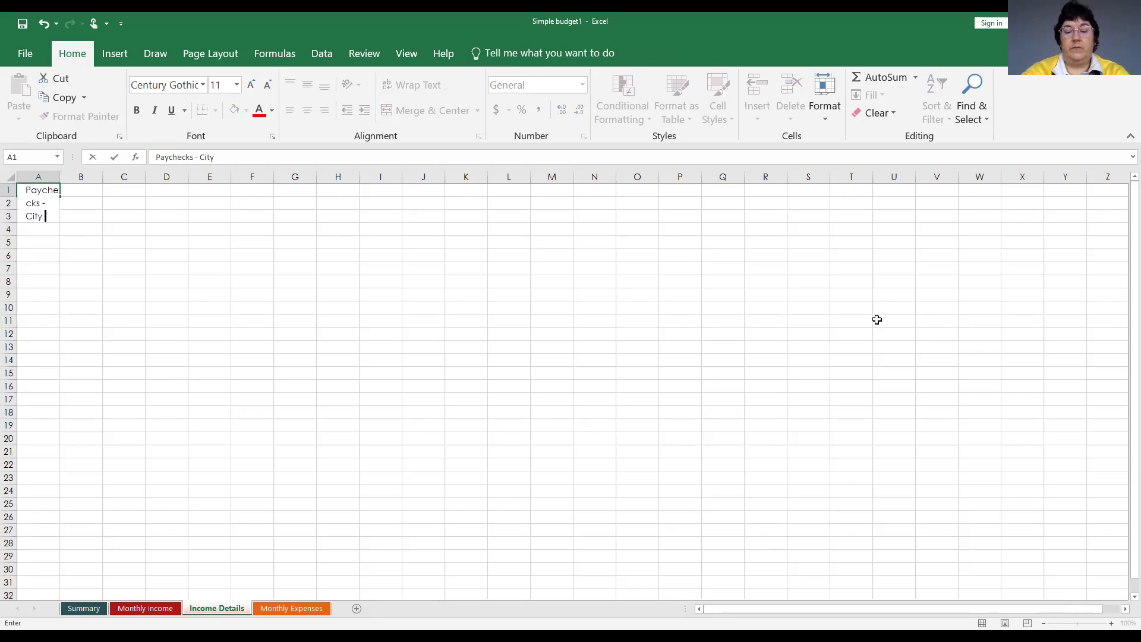
{"action": "type", "text": "of Lees"}
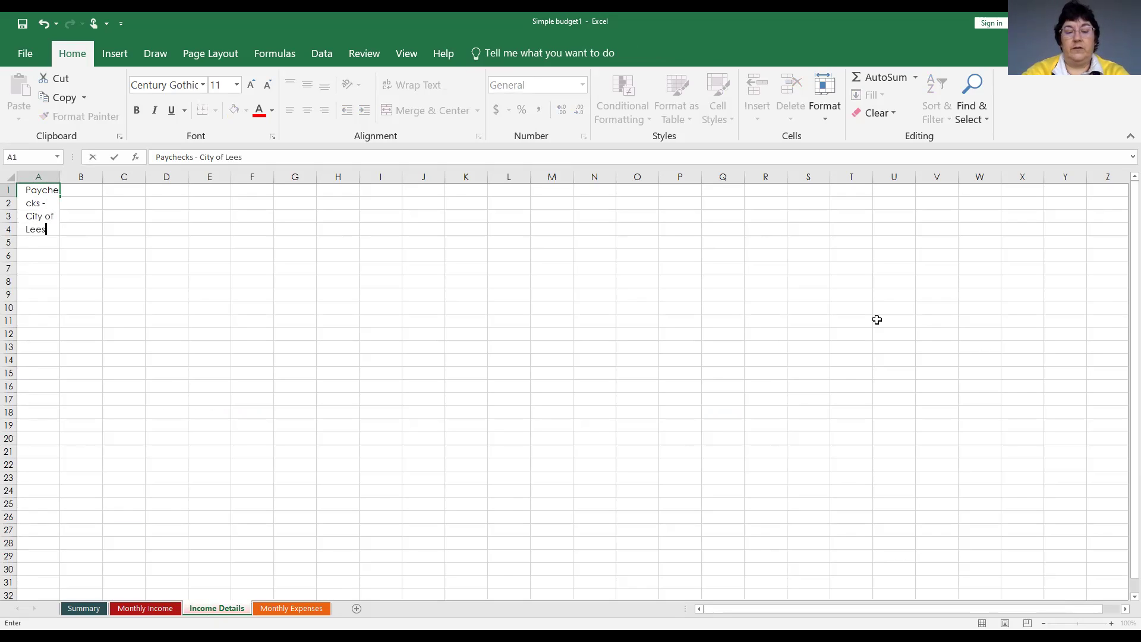
{"action": "type", "text": "burg"}
{"action": "key", "text": "ctrl+Return"}
{"action": "key", "text": "Return"}
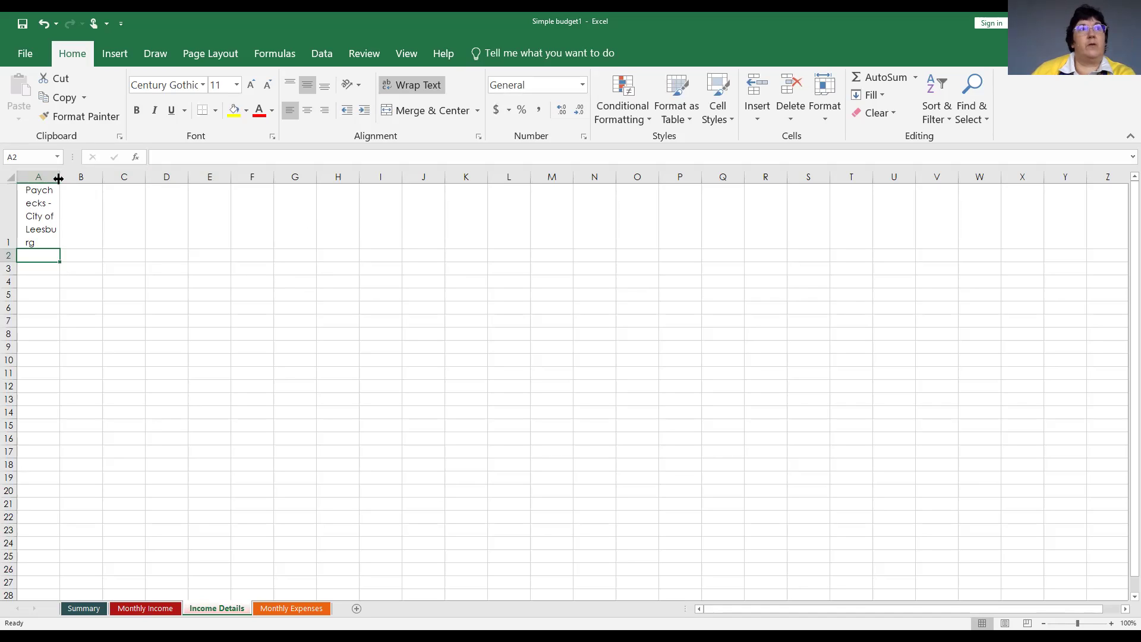
{"action": "left_click_drag", "start_coordinate": [58, 178], "coordinate": [145, 177]}
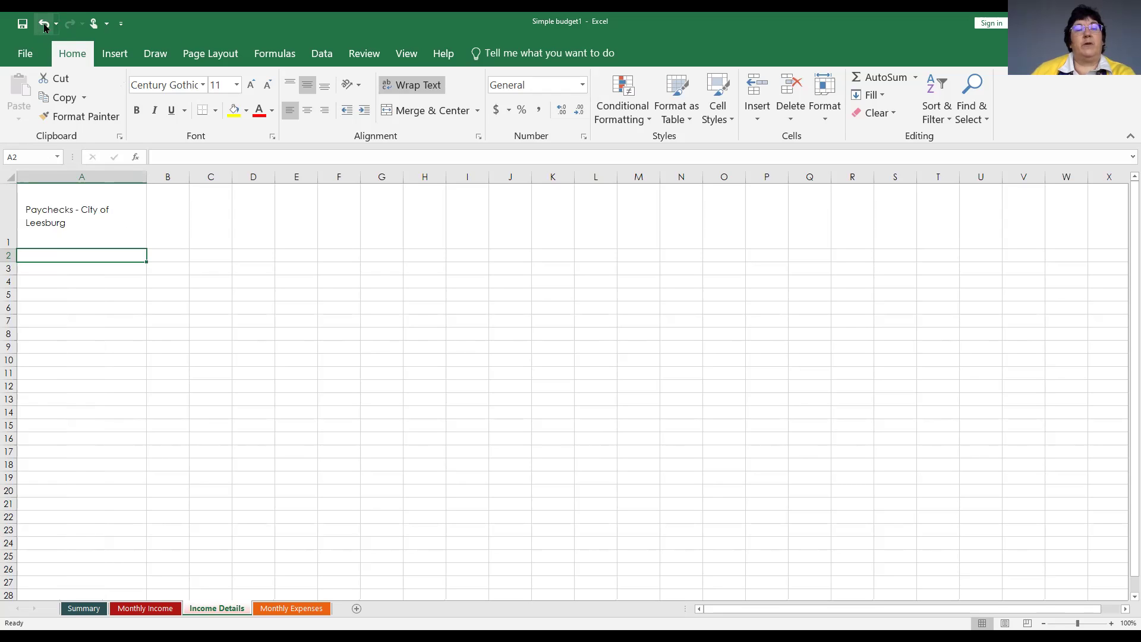
{"action": "left_click", "coordinate": [44, 24]}
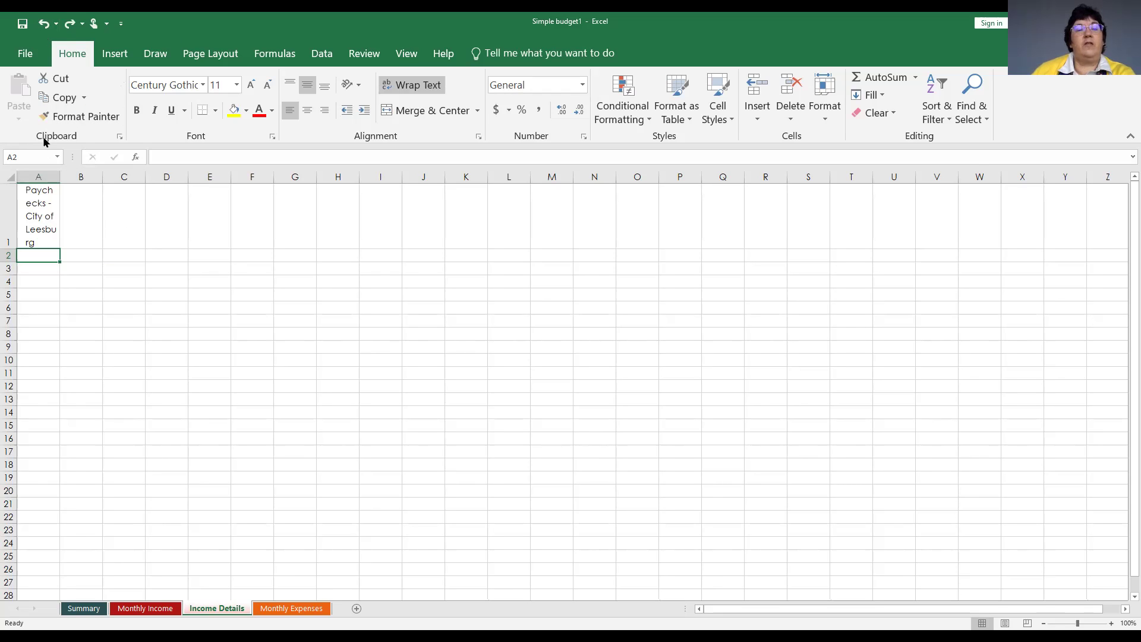
{"action": "left_click", "coordinate": [36, 204]}
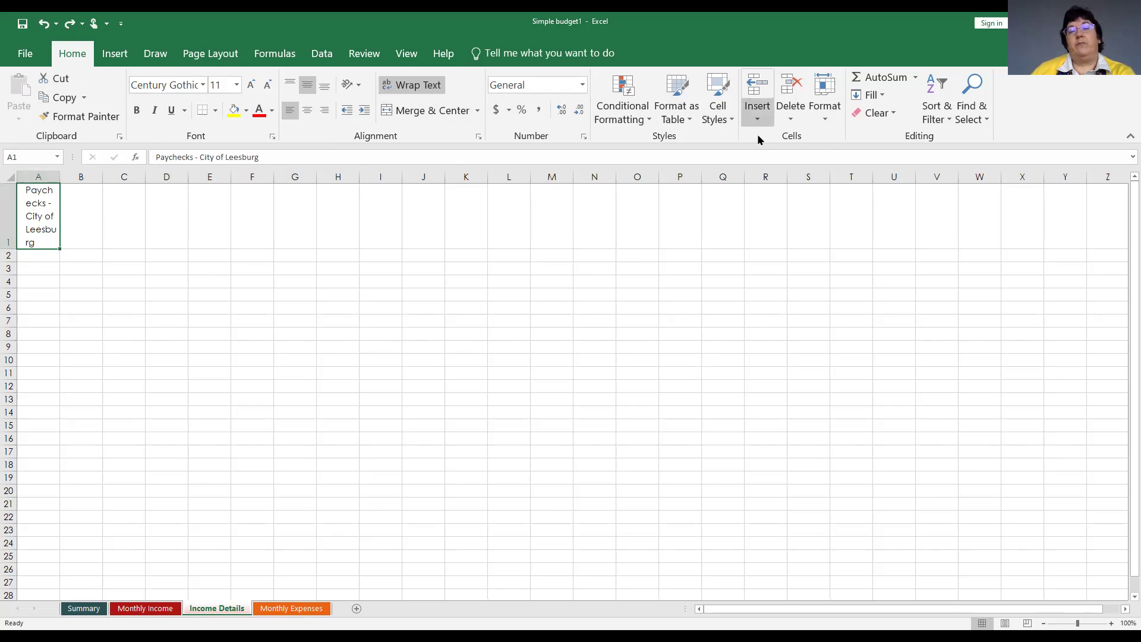
Set column A's width to 15 so the A1 label wraps onto three lines.
{"action": "left_click", "coordinate": [827, 114]}
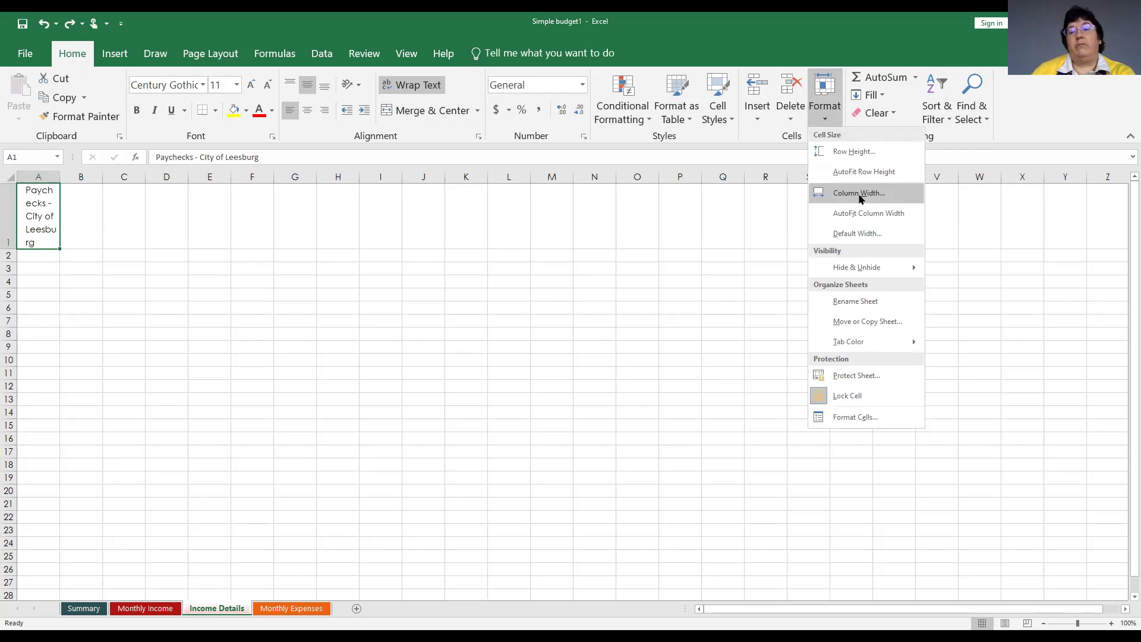
{"action": "left_click", "coordinate": [859, 194]}
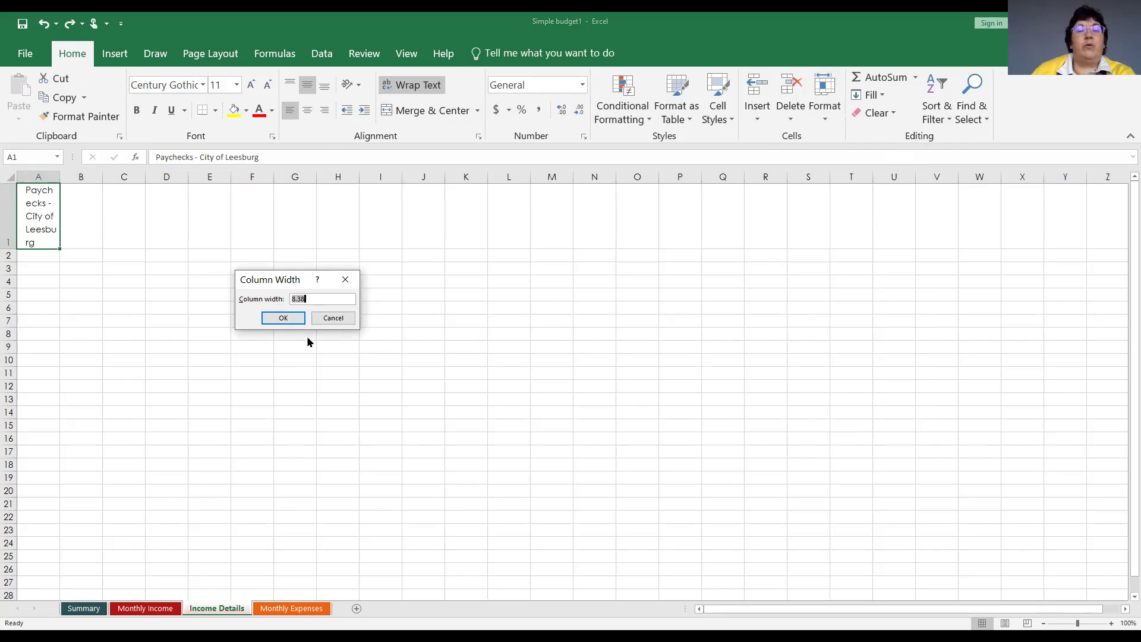
{"action": "key", "text": "BackSpace"}
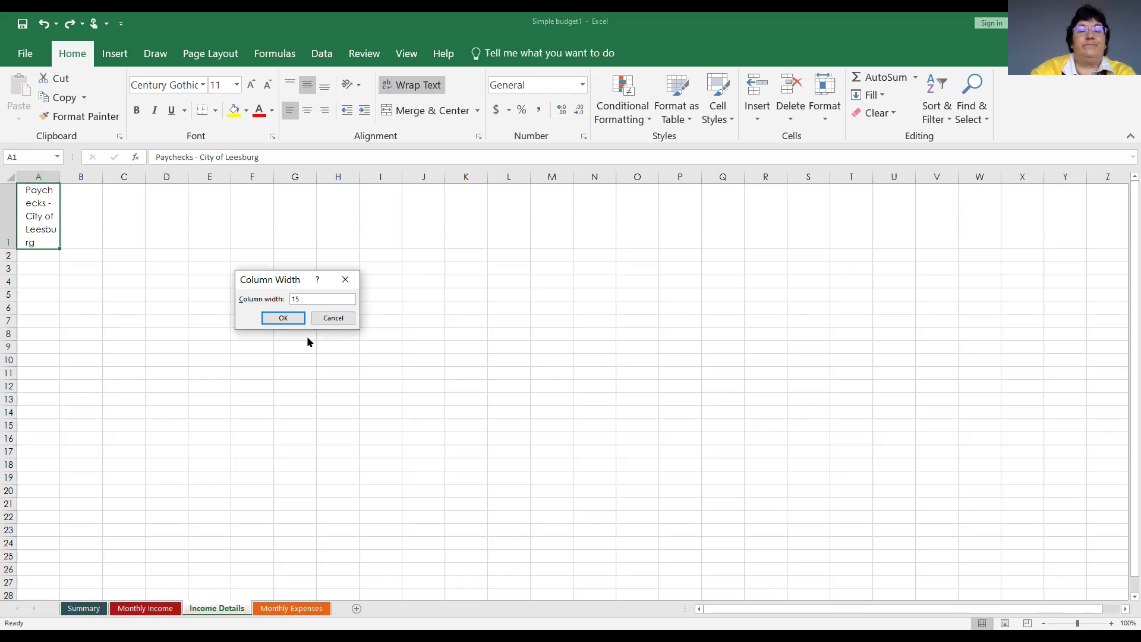
{"action": "key", "text": "Return"}
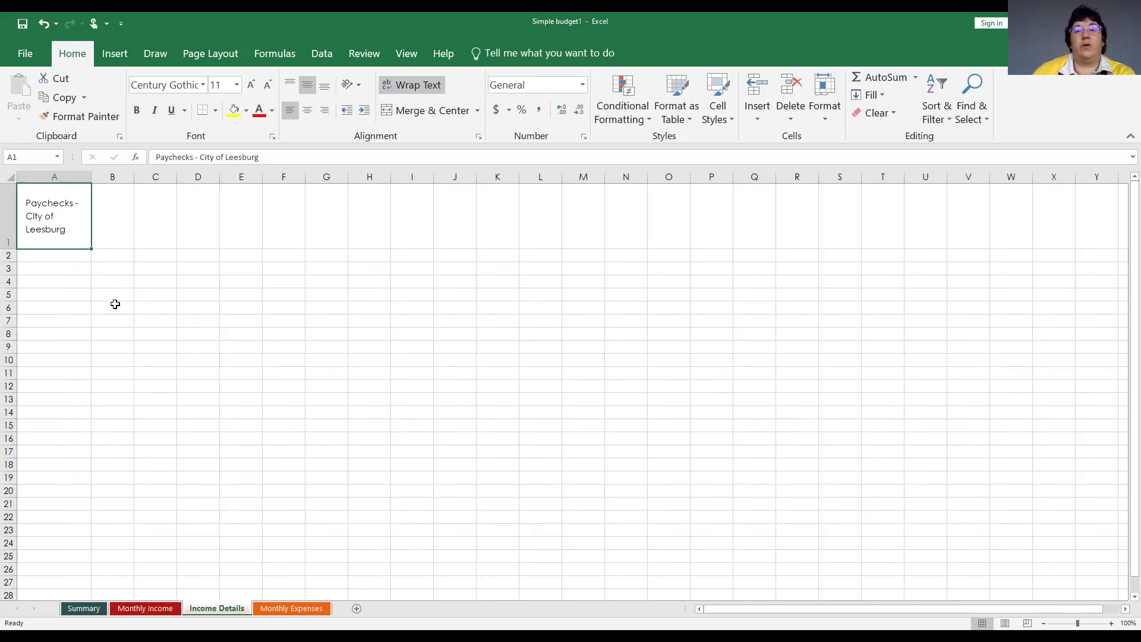
{"action": "left_click", "coordinate": [8, 205]}
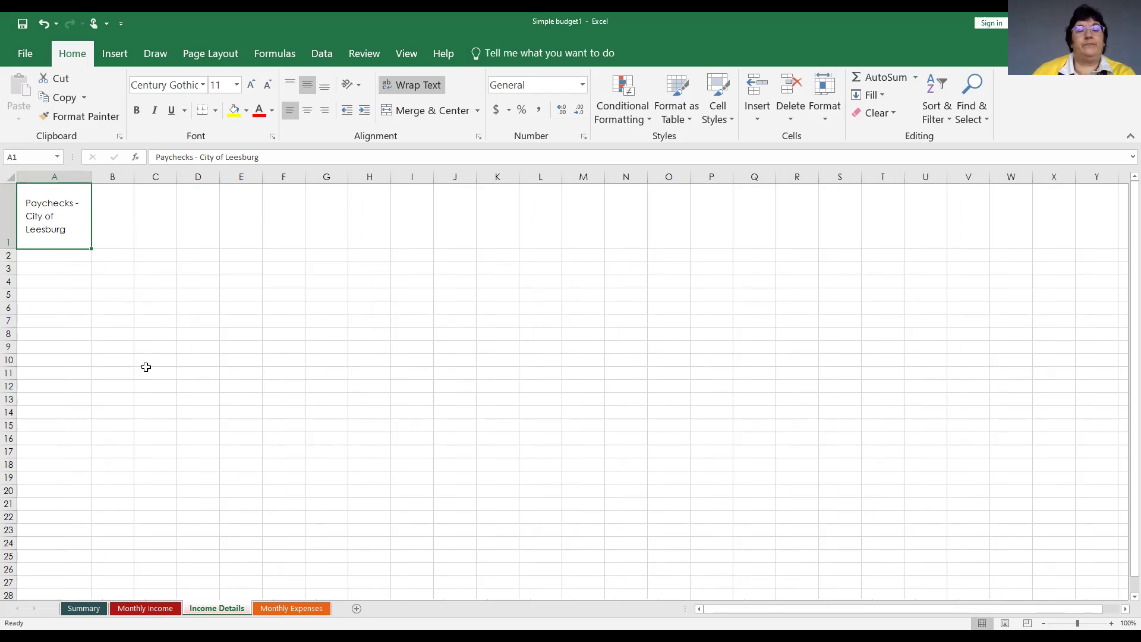
{"action": "left_click", "coordinate": [49, 266]}
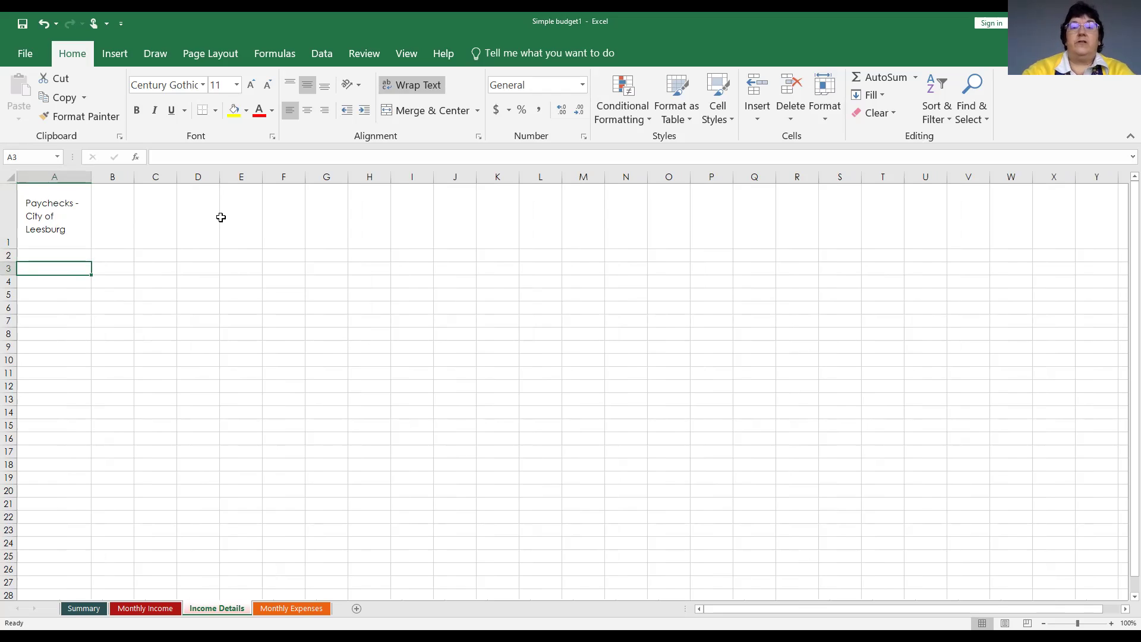
Enter the headings Date and Net income in A3 and B3.
{"action": "type", "text": "Date"}
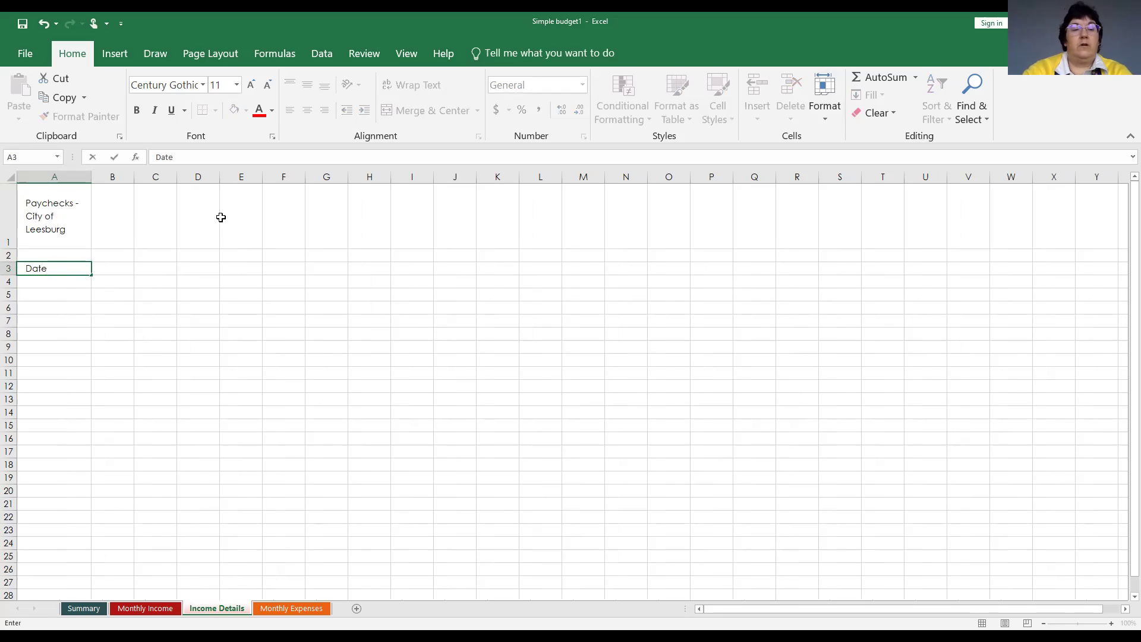
{"action": "key", "text": "Tab"}
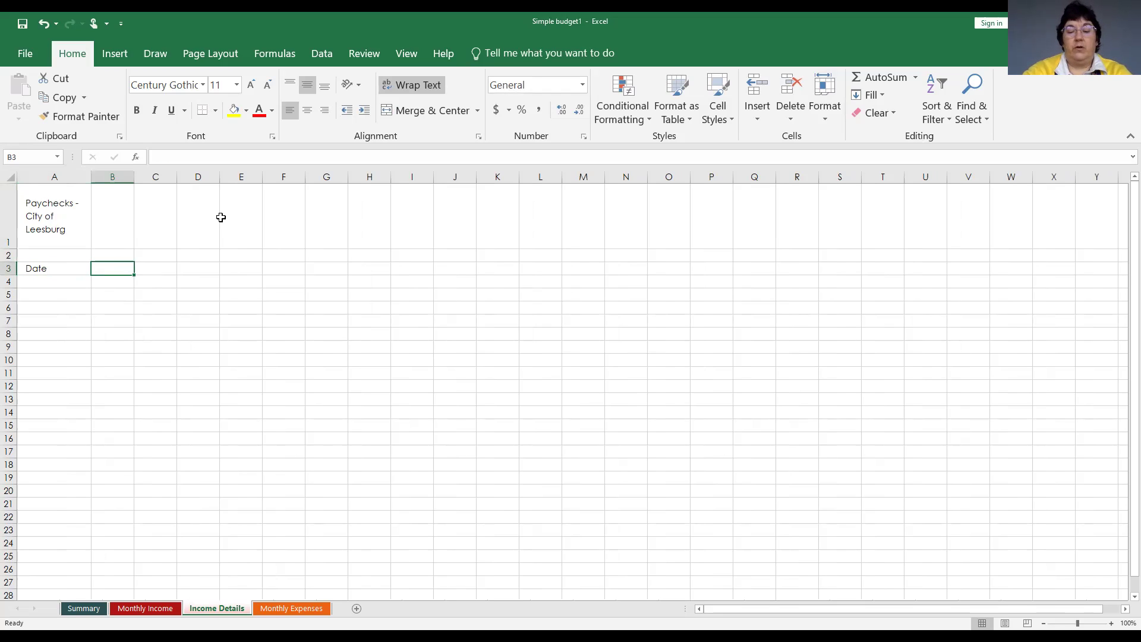
{"action": "type", "text": "Net income"}
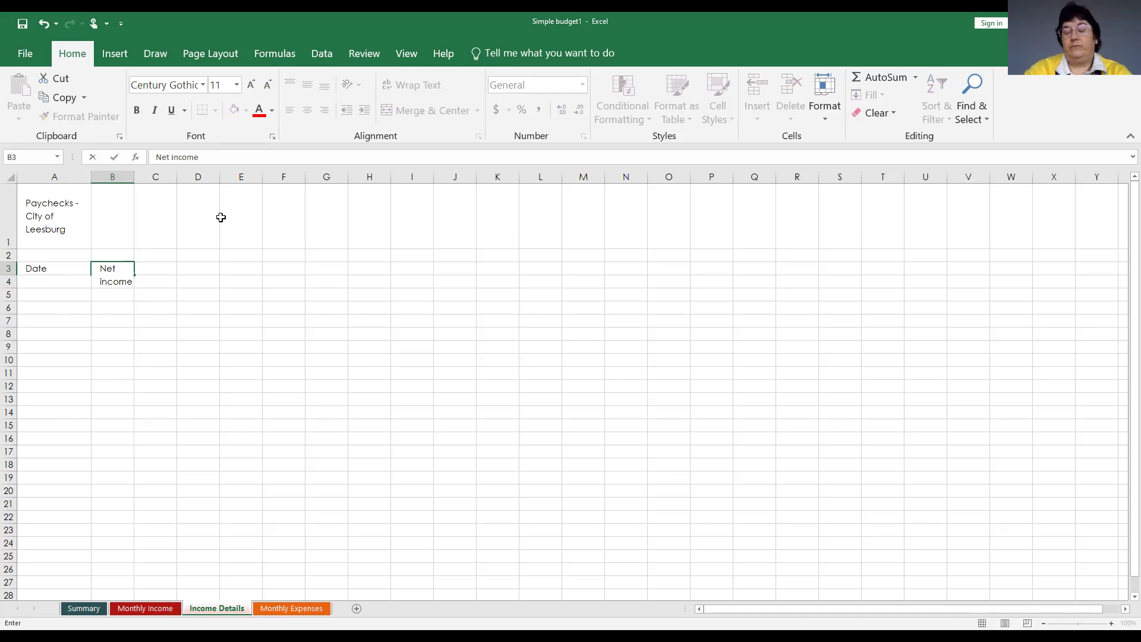
{"action": "key", "text": "Tab"}
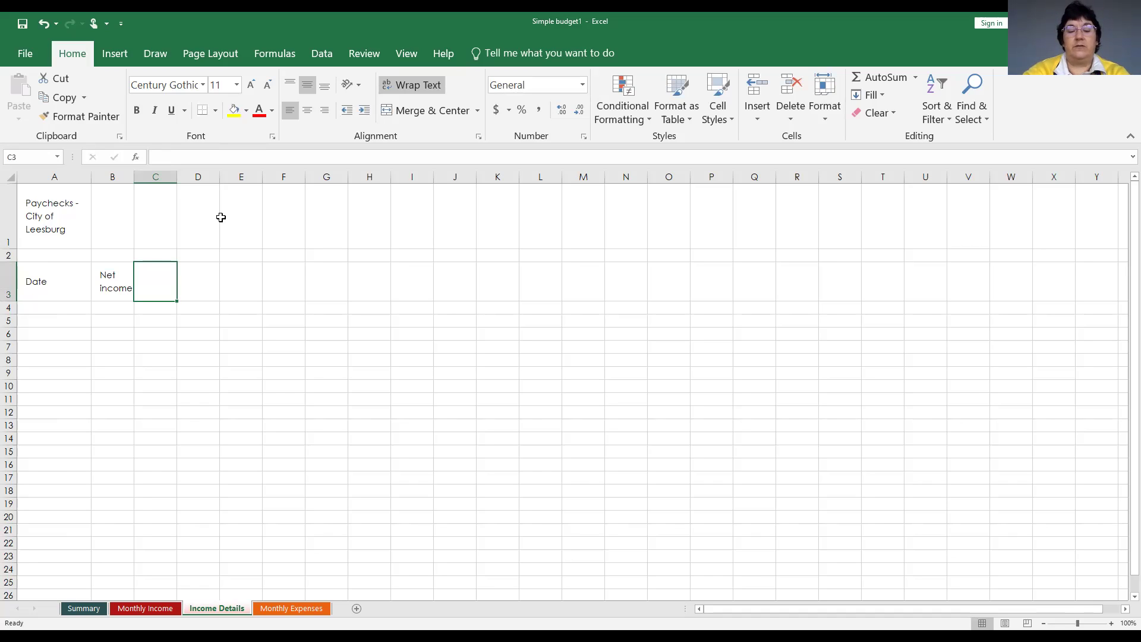
Add the headings Supplemental Medical, Insurance and 401k in C3 through E3.
{"action": "type", "text": "Sup"}
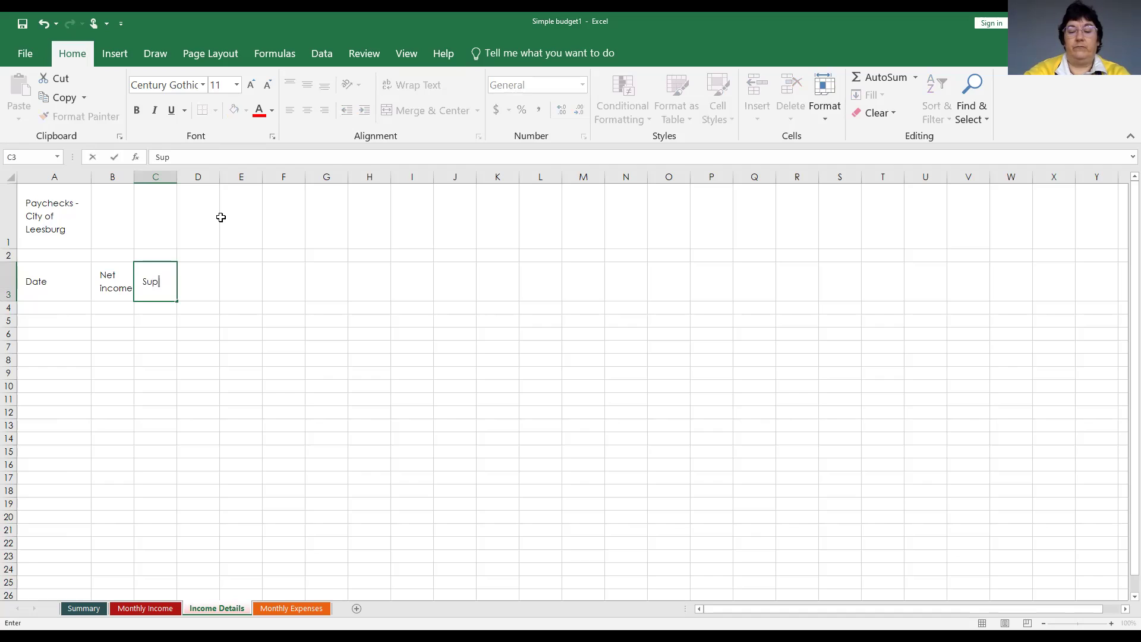
{"action": "type", "text": "plemental"}
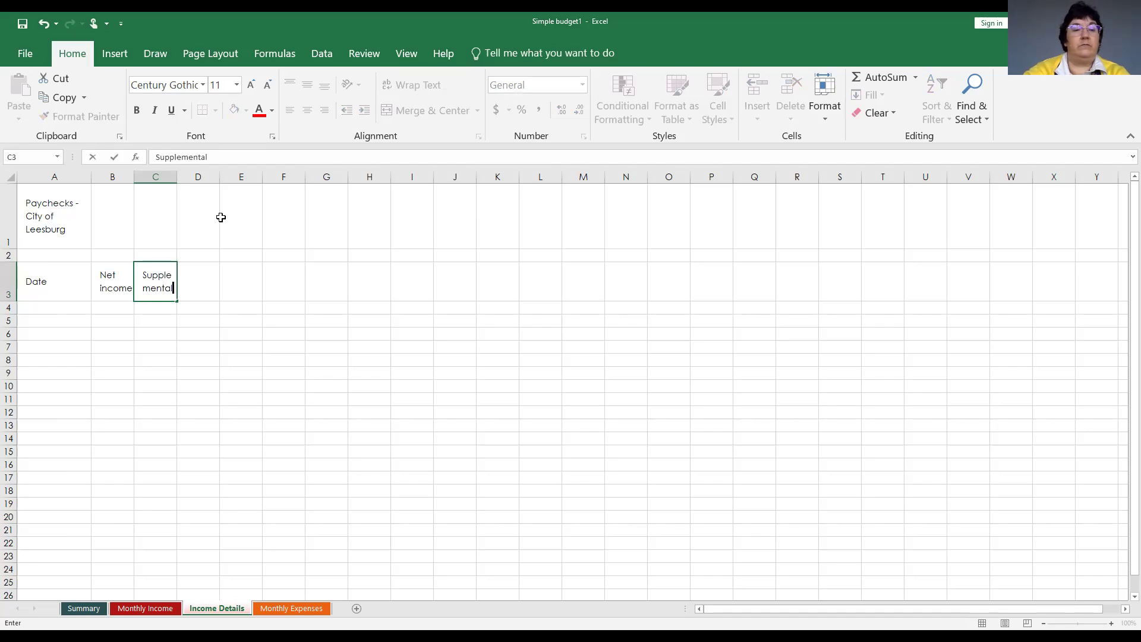
{"action": "type", "text": " Medical"}
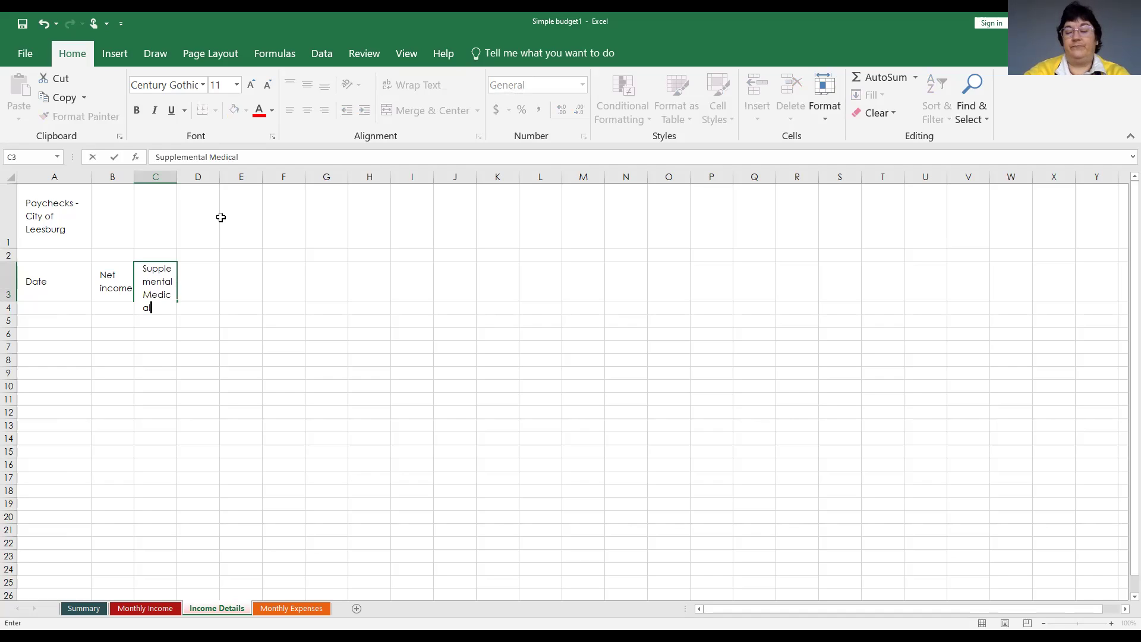
{"action": "key", "text": "Tab"}
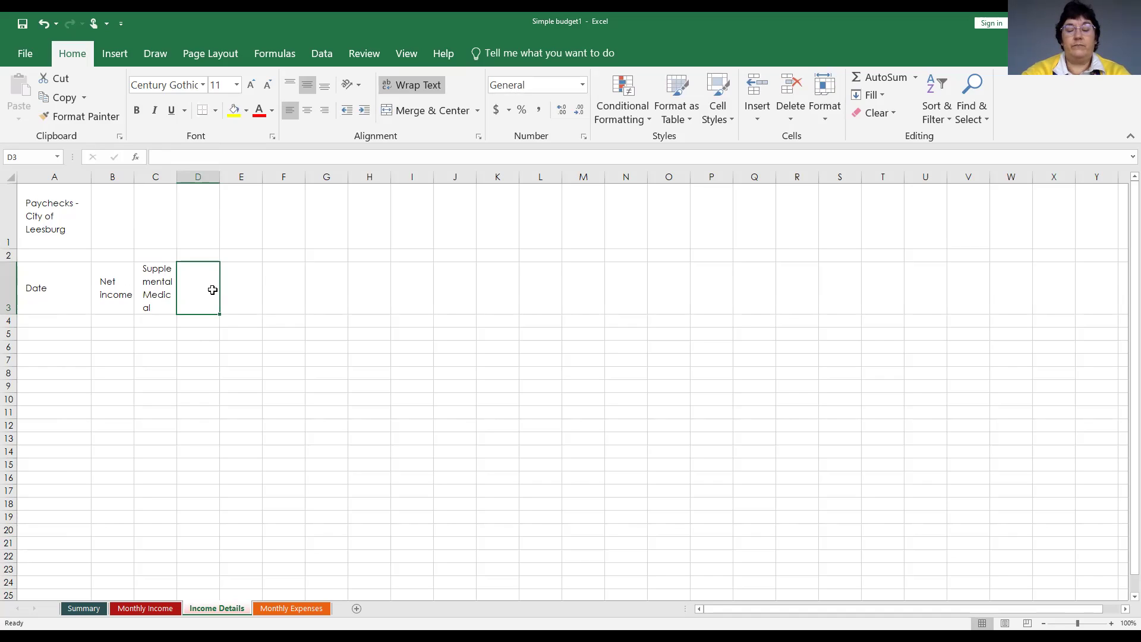
{"action": "type", "text": "Insurance"}
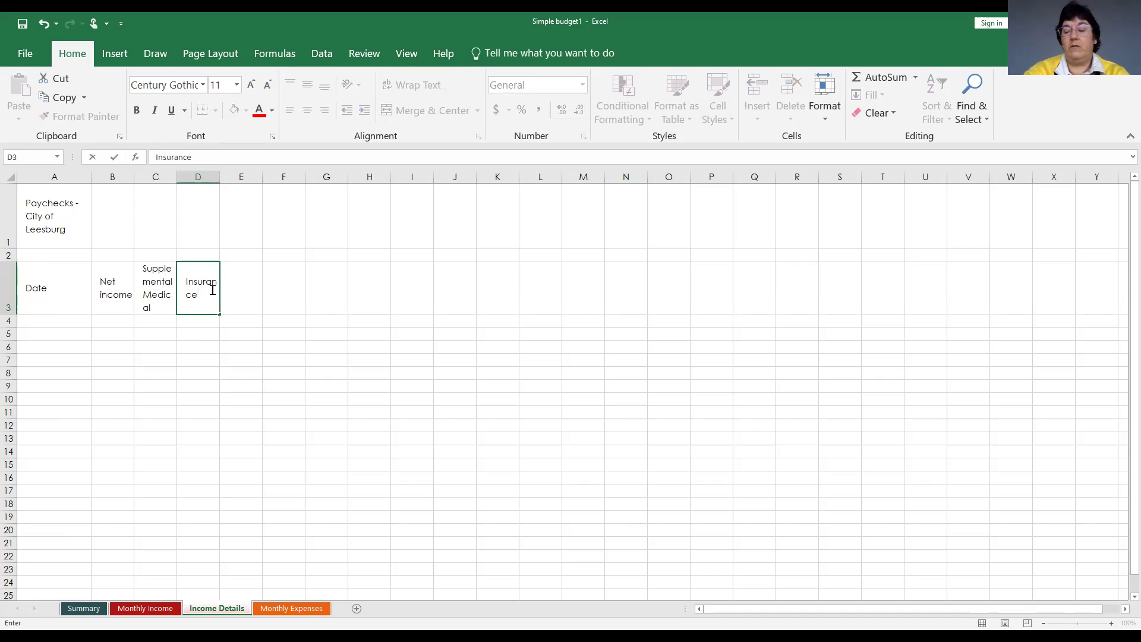
{"action": "key", "text": "Tab"}
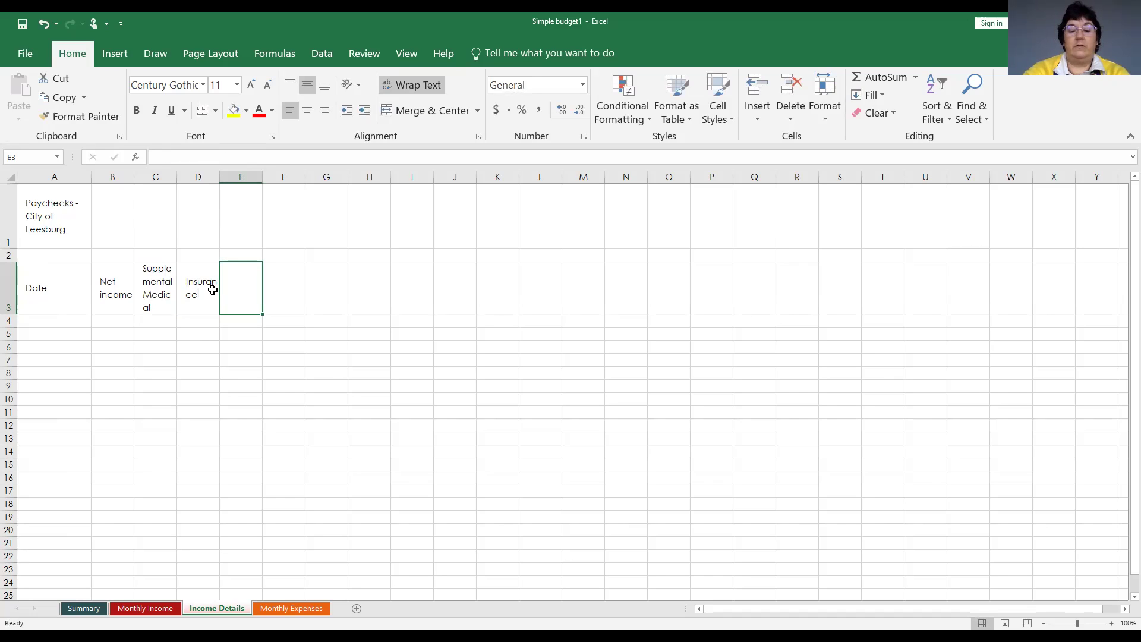
{"action": "type", "text": "IRA"}
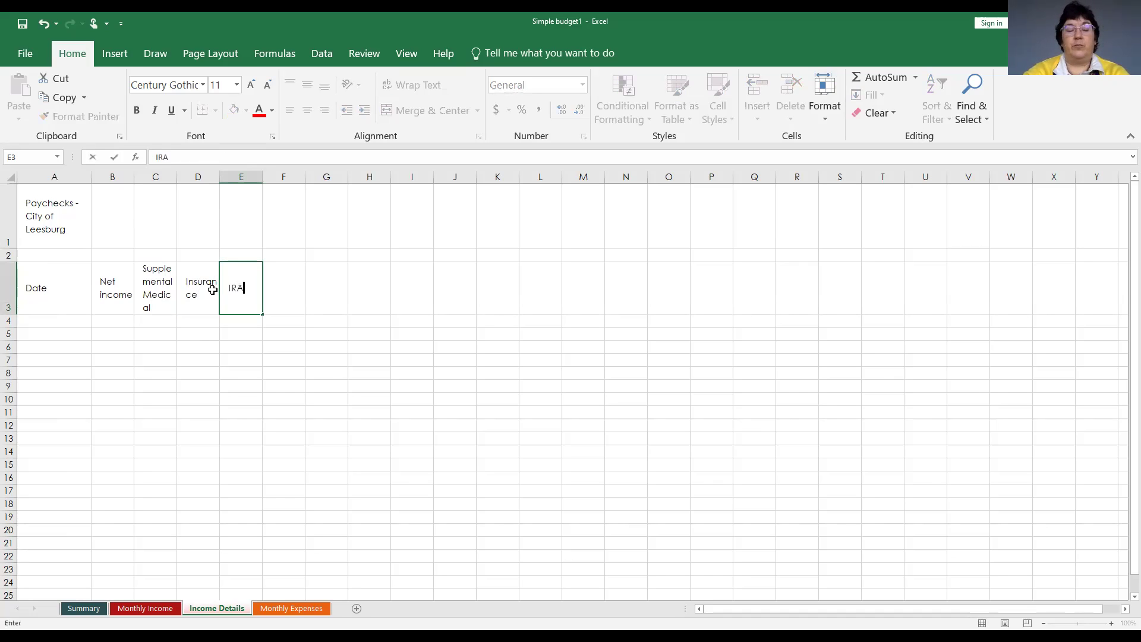
{"action": "key", "text": "BackSpace"}
{"action": "key", "text": "BackSpace"}
{"action": "key", "text": "BackSpace"}
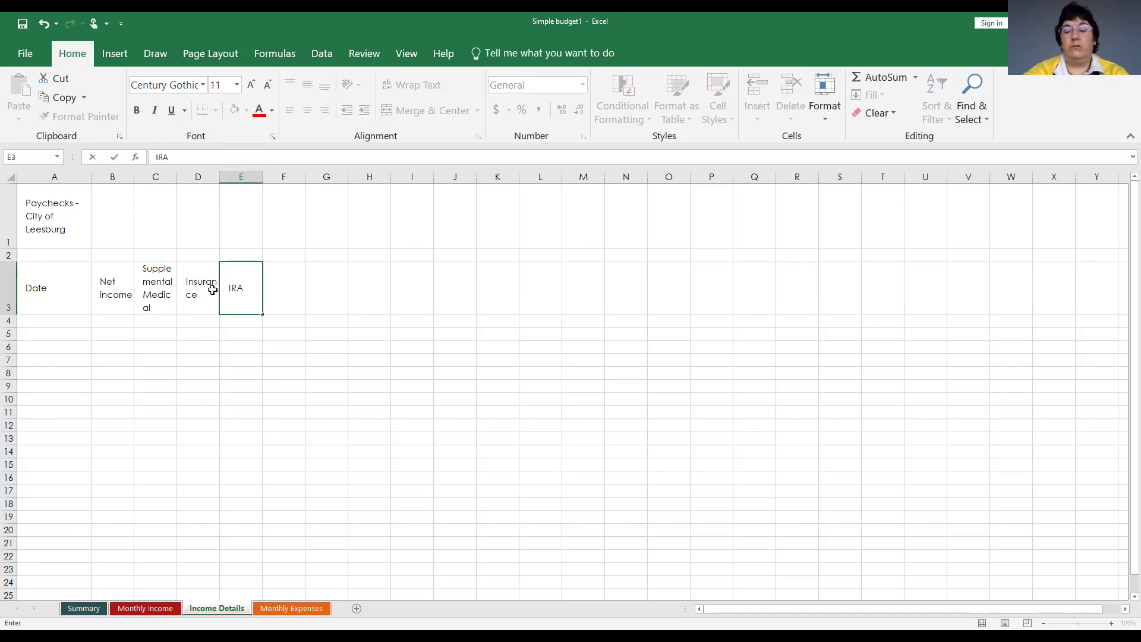
{"action": "type", "text": "4"}
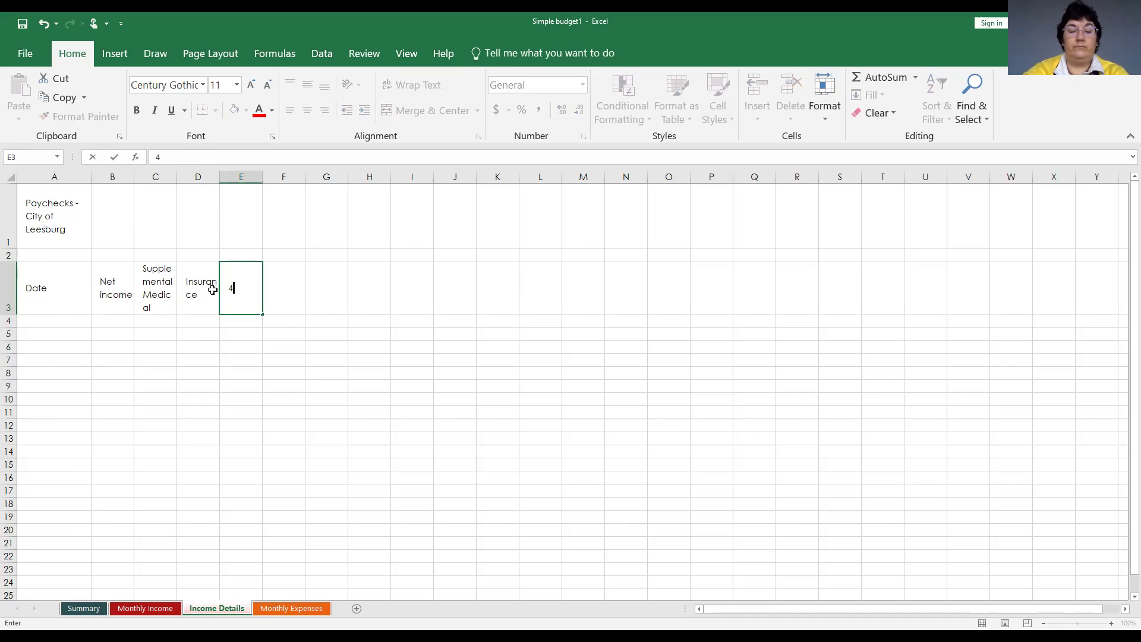
{"action": "type", "text": "01k"}
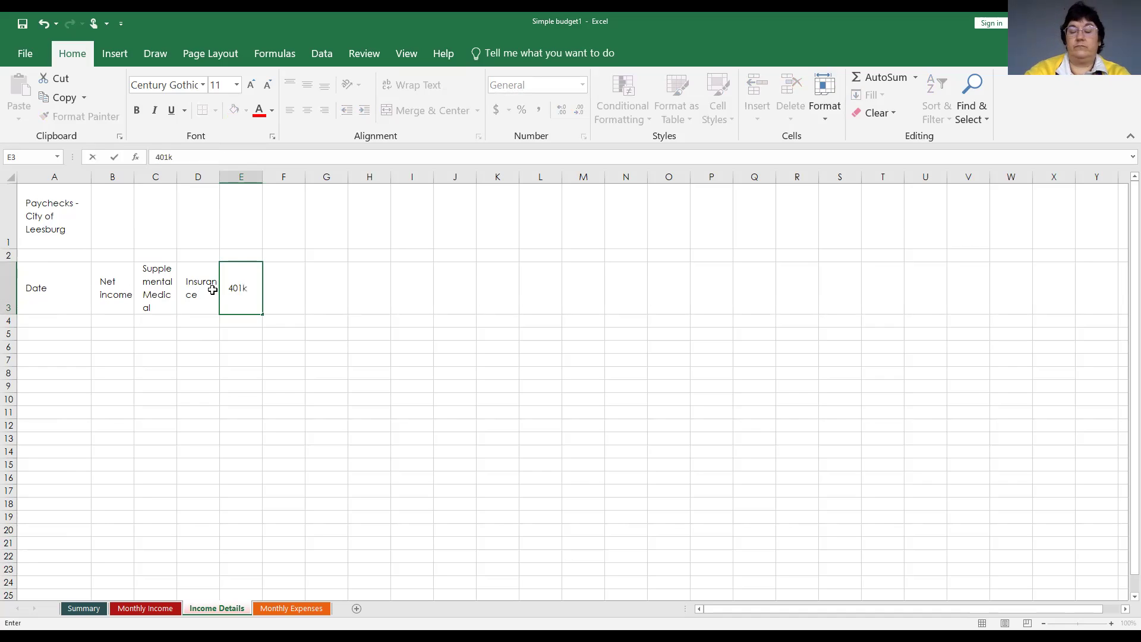
{"action": "key", "text": "Return"}
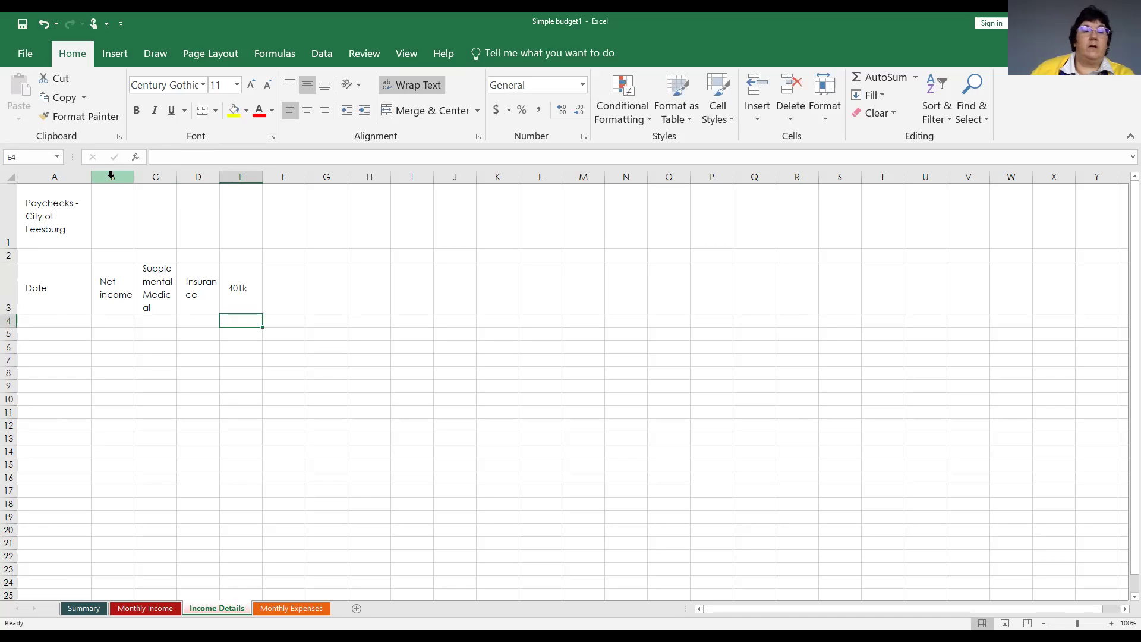
Set columns B through E to a column width of 20.
{"action": "left_click_drag", "start_coordinate": [111, 177], "coordinate": [223, 173]}
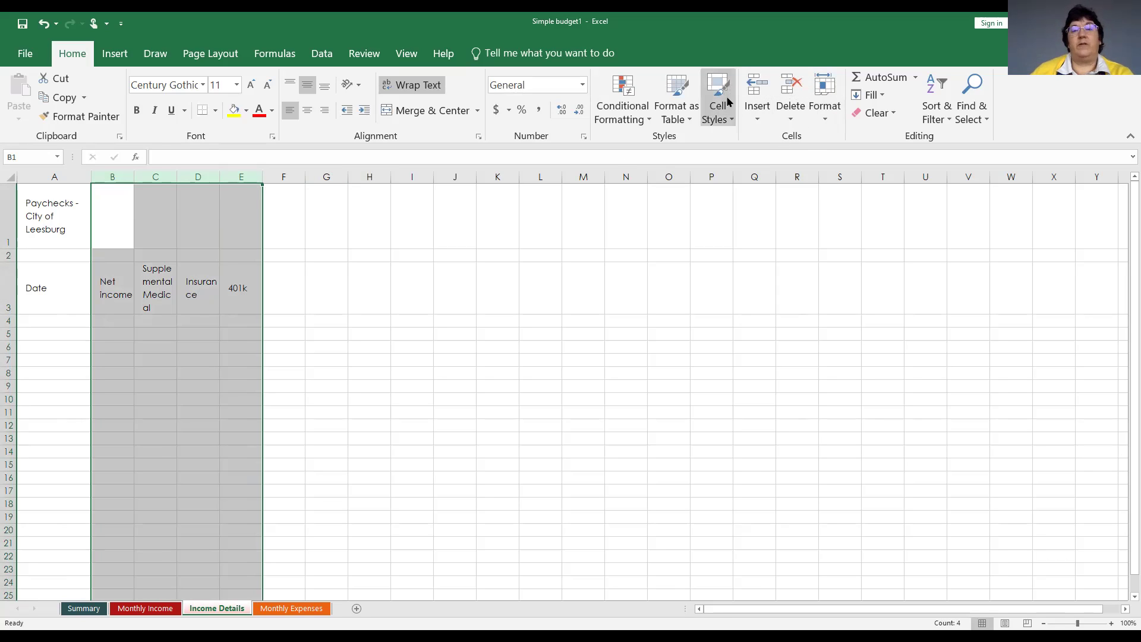
{"action": "left_click", "coordinate": [827, 101]}
{"action": "left_click", "coordinate": [848, 194]}
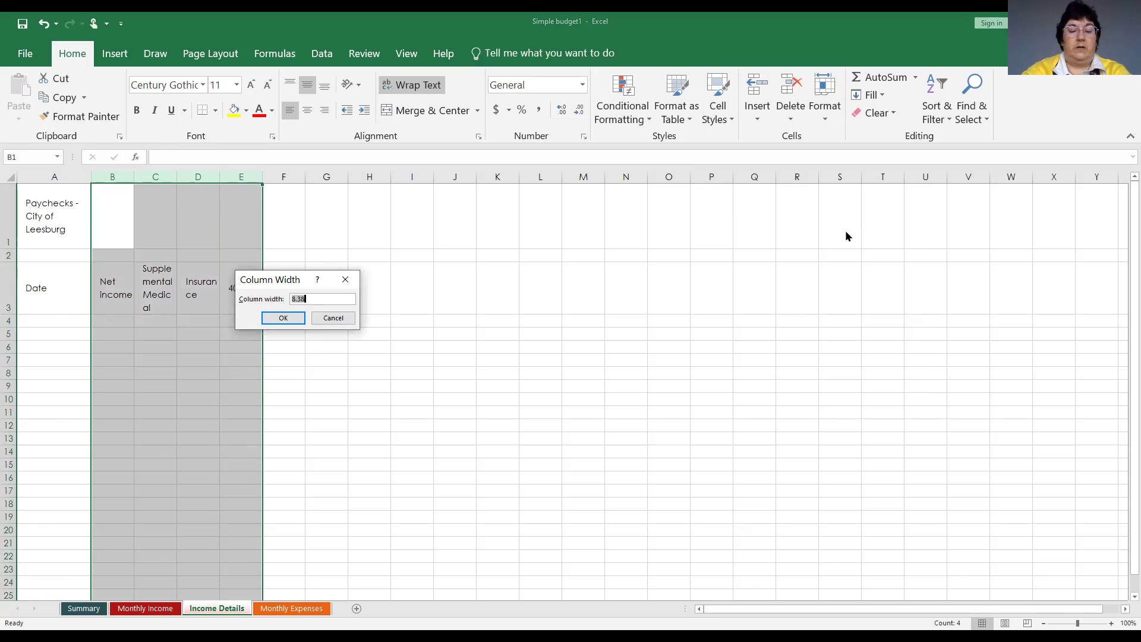
{"action": "type", "text": "20"}
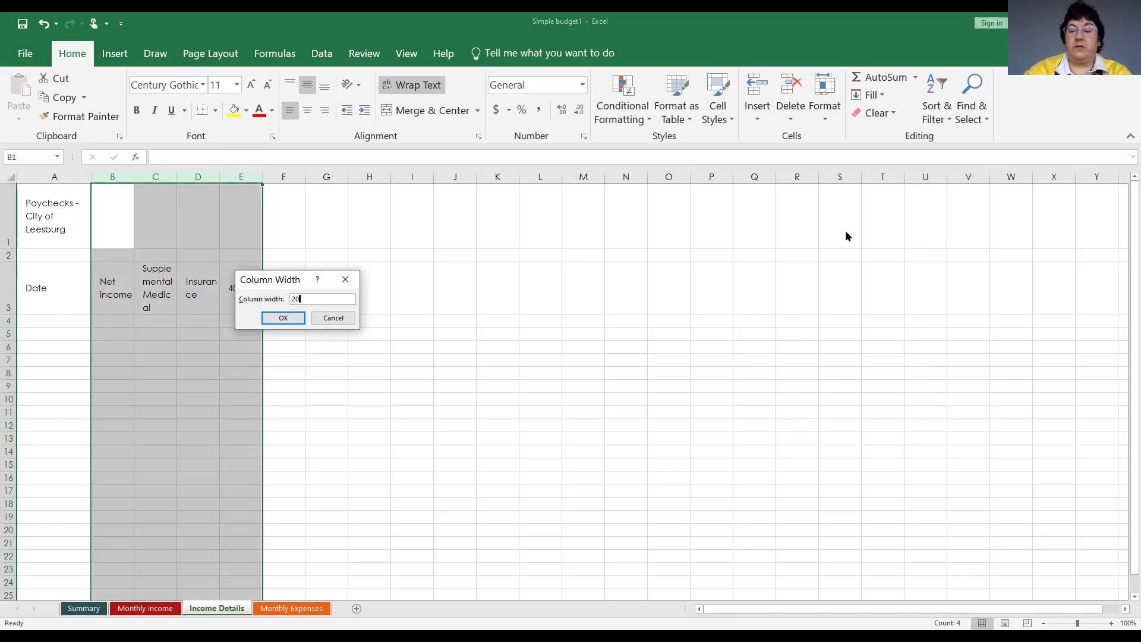
{"action": "key", "text": "Return"}
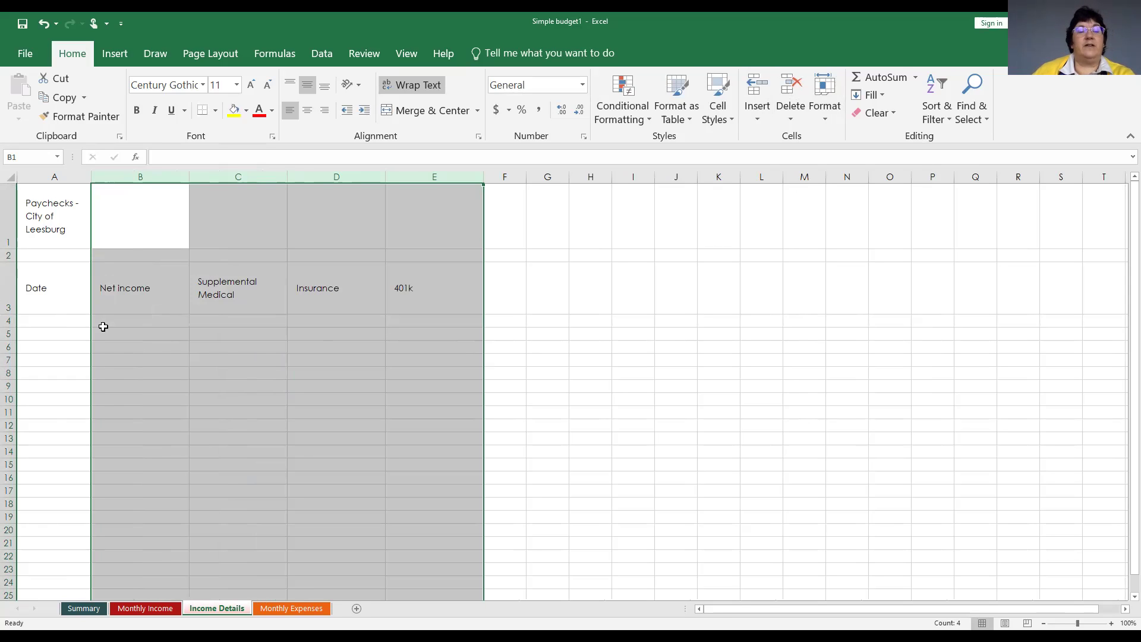
{"action": "left_click", "coordinate": [51, 320]}
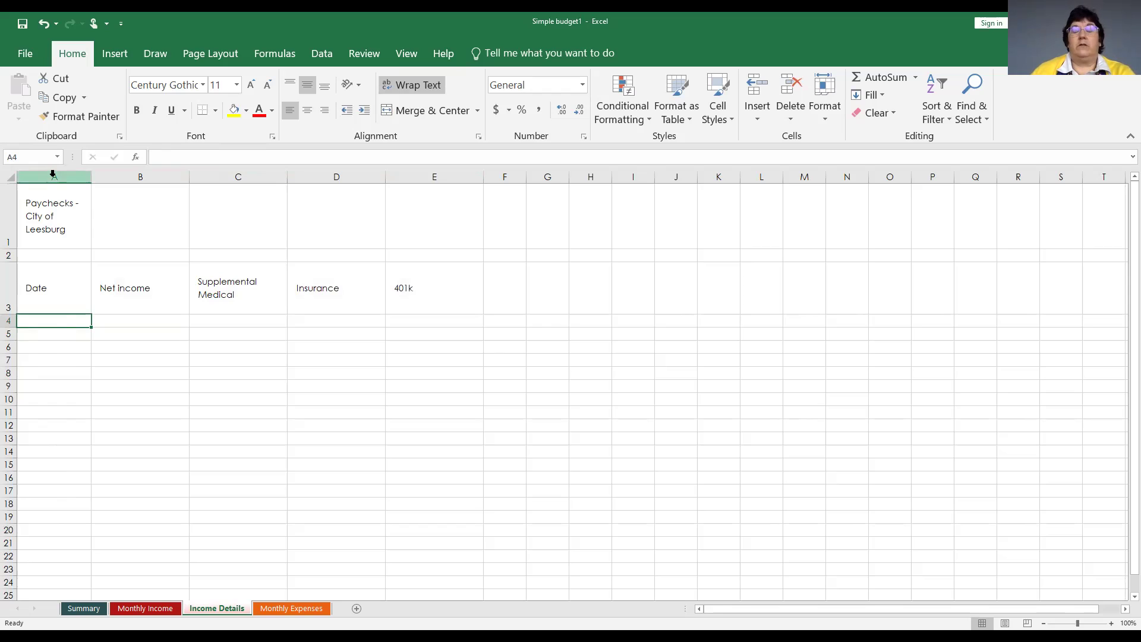
Apply the Short Date number format to all of column A for the paycheck dates.
{"action": "left_click", "coordinate": [54, 174]}
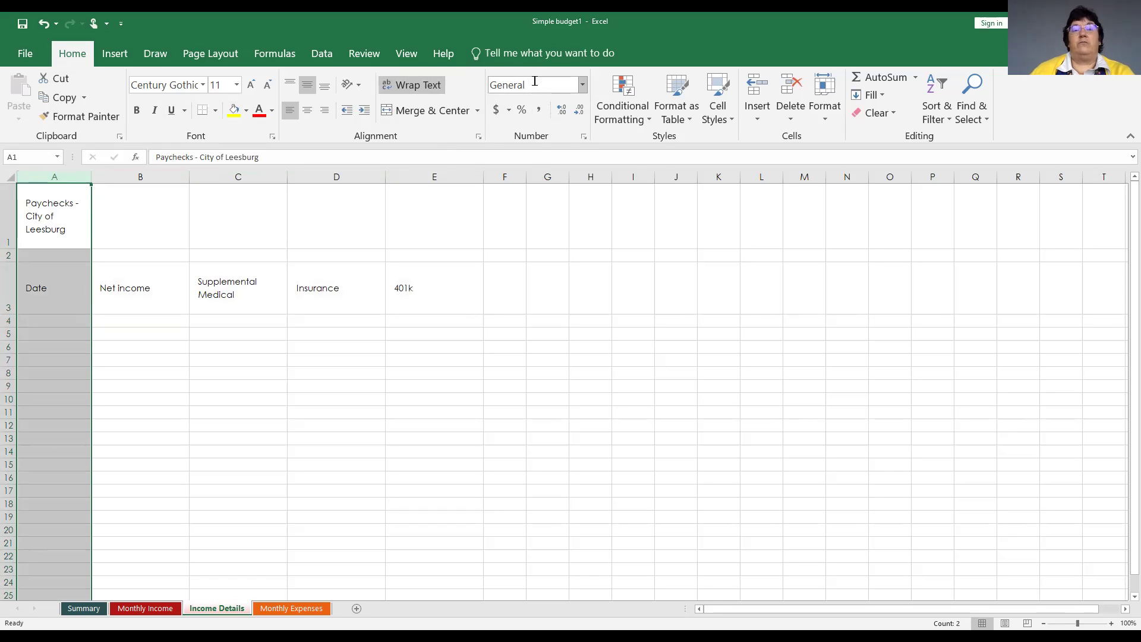
{"action": "left_click", "coordinate": [582, 87]}
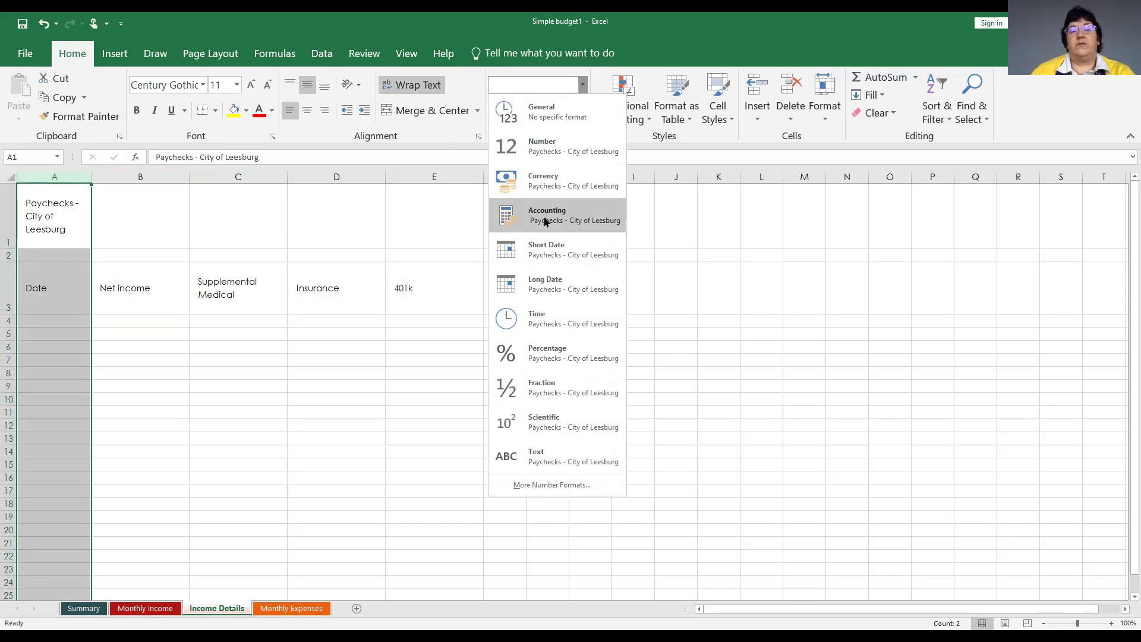
{"action": "left_click", "coordinate": [564, 248]}
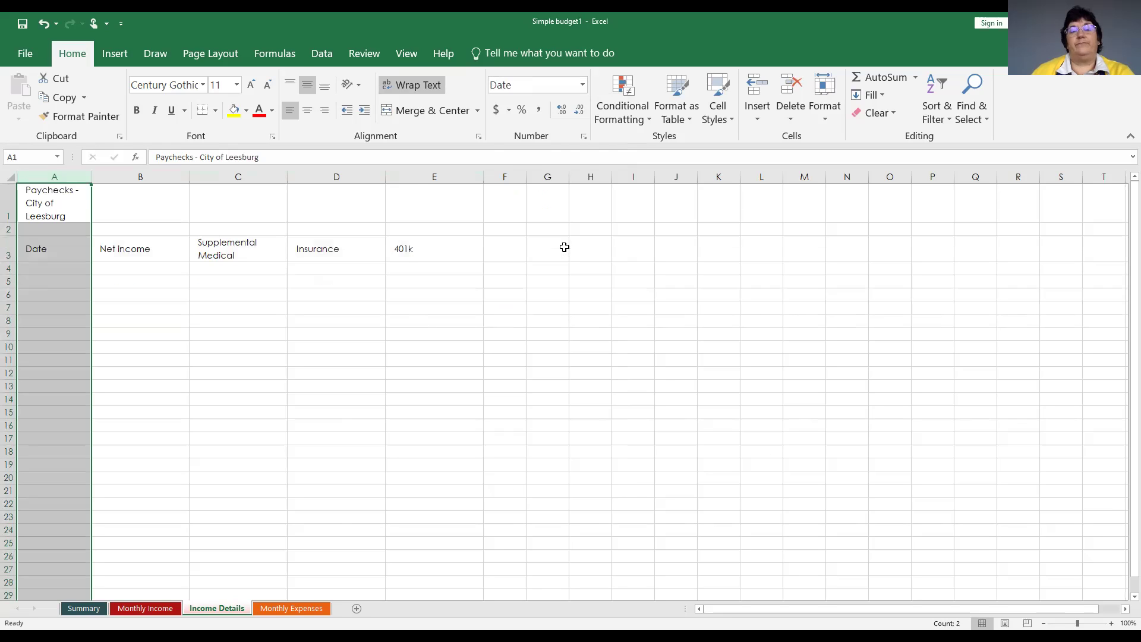
{"action": "left_click", "coordinate": [73, 271]}
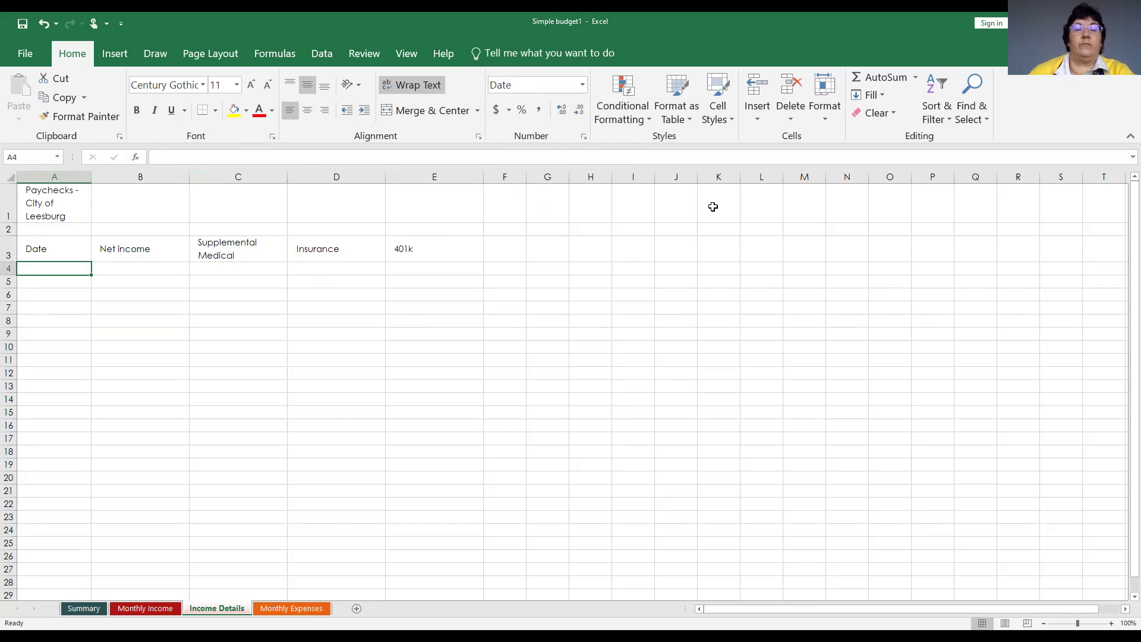
{"action": "type", "text": "2-17"}
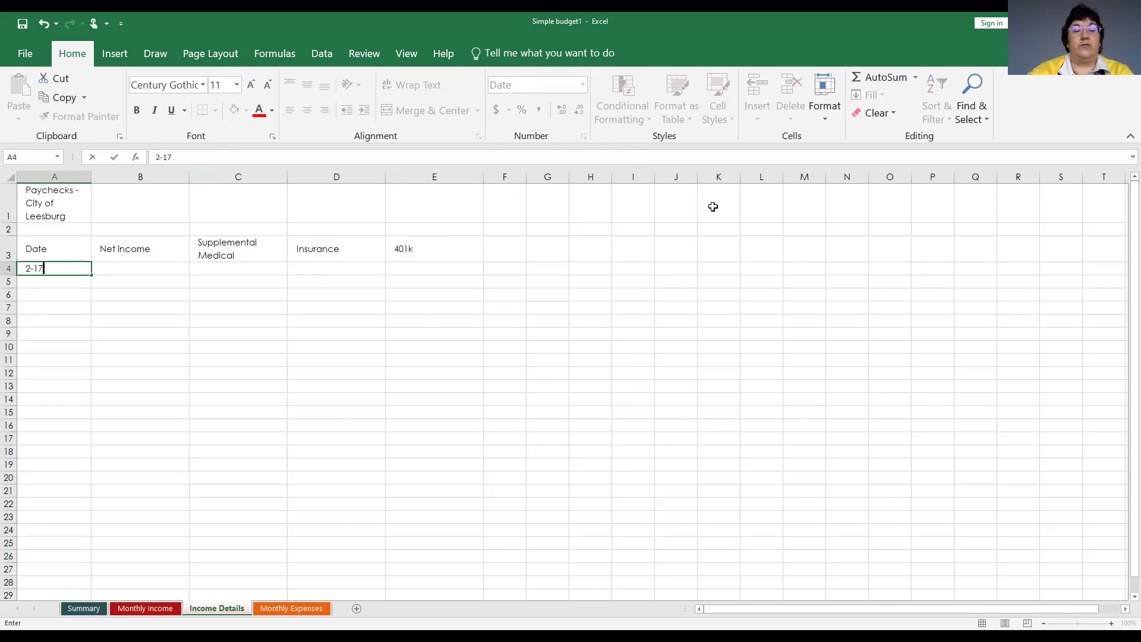
{"action": "key", "text": "Return"}
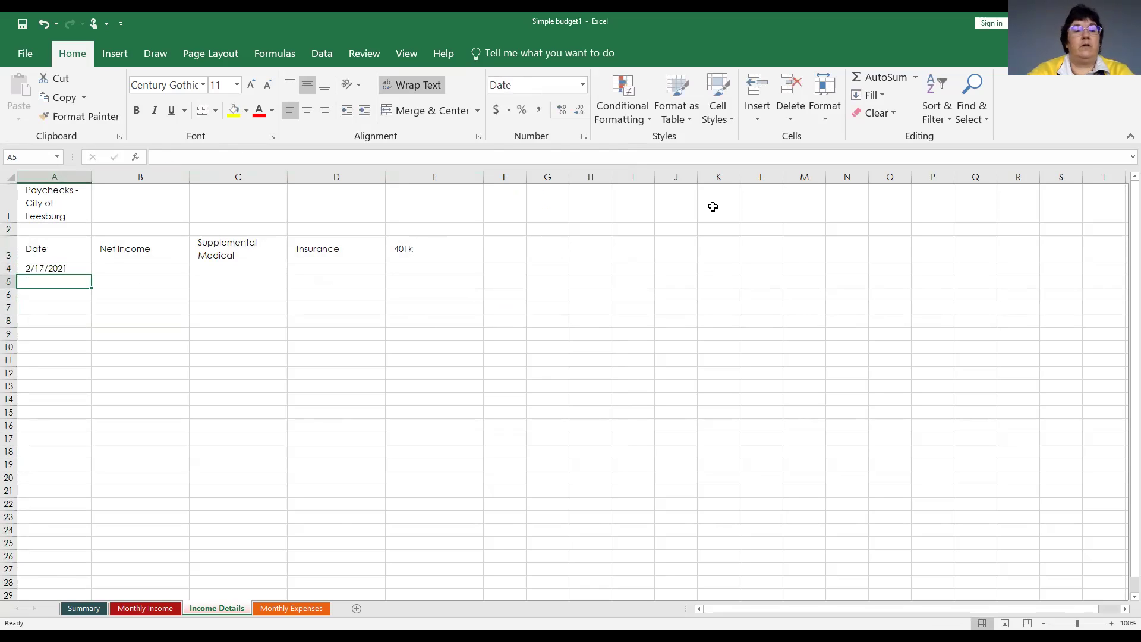
{"action": "key", "text": "Up"}
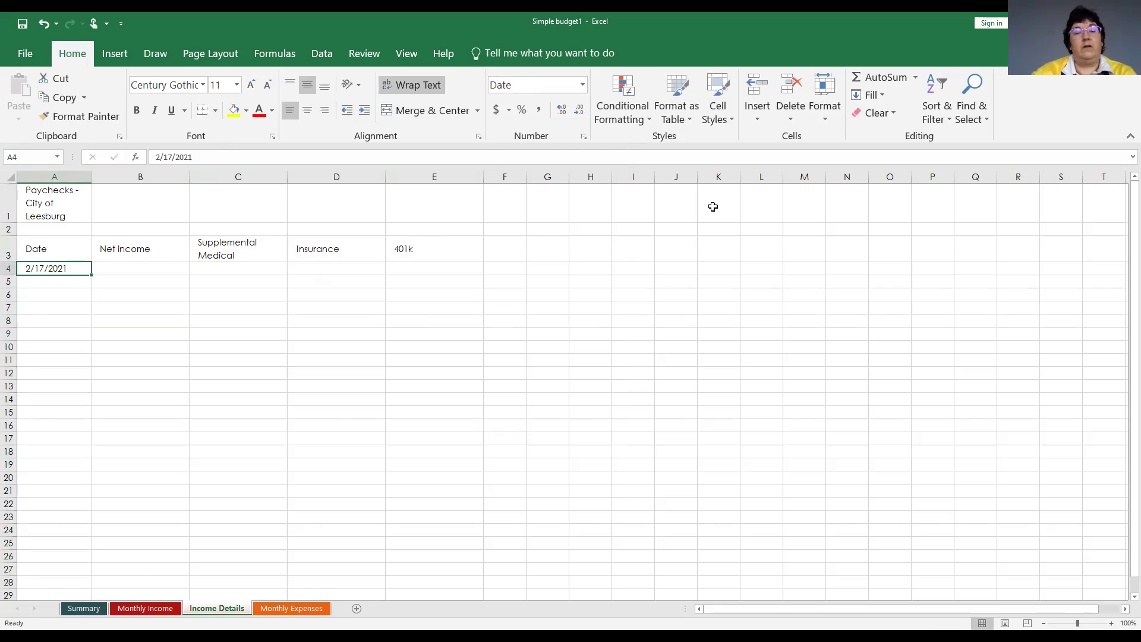
{"action": "key", "text": "Down"}
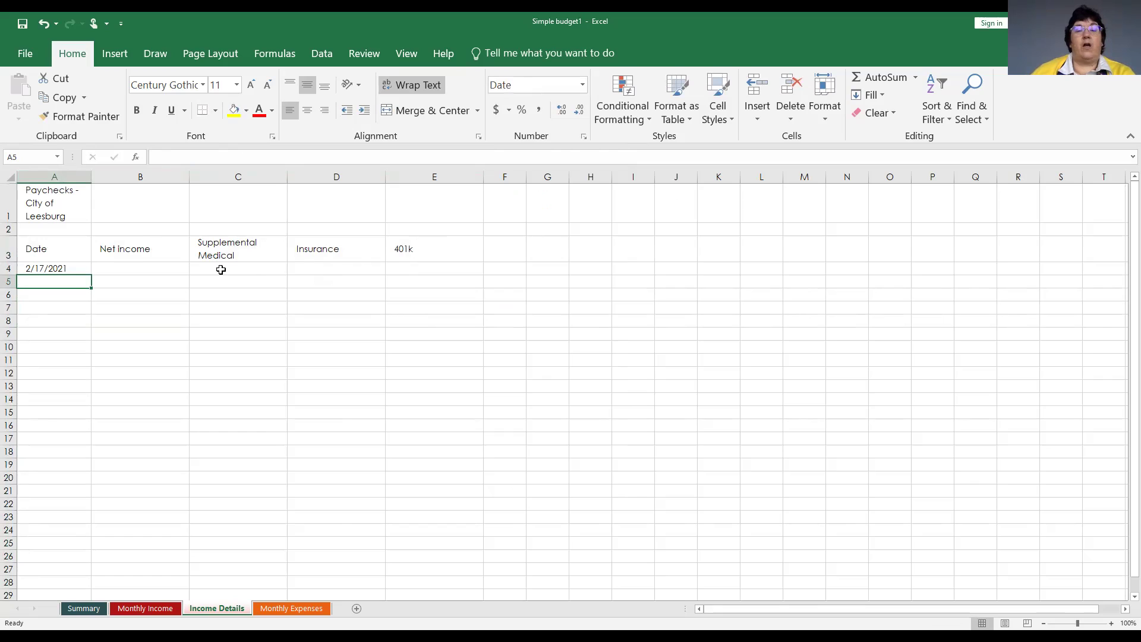
Give columns B through E, Net Income to 401k, the Currency format.
{"action": "left_click", "coordinate": [139, 177]}
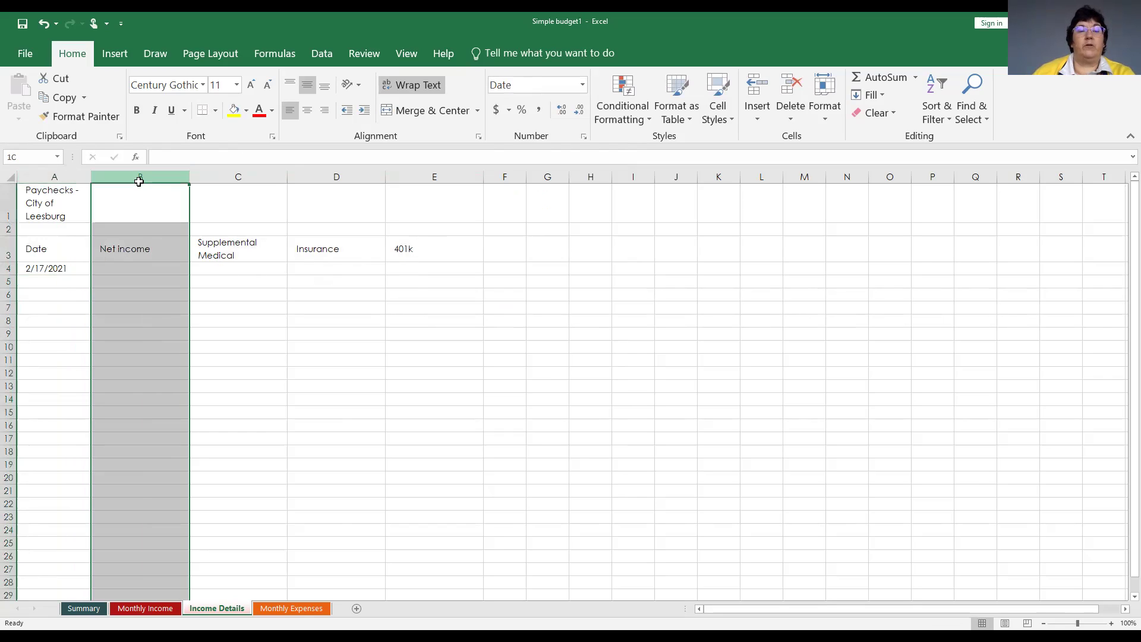
{"action": "left_click_drag", "start_coordinate": [139, 182], "coordinate": [429, 176]}
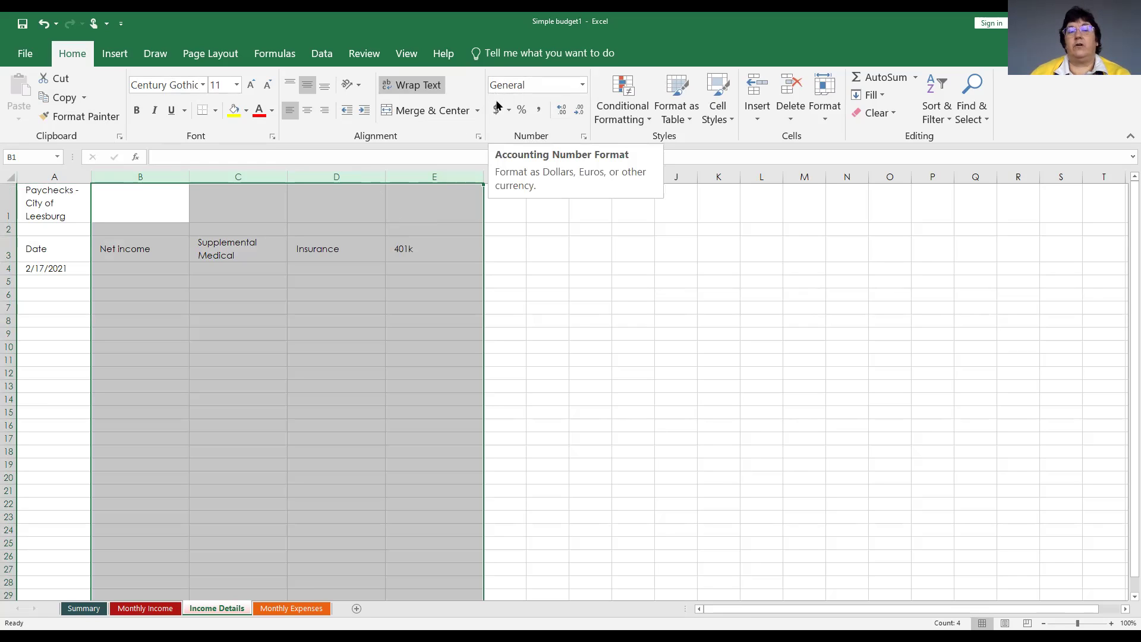
{"action": "left_click", "coordinate": [496, 112]}
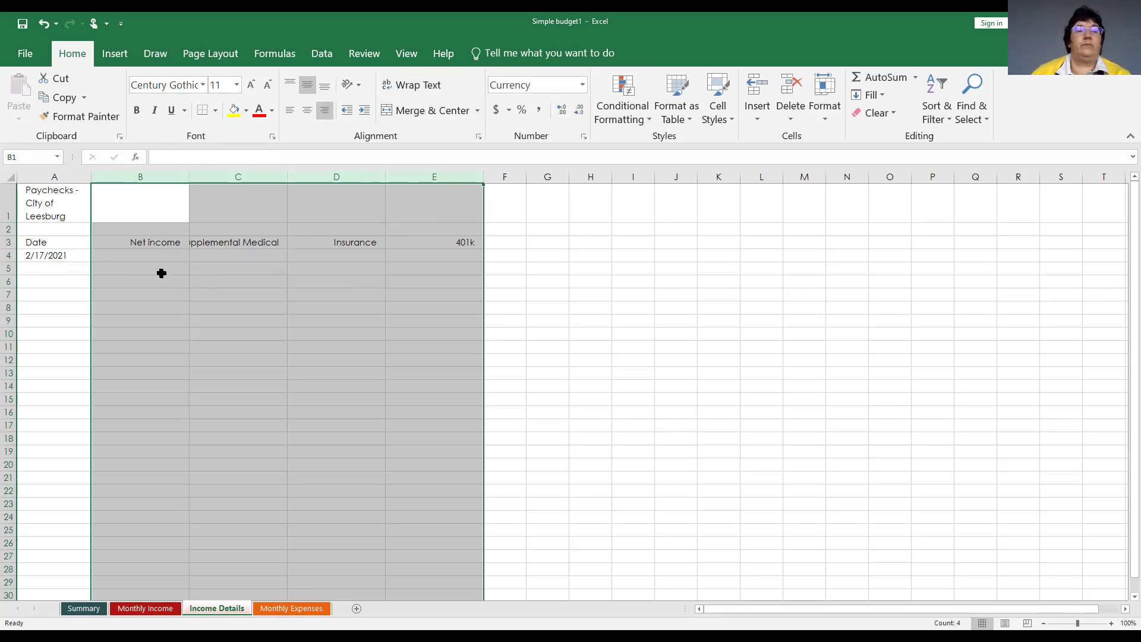
{"action": "left_click", "coordinate": [115, 257]}
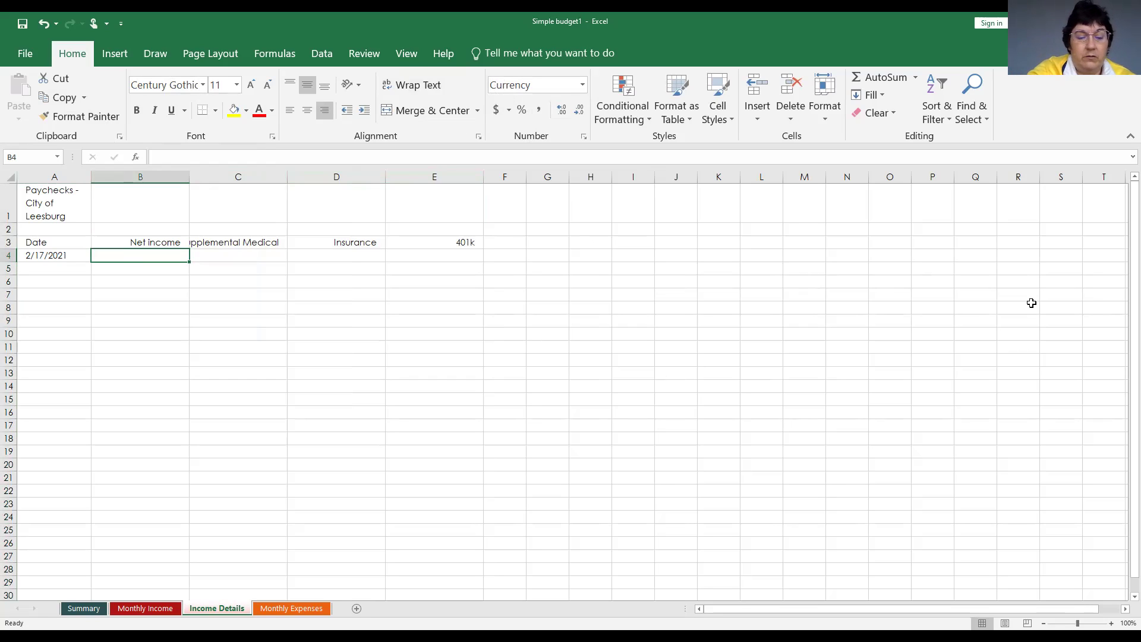
Enter 427.7 in B4 so it shows as $427.70 net income.
{"action": "type", "text": "4"}
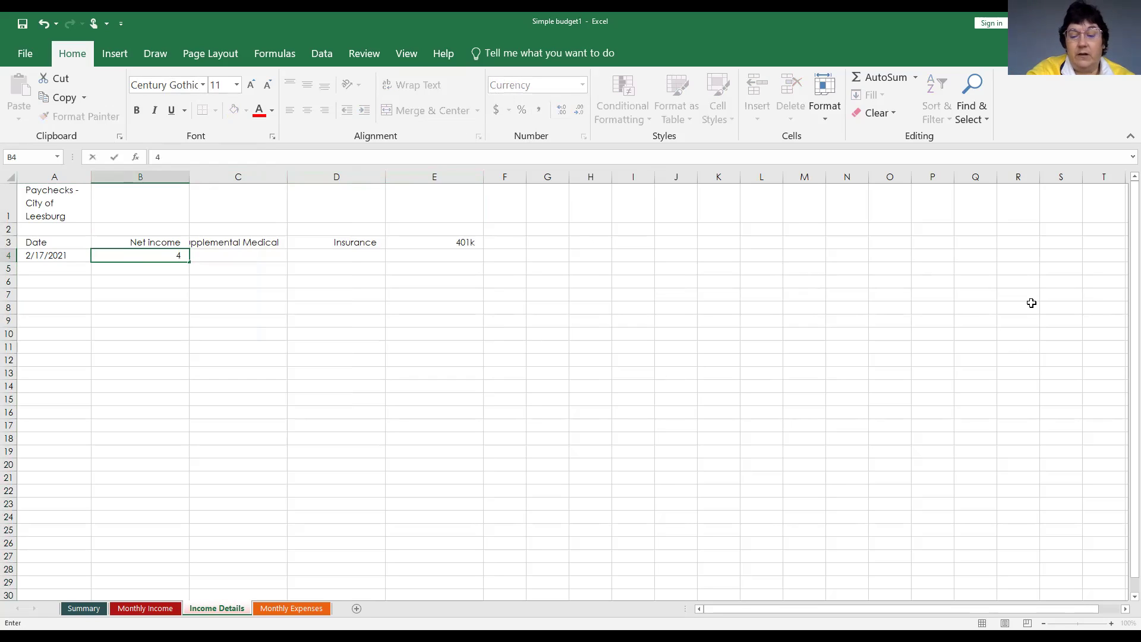
{"action": "type", "text": "27"}
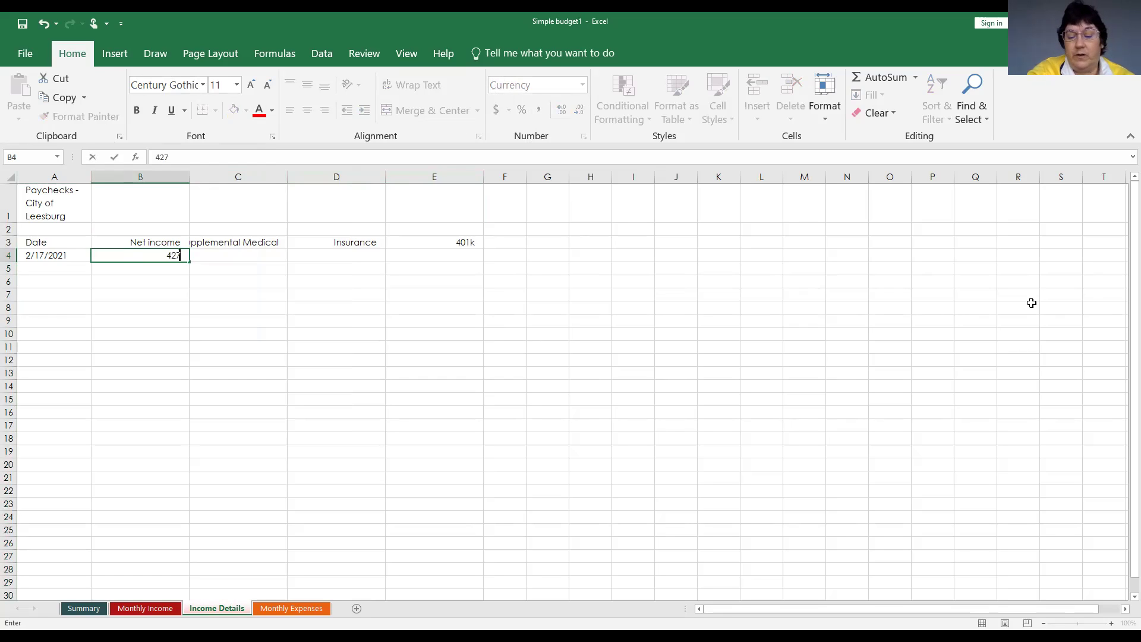
{"action": "type", "text": ".7"}
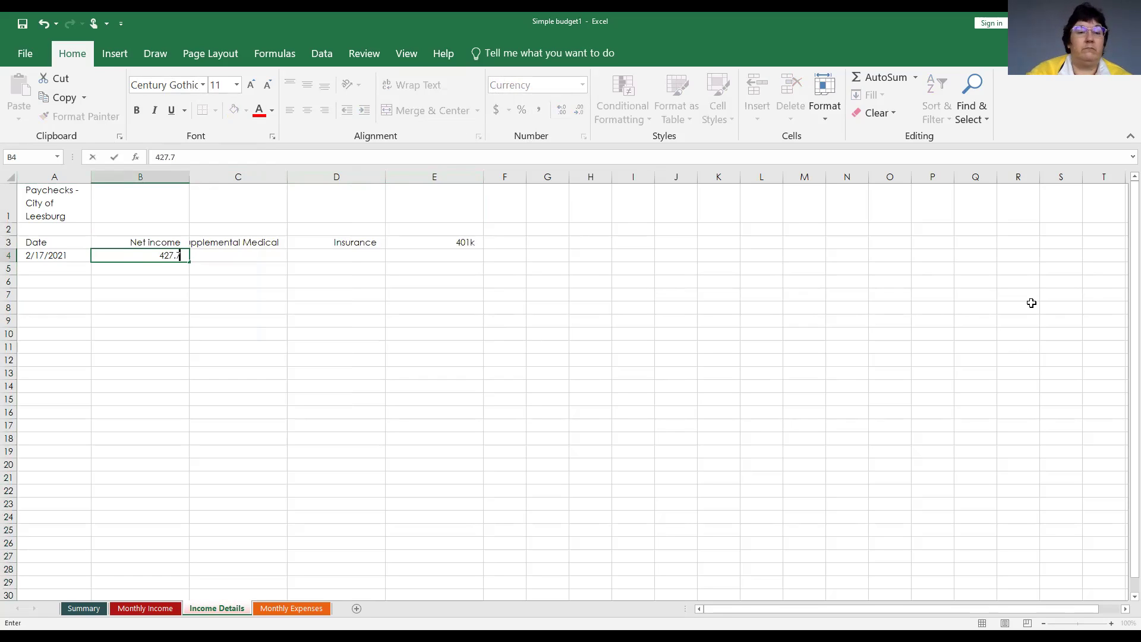
{"action": "key", "text": "Return"}
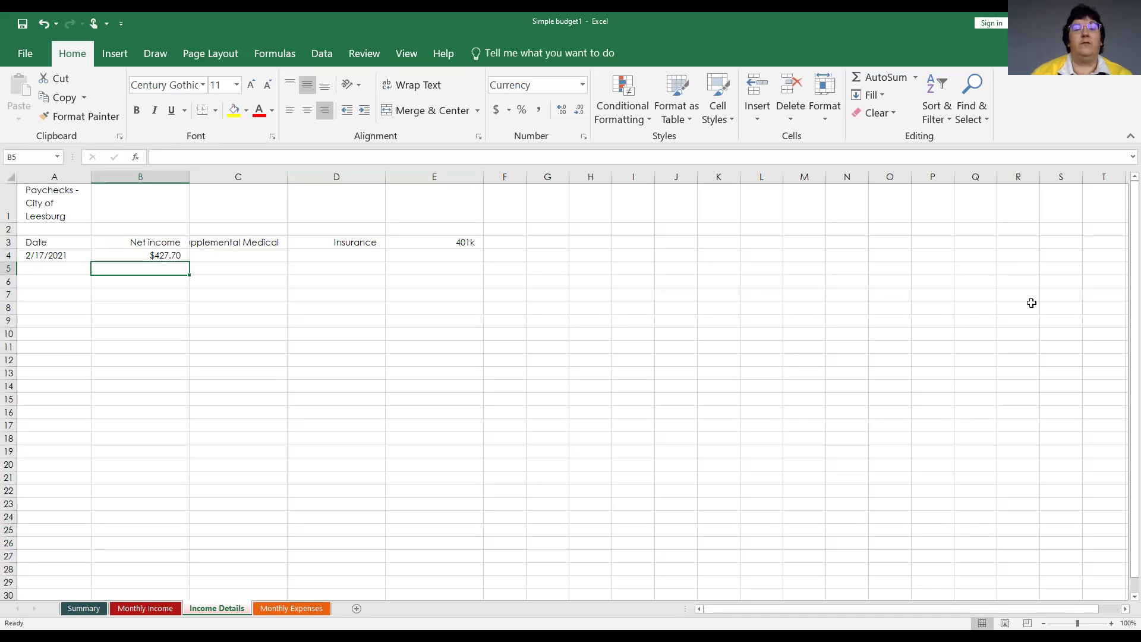
{"action": "key", "text": "Up"}
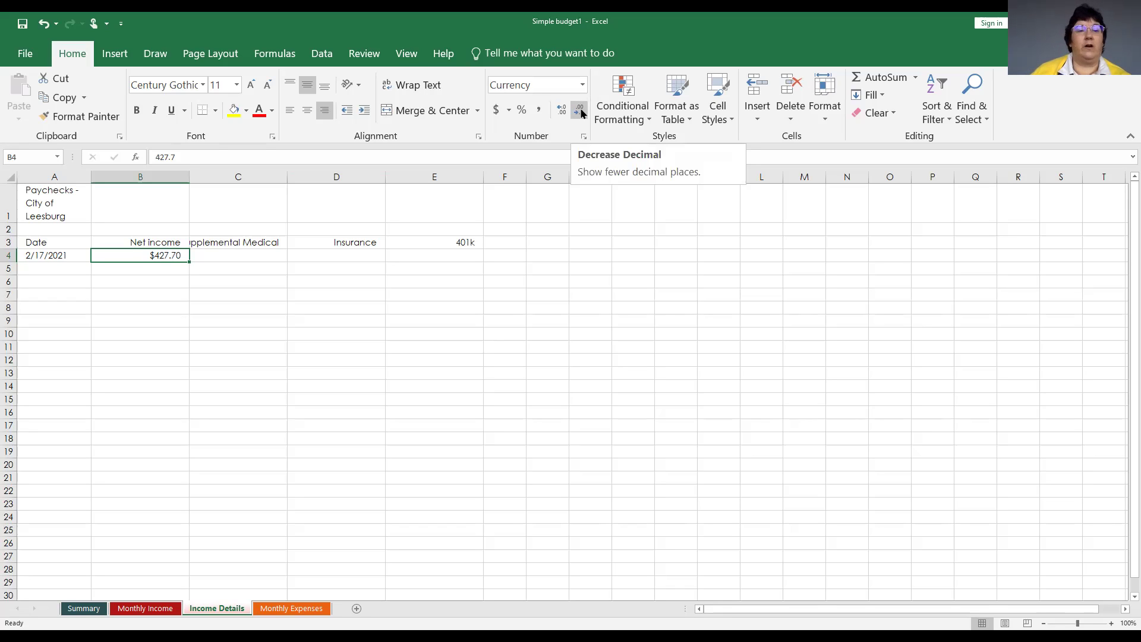
{"action": "left_click", "coordinate": [580, 113]}
{"action": "left_click", "coordinate": [580, 113]}
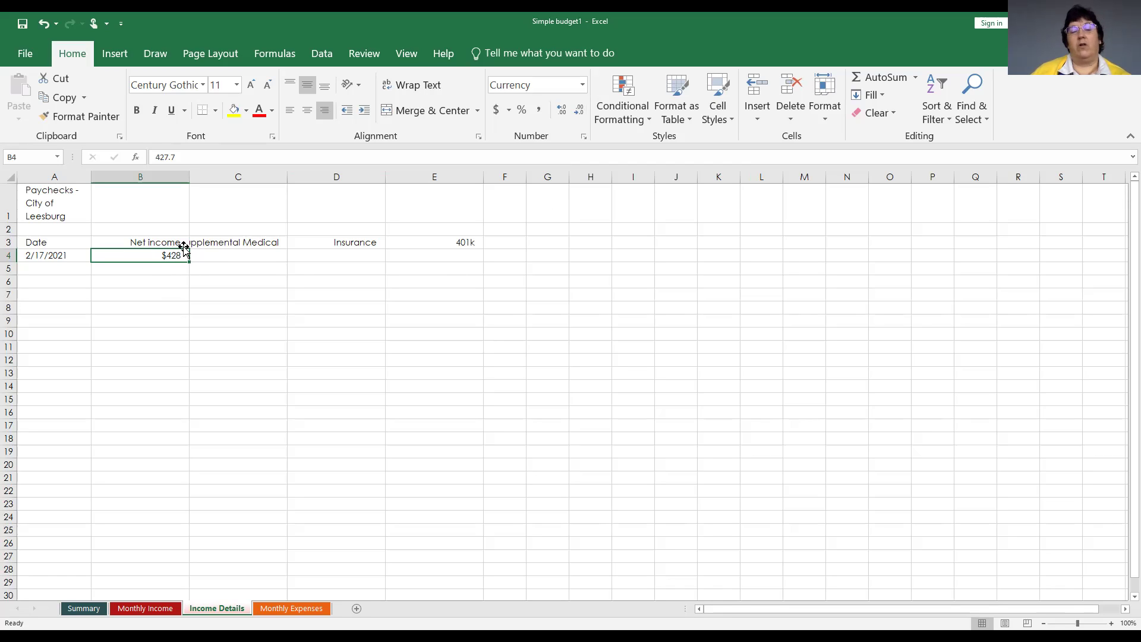
{"action": "left_click", "coordinate": [556, 114]}
{"action": "left_click", "coordinate": [556, 115]}
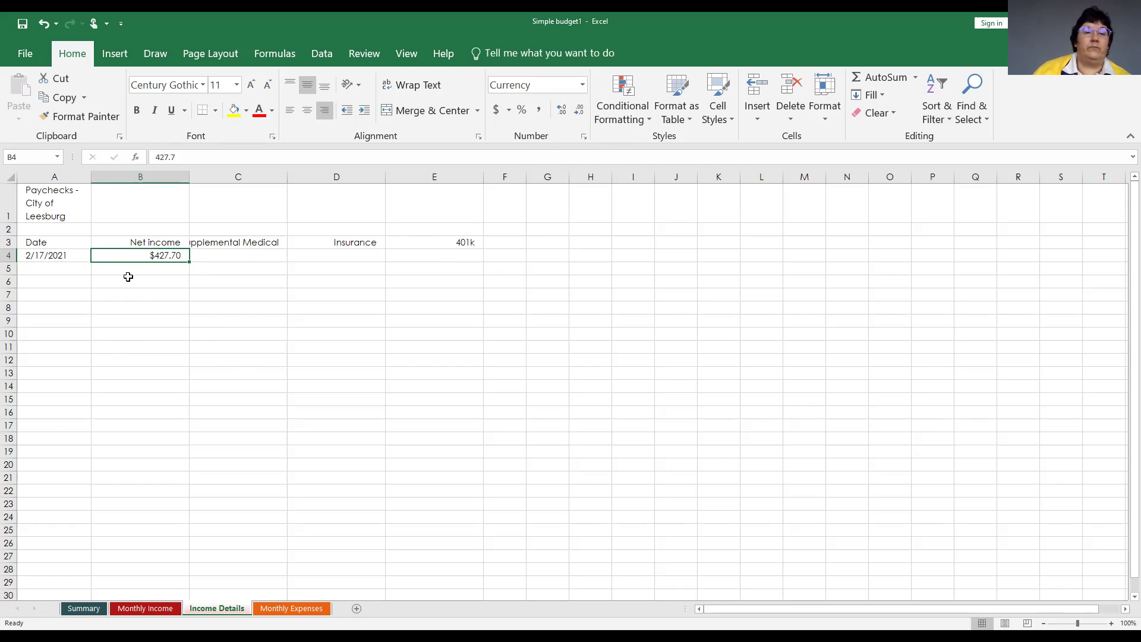
Enter 25, 25 and 100 in C4, D4 and E4 for the row 4 deductions.
{"action": "left_click", "coordinate": [265, 257]}
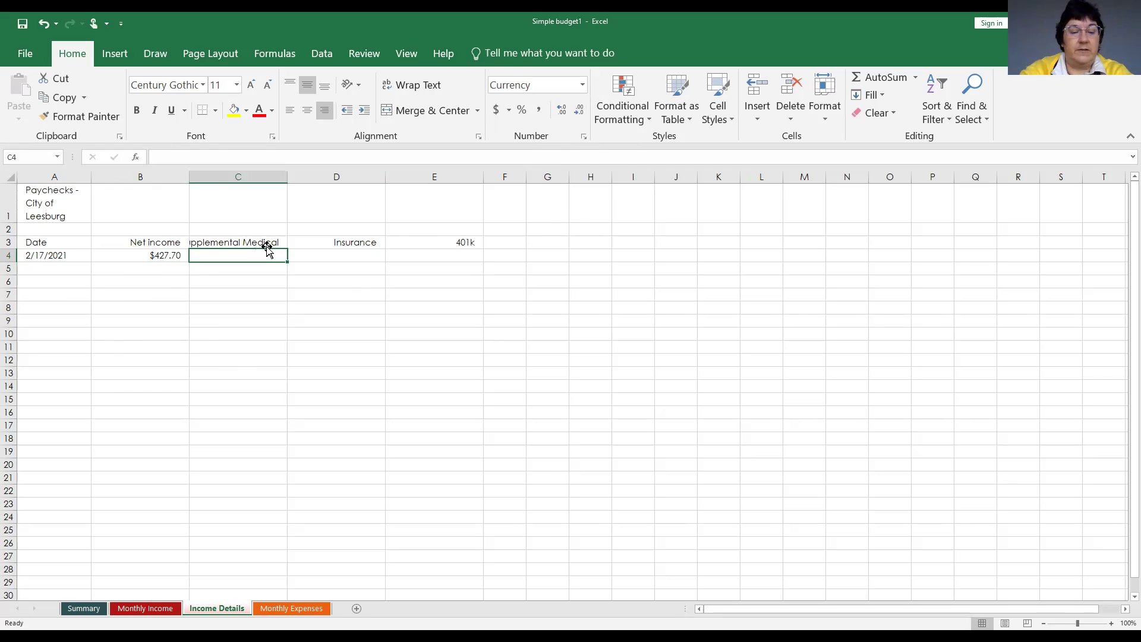
{"action": "type", "text": "25"}
{"action": "key", "text": "Tab"}
{"action": "type", "text": "25"}
{"action": "key", "text": "Tab"}
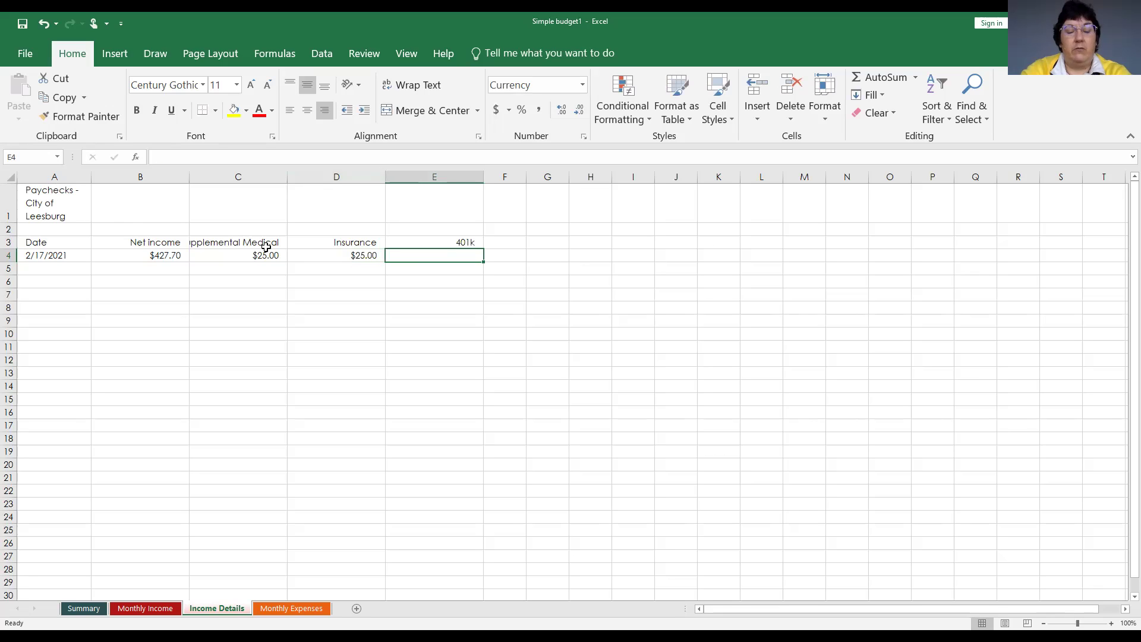
{"action": "type", "text": "10"}
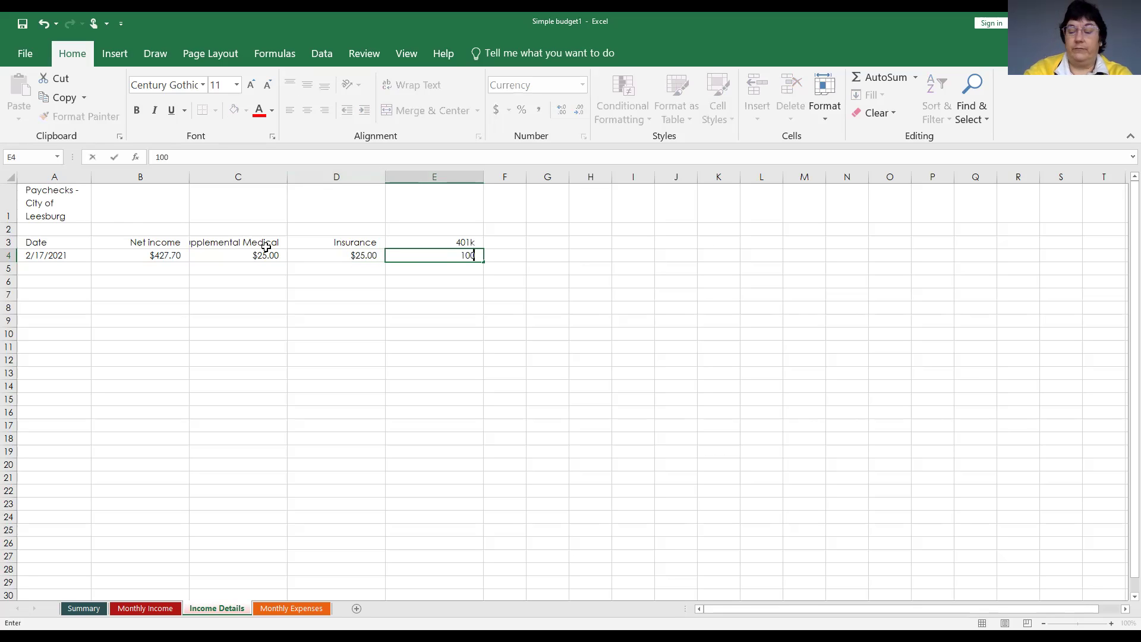
{"action": "type", "text": "0"}
{"action": "key", "text": "Return"}
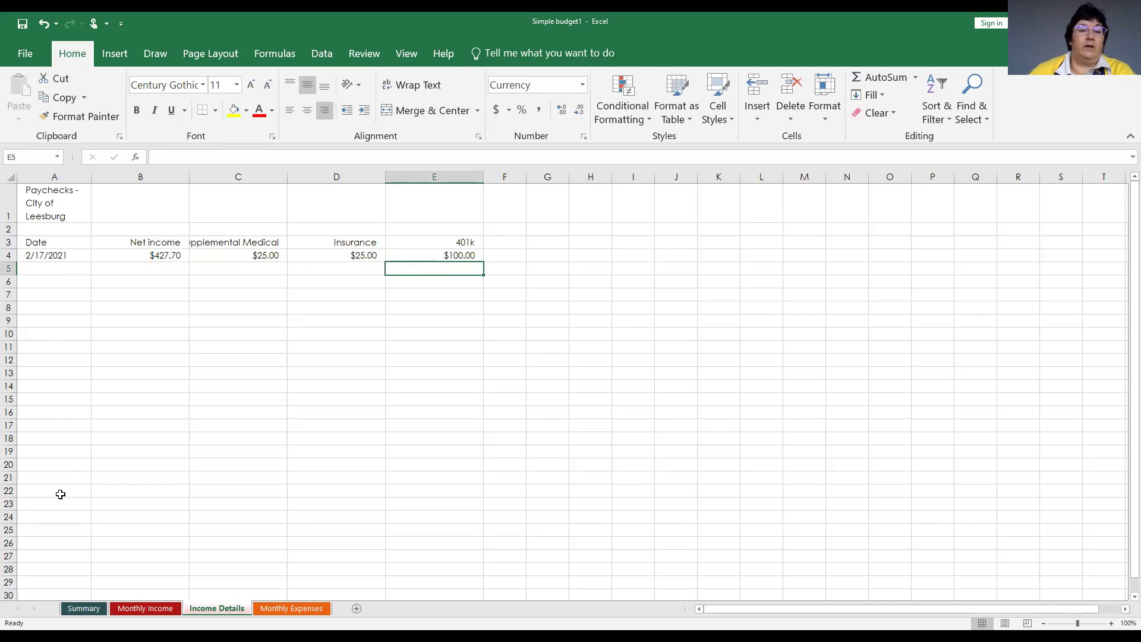
Type the label 'Total' in cell A30 below the income table.
{"action": "scroll", "coordinate": [60, 494], "scroll_direction": "down", "scroll_amount": 1}
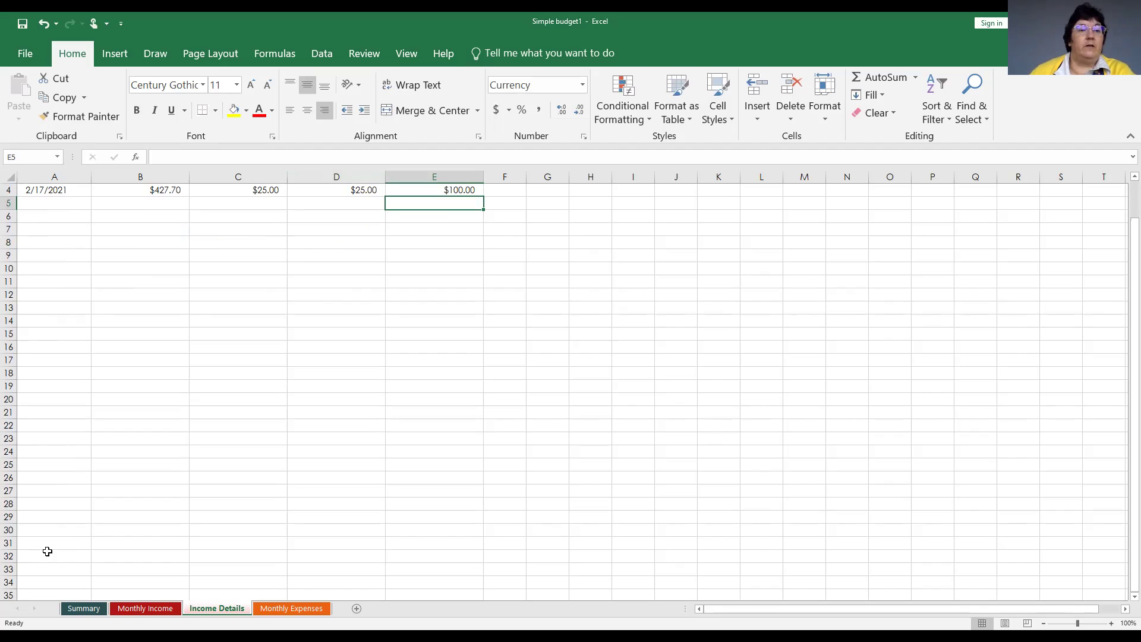
{"action": "scroll", "coordinate": [48, 551], "scroll_direction": "up", "scroll_amount": 1}
{"action": "scroll", "coordinate": [47, 551], "scroll_direction": "down", "scroll_amount": 1}
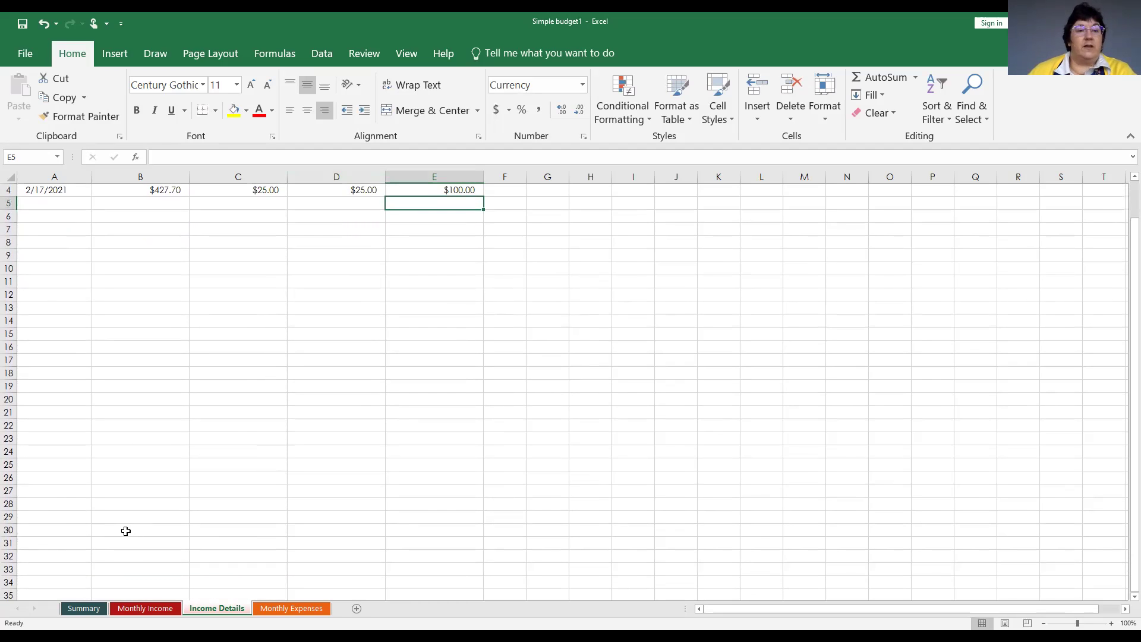
{"action": "left_click", "coordinate": [62, 532]}
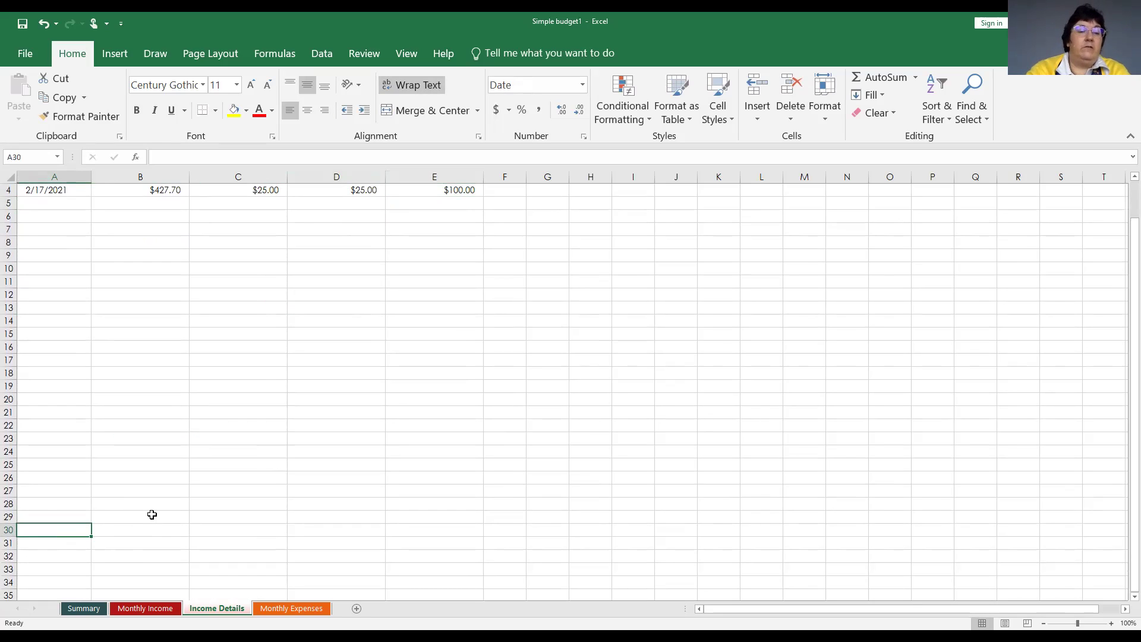
{"action": "type", "text": "Total"}
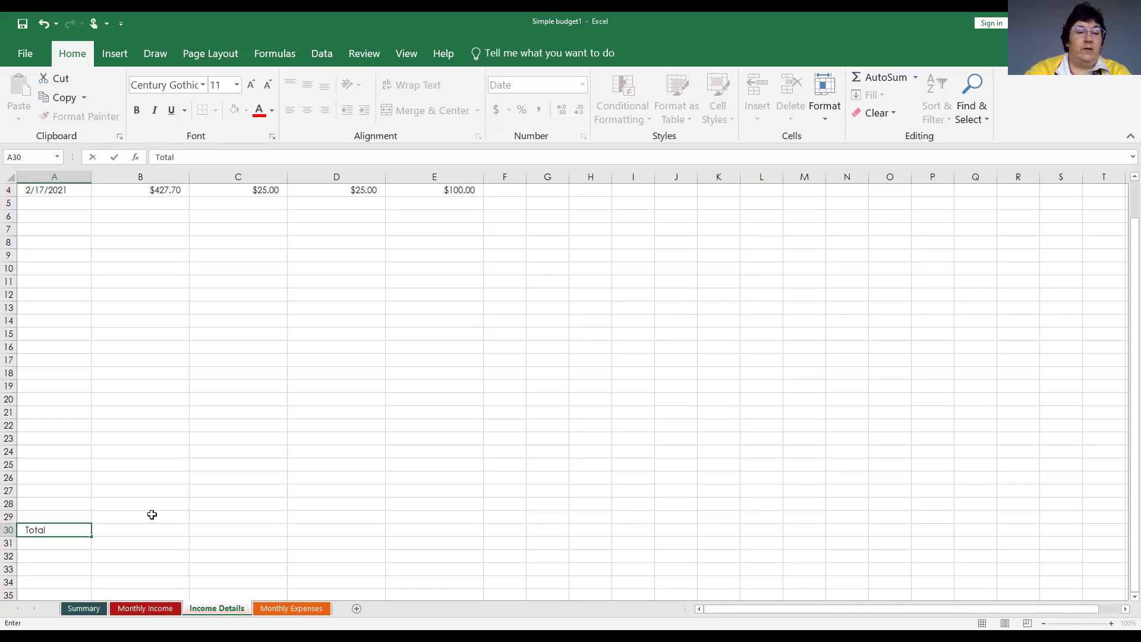
{"action": "key", "text": "Tab"}
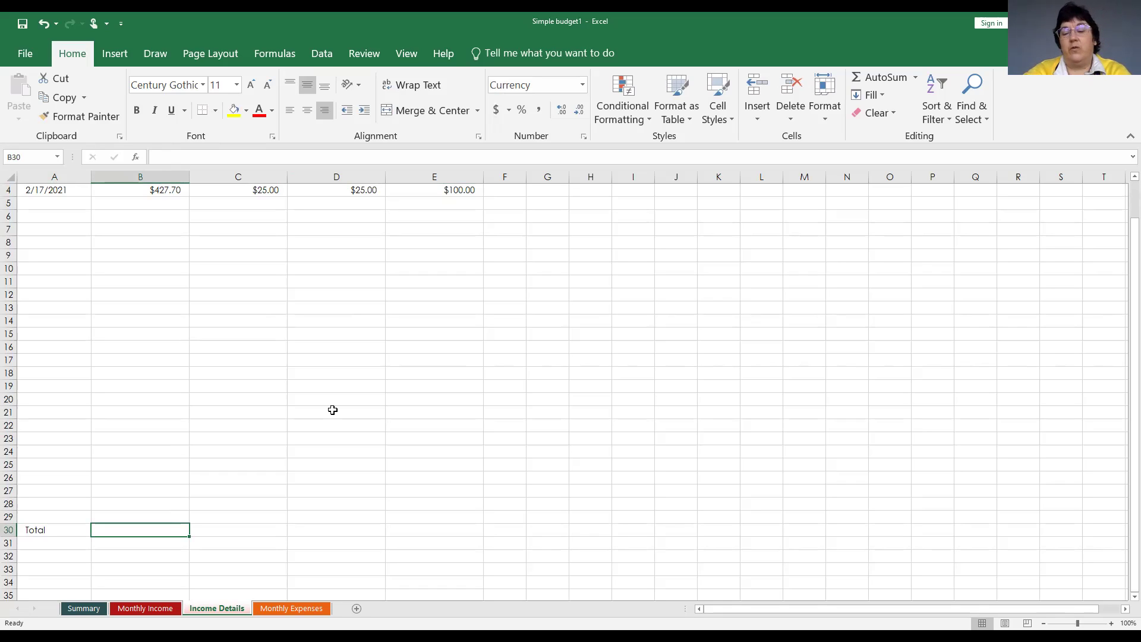
Start typing a =SUM( formula in cell B30.
{"action": "type", "text": "=S"}
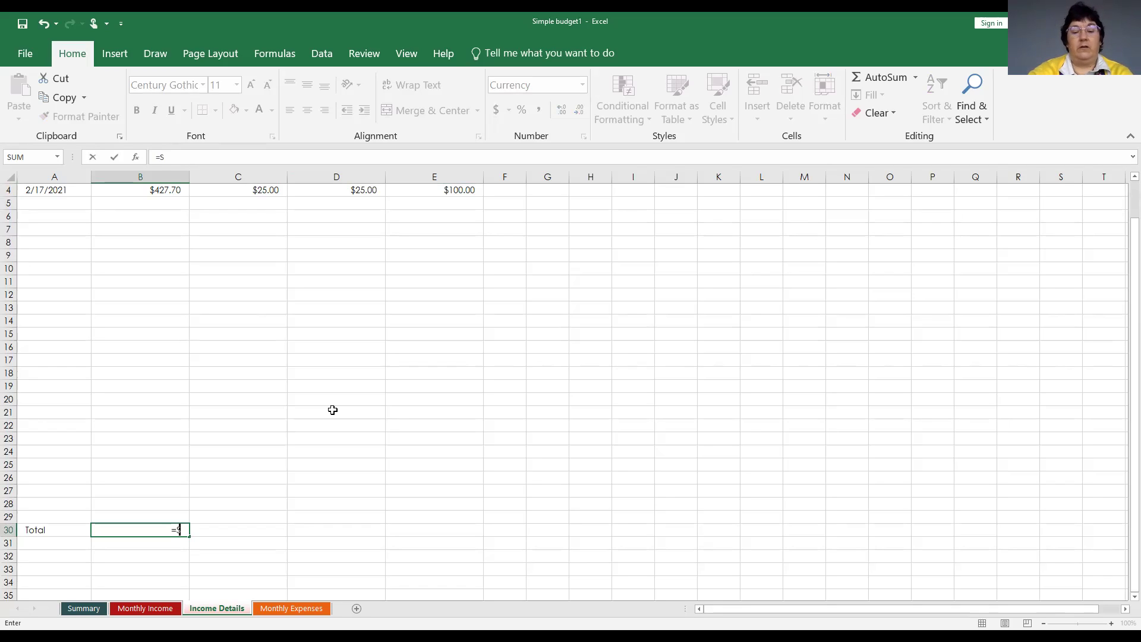
{"action": "type", "text": "UM"}
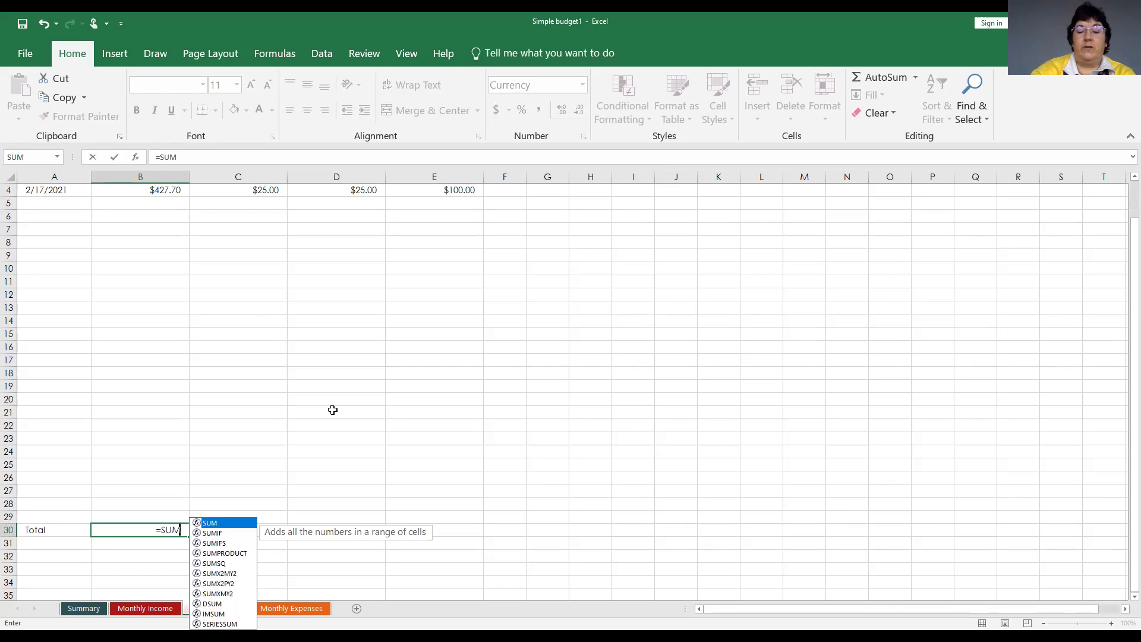
{"action": "type", "text": "("}
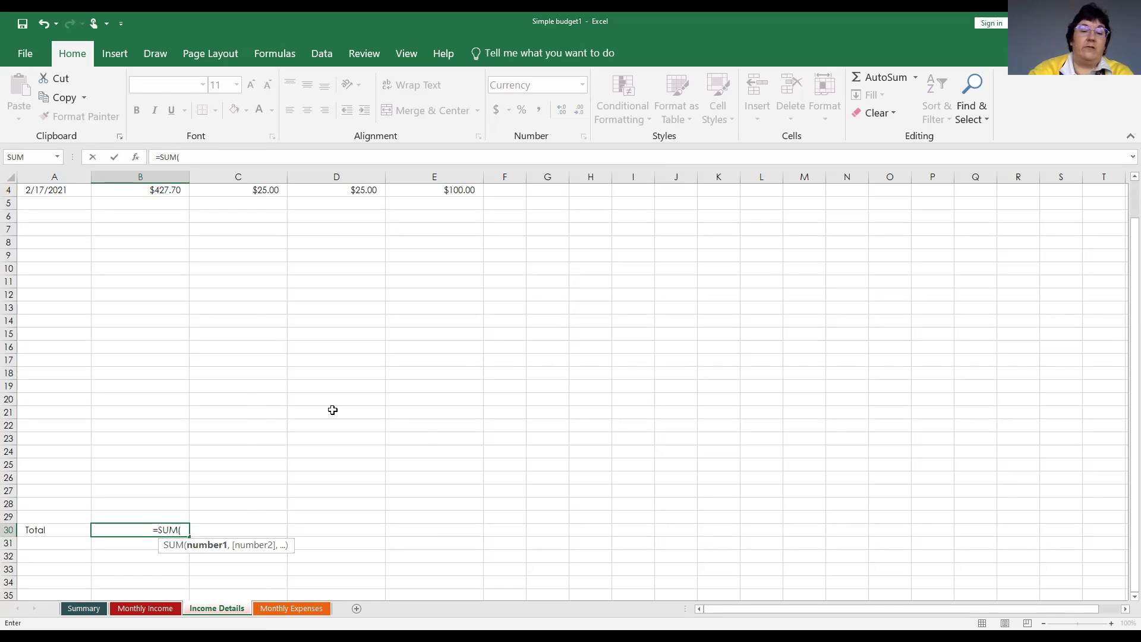
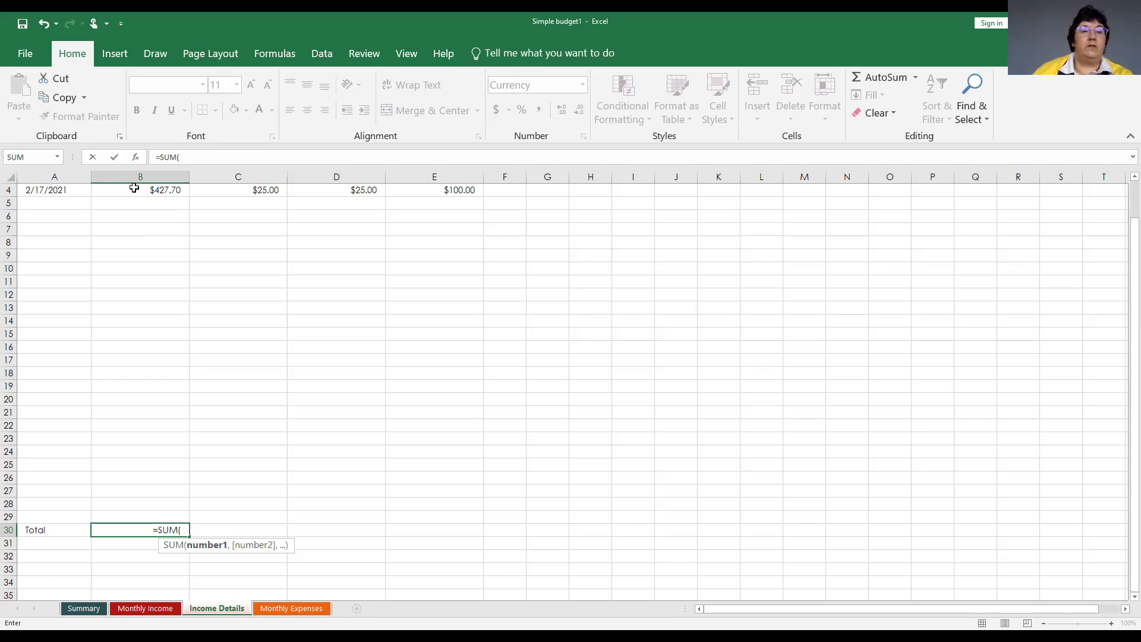
Finish the Total formula in B30 as =SUM(B4:B28) over the Net income column.
{"action": "scroll", "coordinate": [149, 274], "scroll_direction": "up", "scroll_amount": 1}
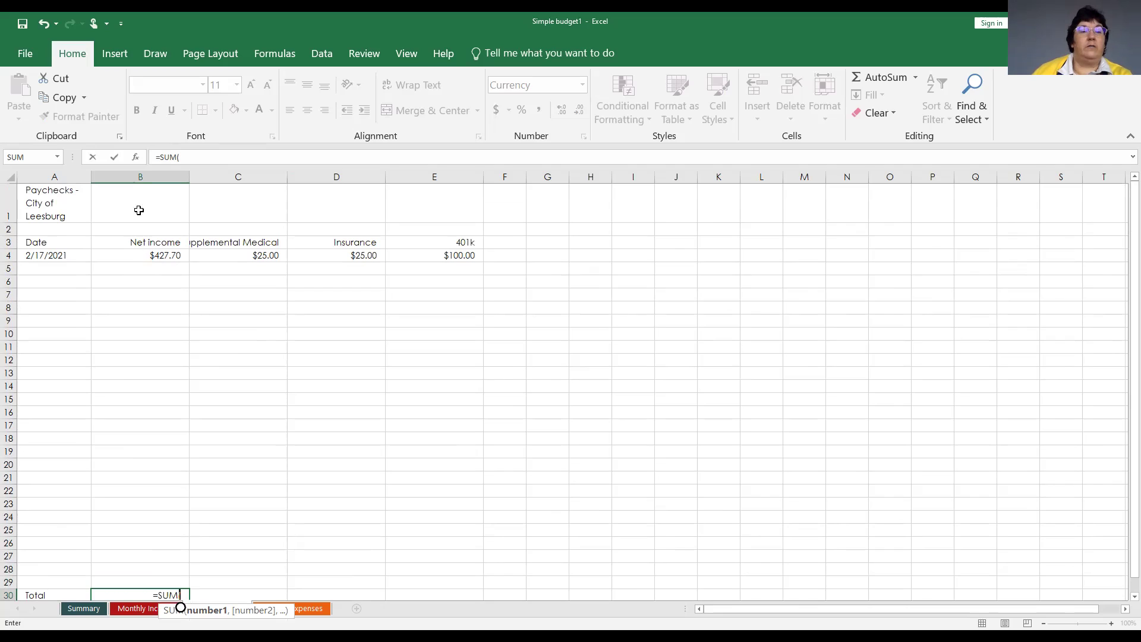
{"action": "left_click", "coordinate": [142, 253]}
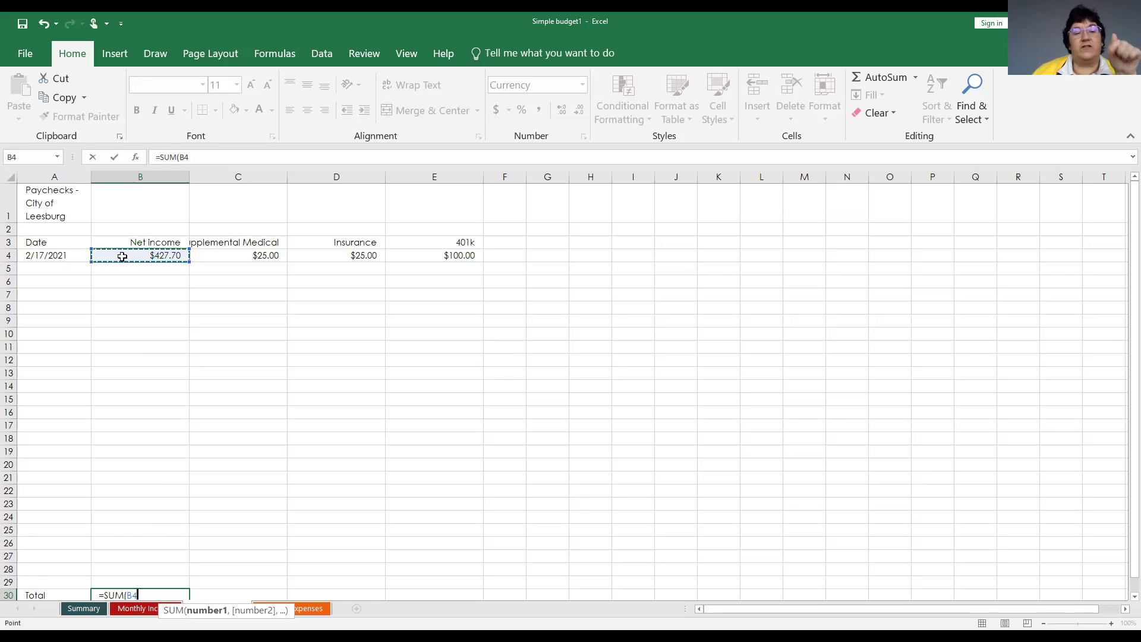
{"action": "left_click_drag", "start_coordinate": [122, 262], "coordinate": [119, 310]}
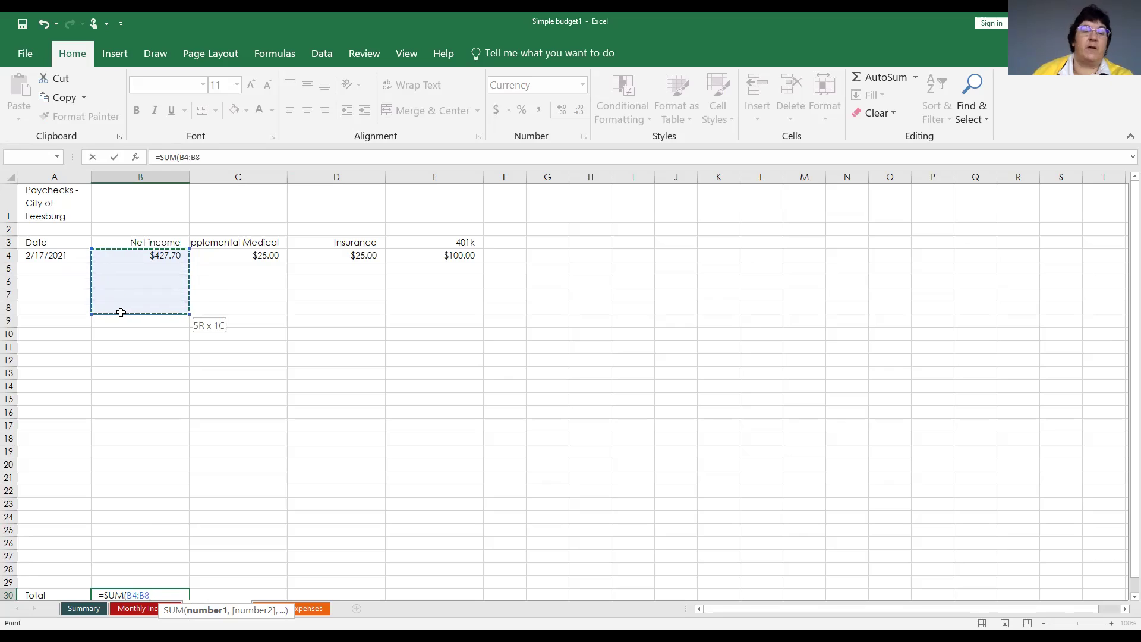
{"action": "left_click_drag", "start_coordinate": [135, 427], "coordinate": [136, 568]}
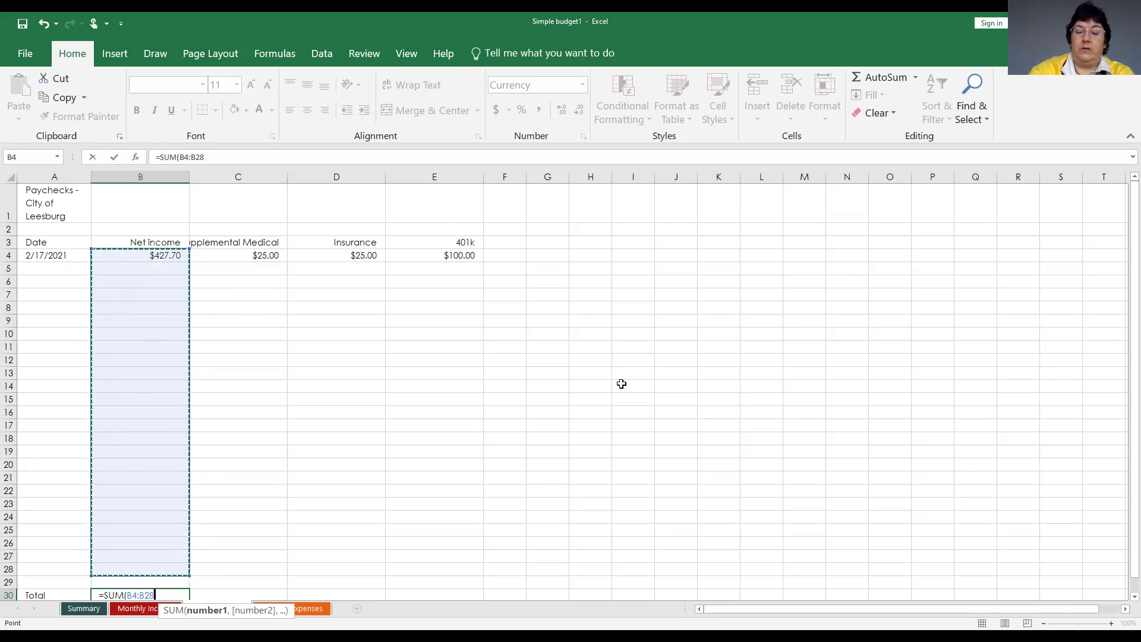
{"action": "type", "text": ")"}
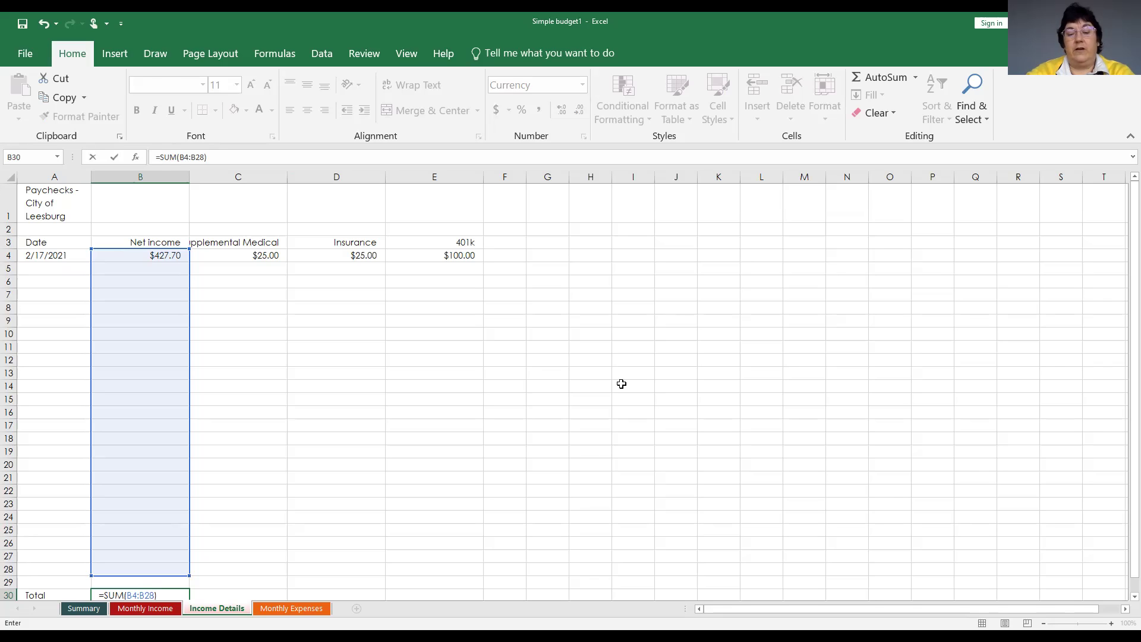
{"action": "key", "text": "Return"}
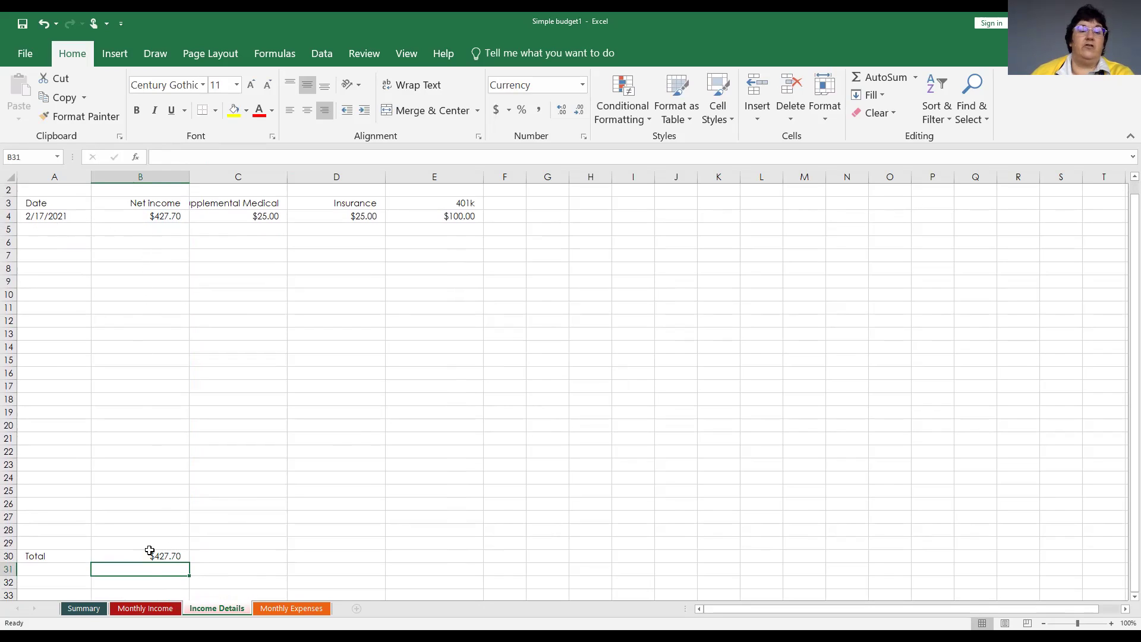
Enter the second paycheck: date 2-28 in A5 and net income 427.7 in B5.
{"action": "left_click", "coordinate": [29, 226]}
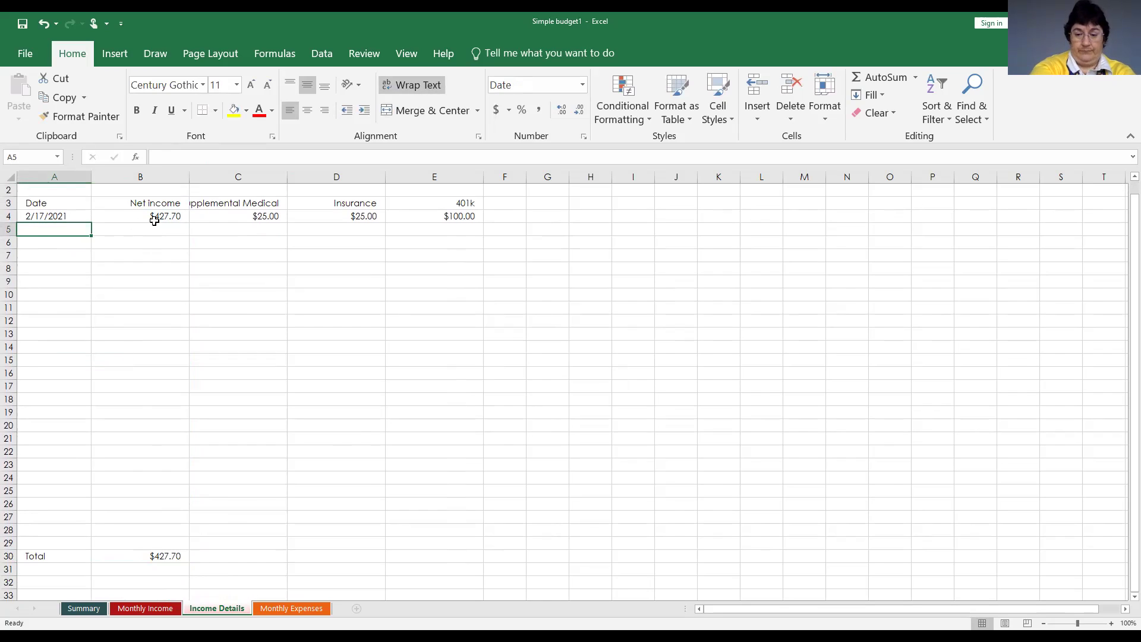
{"action": "type", "text": "2-"}
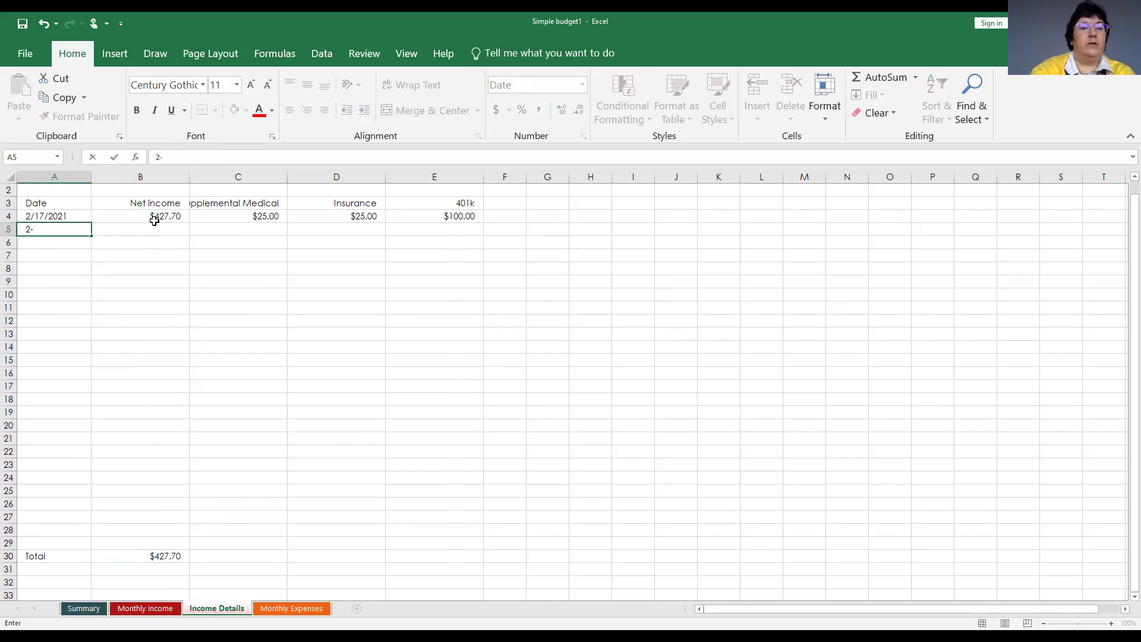
{"action": "type", "text": "28"}
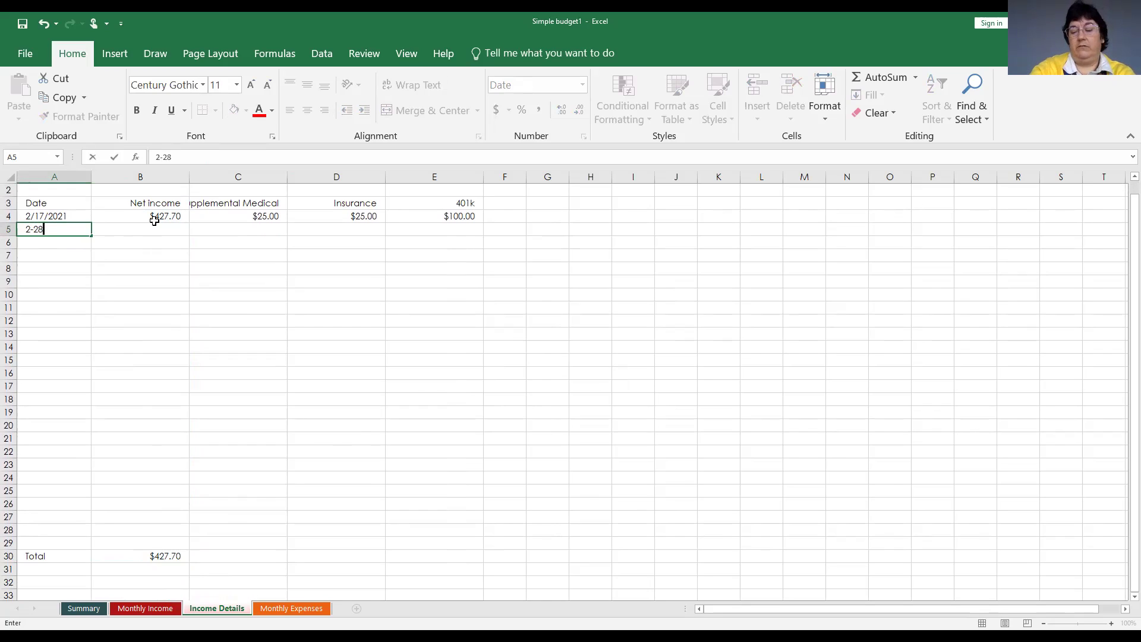
{"action": "left_click", "coordinate": [157, 225]}
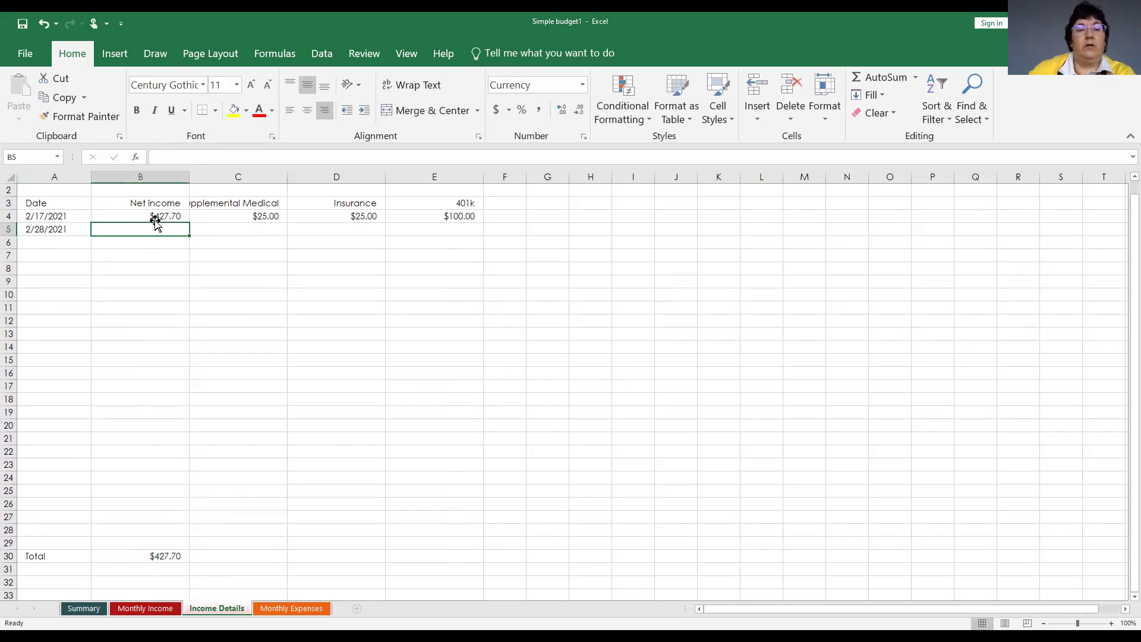
{"action": "type", "text": "42"}
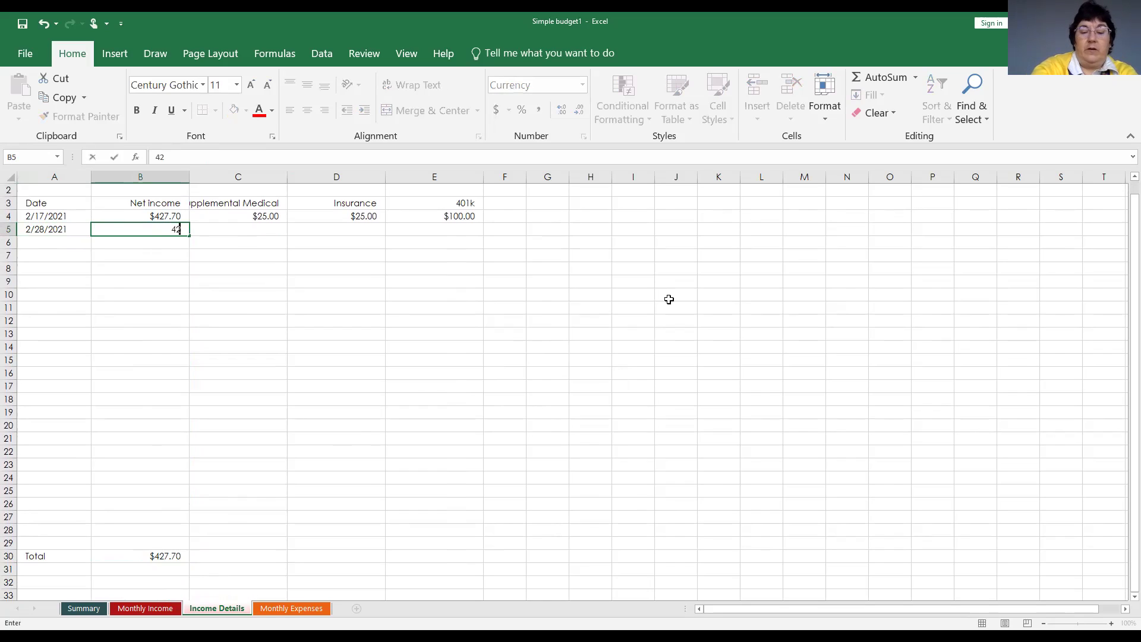
{"action": "type", "text": "7.7"}
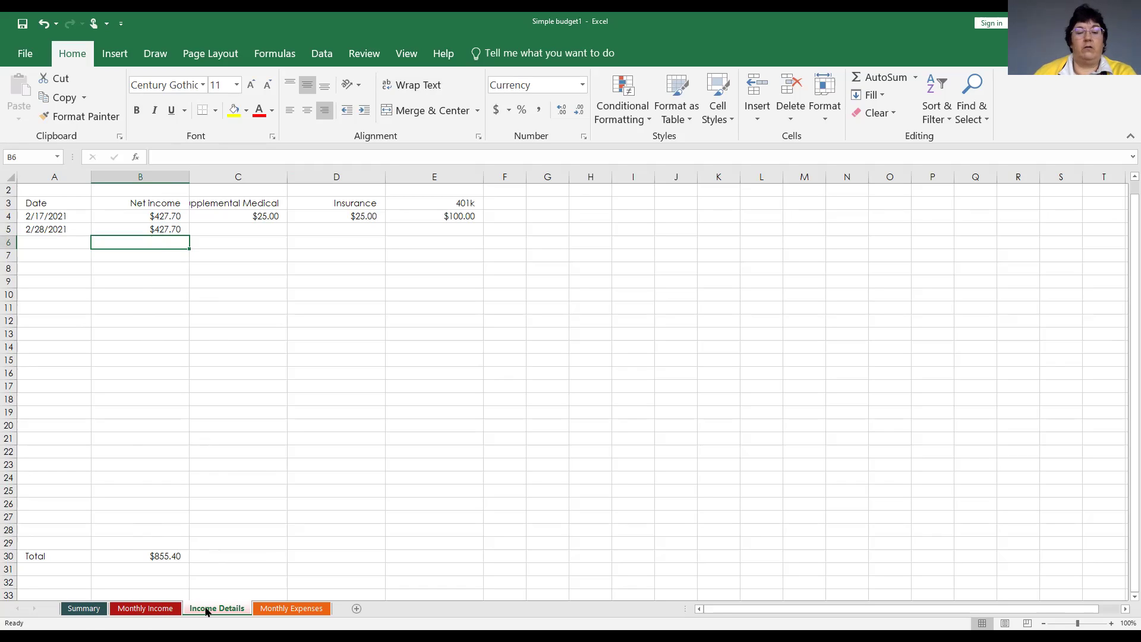
Replace the $2,500.00 paychecks amount in Monthly Income C3 with ='Income Details'!B30.
{"action": "left_click", "coordinate": [143, 609]}
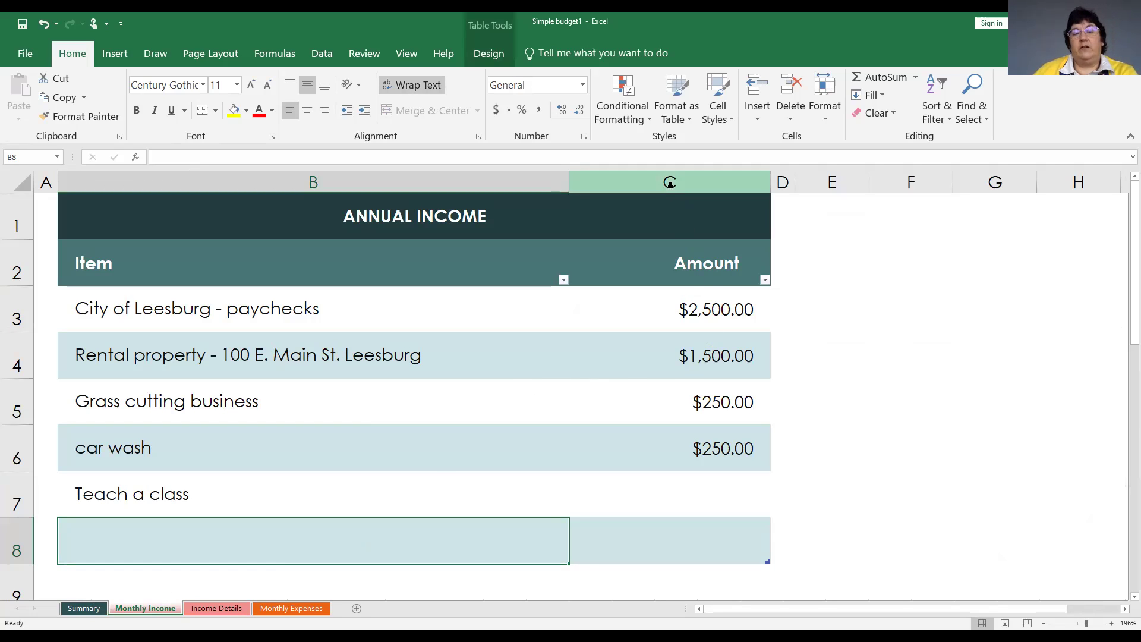
{"action": "left_click", "coordinate": [686, 308]}
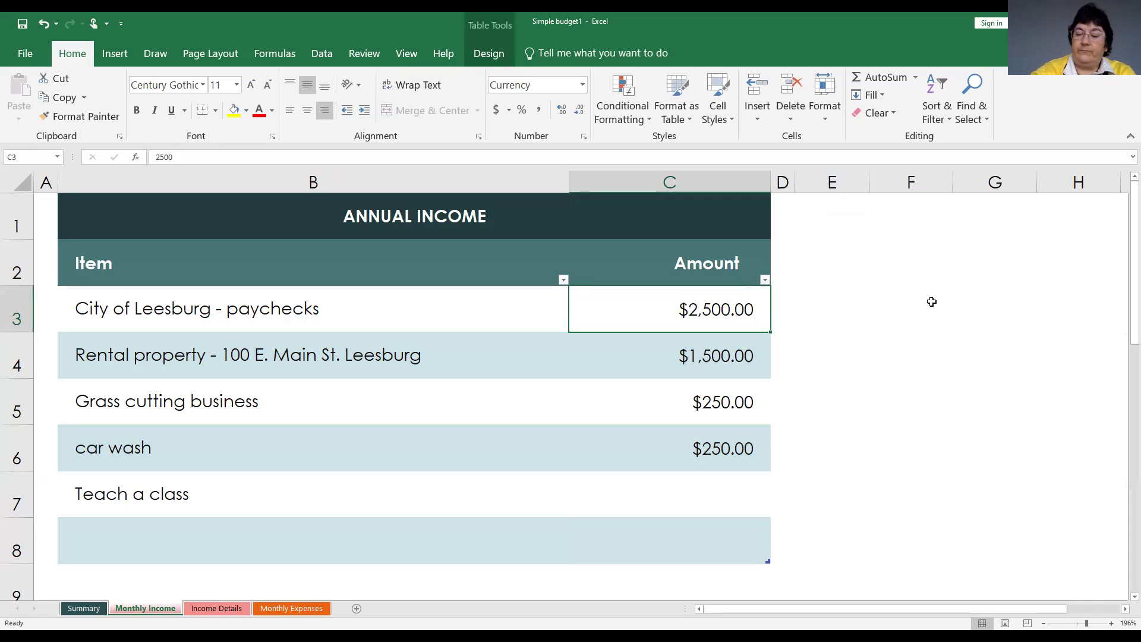
{"action": "key", "text": "Delete"}
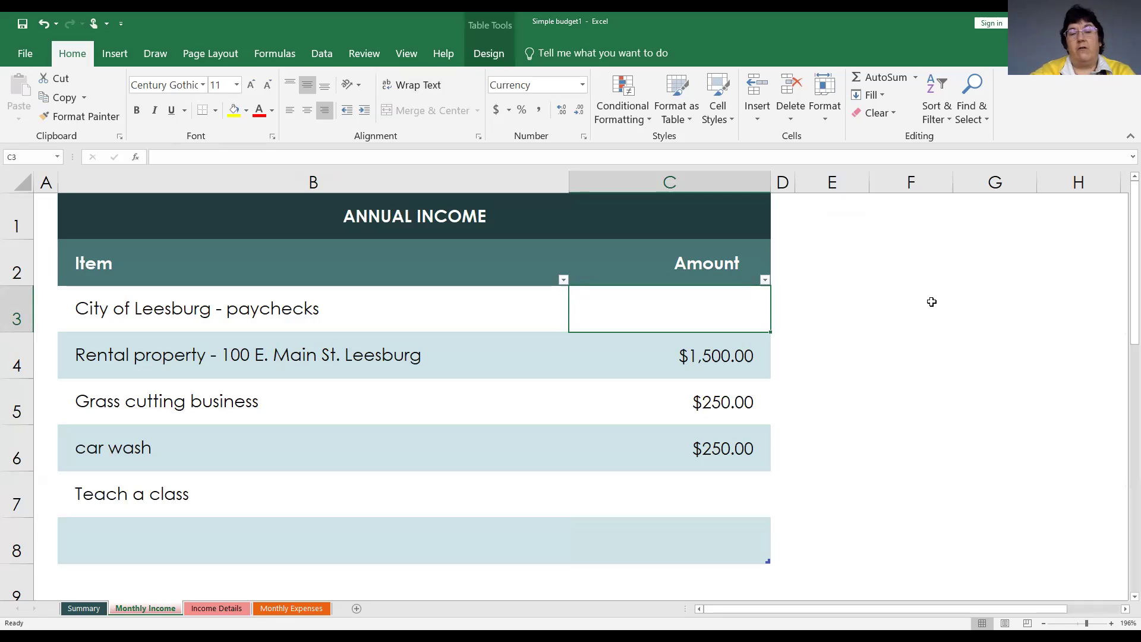
{"action": "type", "text": "="}
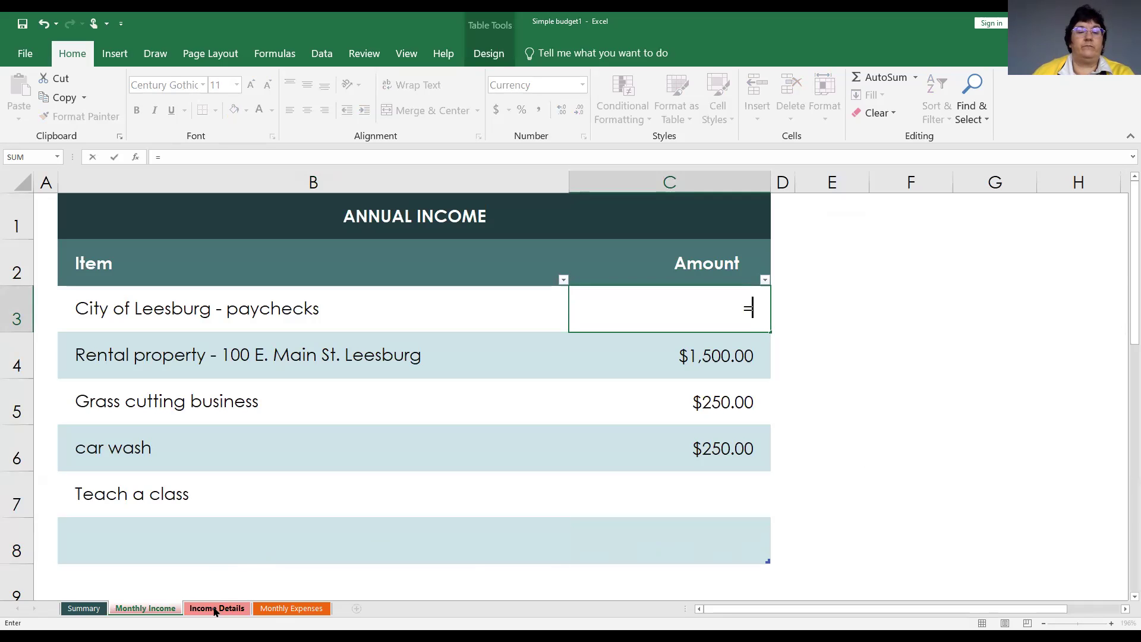
{"action": "left_click", "coordinate": [215, 610]}
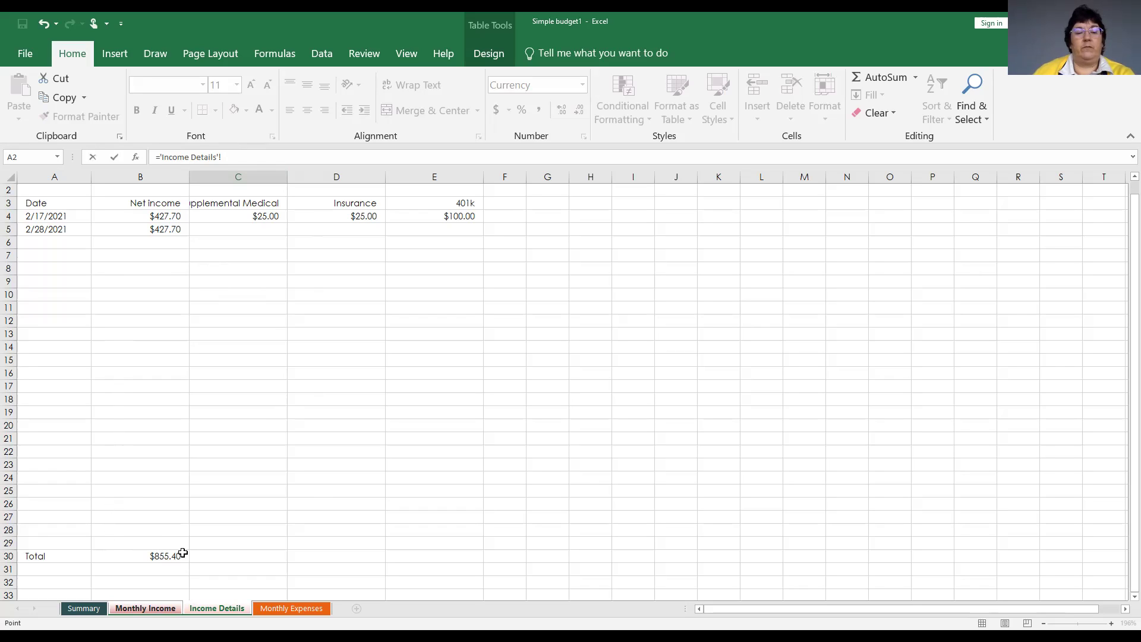
{"action": "left_click", "coordinate": [146, 555]}
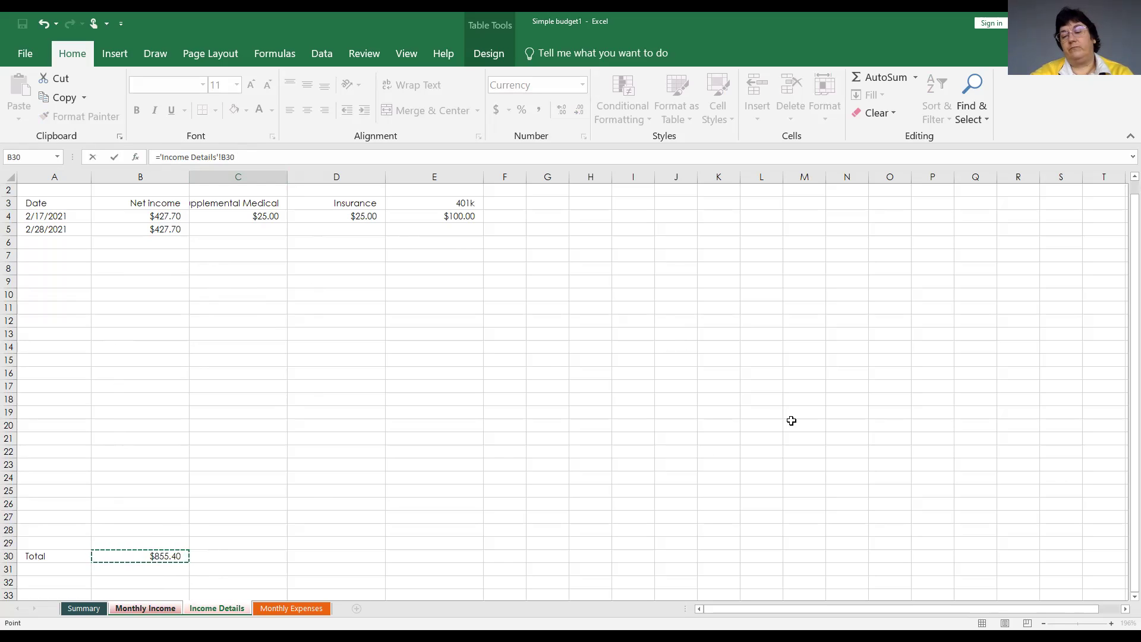
{"action": "key", "text": "Return"}
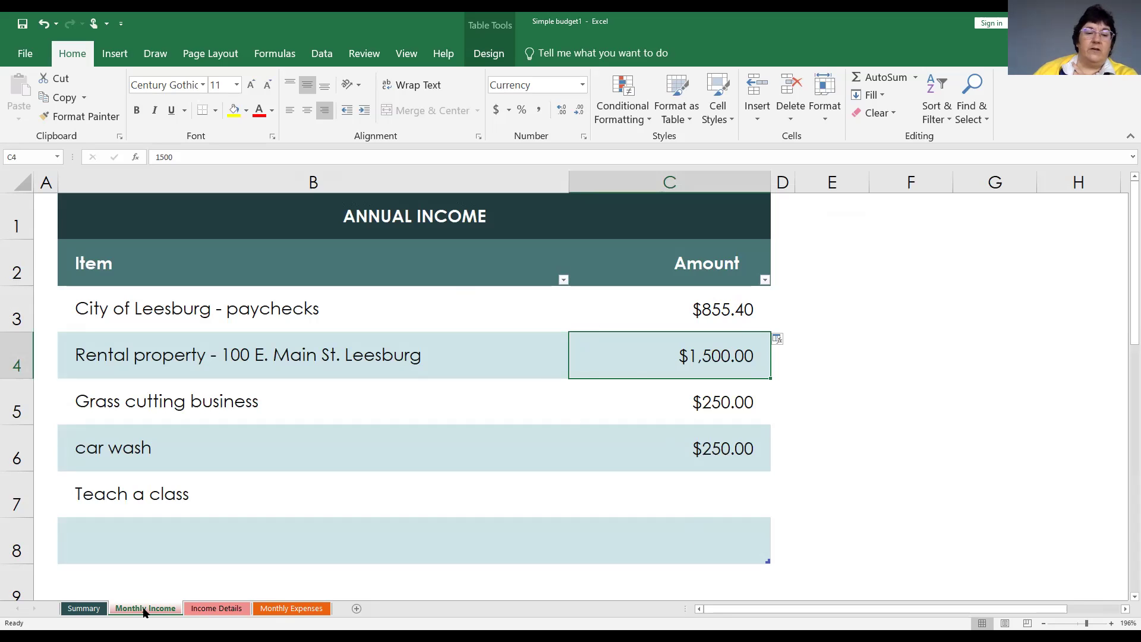
Review the updated income chart on the Summary sheet, then return to Income Details.
{"action": "left_click", "coordinate": [82, 608]}
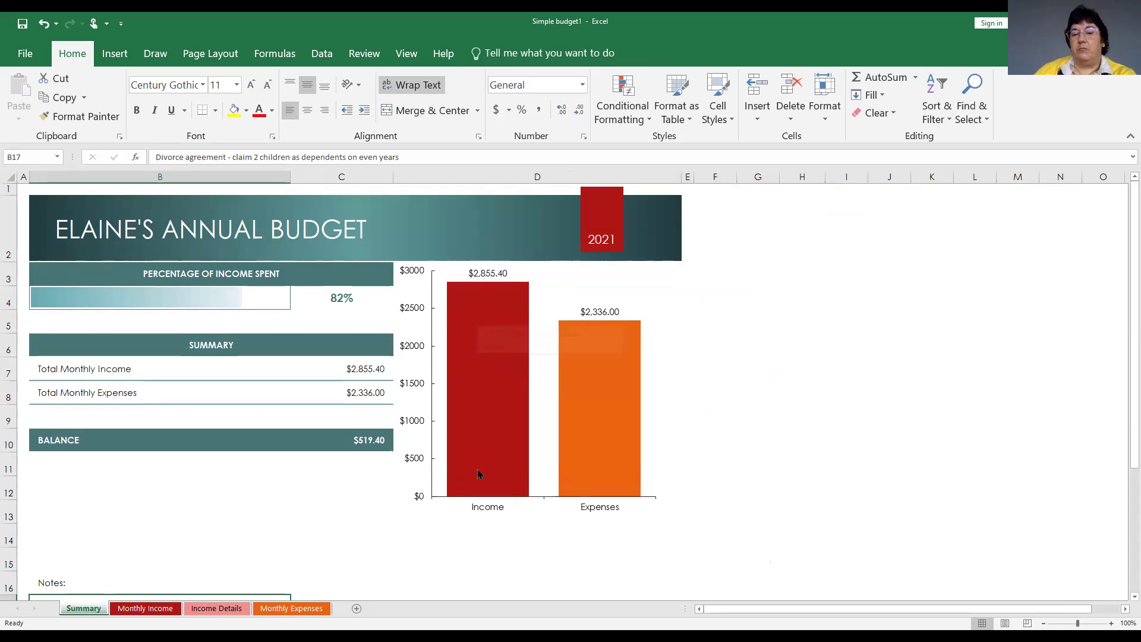
{"action": "mouse_move", "coordinate": [475, 340]}
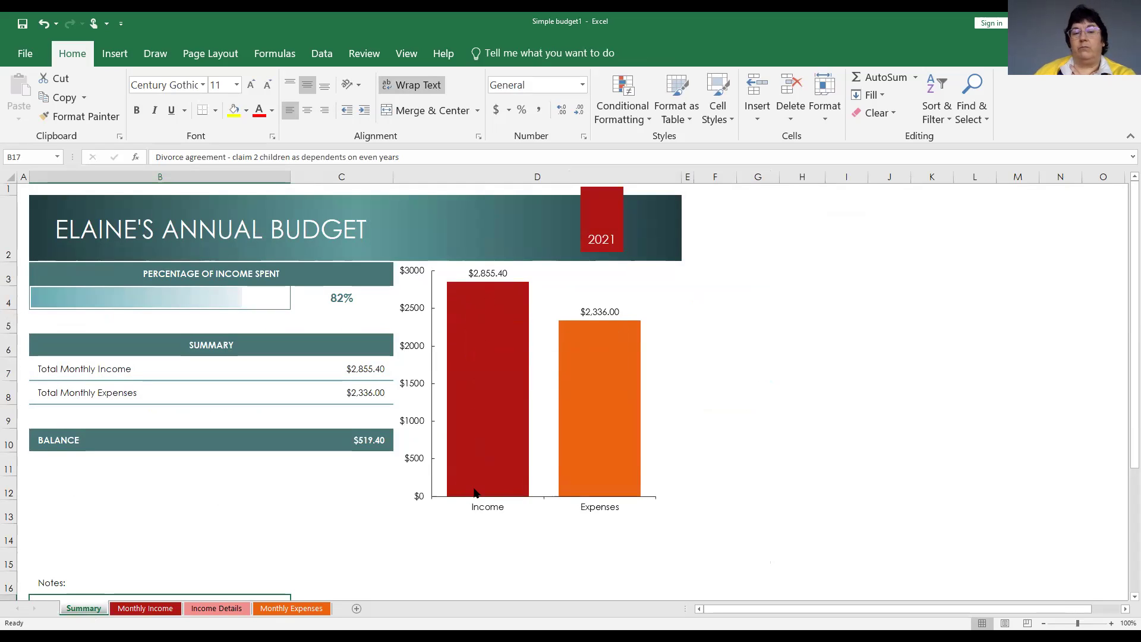
{"action": "left_click", "coordinate": [204, 610]}
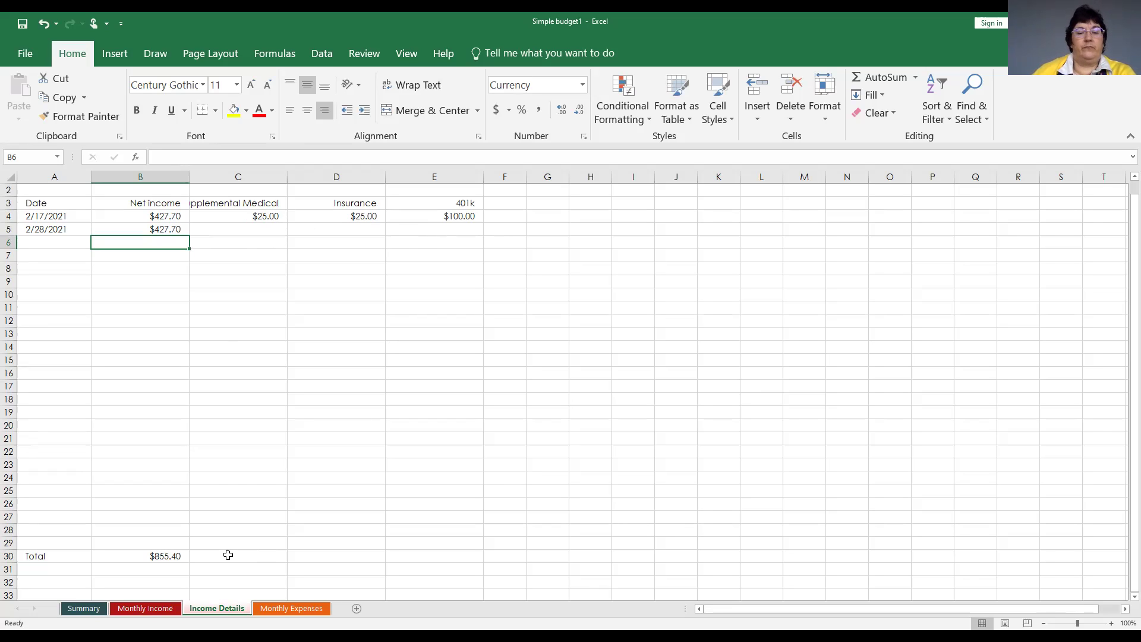
Fill the B30 SUM formula right across C30:E30 to total the deduction columns.
{"action": "left_click", "coordinate": [229, 555]}
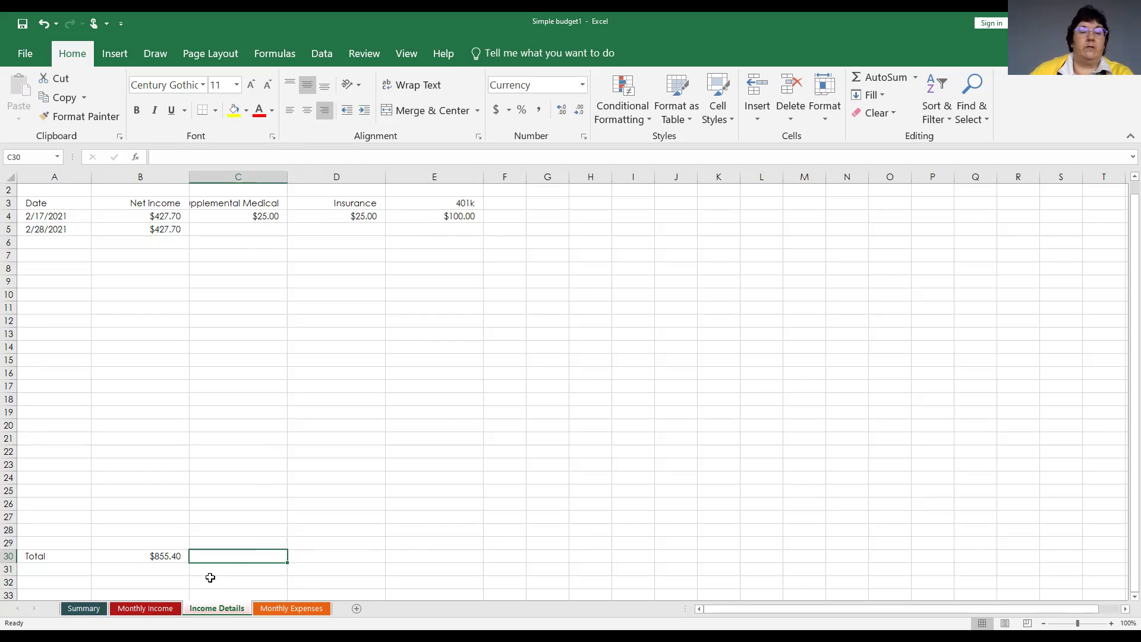
{"action": "left_click", "coordinate": [155, 557]}
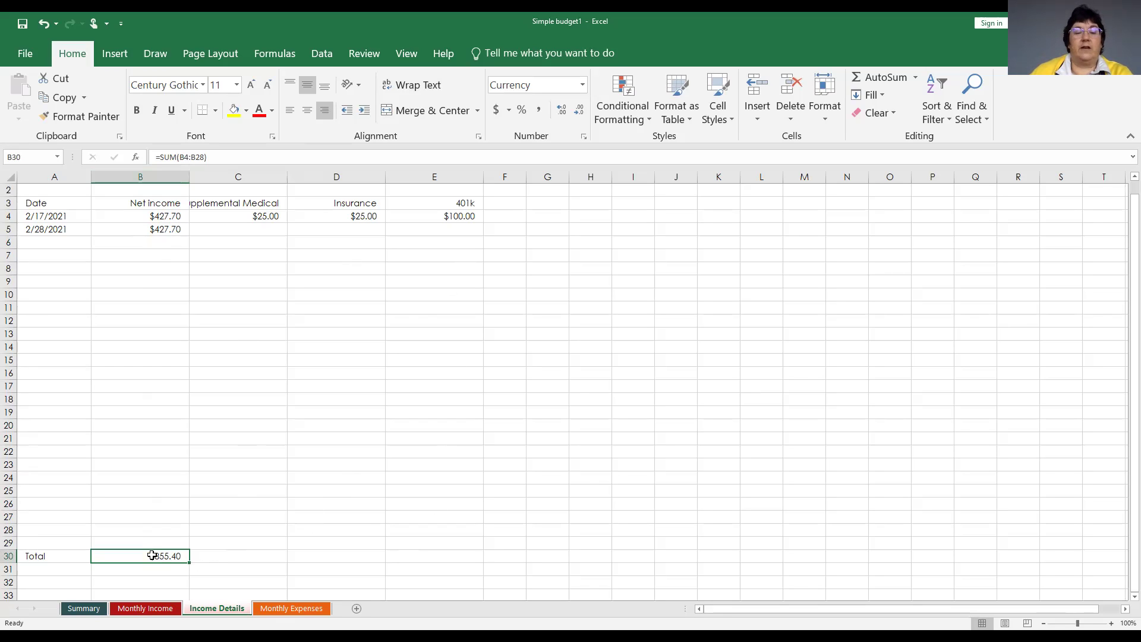
{"action": "left_click_drag", "start_coordinate": [152, 555], "coordinate": [417, 561]}
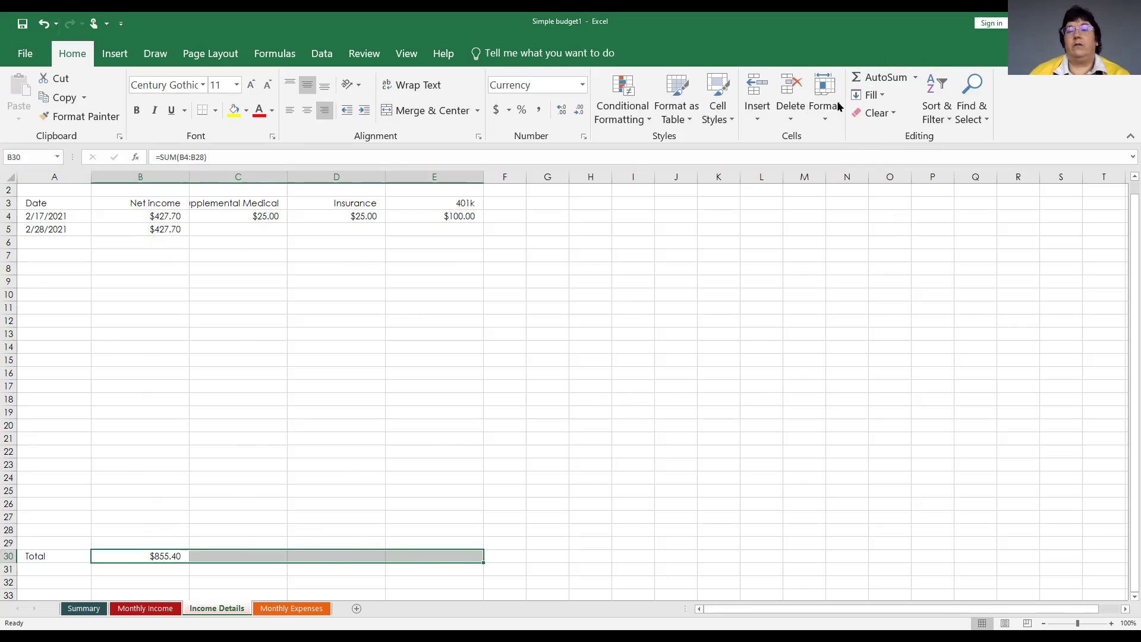
{"action": "left_click", "coordinate": [883, 96]}
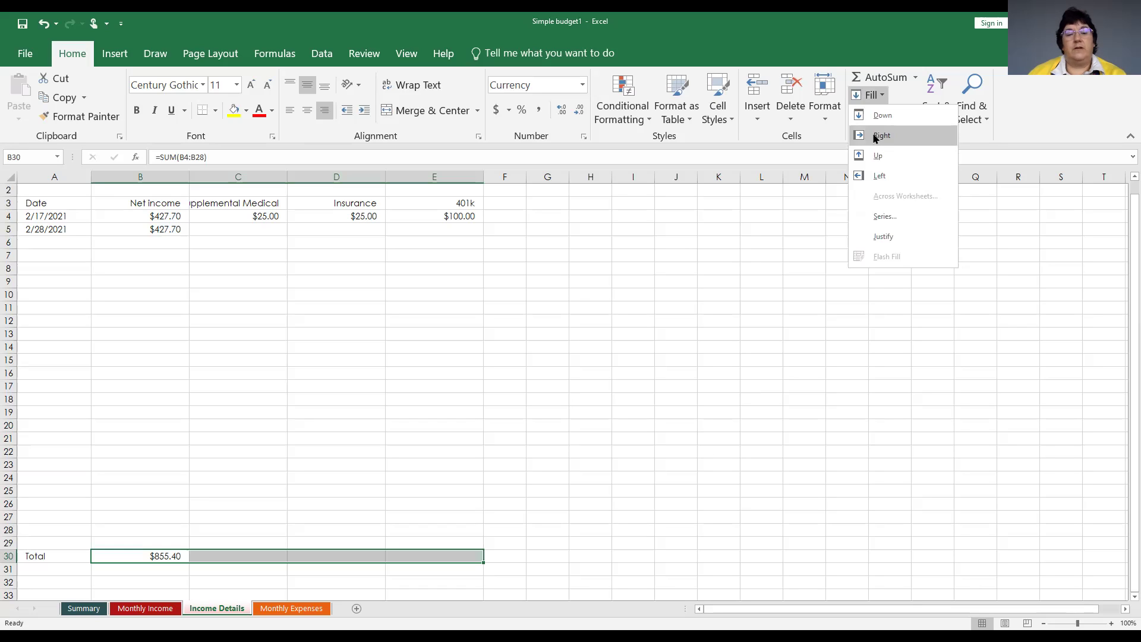
{"action": "left_click", "coordinate": [876, 136]}
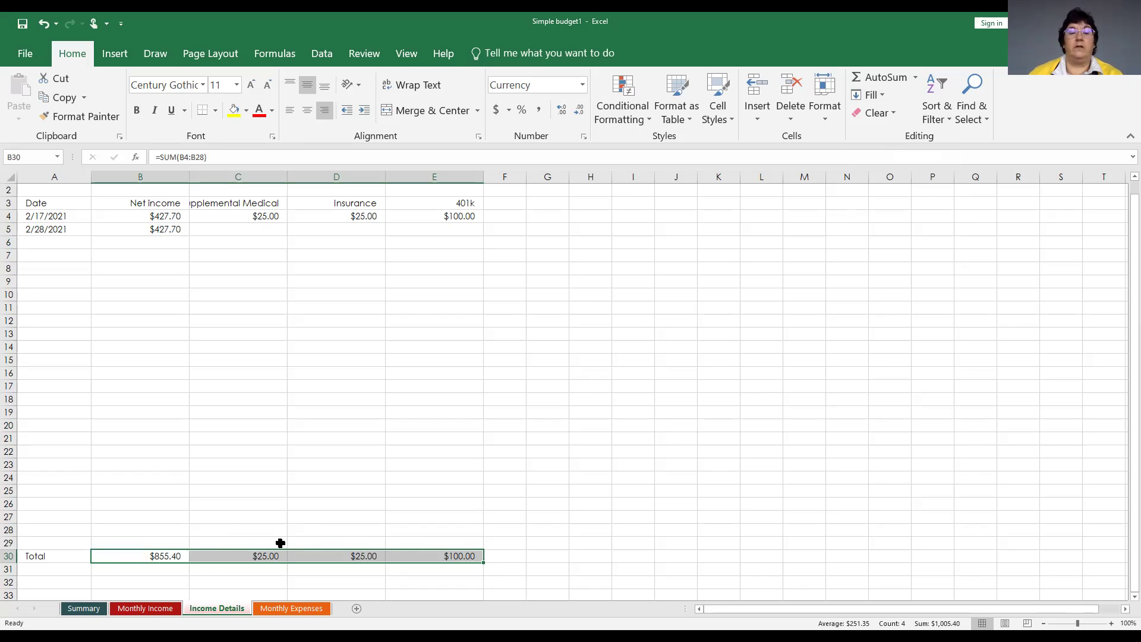
Check the copied totals in C30 and D30, then go to the Monthly Income sheet.
{"action": "left_click", "coordinate": [248, 554]}
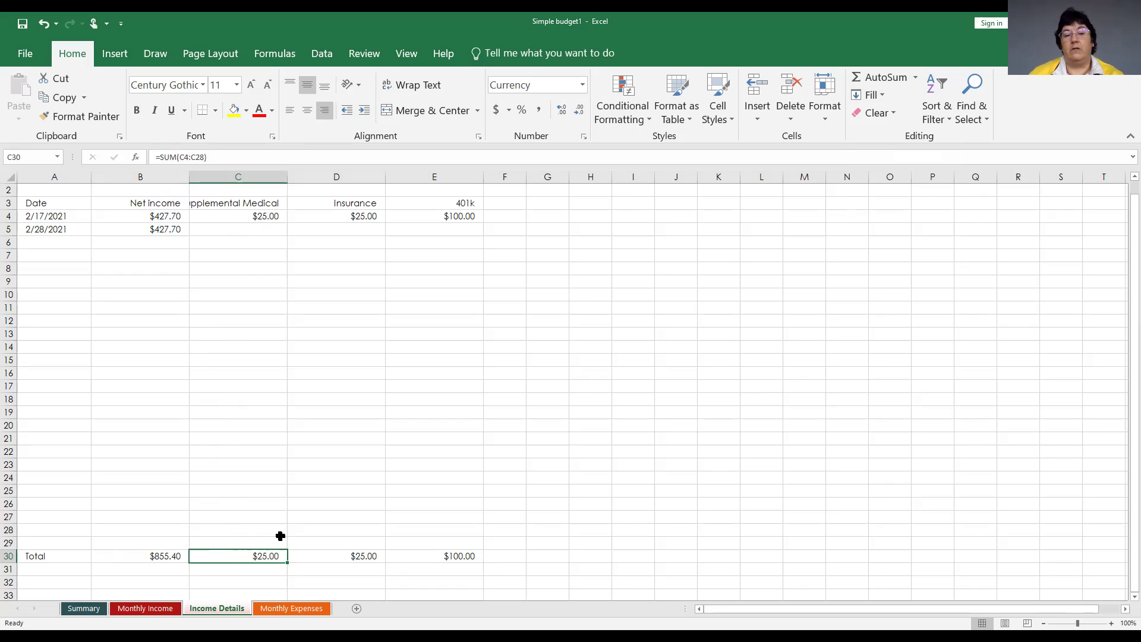
{"action": "left_click", "coordinate": [345, 556]}
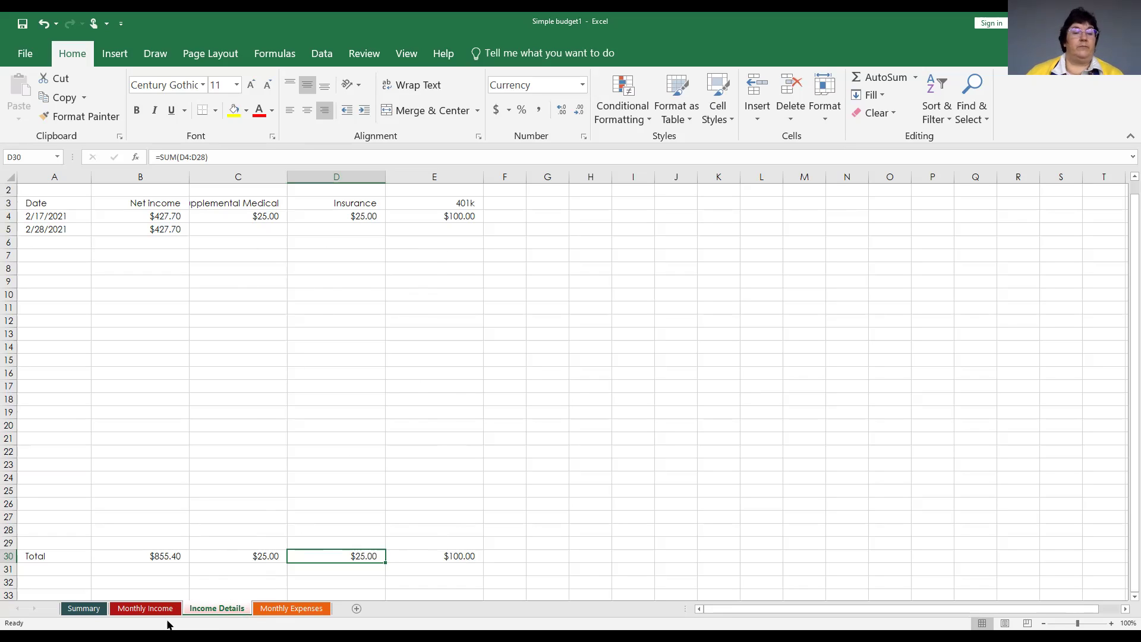
{"action": "left_click", "coordinate": [132, 613]}
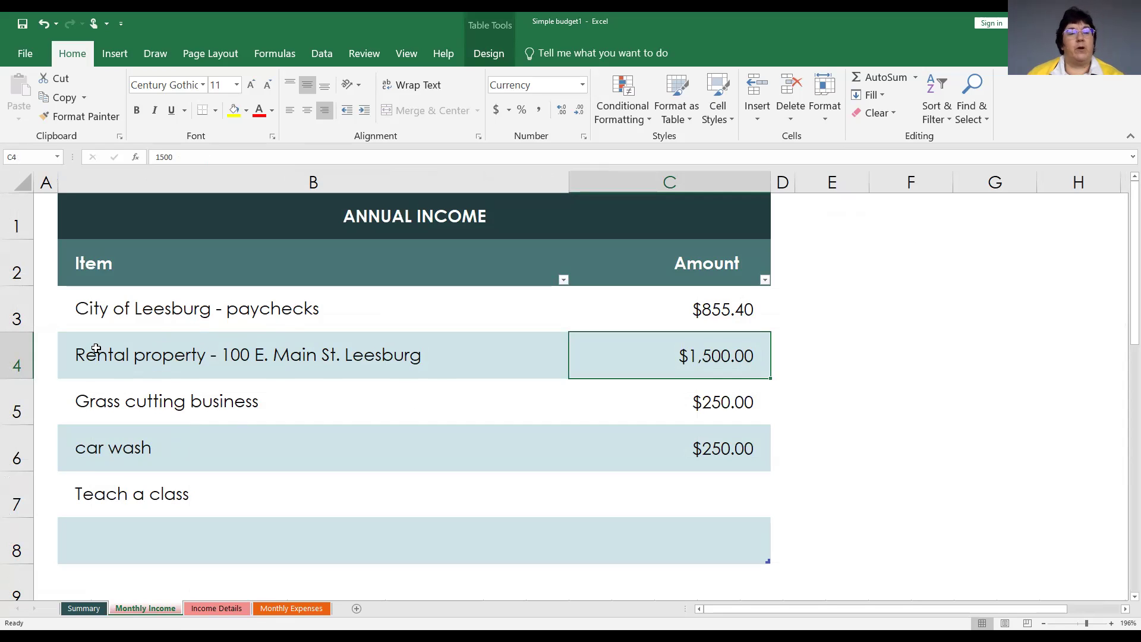
Select whole rows 4–6 (Rental property, Grass cutting business, car wash) via their row headers.
{"action": "left_click", "coordinate": [13, 340]}
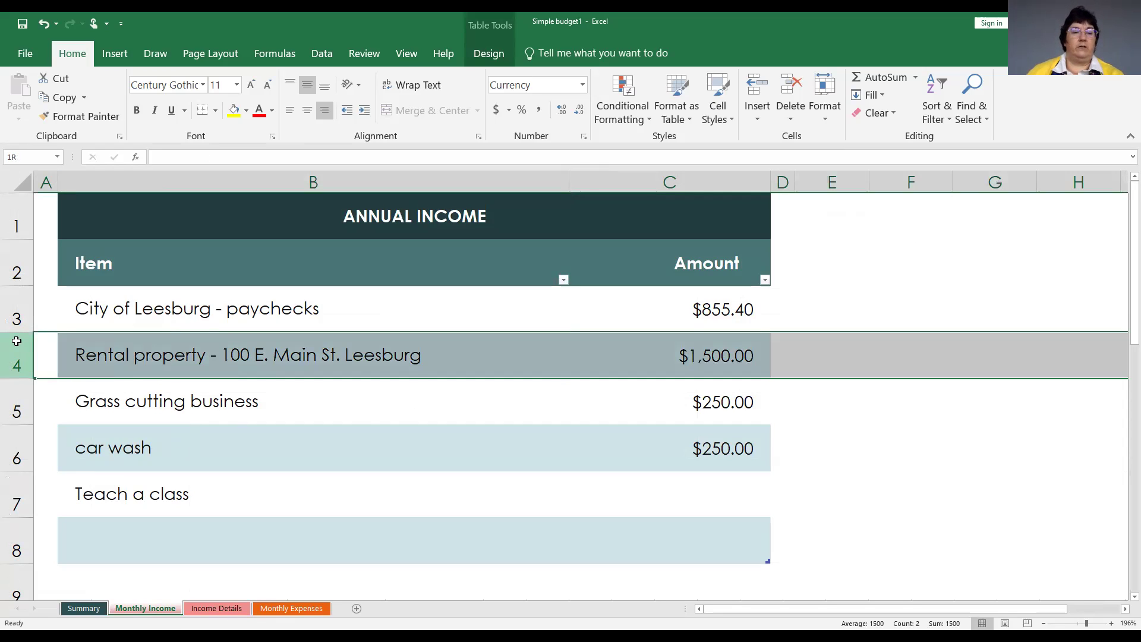
{"action": "left_click_drag", "start_coordinate": [17, 345], "coordinate": [15, 454]}
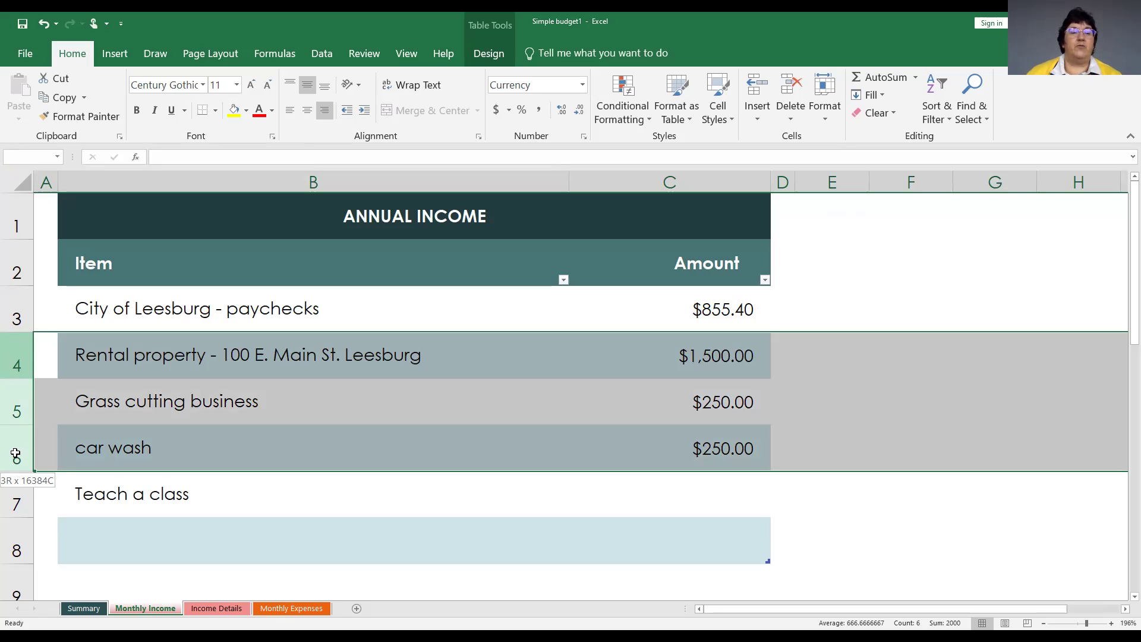
{"action": "left_click_drag", "start_coordinate": [15, 454], "coordinate": [15, 454]}
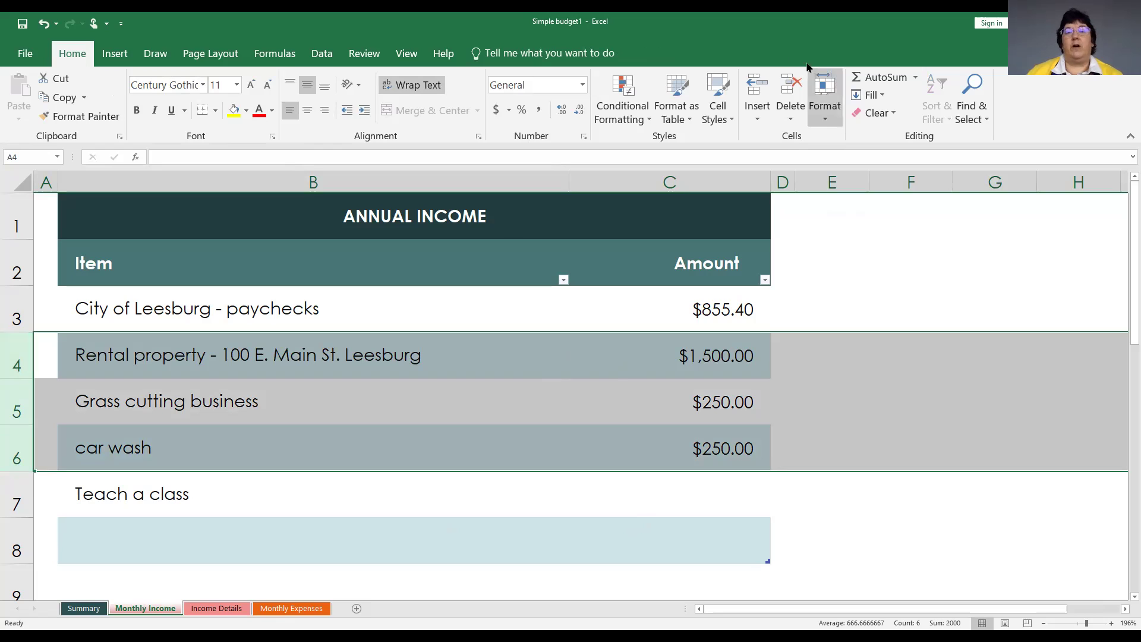
Insert three rows and label them Supplemental medical plan, Insurance plan and 401k in B4:B6.
{"action": "left_click", "coordinate": [755, 88]}
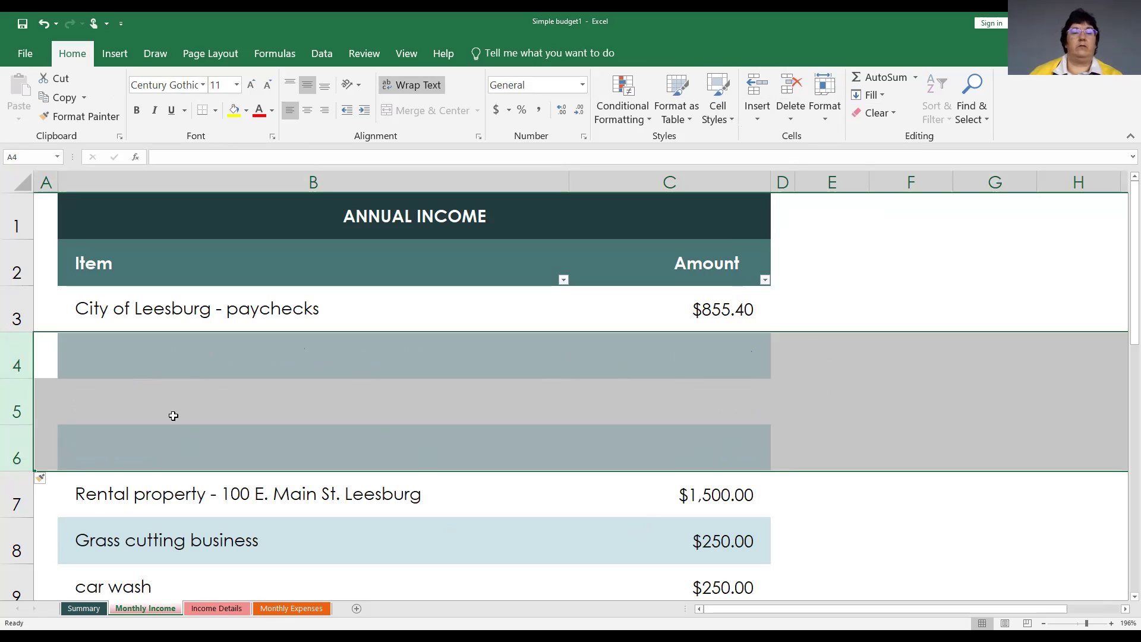
{"action": "left_click", "coordinate": [182, 367]}
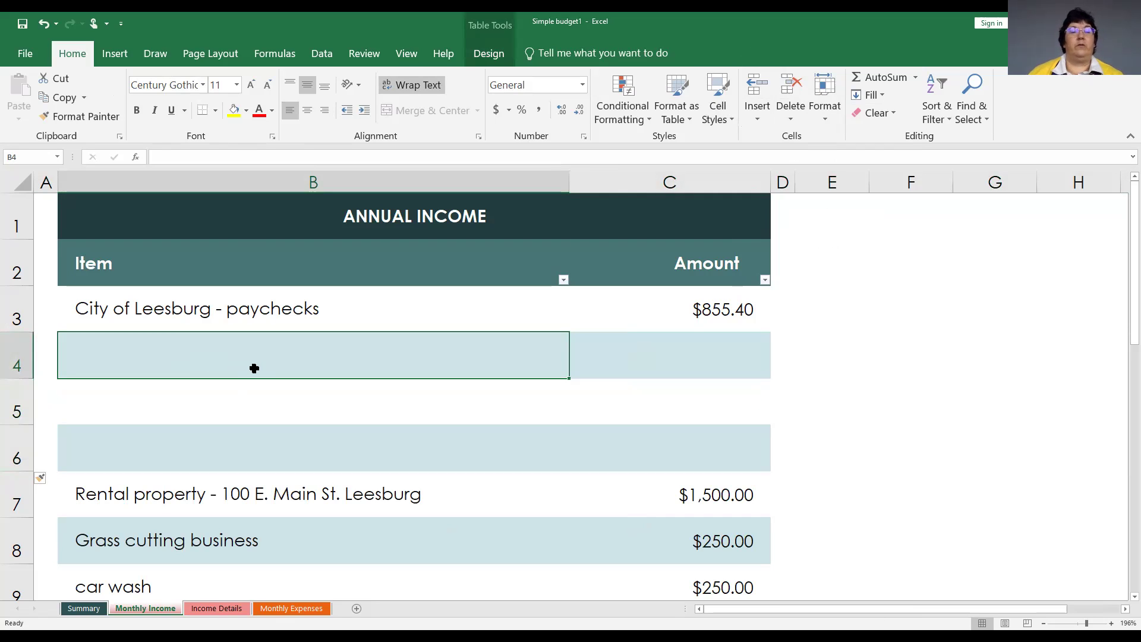
{"action": "left_click", "coordinate": [176, 158]}
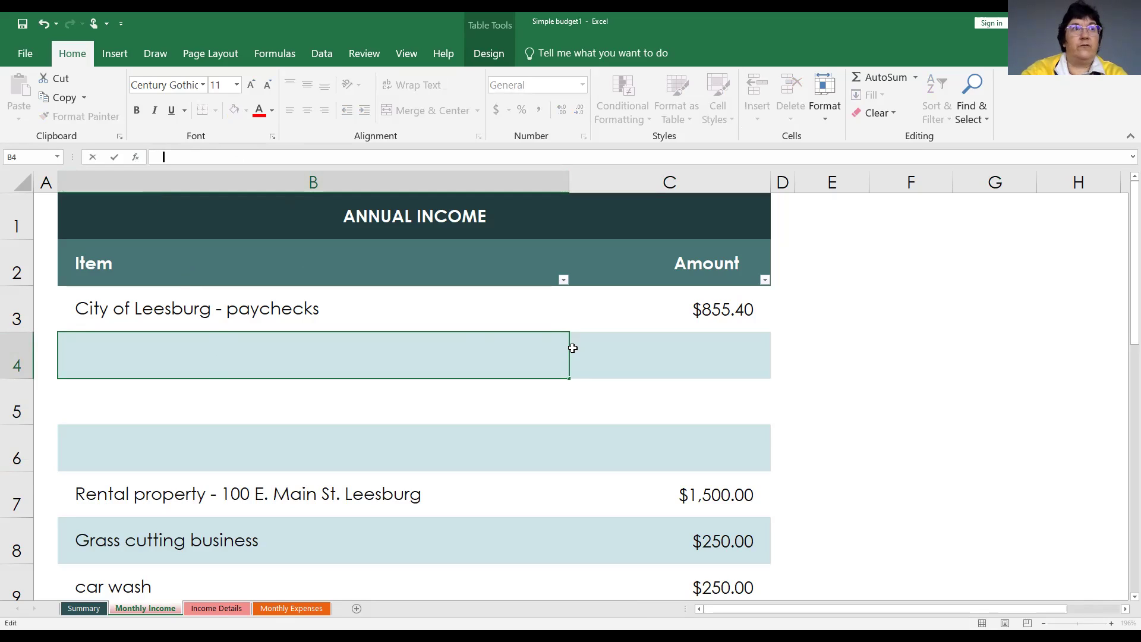
{"action": "type", "text": "Sup"}
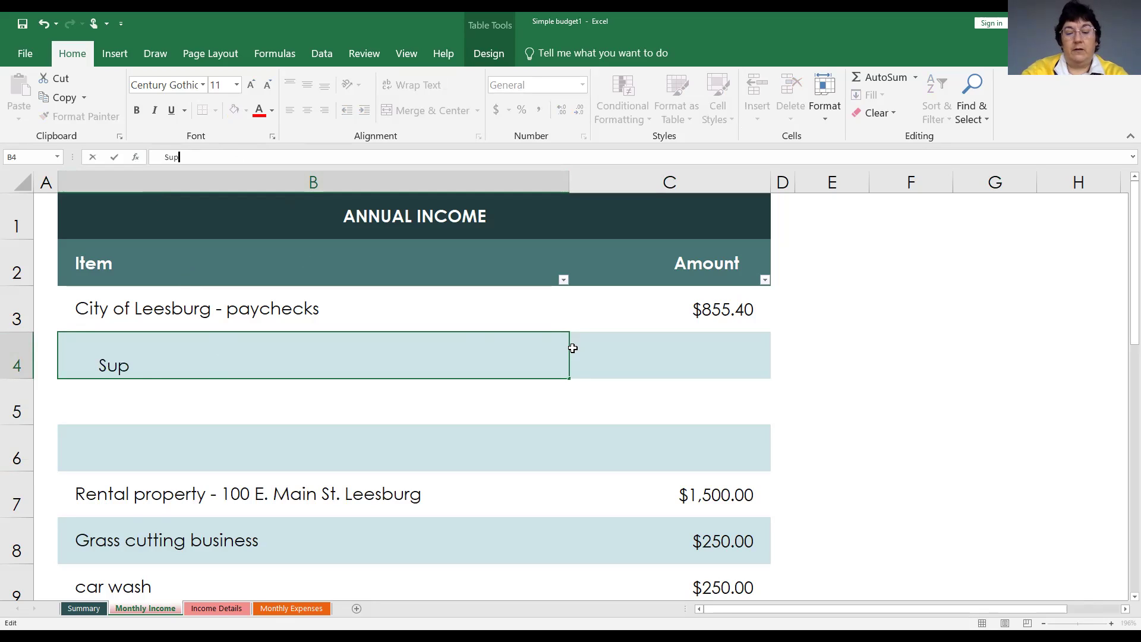
{"action": "type", "text": "plemental"}
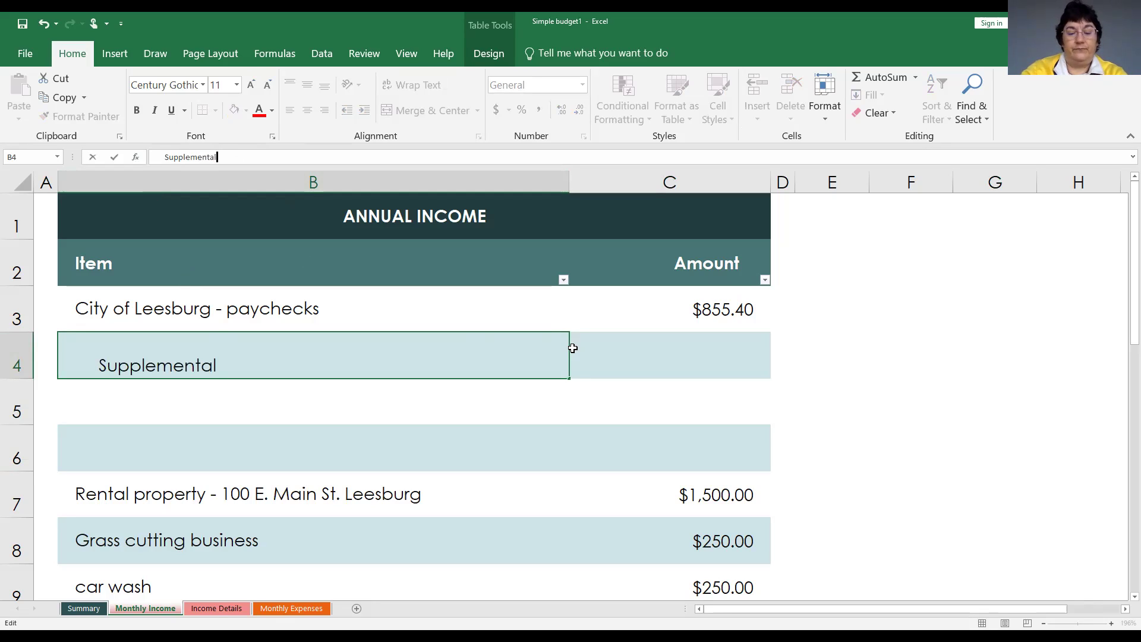
{"action": "type", "text": " medi"}
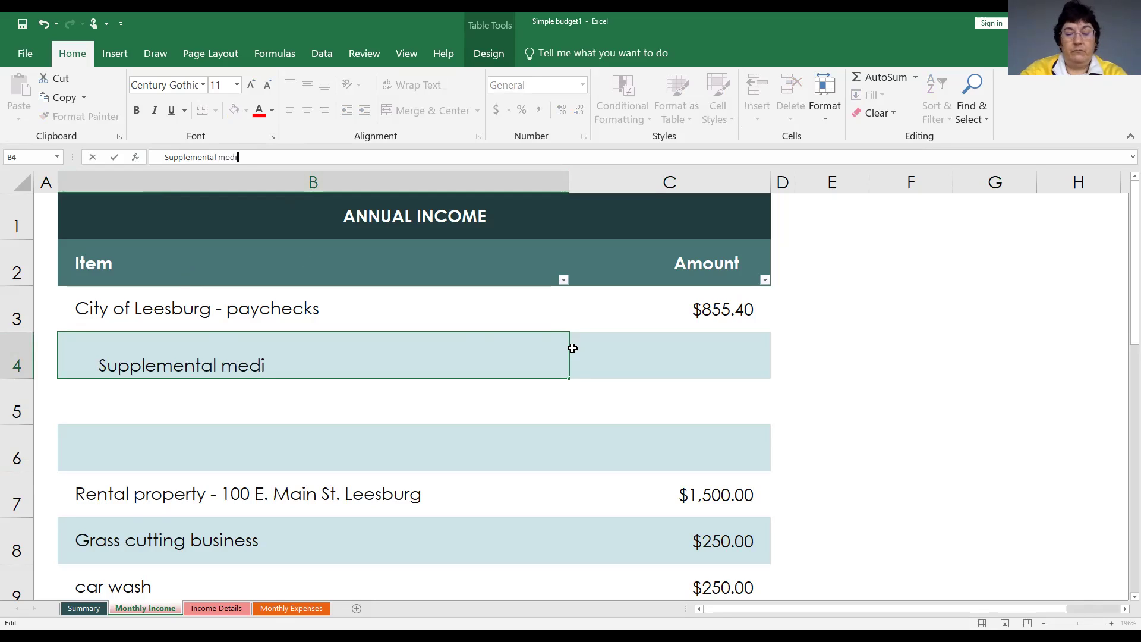
{"action": "type", "text": "cal plan"}
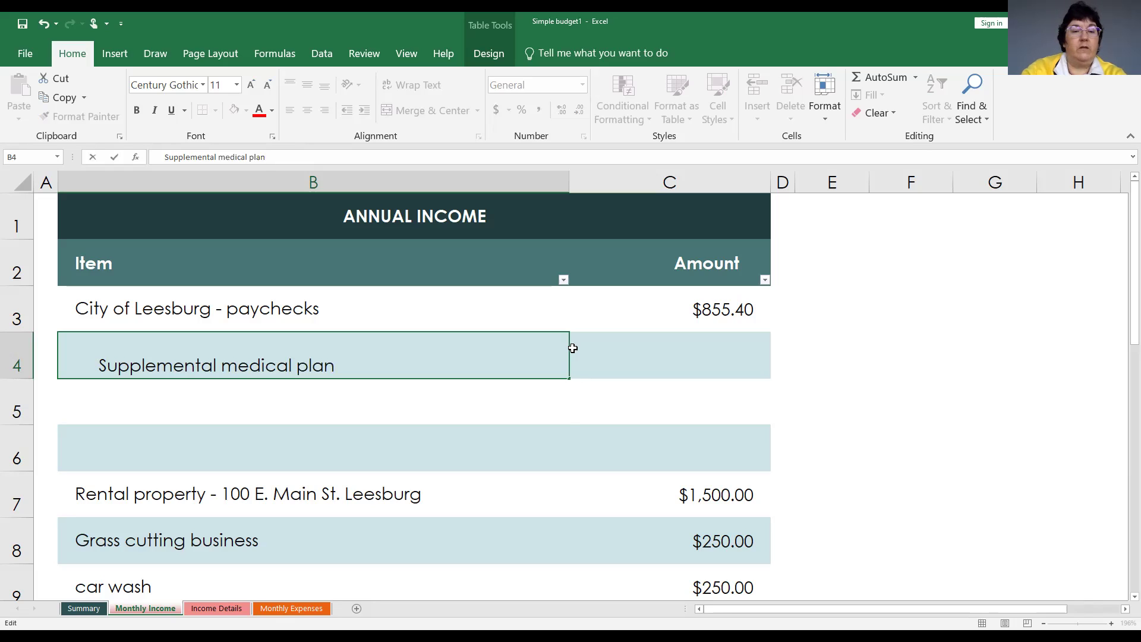
{"action": "key", "text": "Return"}
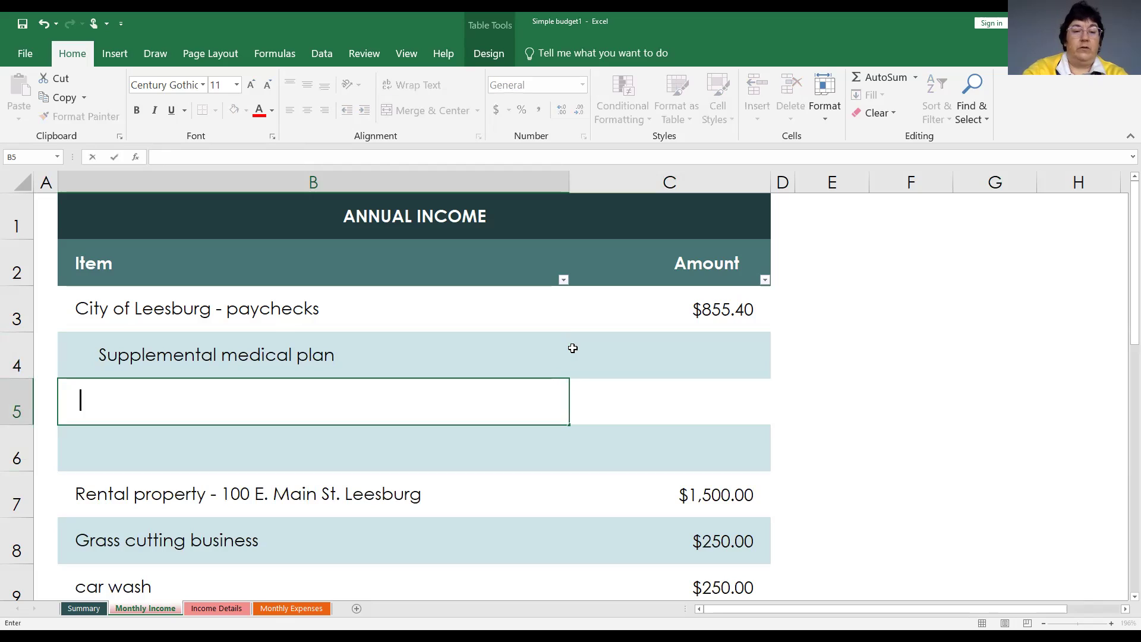
{"action": "type", "text": "Insurance"}
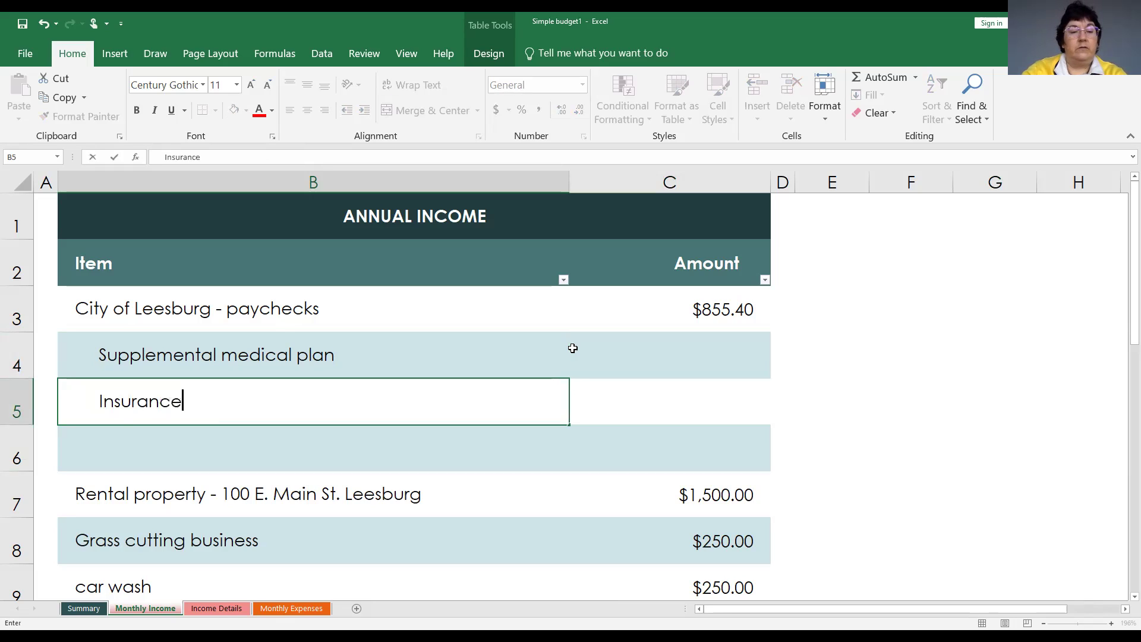
{"action": "type", "text": " plan"}
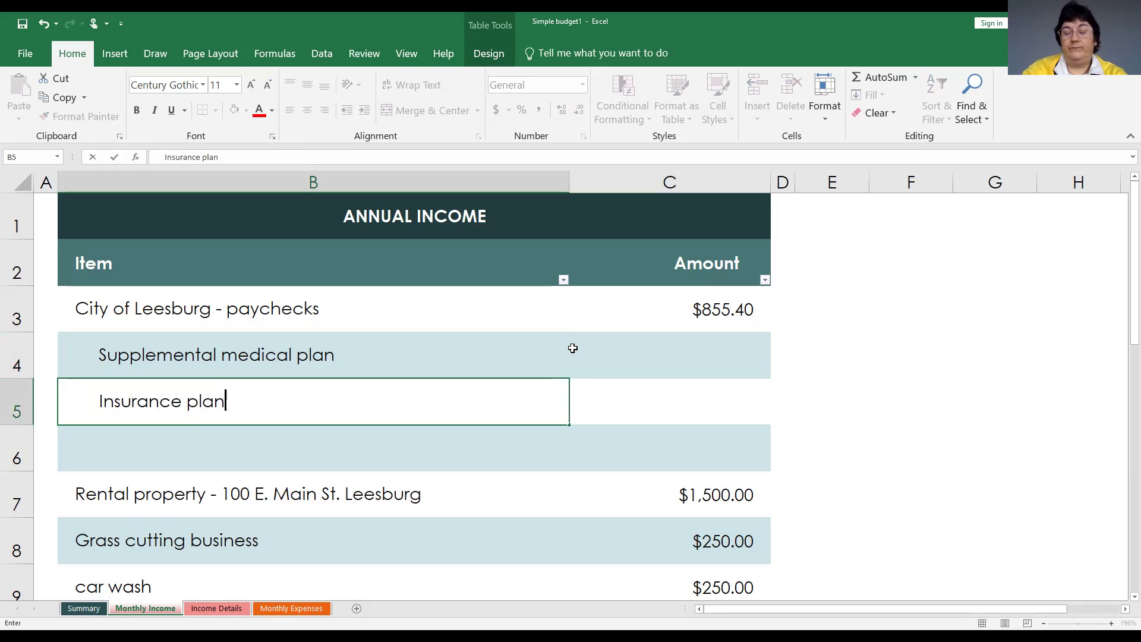
{"action": "key", "text": "Return"}
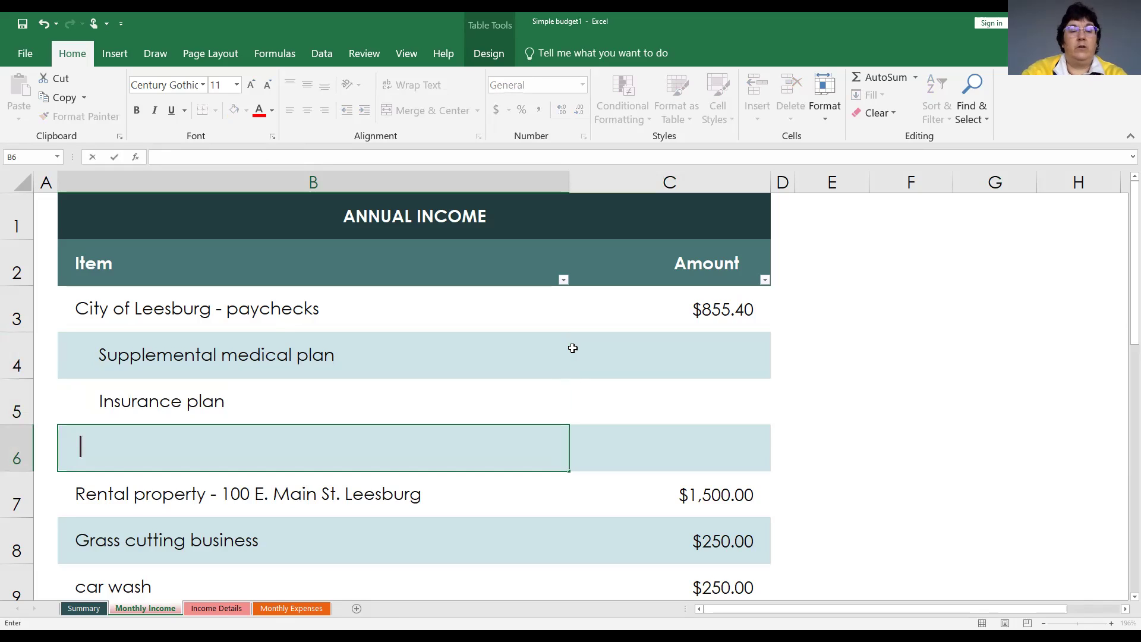
{"action": "type", "text": "401k"}
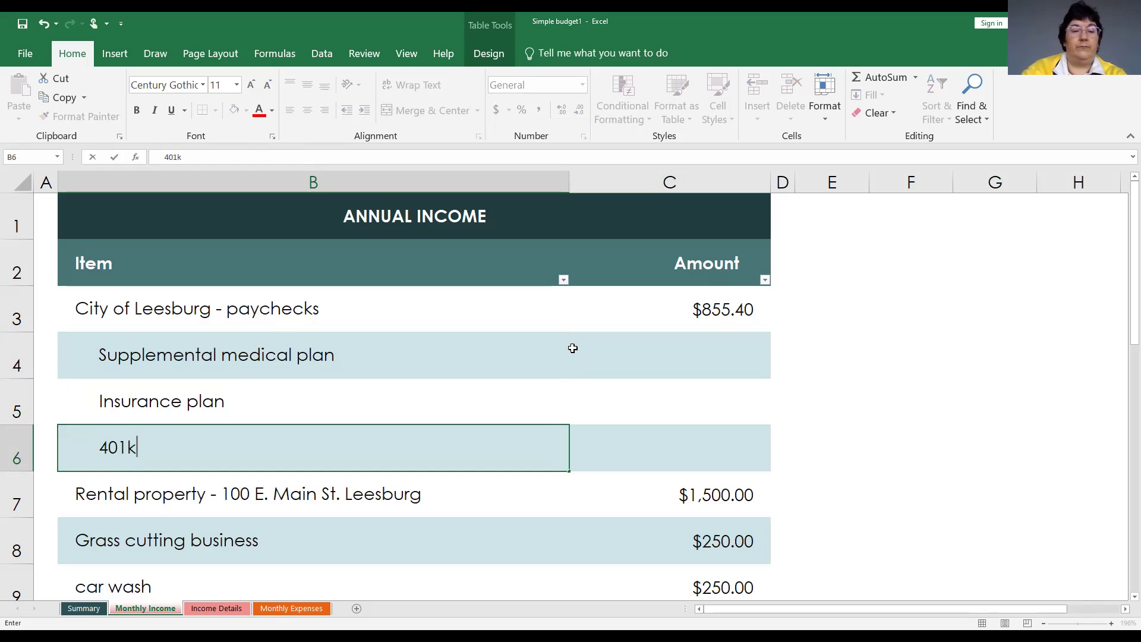
{"action": "key", "text": "Tab"}
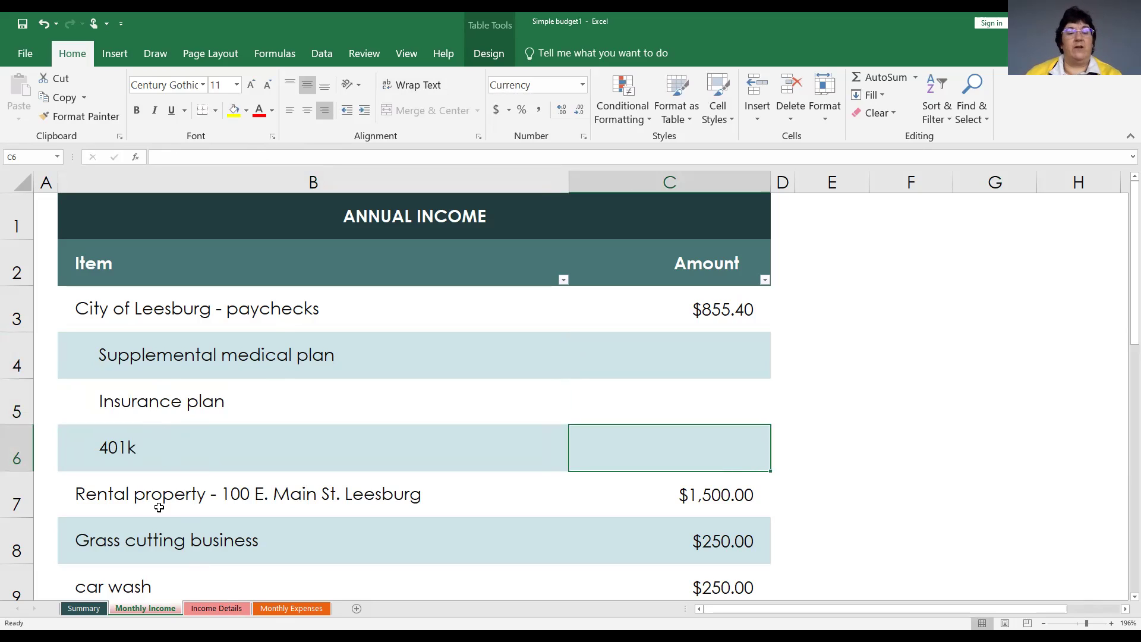
{"action": "left_click", "coordinate": [723, 355]}
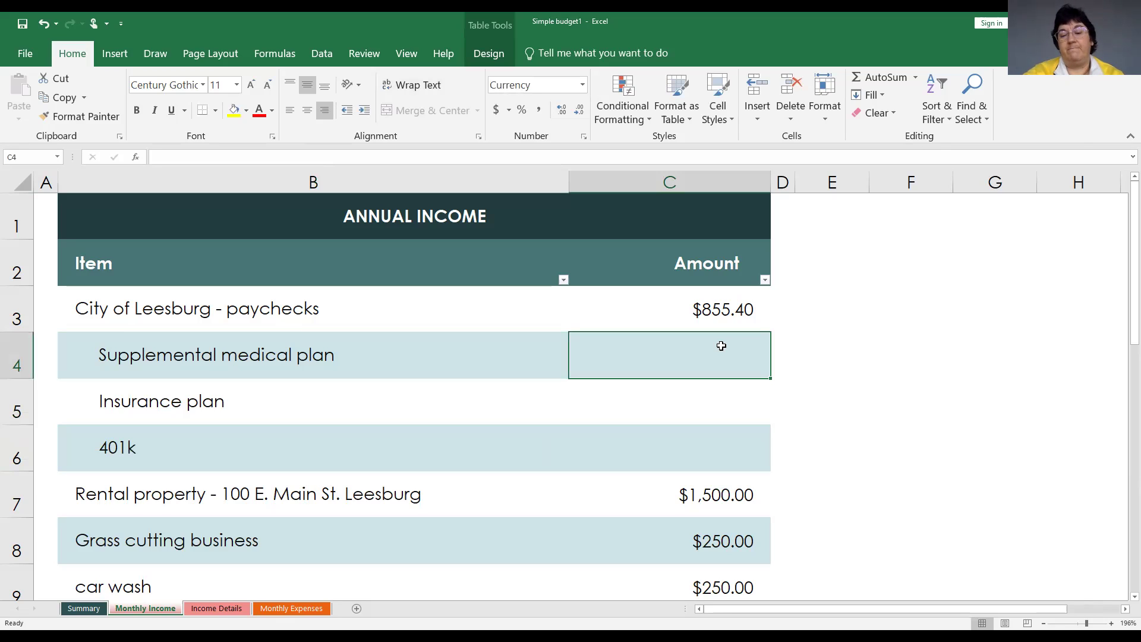
Link C4, C5 and C6 to Income Details C30, D30 and E30 ($25.00, $25.00, $100.00).
{"action": "type", "text": "="}
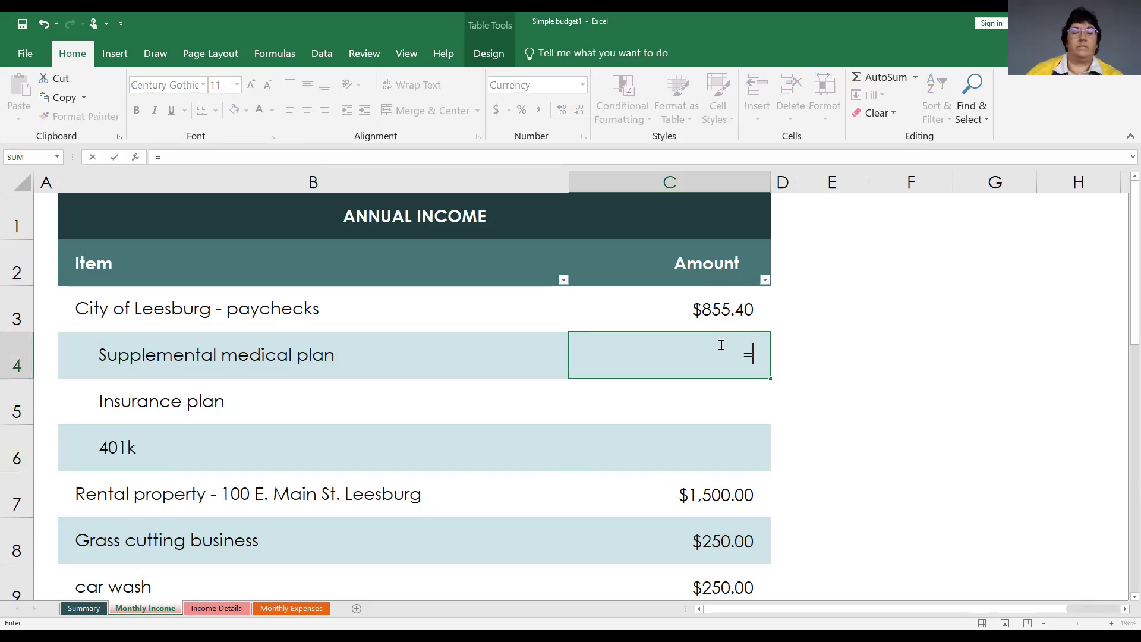
{"action": "left_click", "coordinate": [223, 609]}
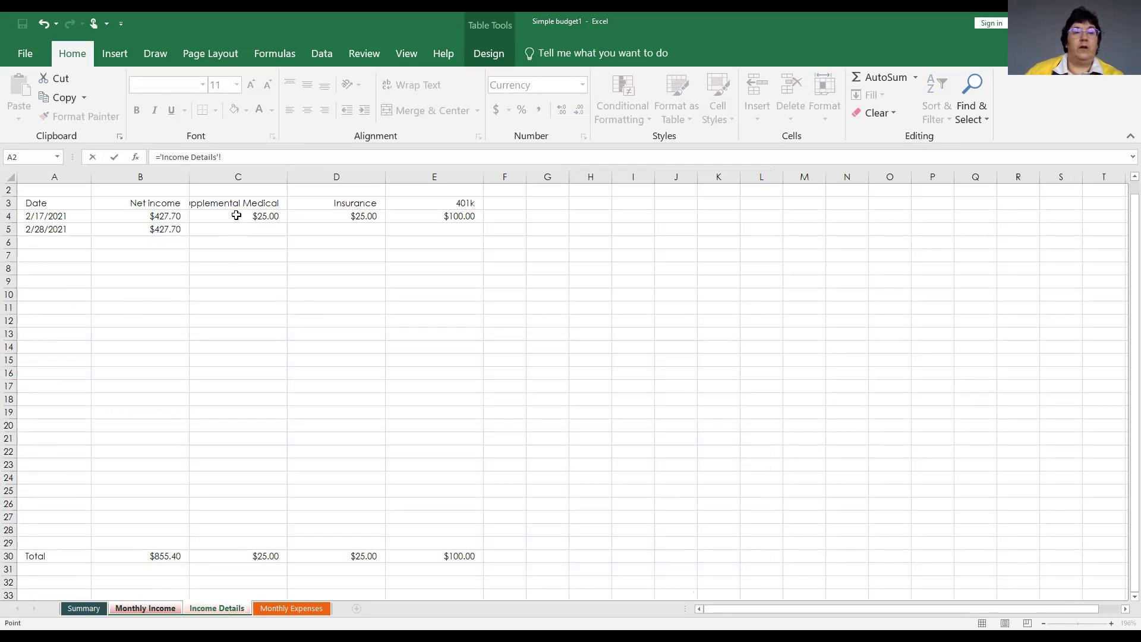
{"action": "left_click", "coordinate": [221, 556]}
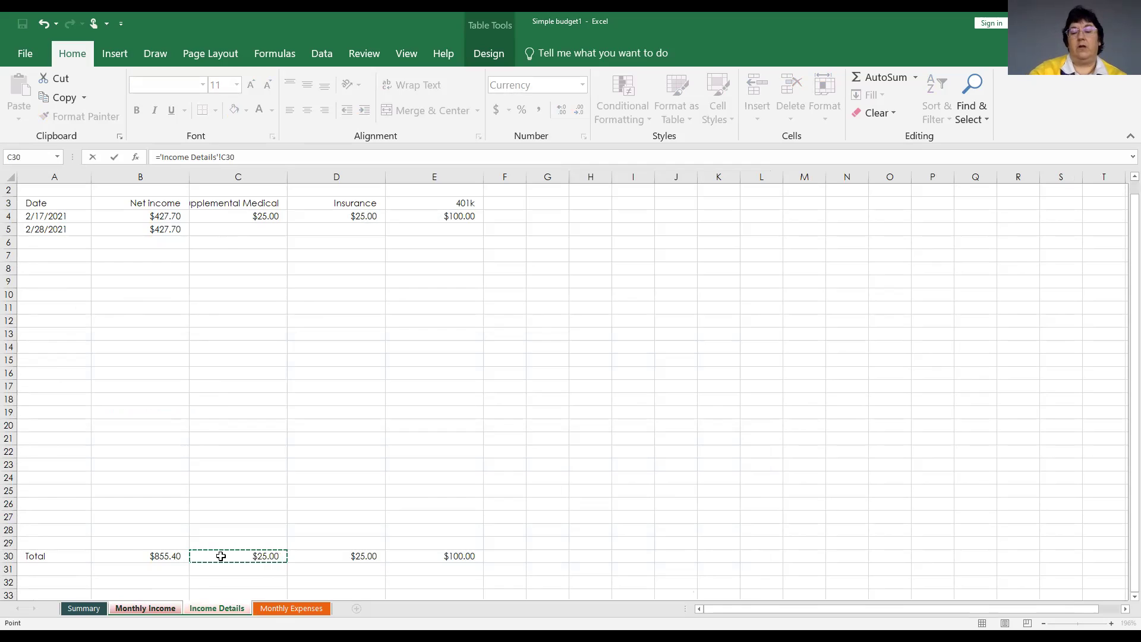
{"action": "key", "text": "Return"}
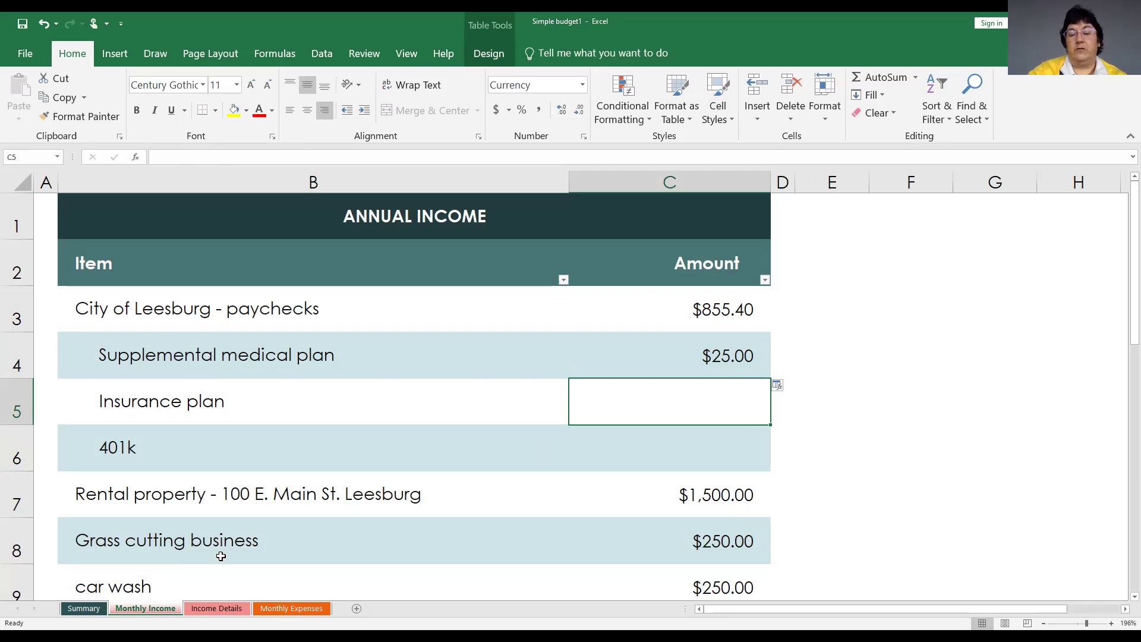
{"action": "type", "text": "="}
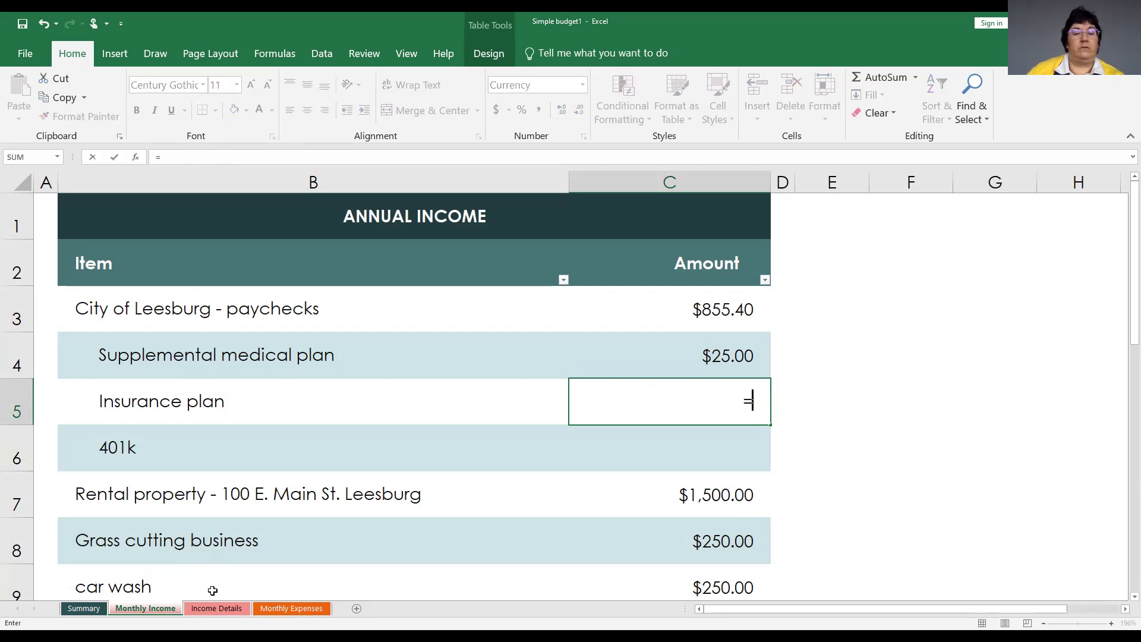
{"action": "left_click", "coordinate": [211, 609]}
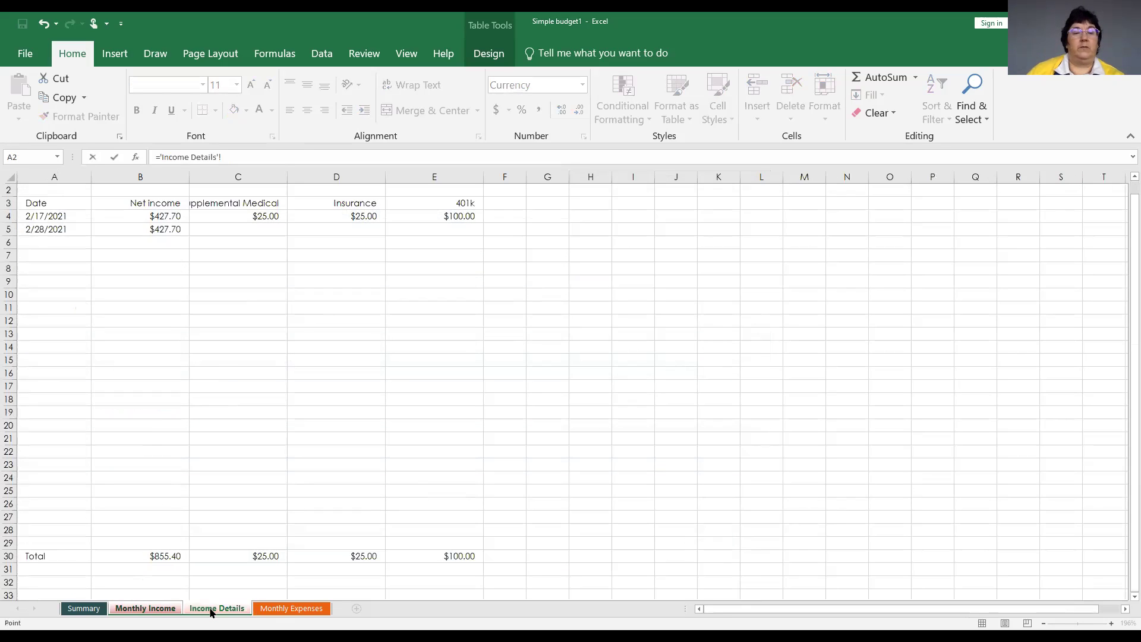
{"action": "left_click", "coordinate": [340, 553]}
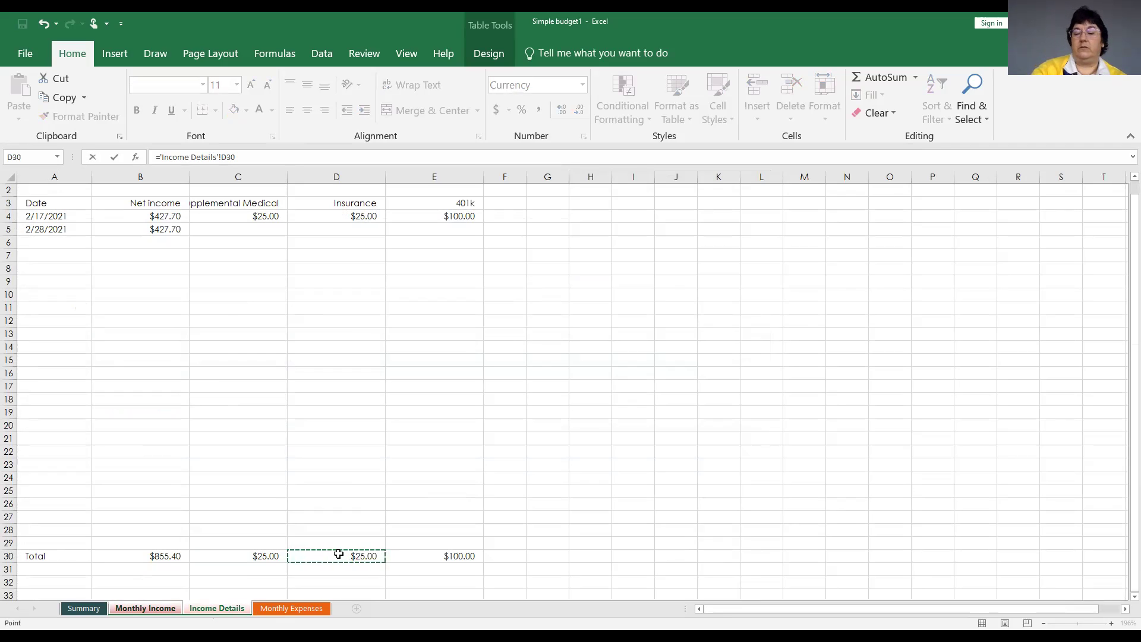
{"action": "key", "text": "Return"}
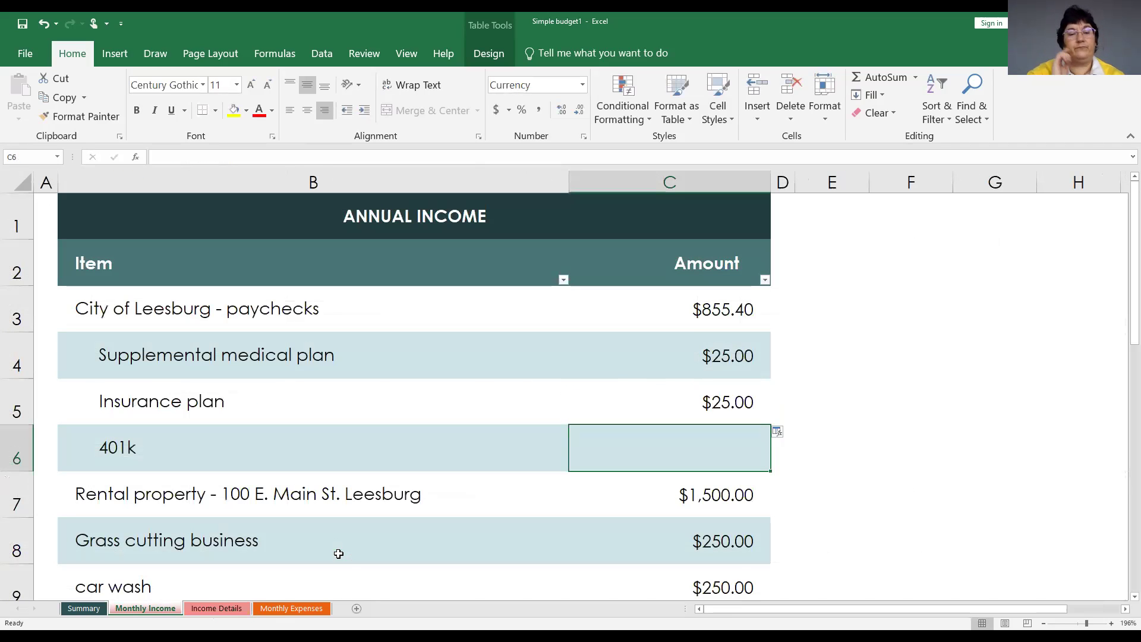
{"action": "type", "text": "="}
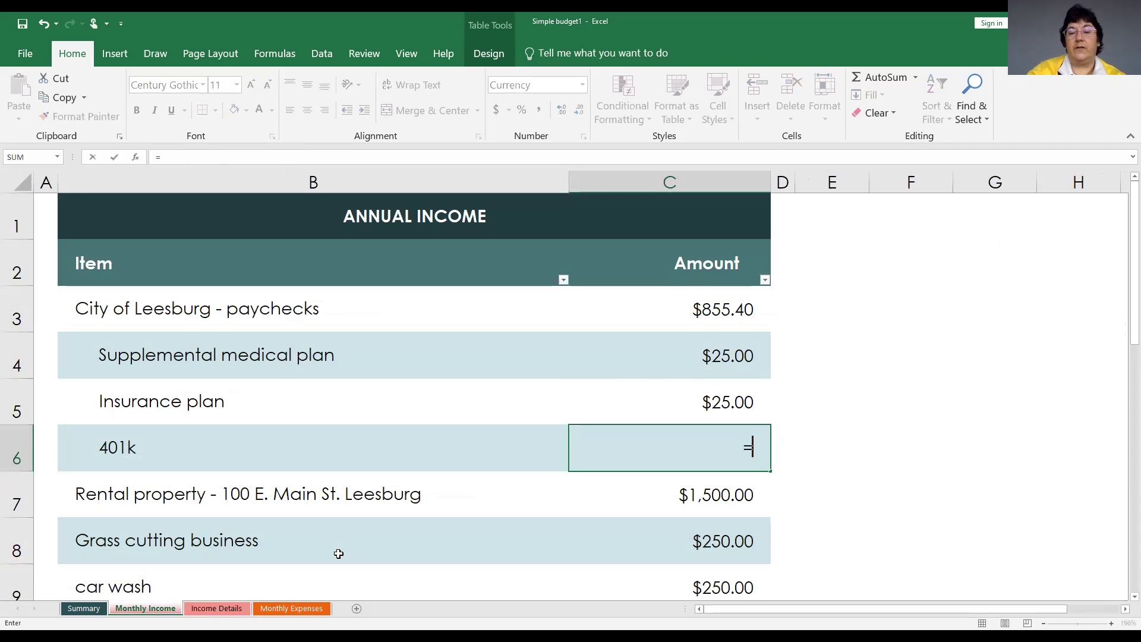
{"action": "left_click", "coordinate": [229, 608]}
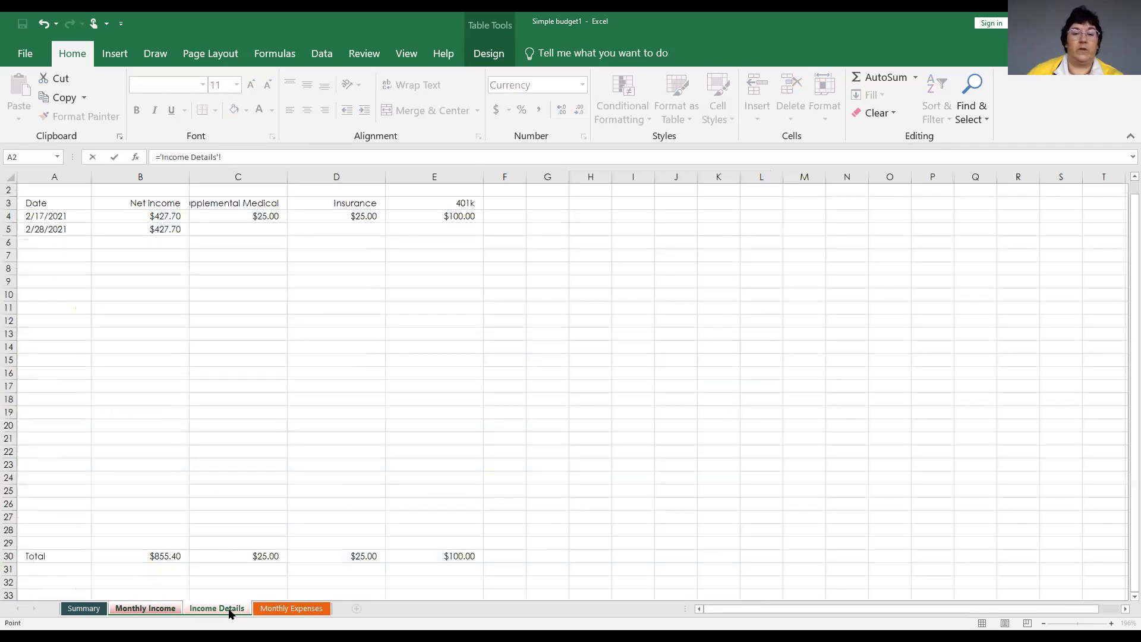
{"action": "left_click", "coordinate": [451, 554]}
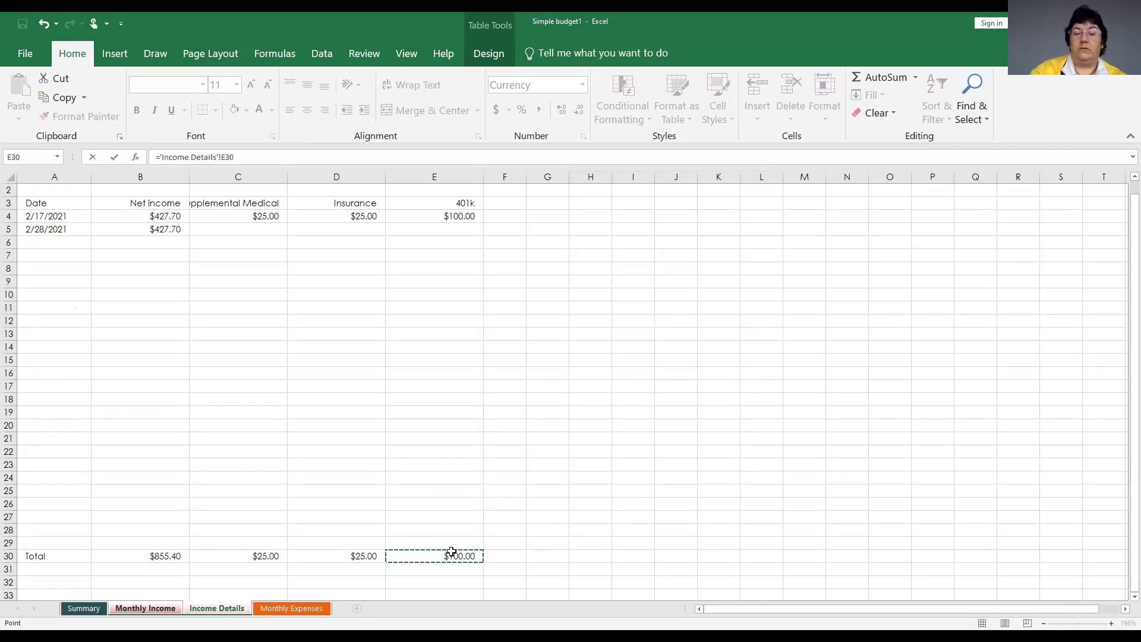
{"action": "key", "text": "Return"}
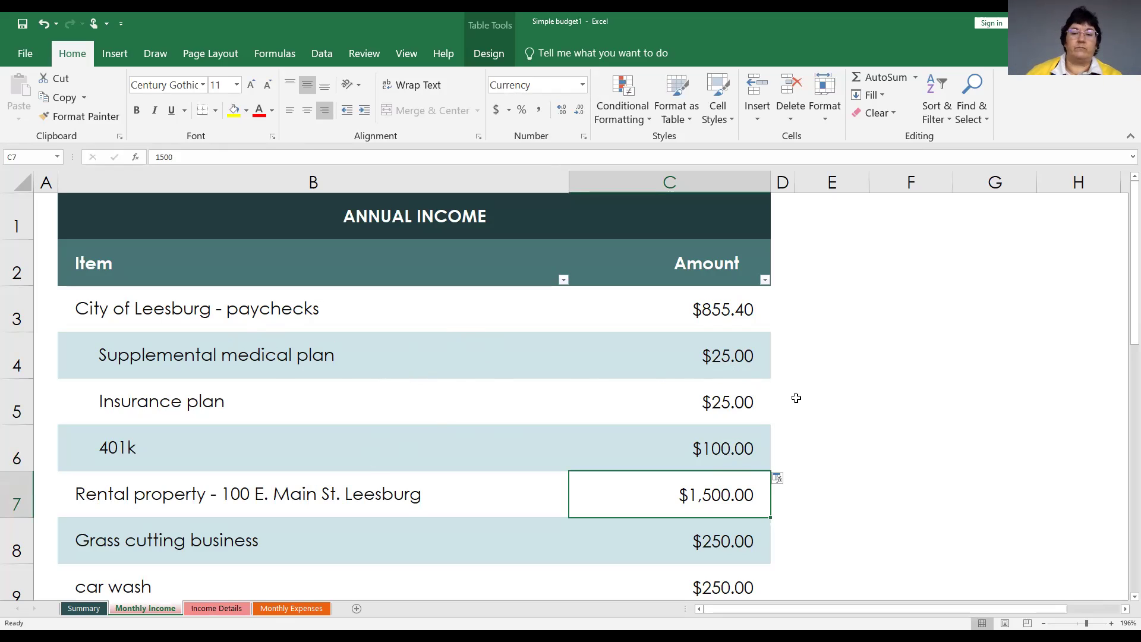
{"action": "scroll", "coordinate": [819, 484], "scroll_direction": "down", "scroll_amount": 2}
{"action": "scroll", "coordinate": [808, 487], "scroll_direction": "up", "scroll_amount": 1}
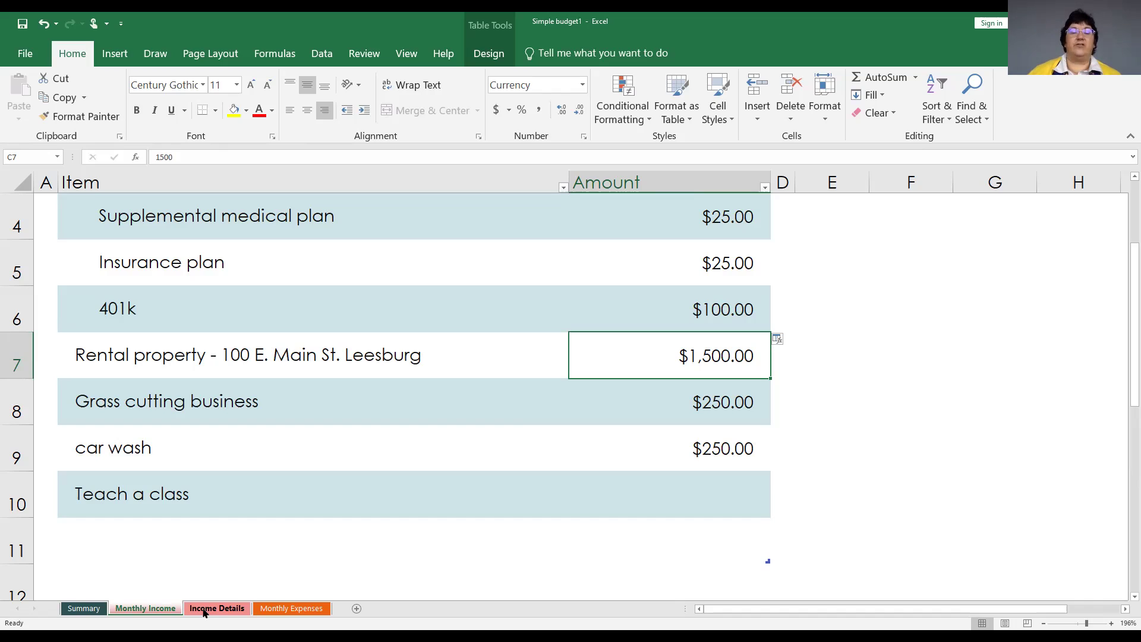
{"action": "scroll", "coordinate": [249, 552], "scroll_direction": "up", "scroll_amount": 1}
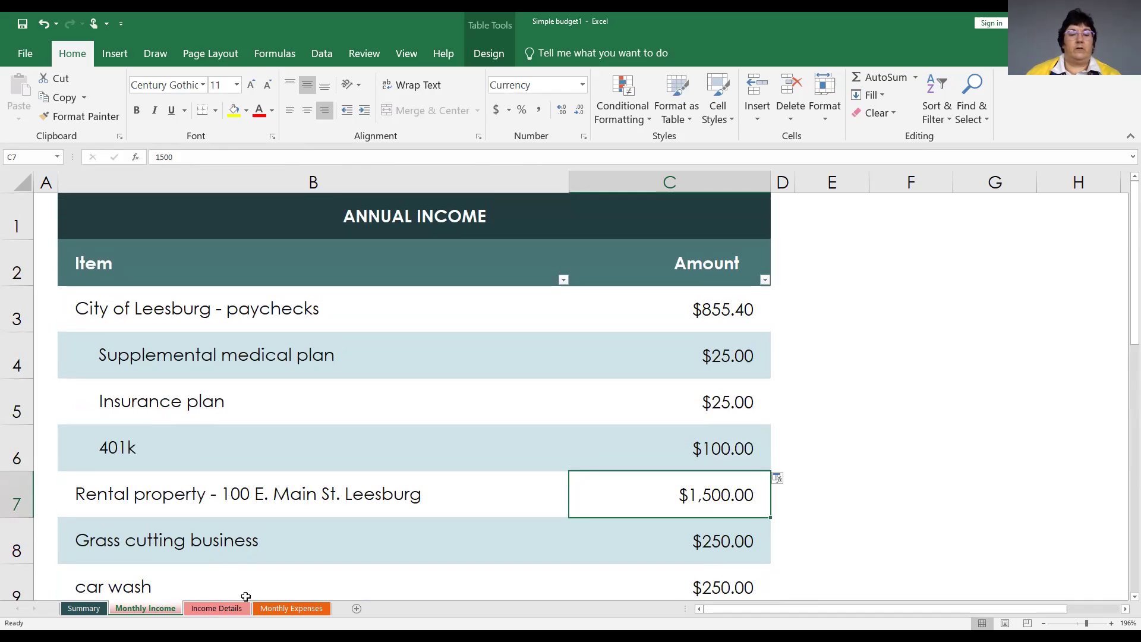
On Monthly Expenses, zoom in and replace MONTHLY with ANNUAL in the B1 title.
{"action": "left_click", "coordinate": [277, 608]}
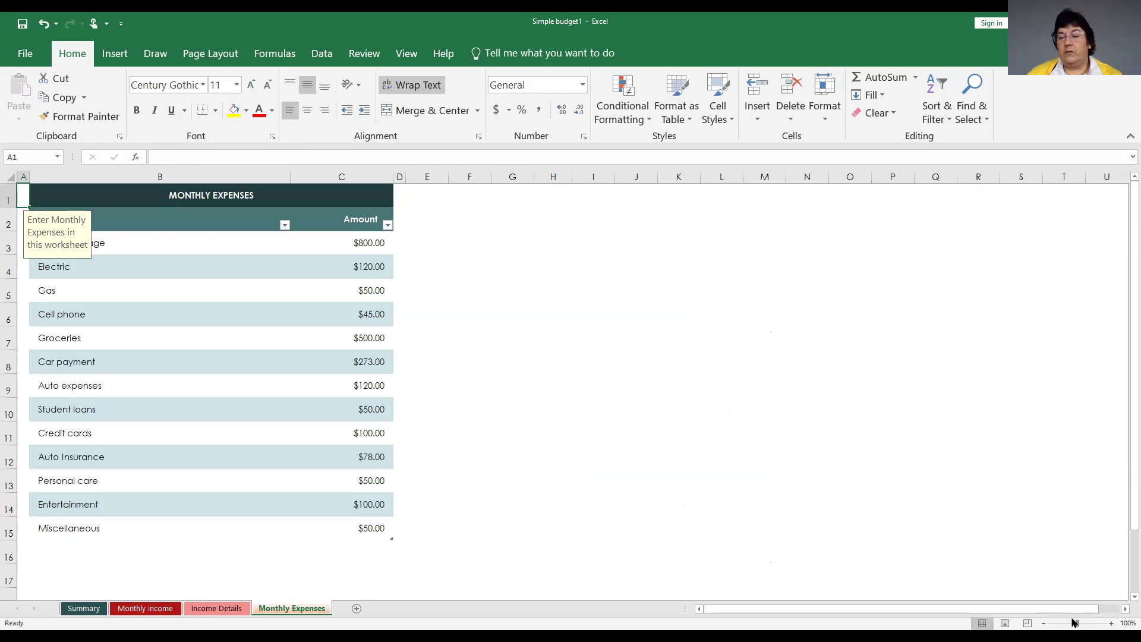
{"action": "left_click_drag", "start_coordinate": [1076, 623], "coordinate": [1088, 623]}
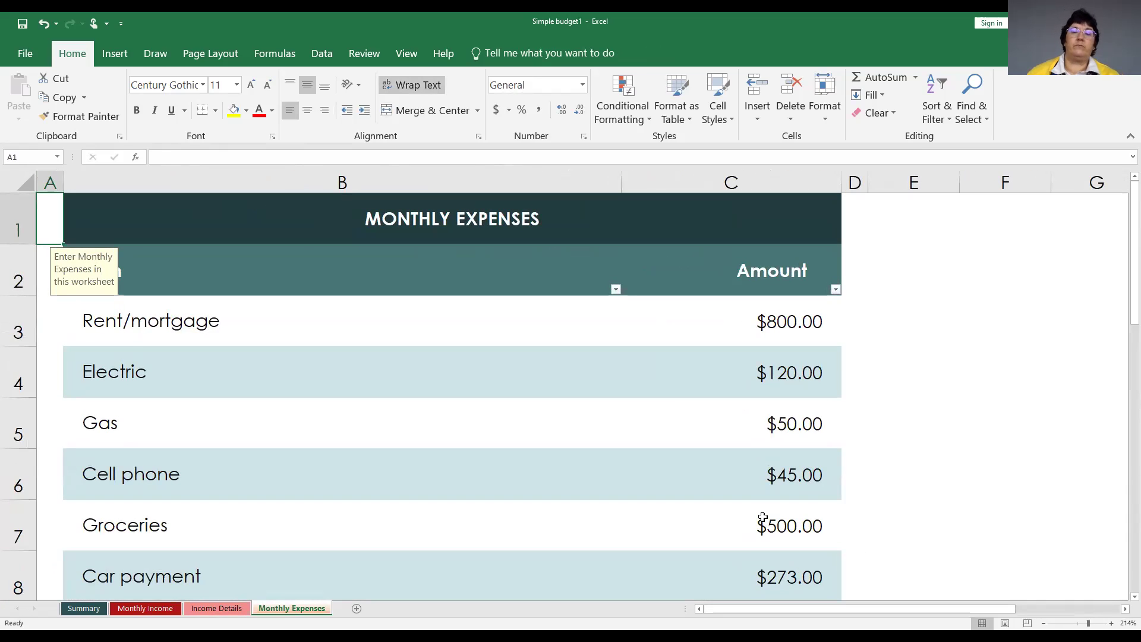
{"action": "left_click", "coordinate": [407, 229]}
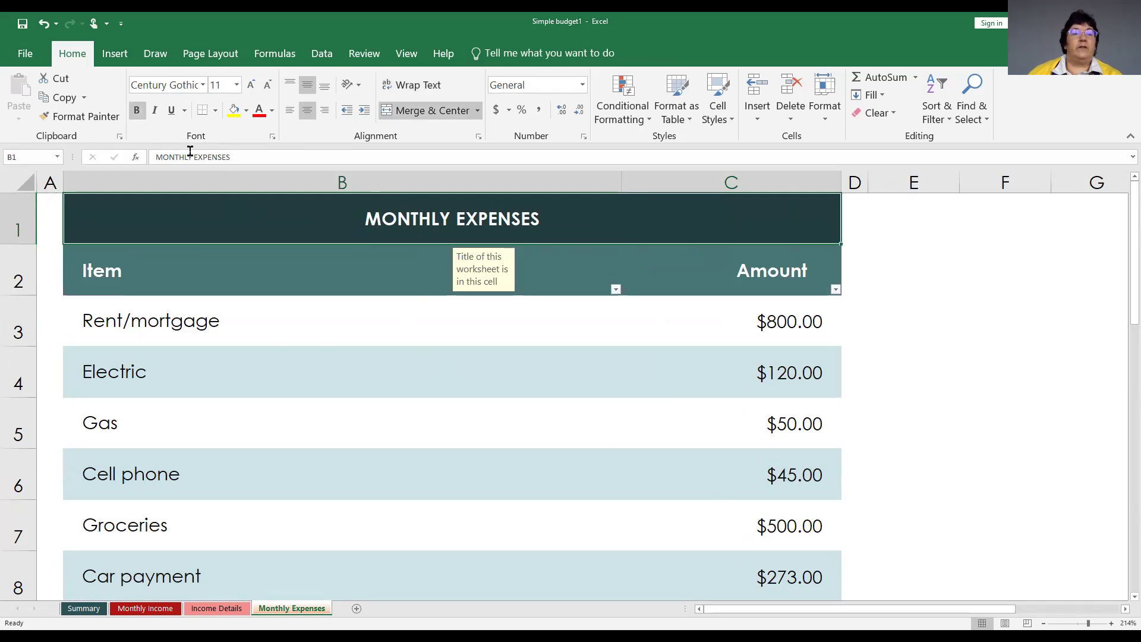
{"action": "left_click_drag", "start_coordinate": [192, 156], "coordinate": [129, 156]}
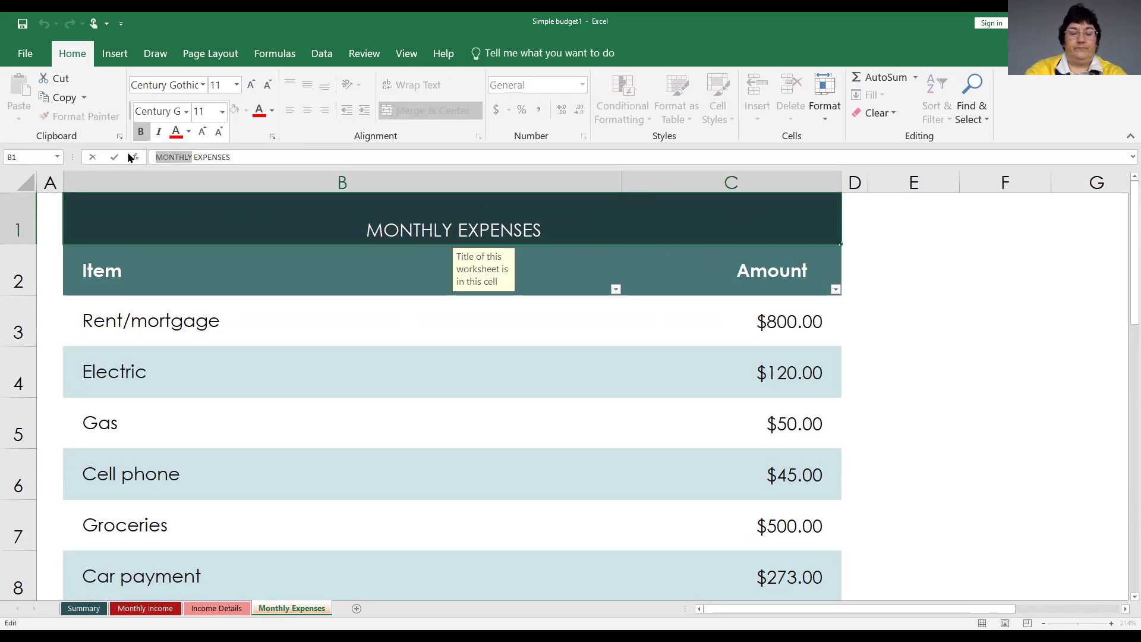
{"action": "type", "text": "ANNUA"}
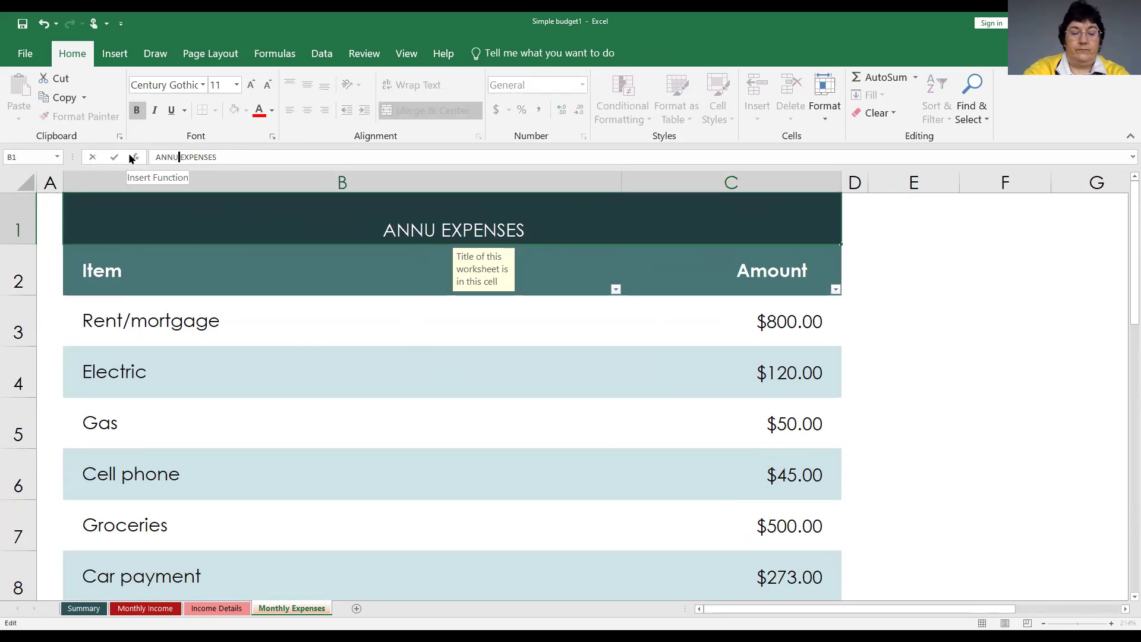
{"action": "type", "text": "L"}
{"action": "key", "text": "Return"}
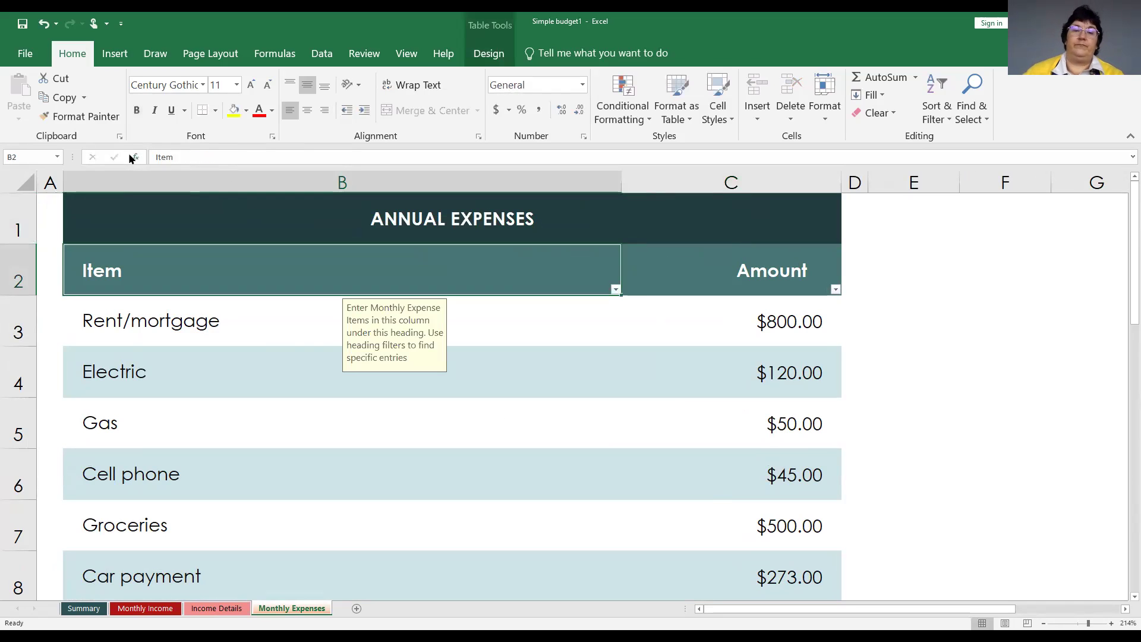
{"action": "left_click", "coordinate": [190, 325]}
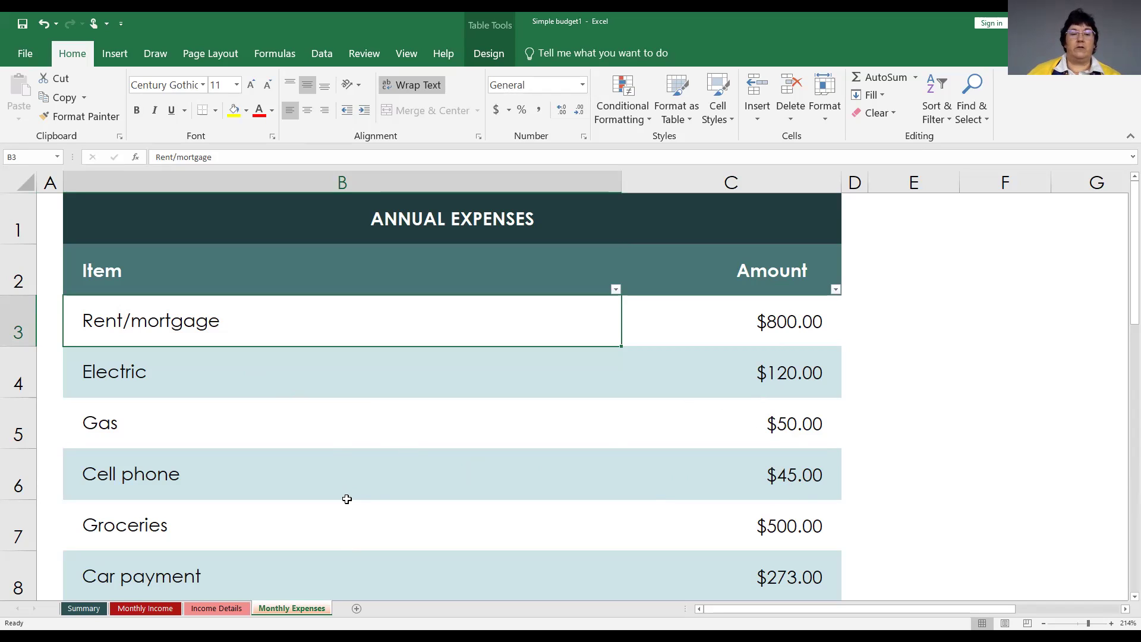
{"action": "scroll", "coordinate": [347, 499], "scroll_direction": "down", "scroll_amount": 1}
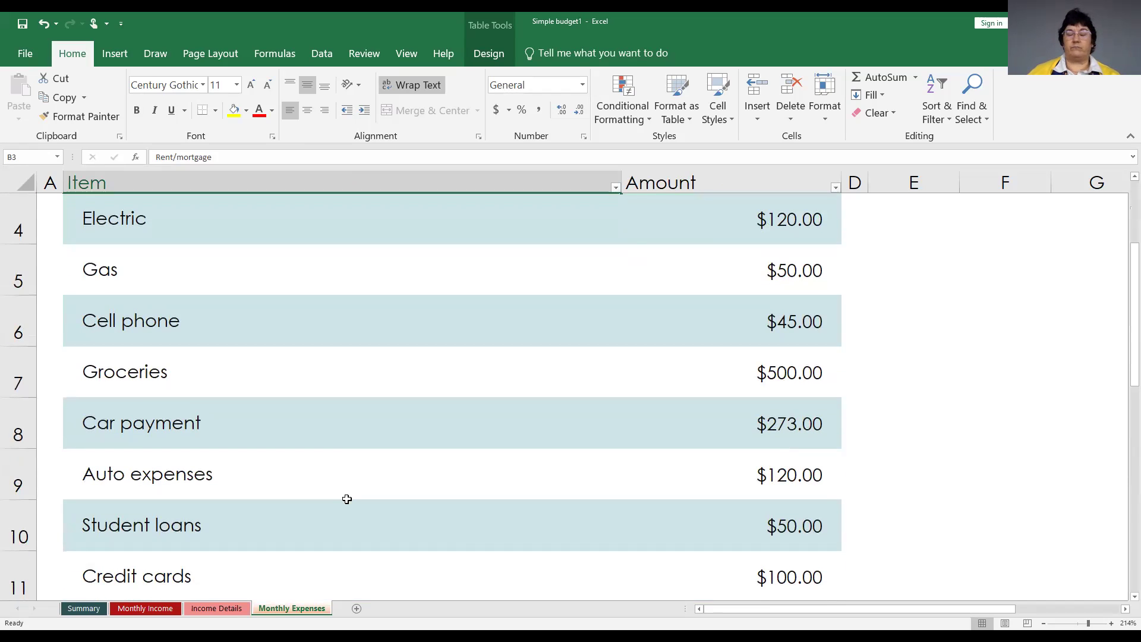
{"action": "scroll", "coordinate": [347, 499], "scroll_direction": "down", "scroll_amount": 1}
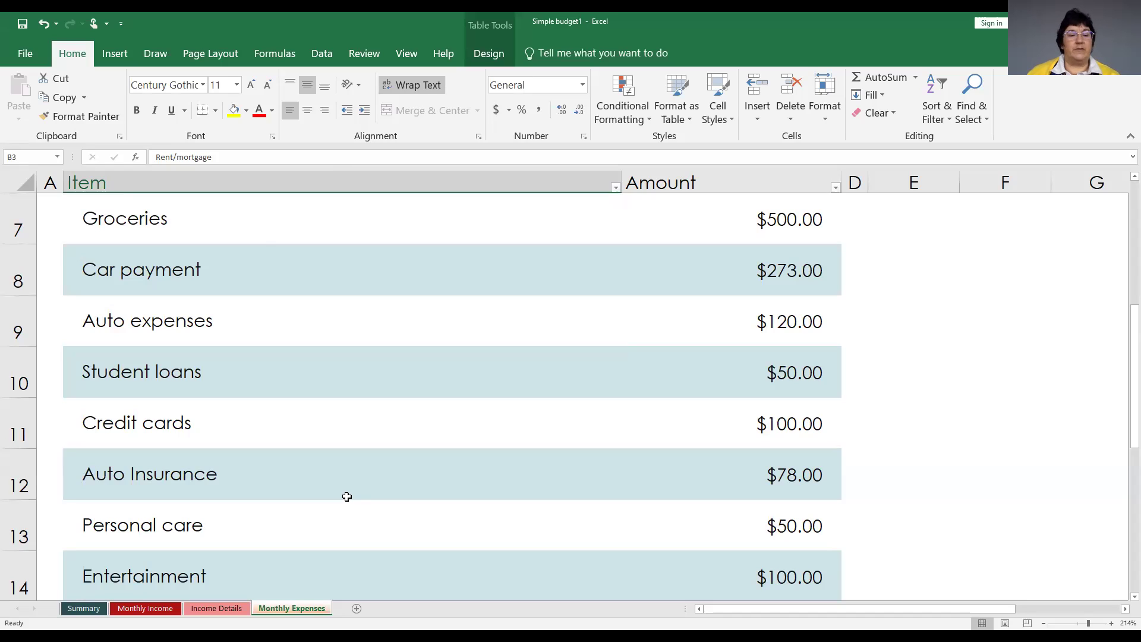
{"action": "scroll", "coordinate": [214, 409], "scroll_direction": "down", "scroll_amount": 1}
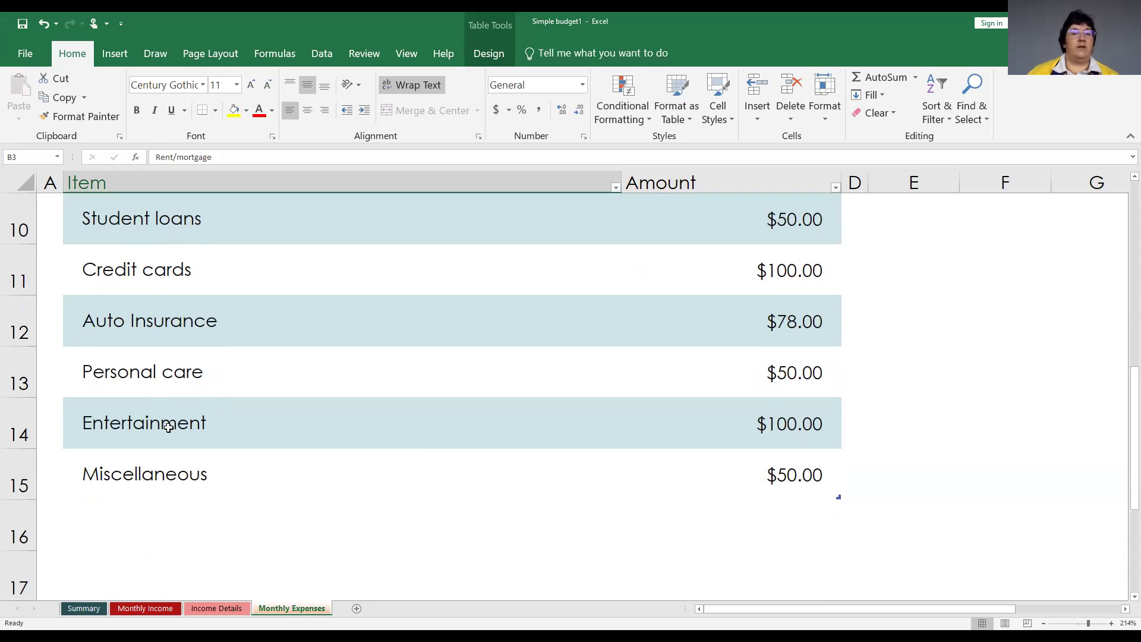
{"action": "scroll", "coordinate": [190, 433], "scroll_direction": "up", "scroll_amount": 2}
{"action": "scroll", "coordinate": [195, 433], "scroll_direction": "up", "scroll_amount": 1}
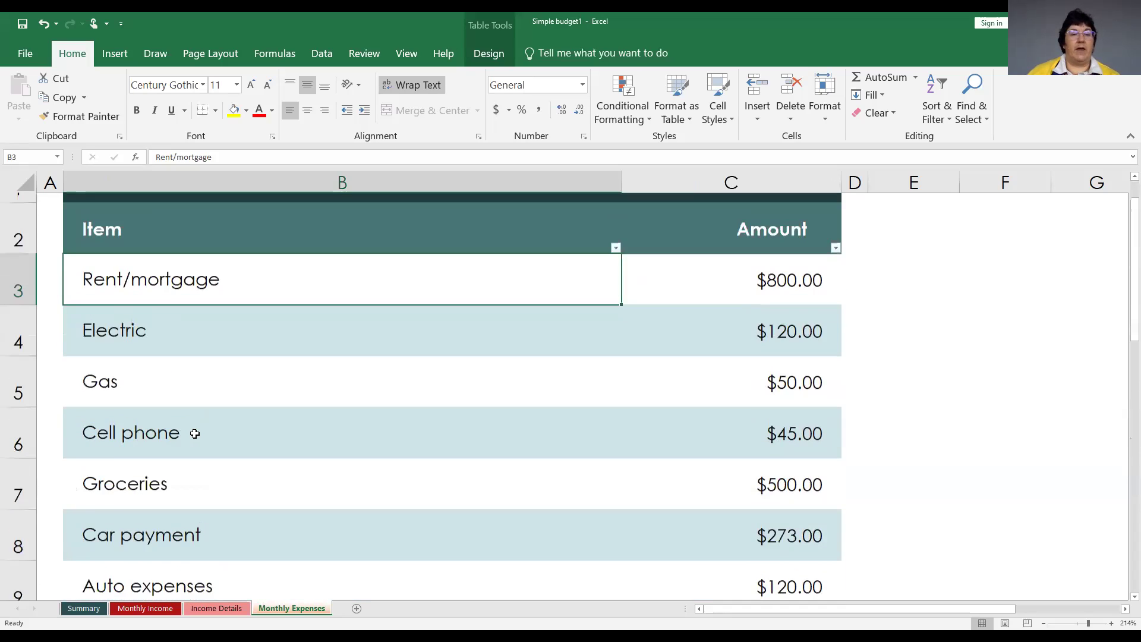
{"action": "scroll", "coordinate": [193, 431], "scroll_direction": "down", "scroll_amount": 3}
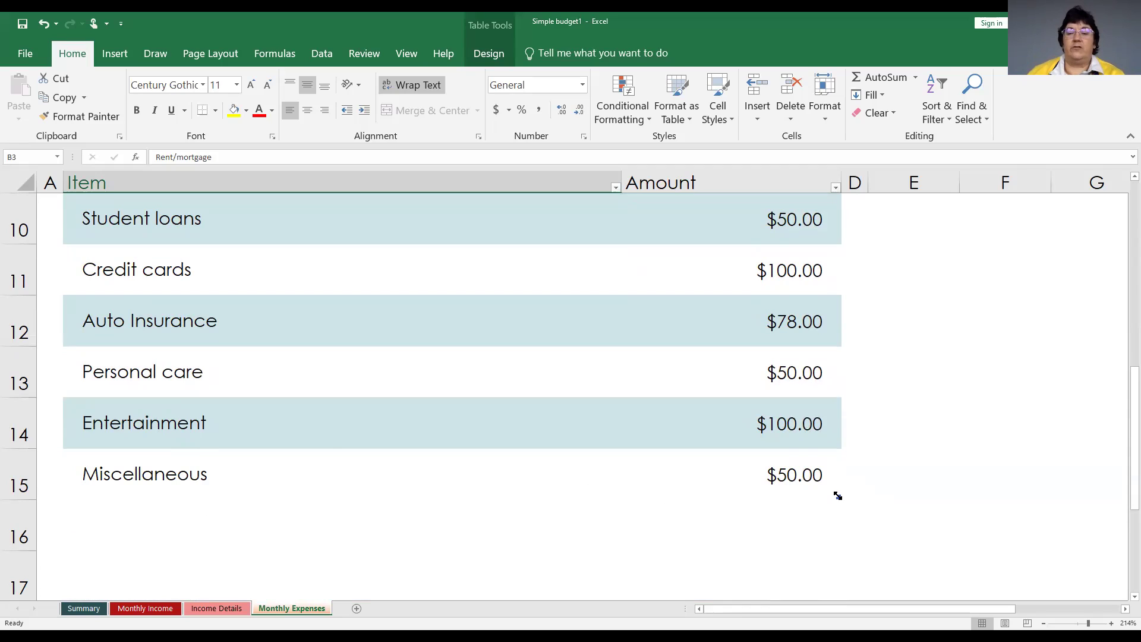
Extend the expenses table to row 16 and enter 'Medical expenses' with the doctor's name in B16.
{"action": "left_click_drag", "start_coordinate": [837, 495], "coordinate": [836, 537]}
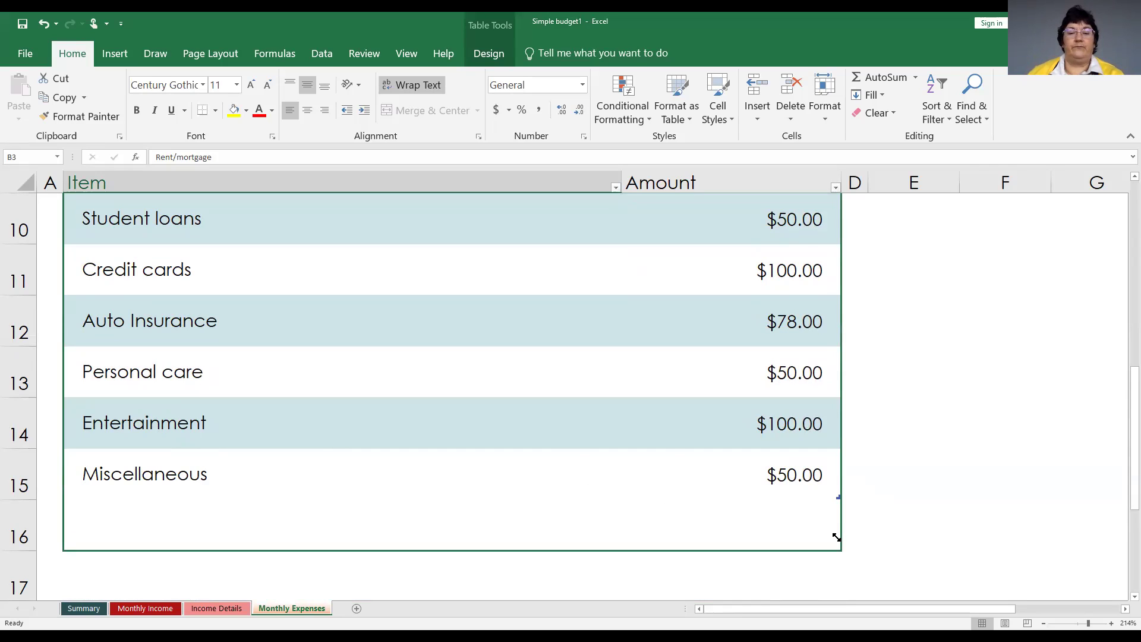
{"action": "left_click_drag", "start_coordinate": [836, 537], "coordinate": [836, 536]}
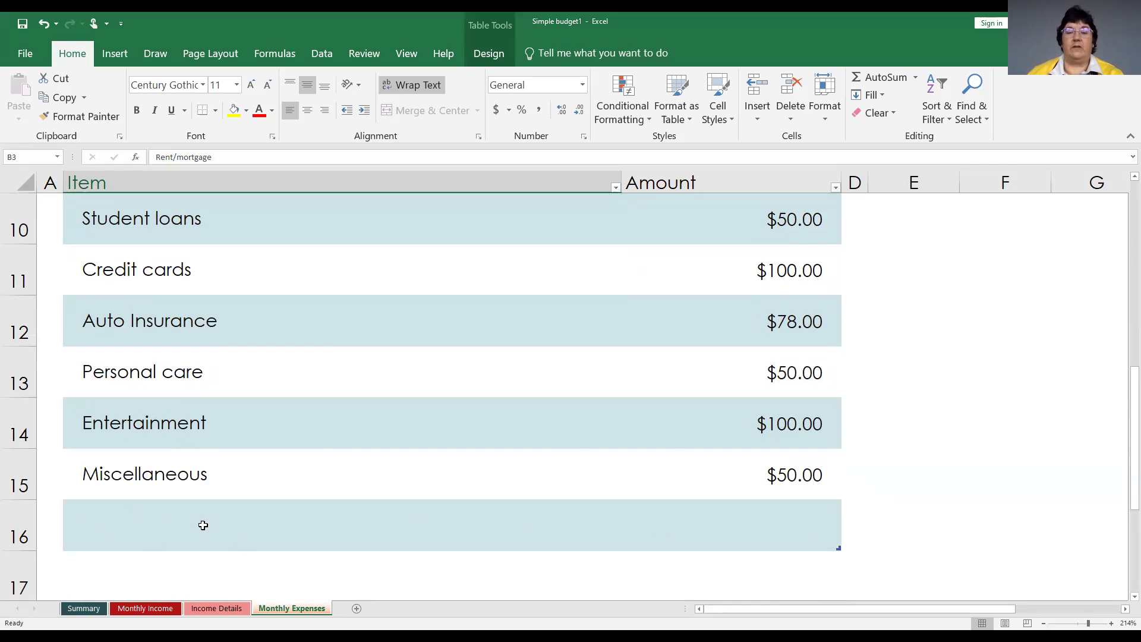
{"action": "left_click", "coordinate": [110, 520]}
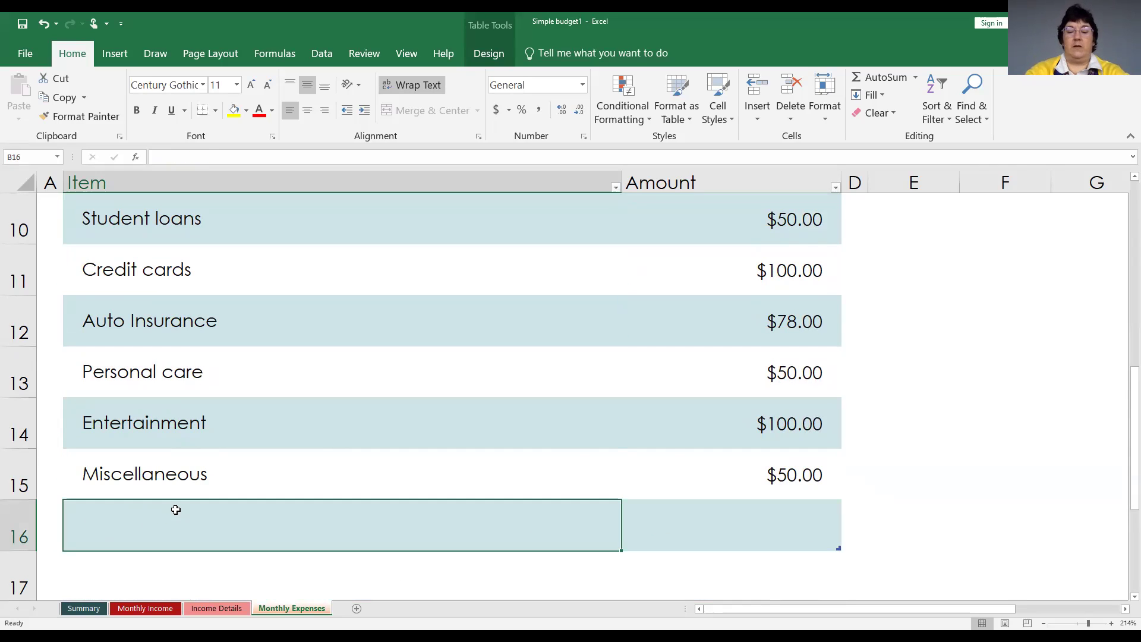
{"action": "type", "text": "mEDICA"}
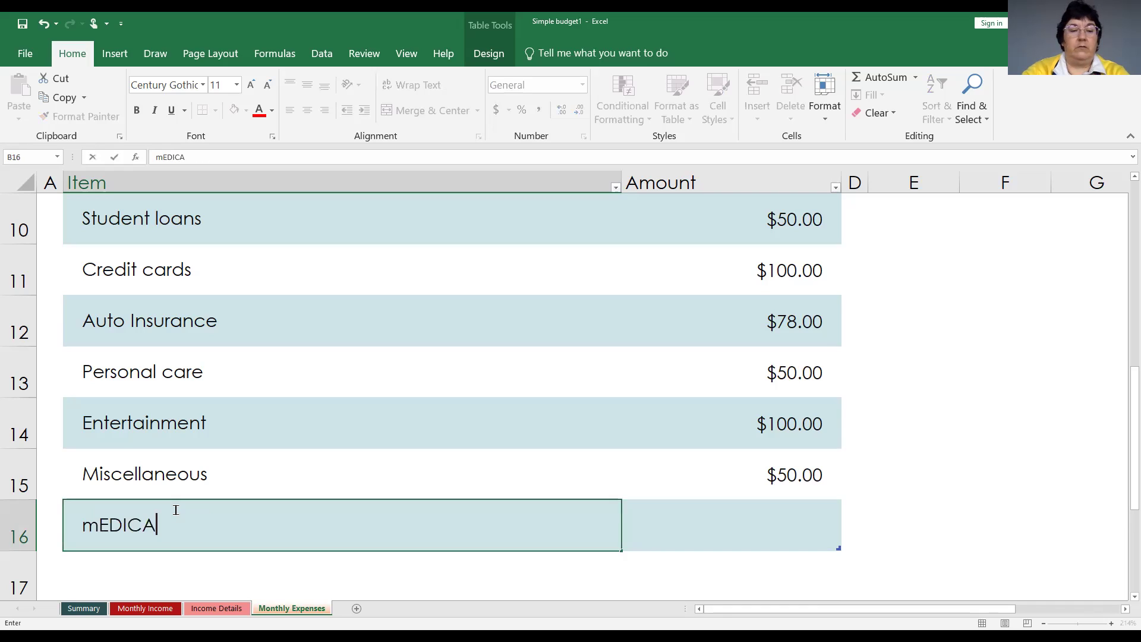
{"action": "key", "text": "BackSpace"}
{"action": "key", "text": "BackSpace"}
{"action": "key", "text": "BackSpace"}
{"action": "key", "text": "BackSpace"}
{"action": "key", "text": "BackSpace"}
{"action": "key", "text": "BackSpace"}
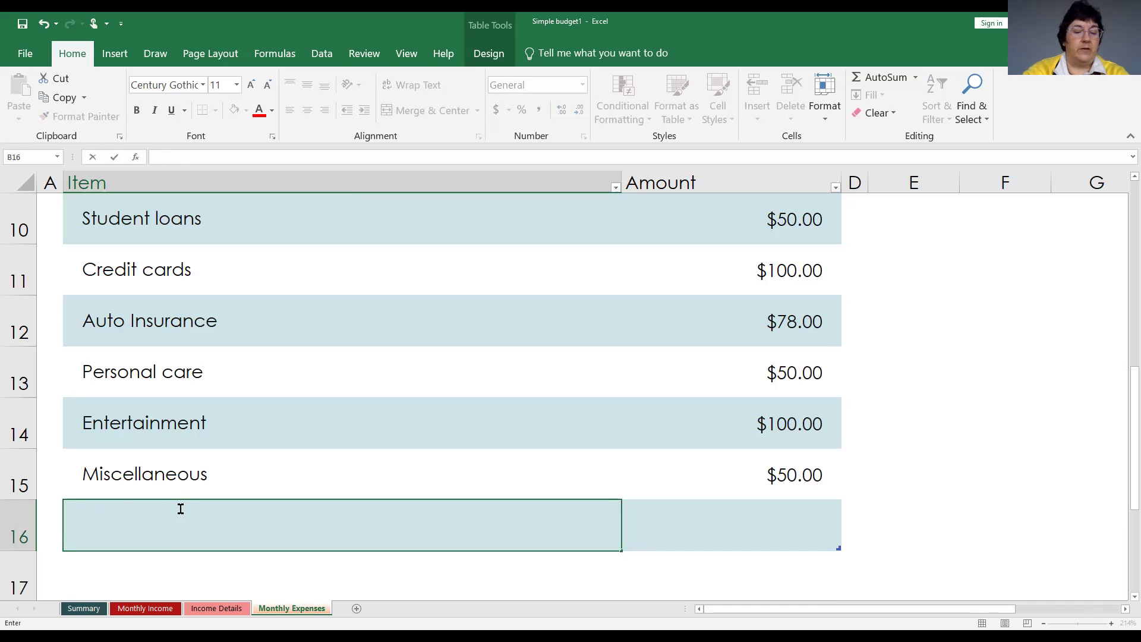
{"action": "type", "text": "Med"}
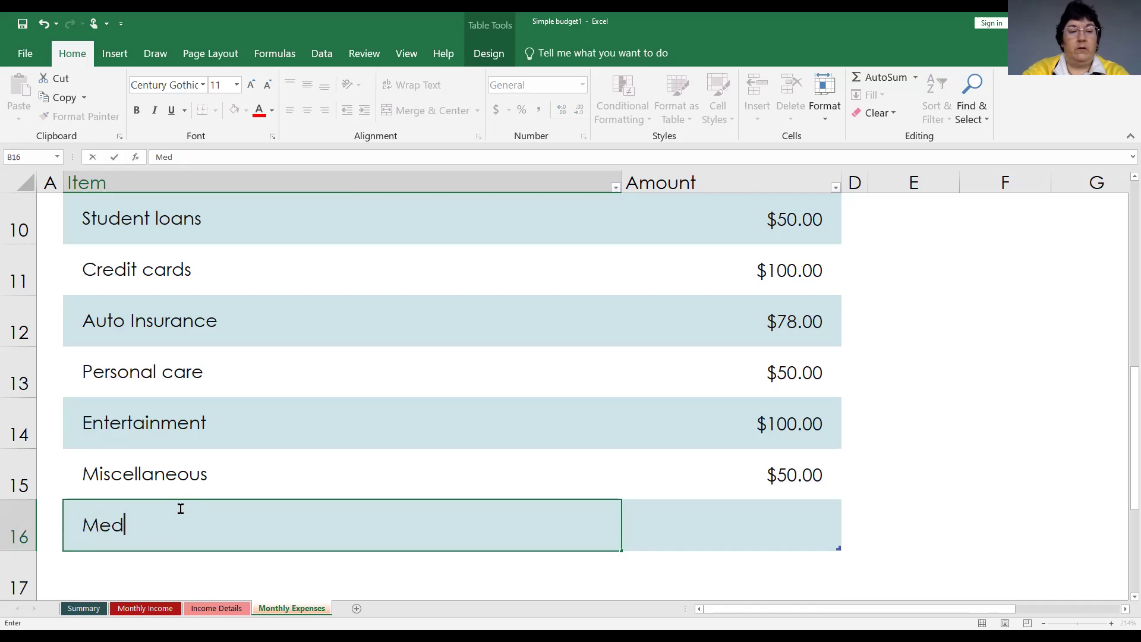
{"action": "type", "text": "ical "}
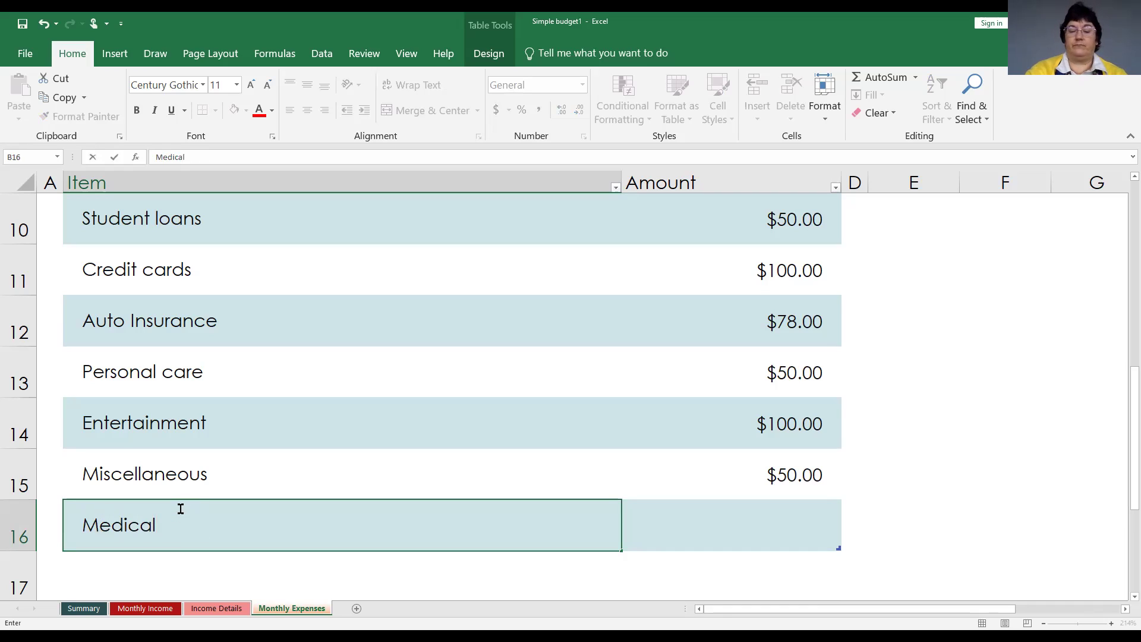
{"action": "type", "text": "expenses"}
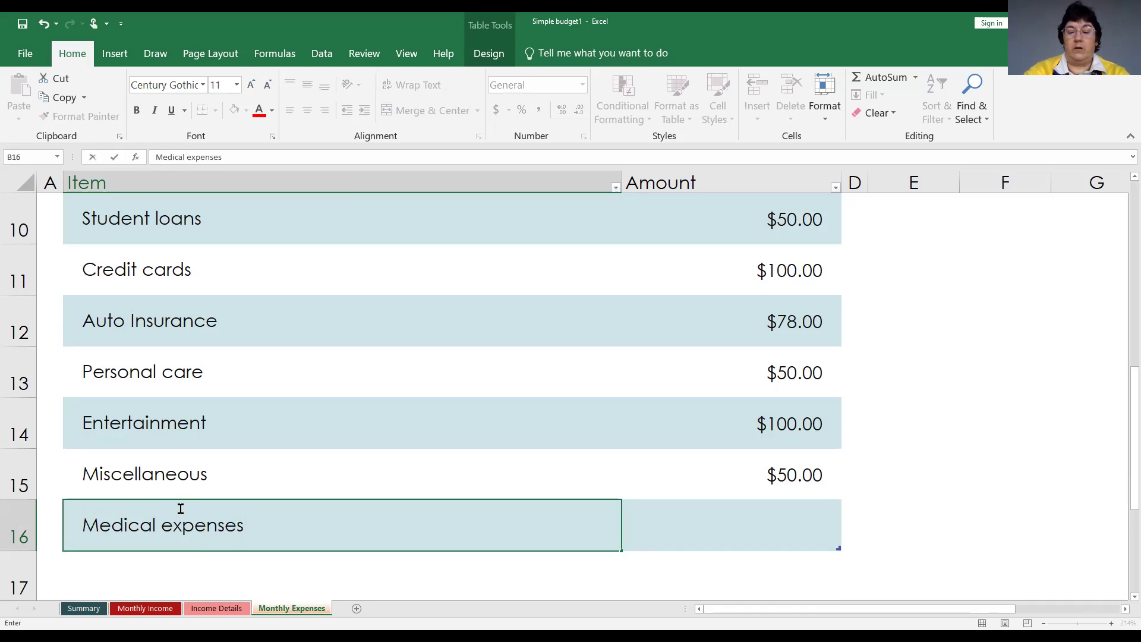
{"action": "type", "text": "- "}
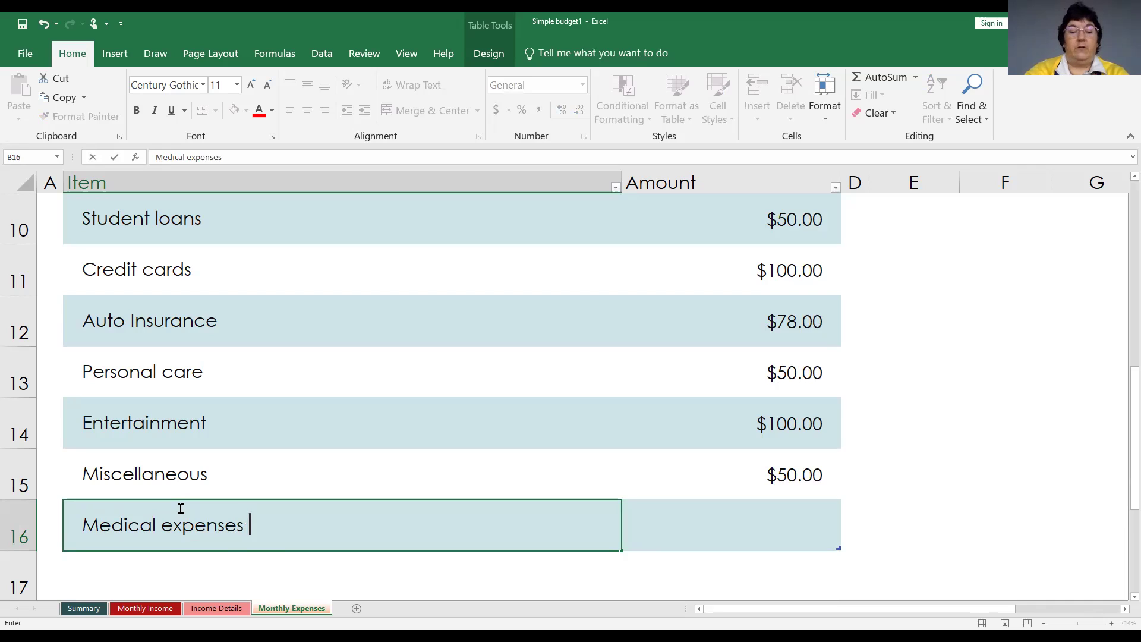
{"action": "type", "text": "Dr. "}
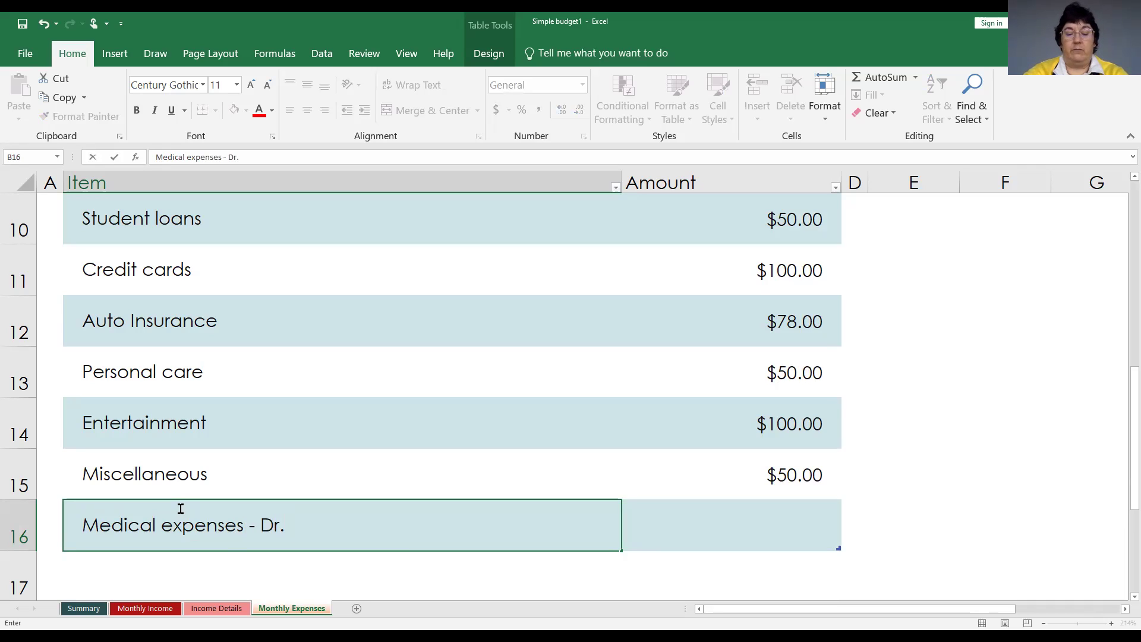
{"action": "type", "text": "Jones"}
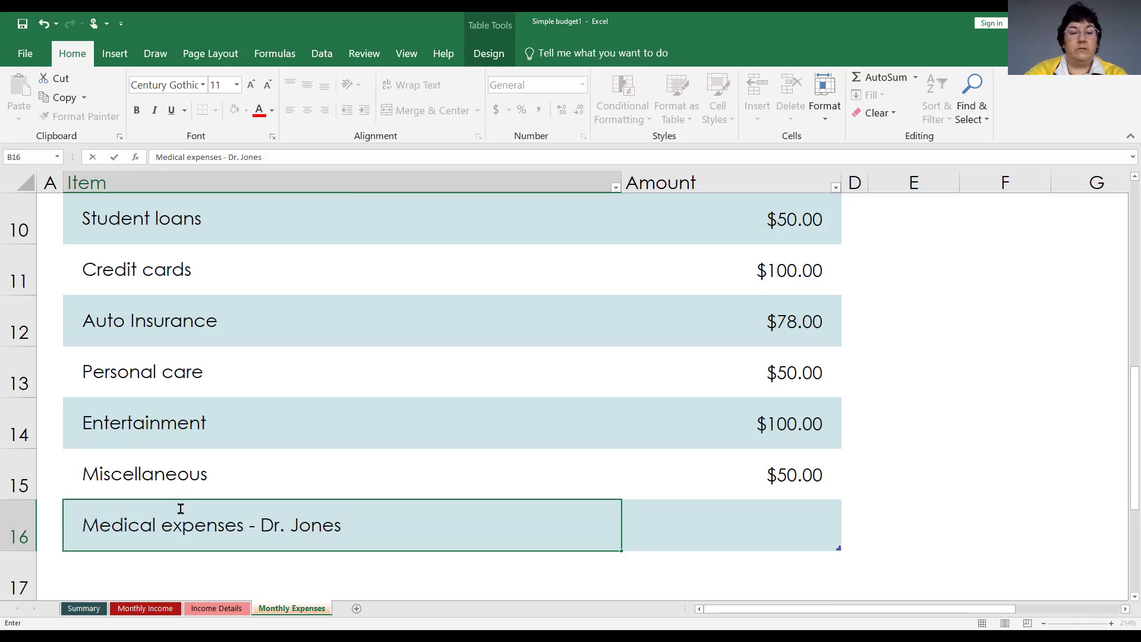
{"action": "key", "text": "Return"}
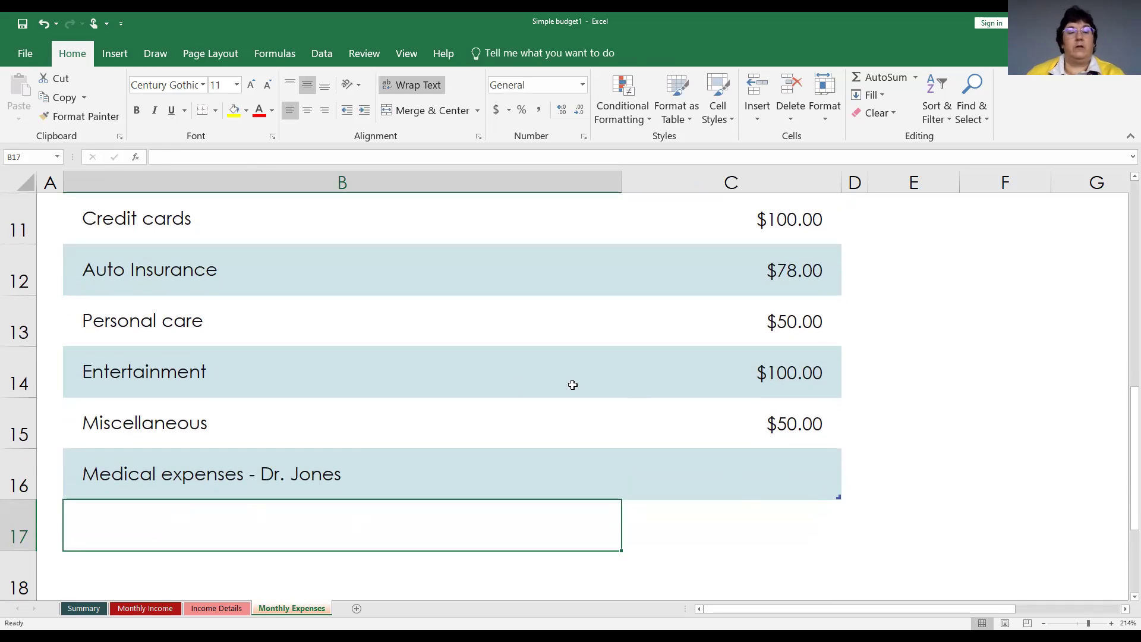
{"action": "left_click", "coordinate": [256, 474]}
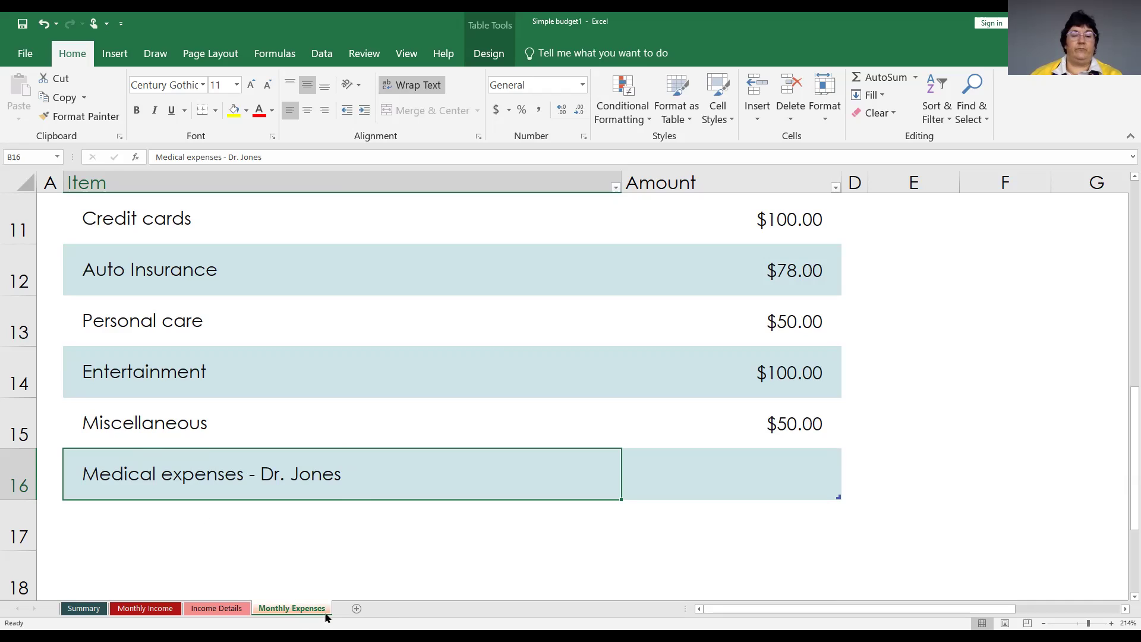
Insert a new worksheet after Monthly Expenses and name it 'Expense Details'.
{"action": "left_click", "coordinate": [356, 608]}
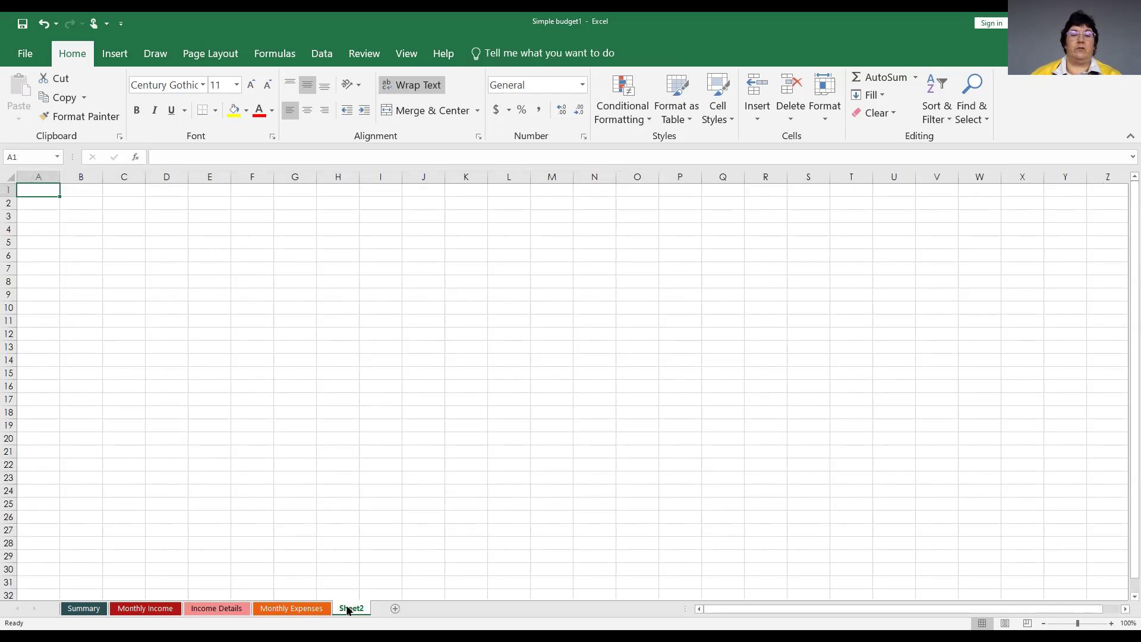
{"action": "right_click", "coordinate": [348, 610]}
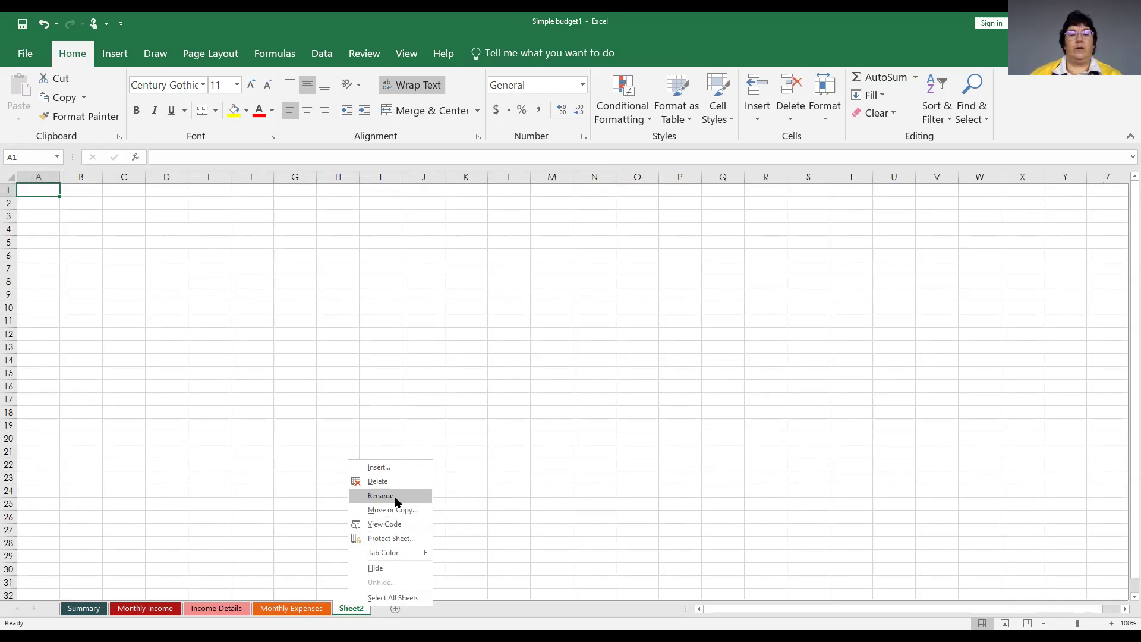
{"action": "key", "text": "Return"}
{"action": "type", "text": "Ex"}
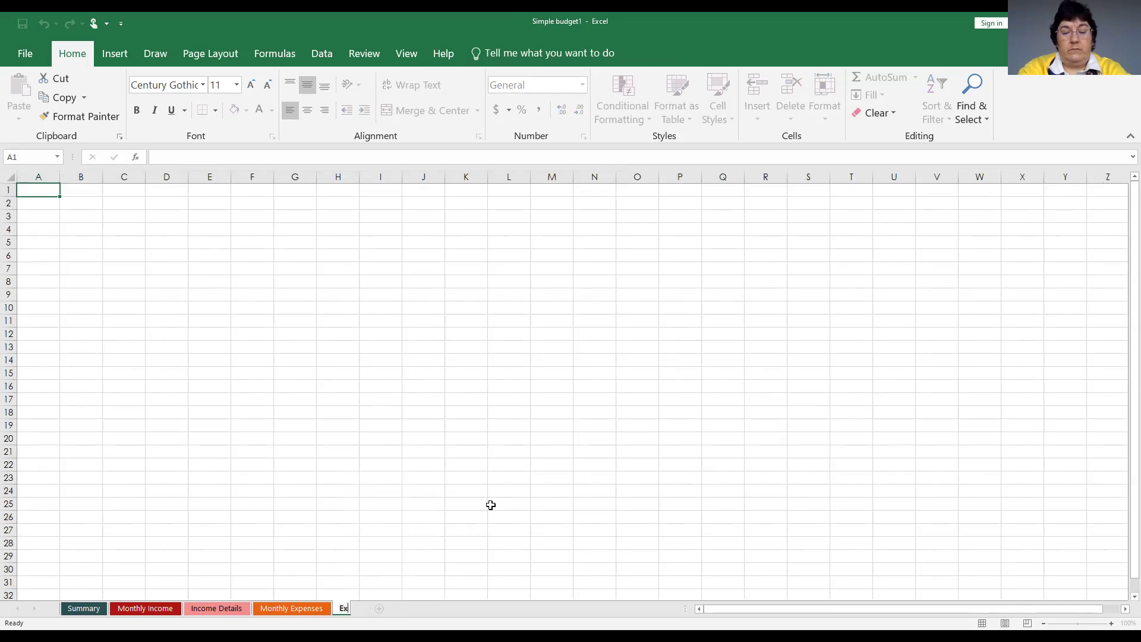
{"action": "type", "text": "xpense"}
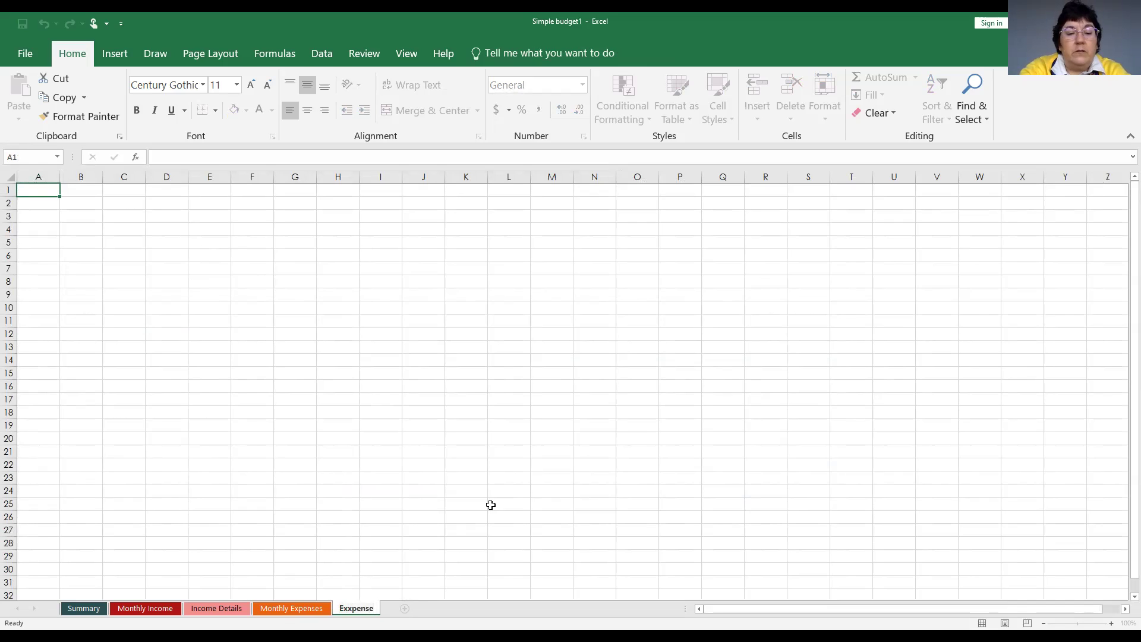
{"action": "key", "text": "BackSpace"}
{"action": "key", "text": "BackSpace"}
{"action": "key", "text": "BackSpace"}
{"action": "key", "text": "BackSpace"}
{"action": "key", "text": "BackSpace"}
{"action": "key", "text": "BackSpace"}
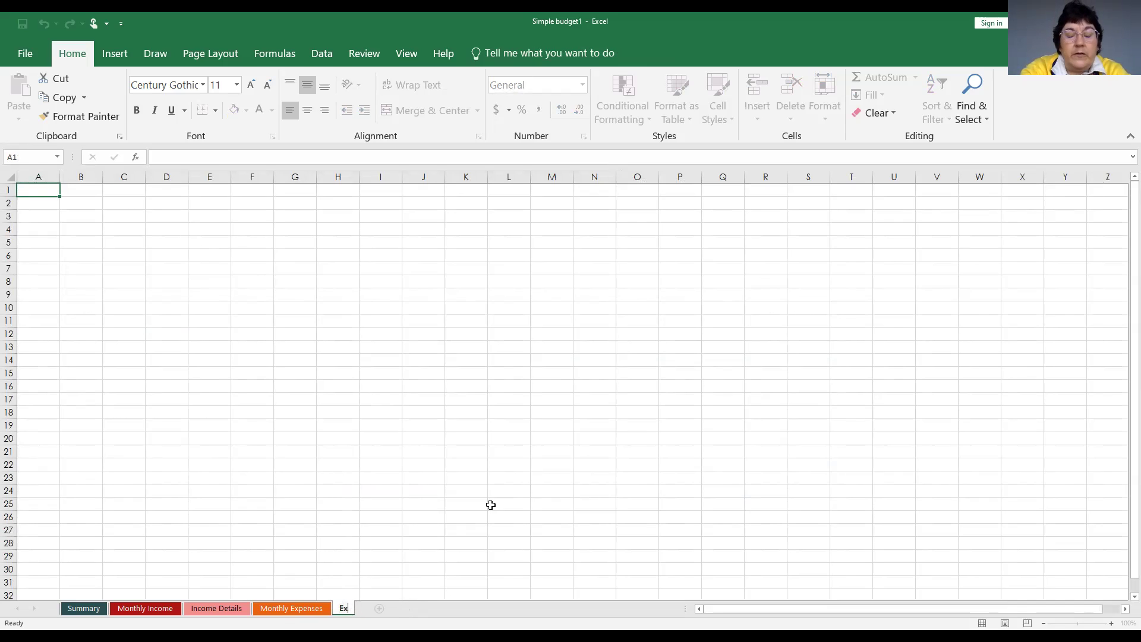
{"action": "type", "text": "pen"}
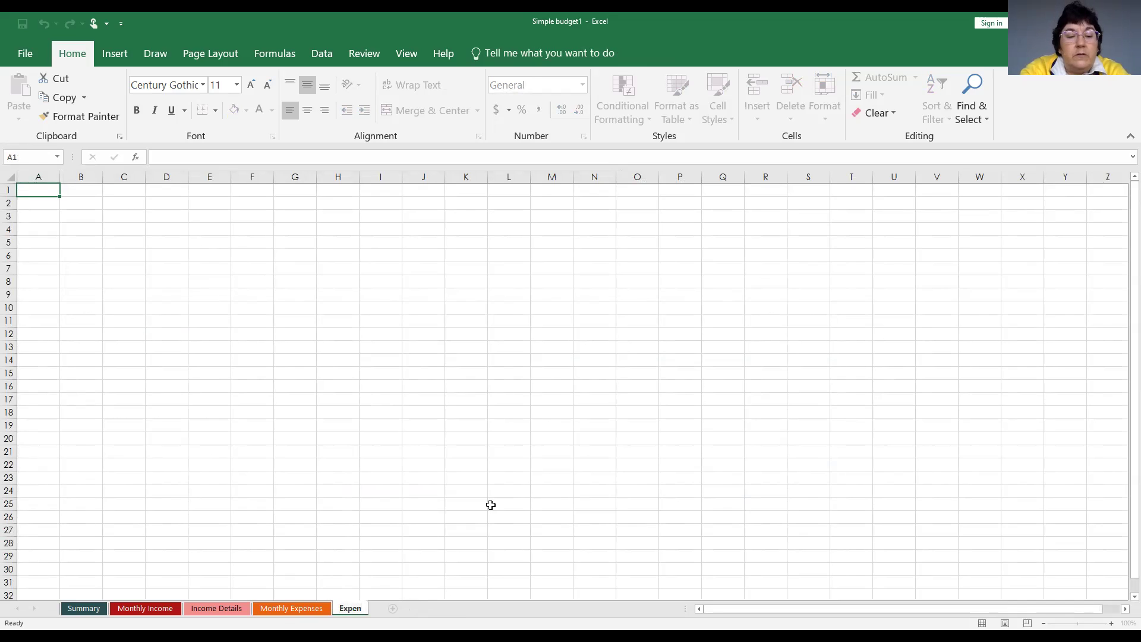
{"action": "type", "text": "se Des"}
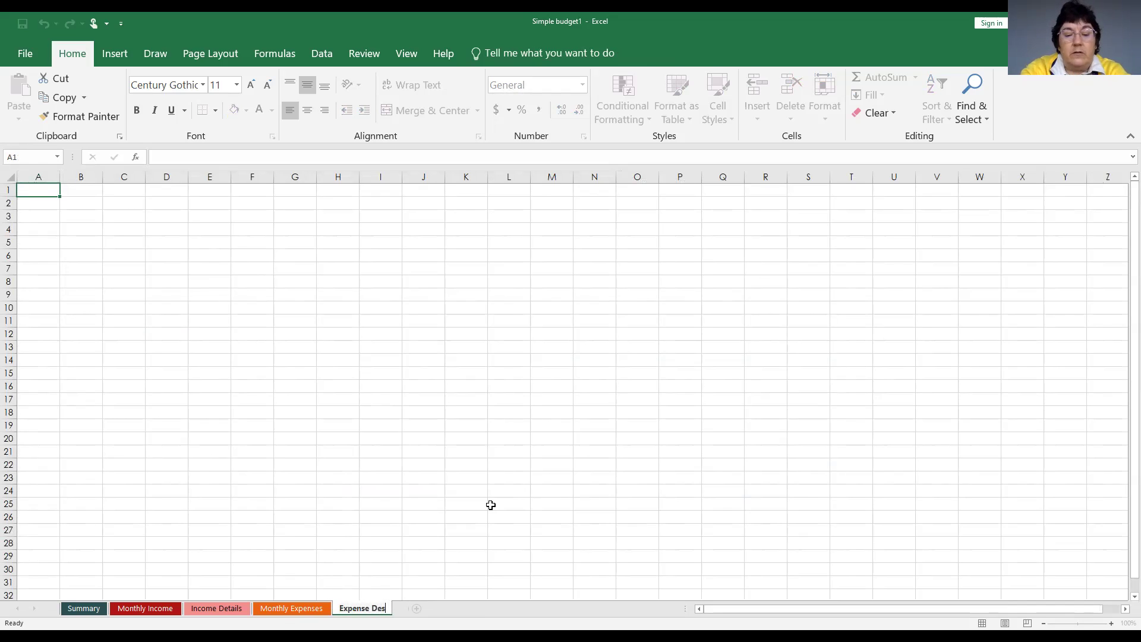
{"action": "type", "text": "tais"}
{"action": "key", "text": "Return"}
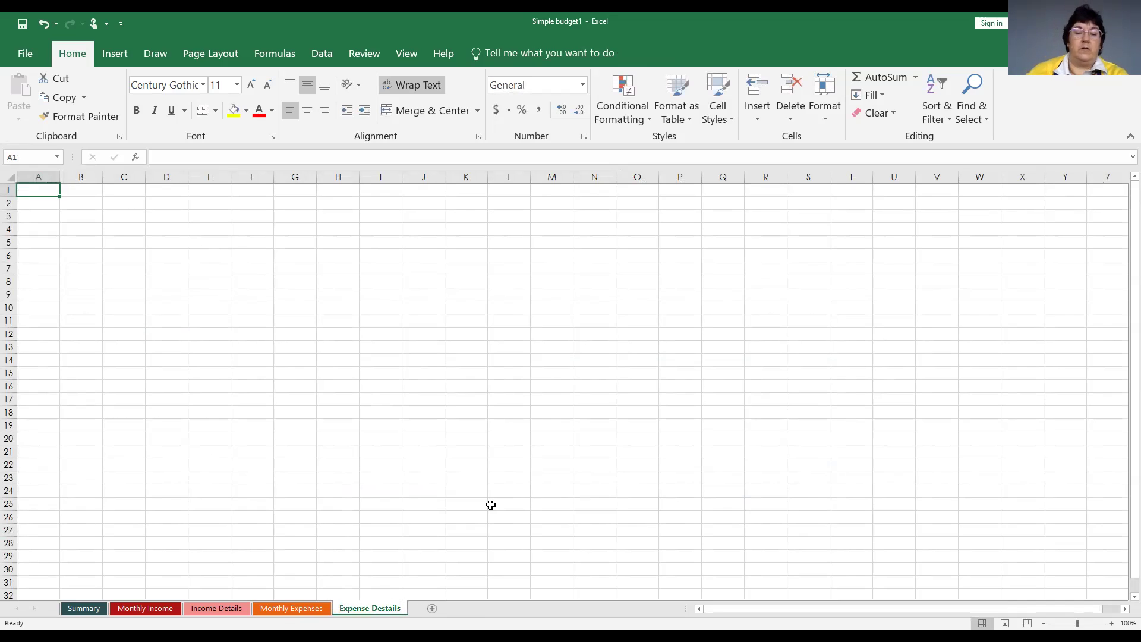
{"action": "right_click", "coordinate": [363, 609]}
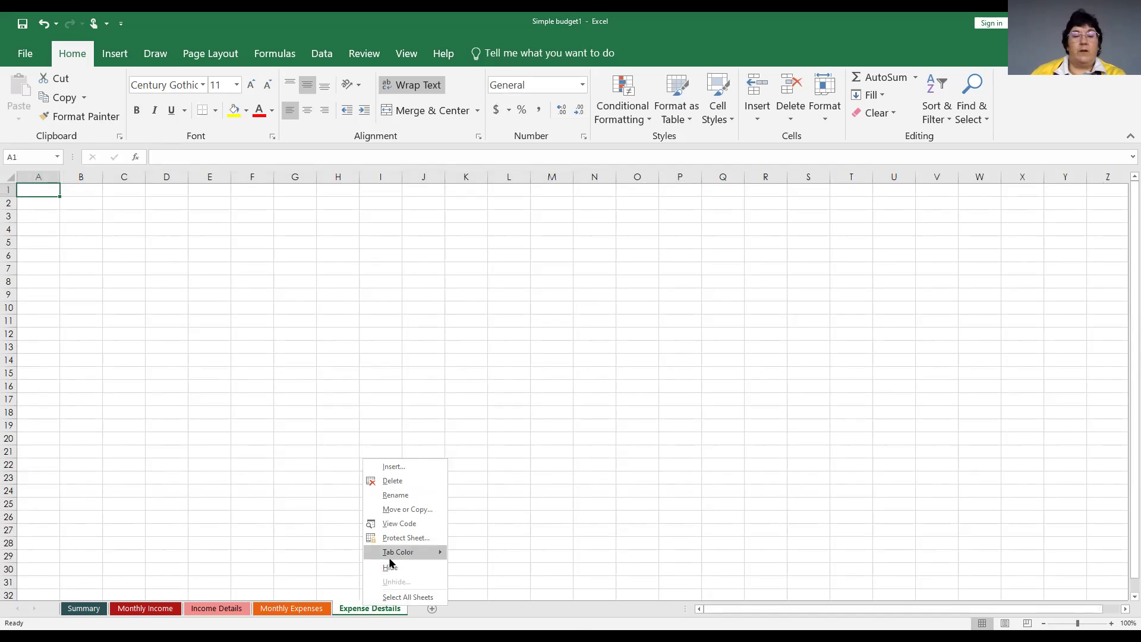
{"action": "mouse_move", "coordinate": [390, 562]}
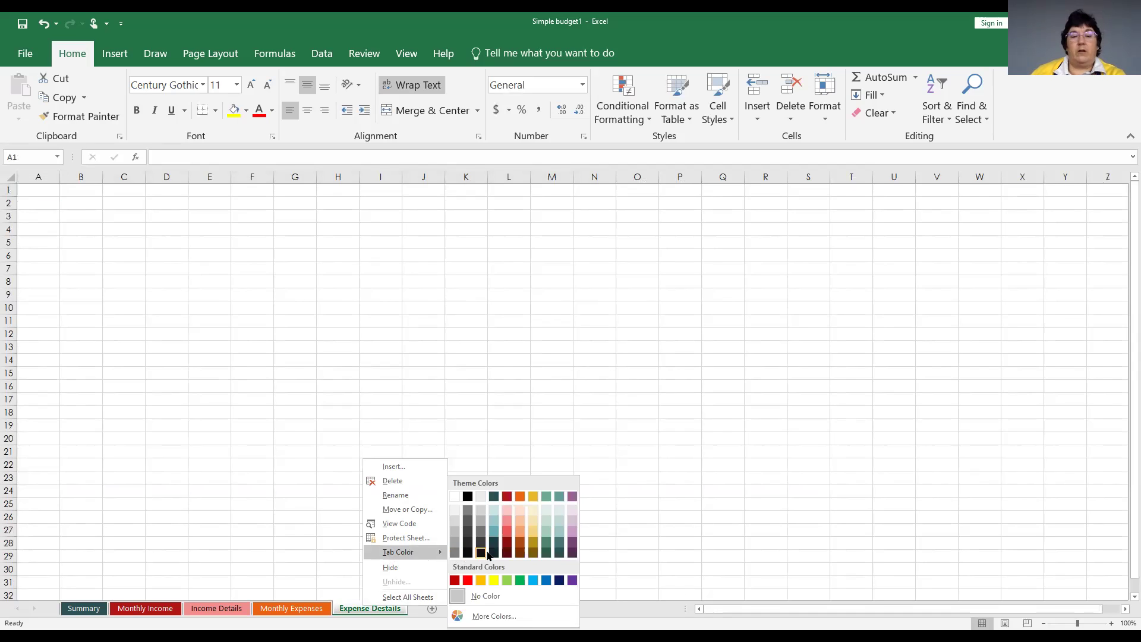
{"action": "left_click", "coordinate": [531, 519]}
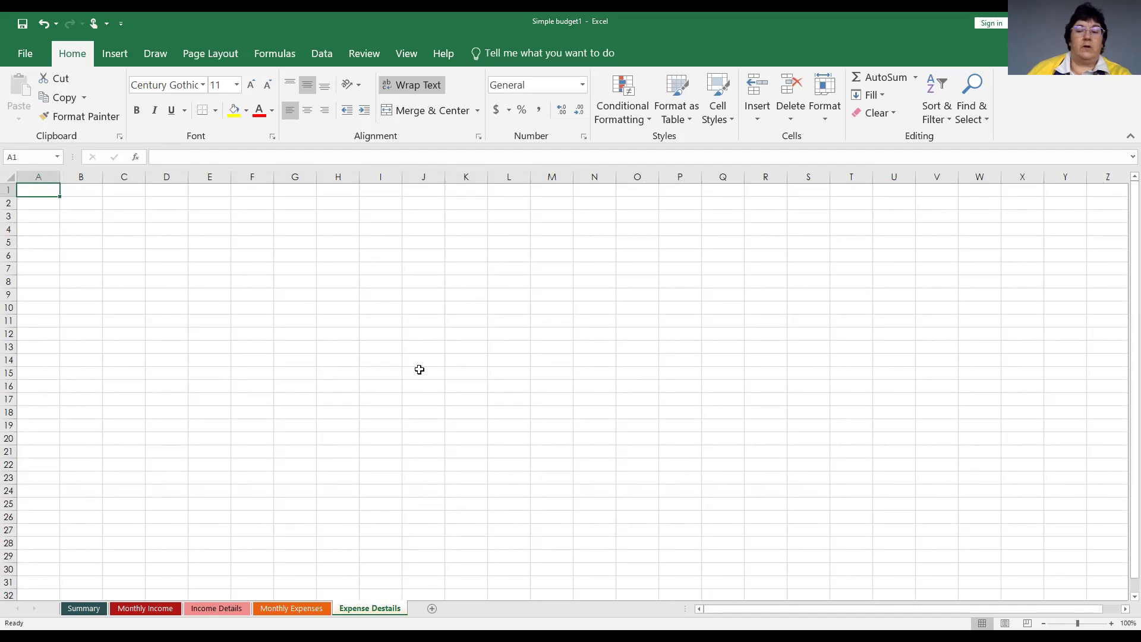
Zoom in, enter 'Medical' in A1 and widen column A.
{"action": "left_click_drag", "start_coordinate": [1077, 623], "coordinate": [1088, 623]}
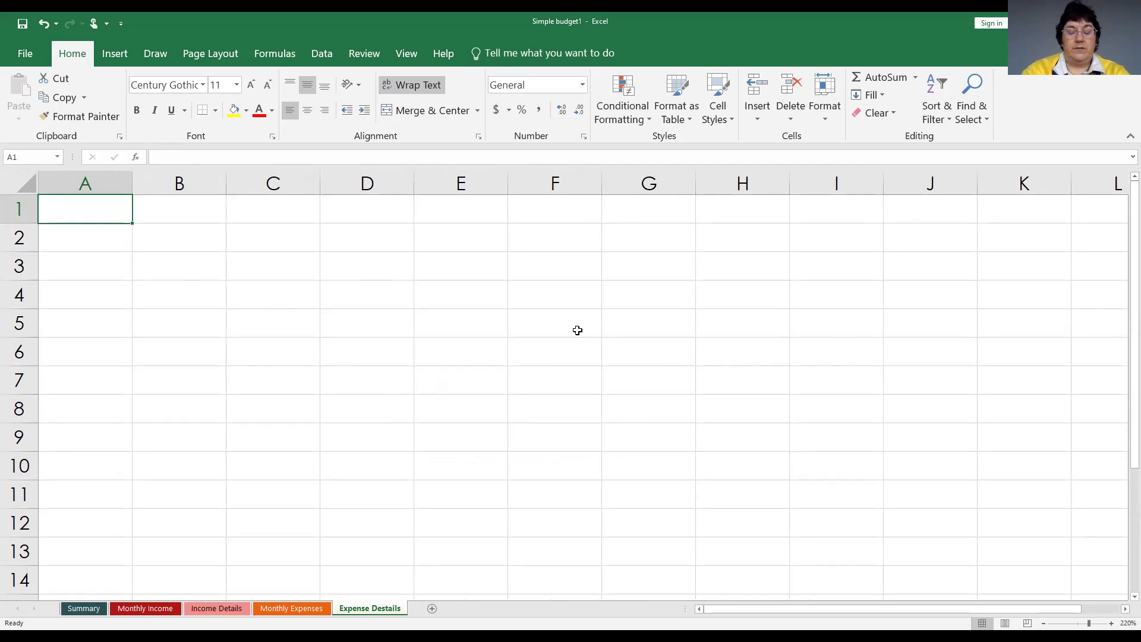
{"action": "type", "text": "Medical"}
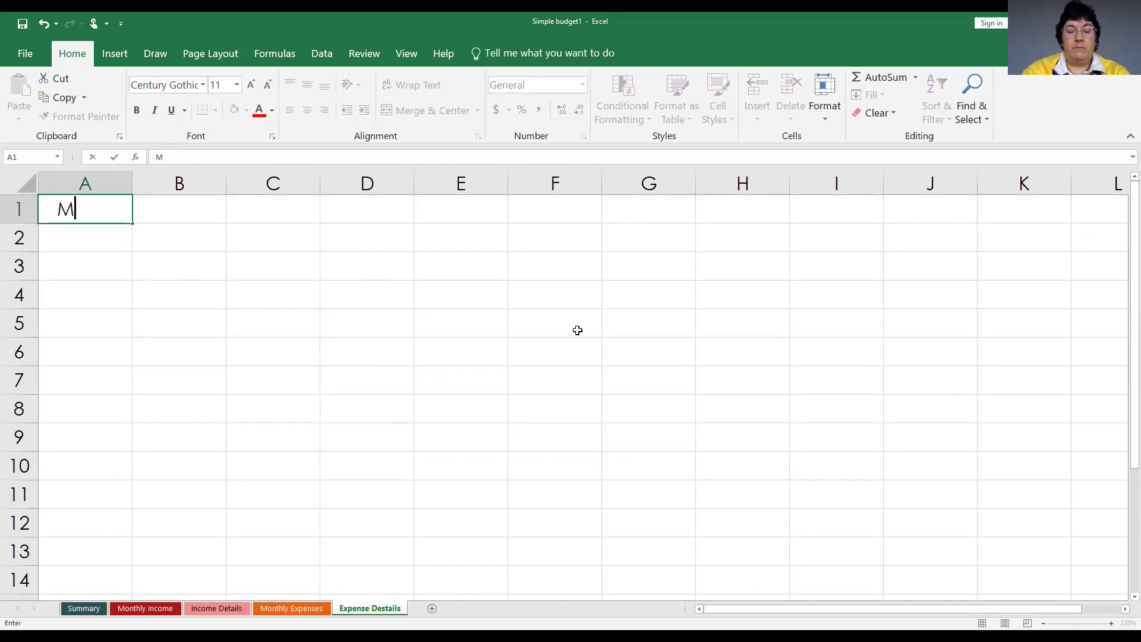
{"action": "key", "text": "alt+Return"}
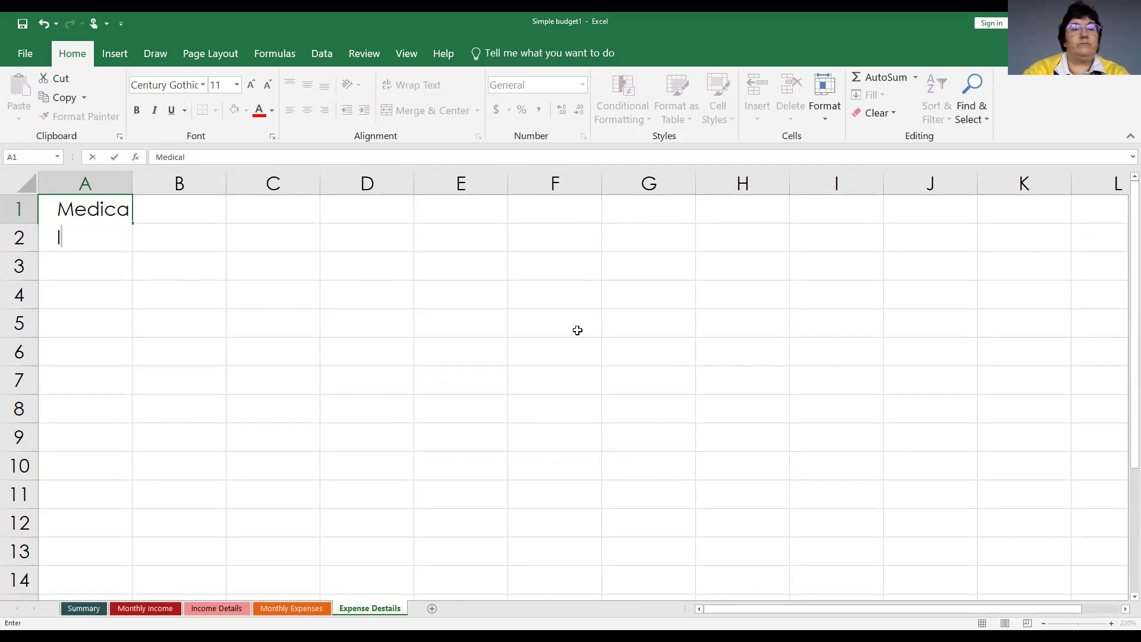
{"action": "key", "text": "Return"}
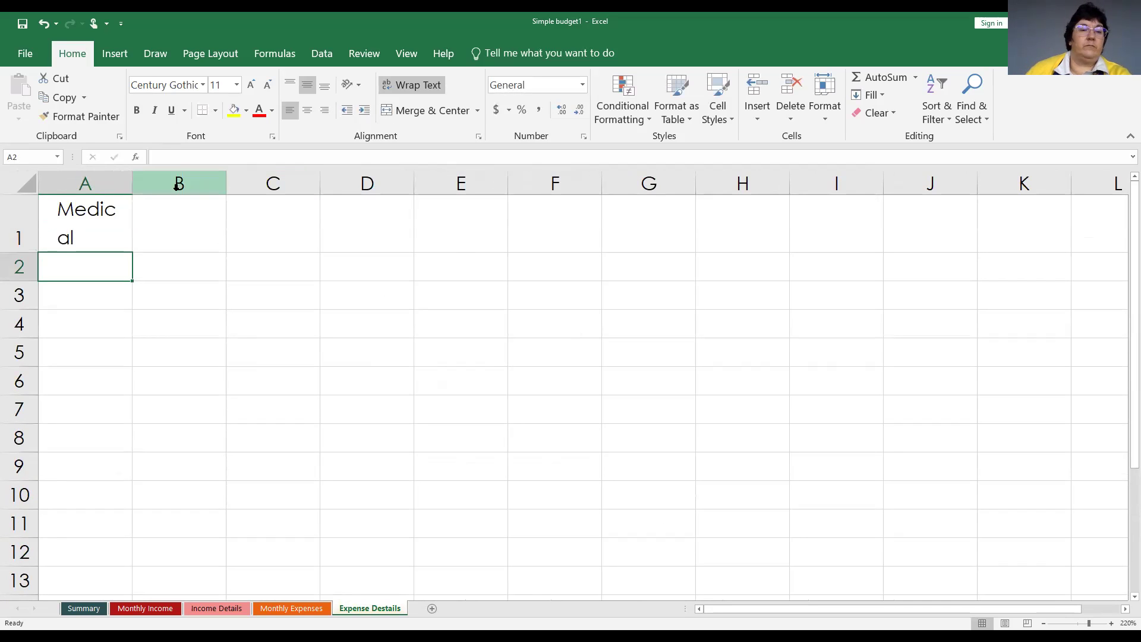
{"action": "left_click_drag", "start_coordinate": [130, 185], "coordinate": [197, 185]}
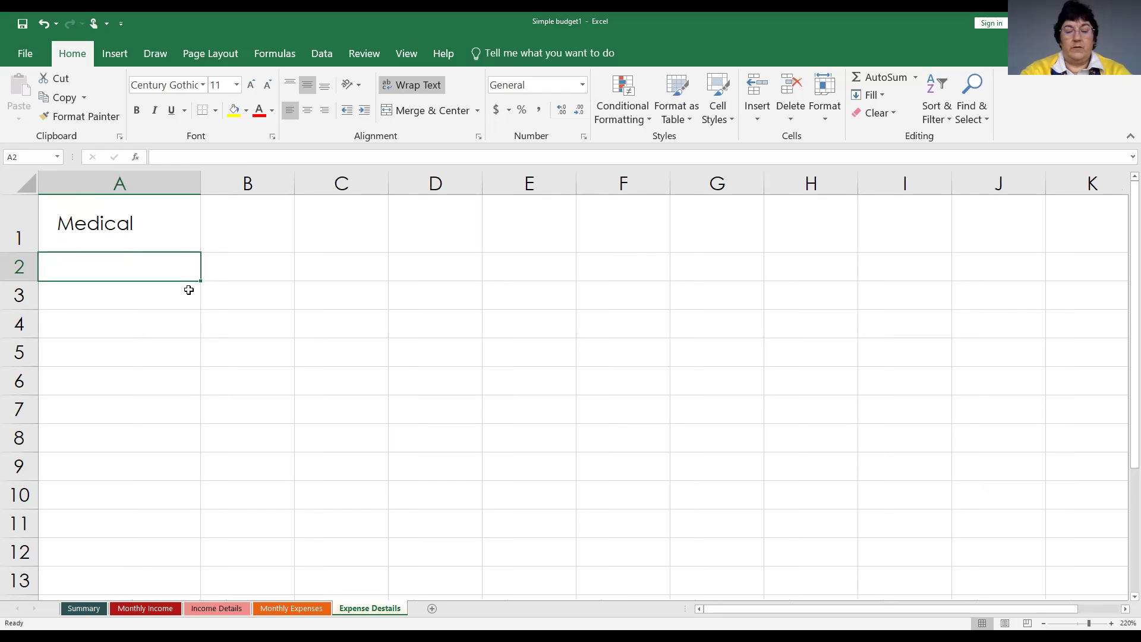
Enter 'Provider:' in A2 and the doctor's name in B2, then widen column B.
{"action": "type", "text": "D"}
{"action": "key", "text": "BackSpace"}
{"action": "type", "text": "P"}
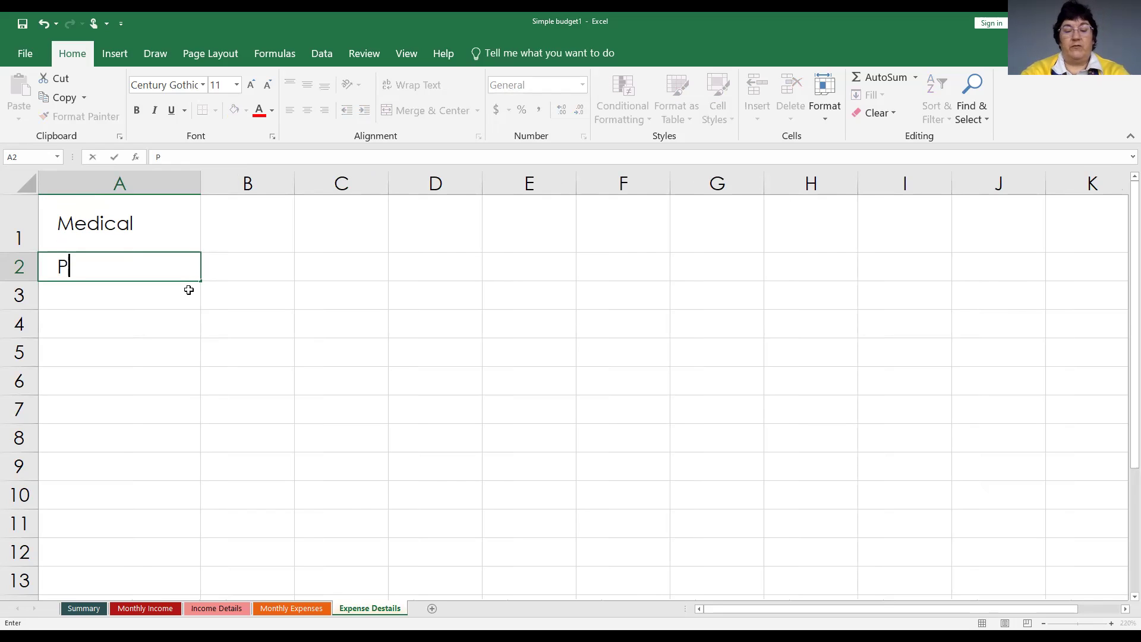
{"action": "type", "text": "r ovider"}
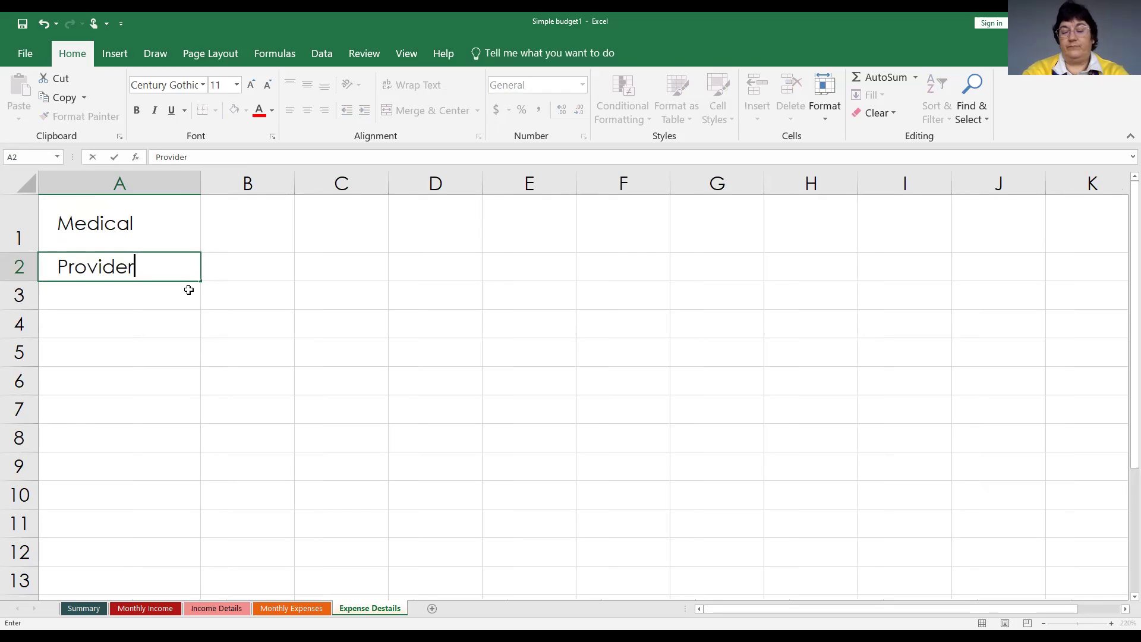
{"action": "type", "text": ":"}
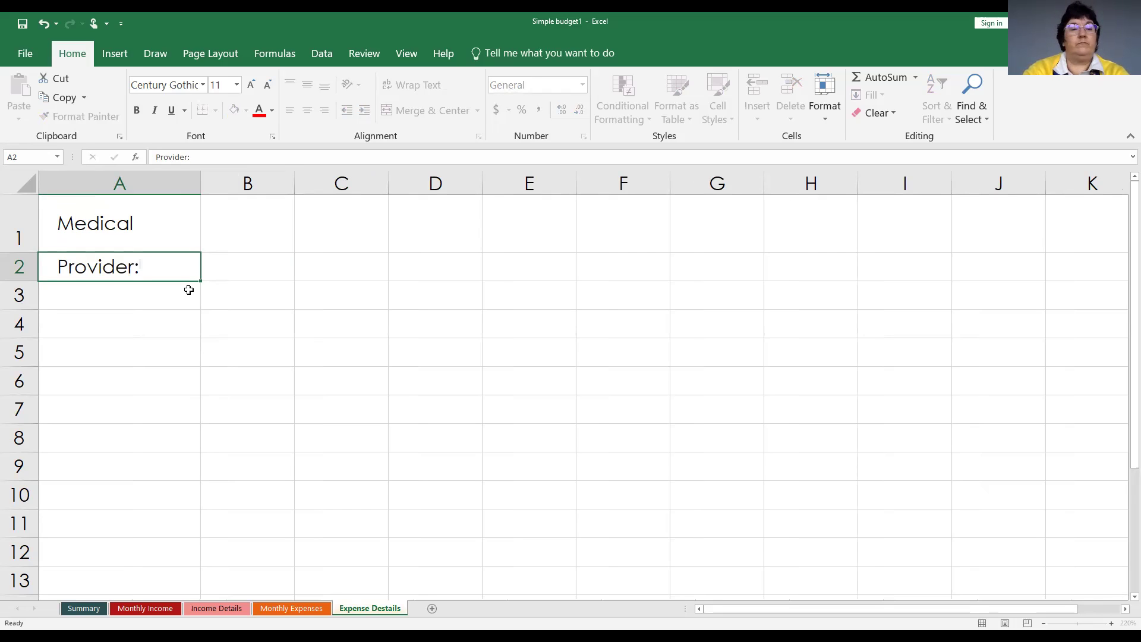
{"action": "key", "text": "Tab"}
{"action": "type", "text": "Dr. Jones"}
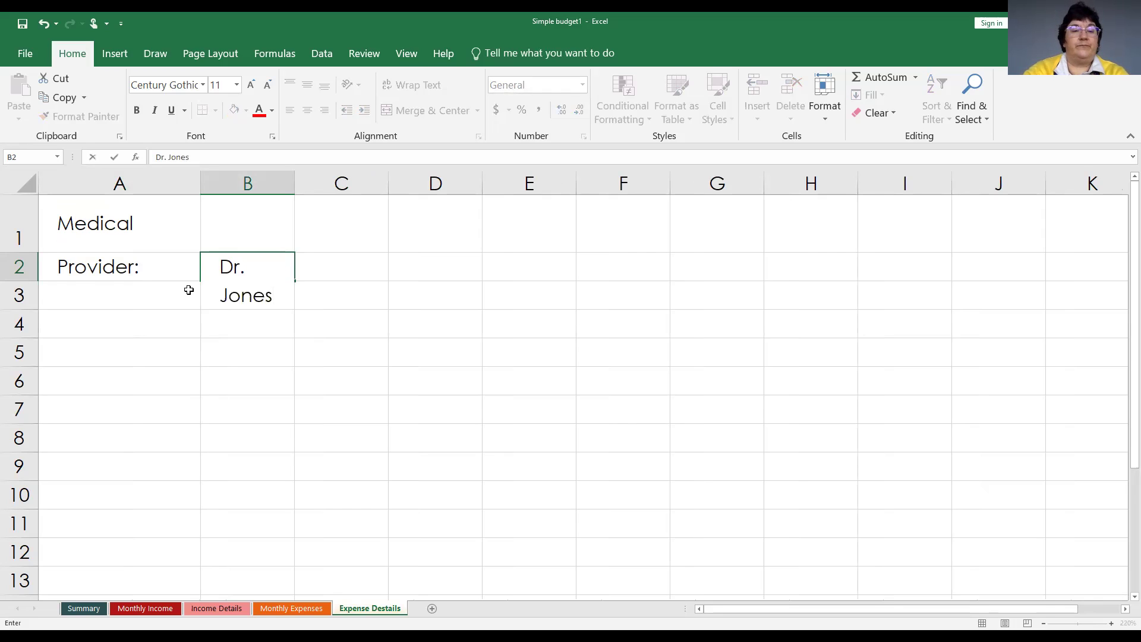
{"action": "key", "text": "Return"}
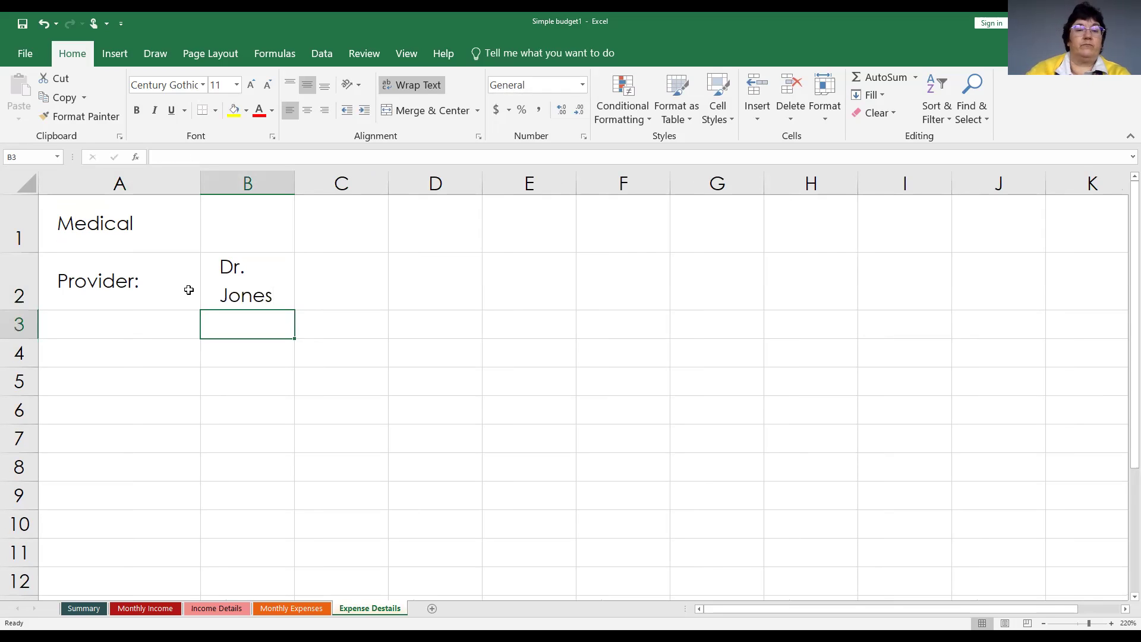
{"action": "left_click_drag", "start_coordinate": [287, 181], "coordinate": [321, 194]}
{"action": "left_click", "coordinate": [130, 321]}
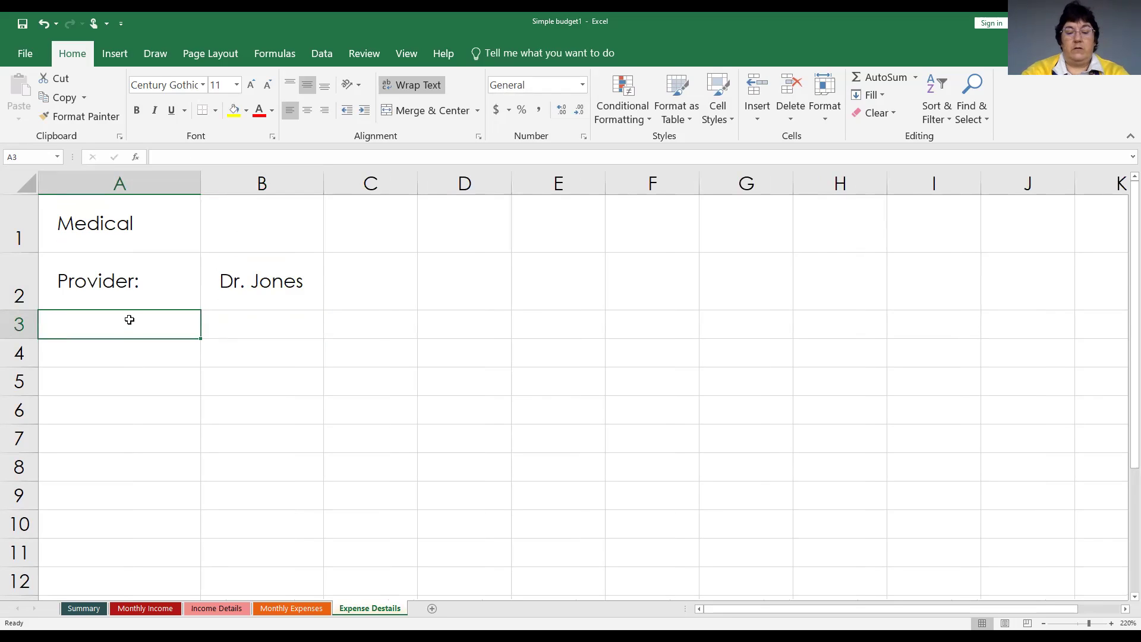
Enter 'Roundtrip mileage' in A3 and the value 20 in B3.
{"action": "type", "text": "Roun"}
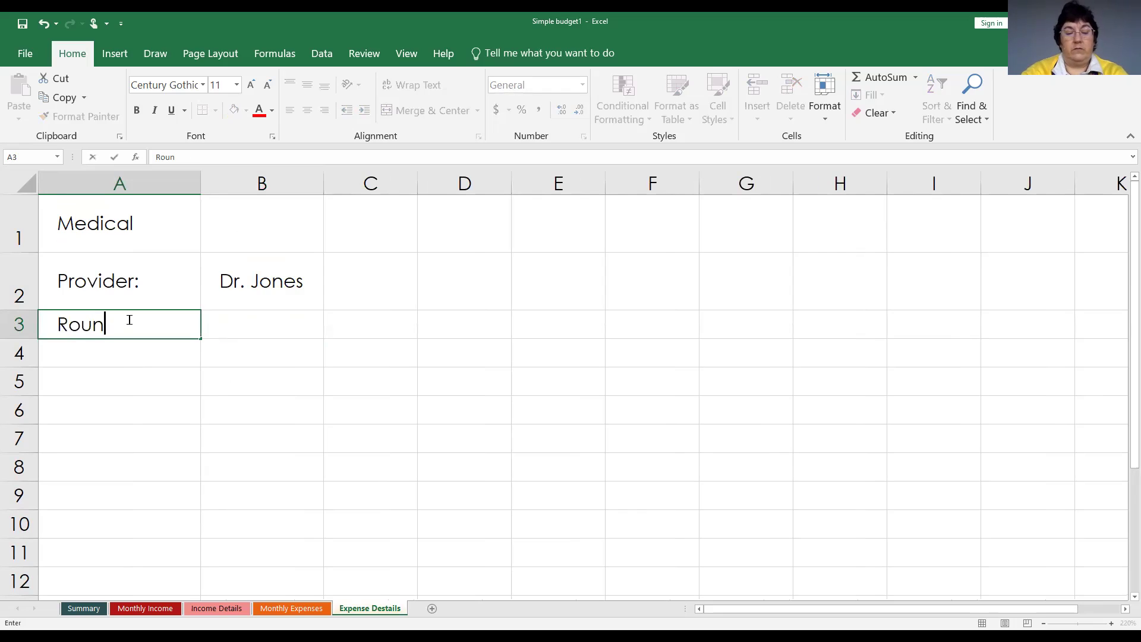
{"action": "type", "text": "dtrip "}
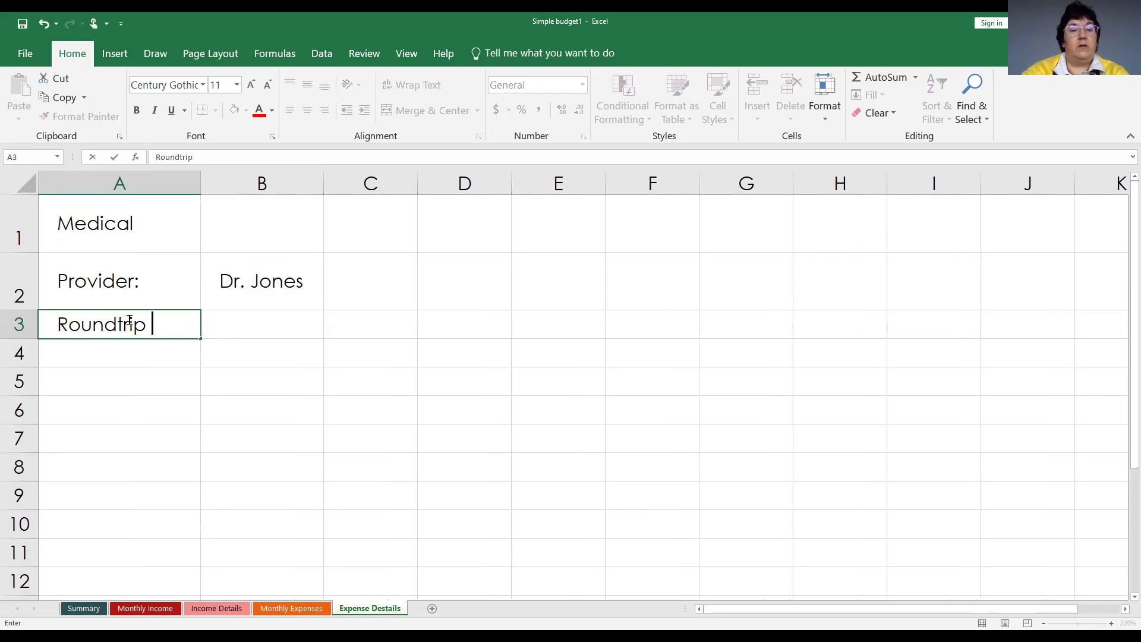
{"action": "type", "text": "mileage"}
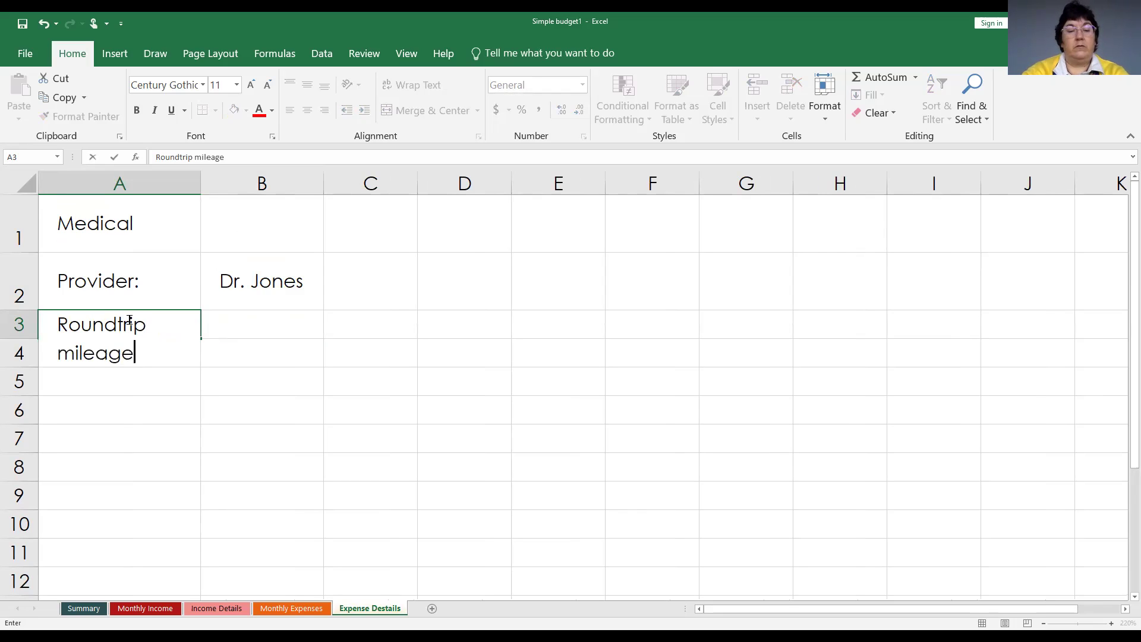
{"action": "key", "text": "Return"}
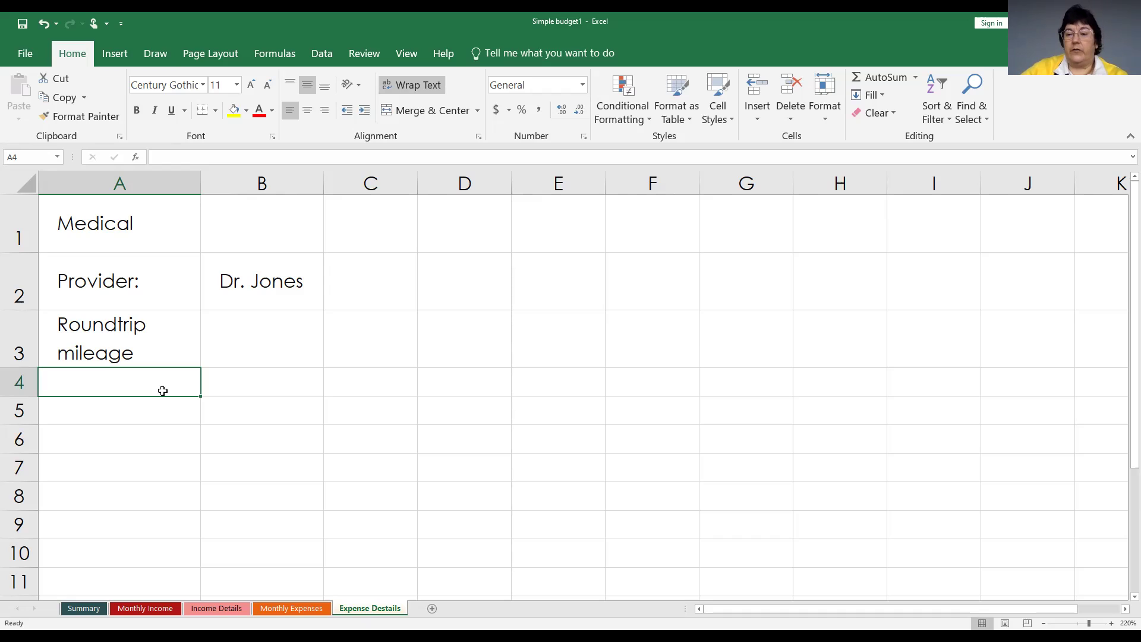
{"action": "left_click", "coordinate": [269, 337]}
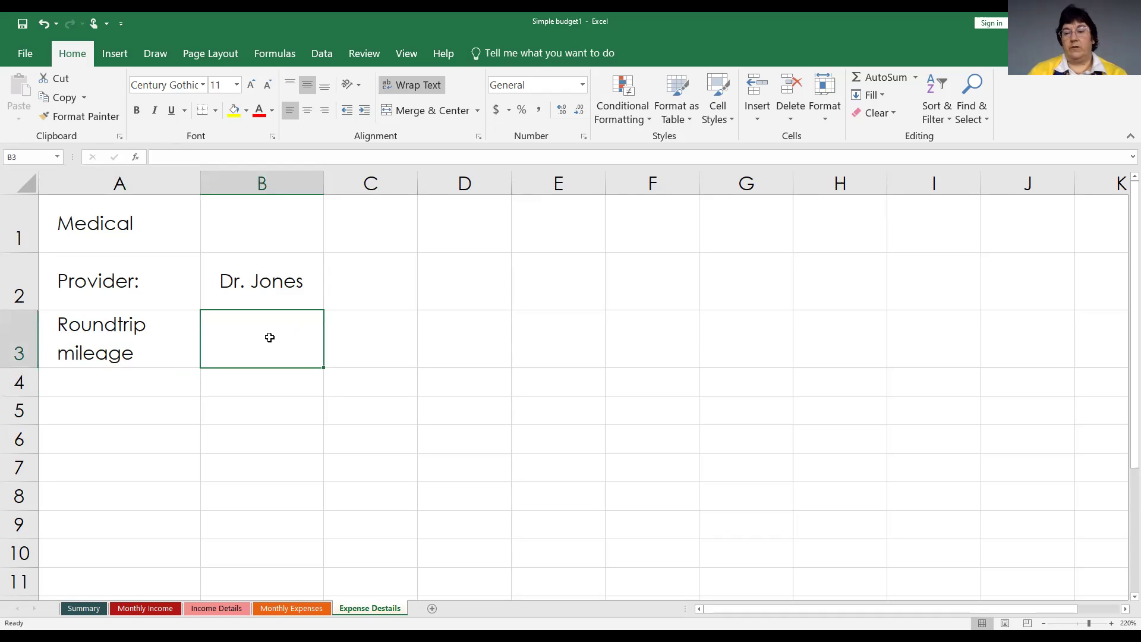
{"action": "type", "text": "20"}
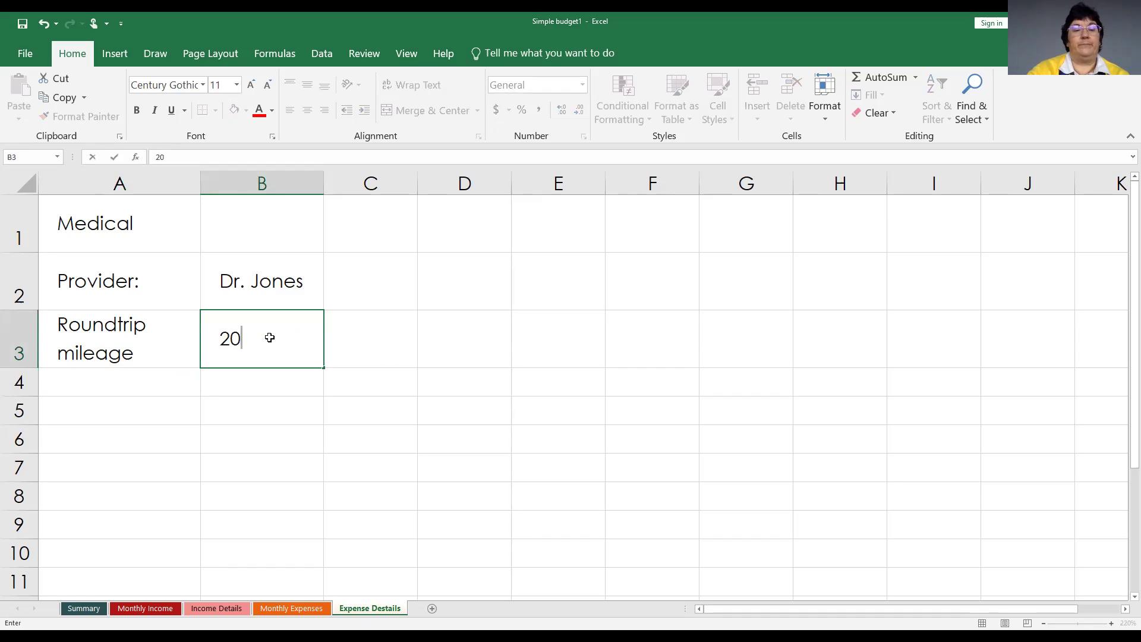
{"action": "key", "text": "Return"}
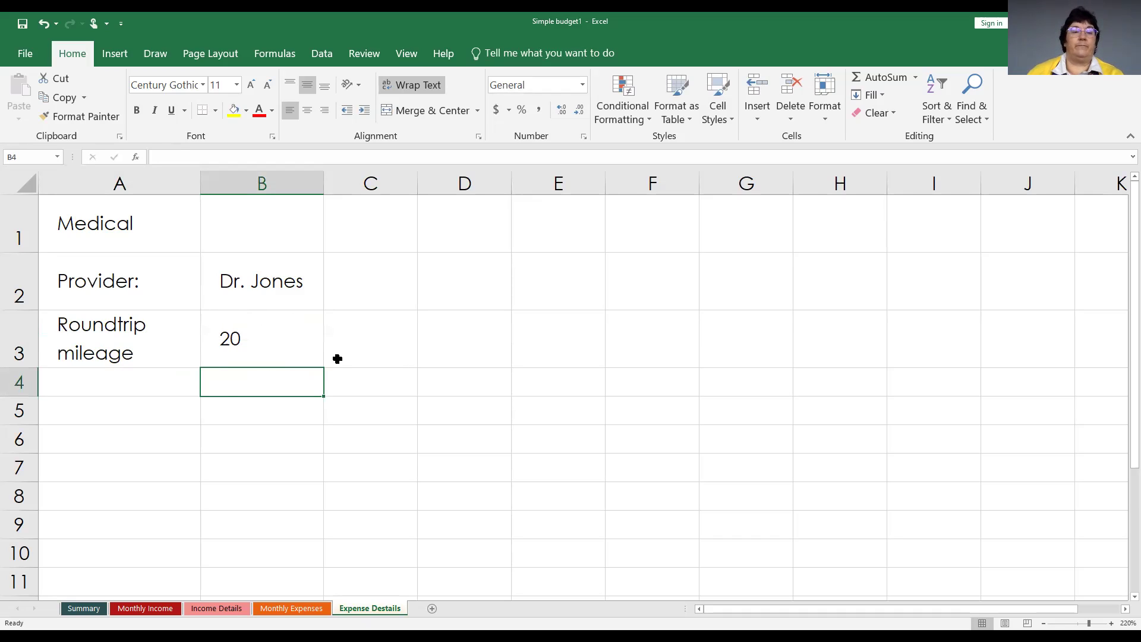
{"action": "left_click", "coordinate": [125, 415]}
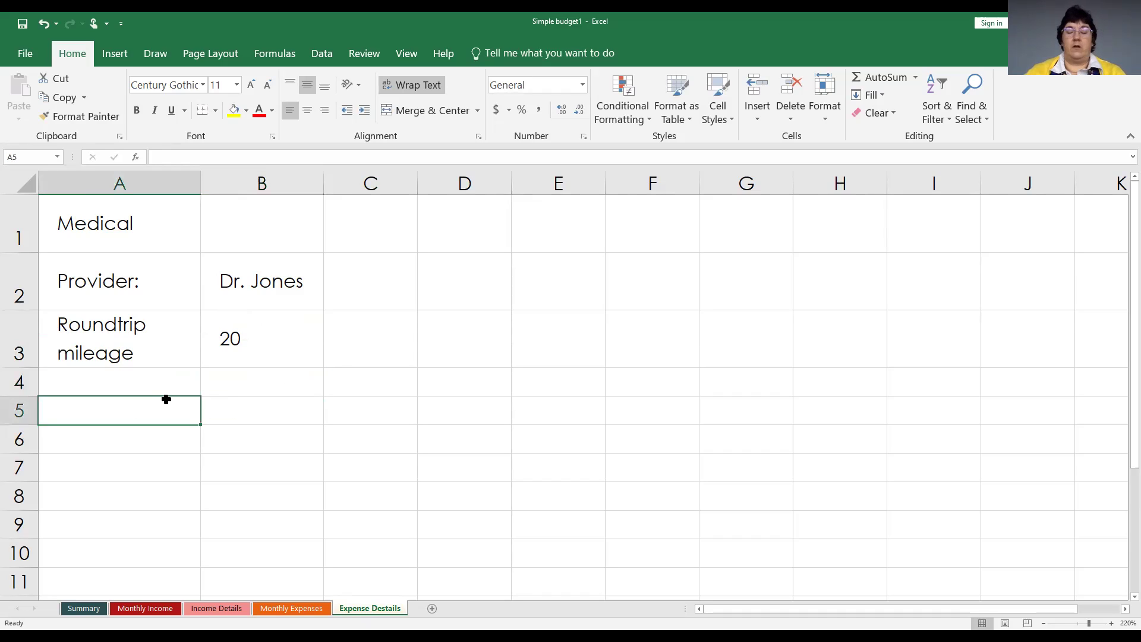
Enter the column labels 'Date' in A5 and 'Copay' in B5.
{"action": "type", "text": "Date"}
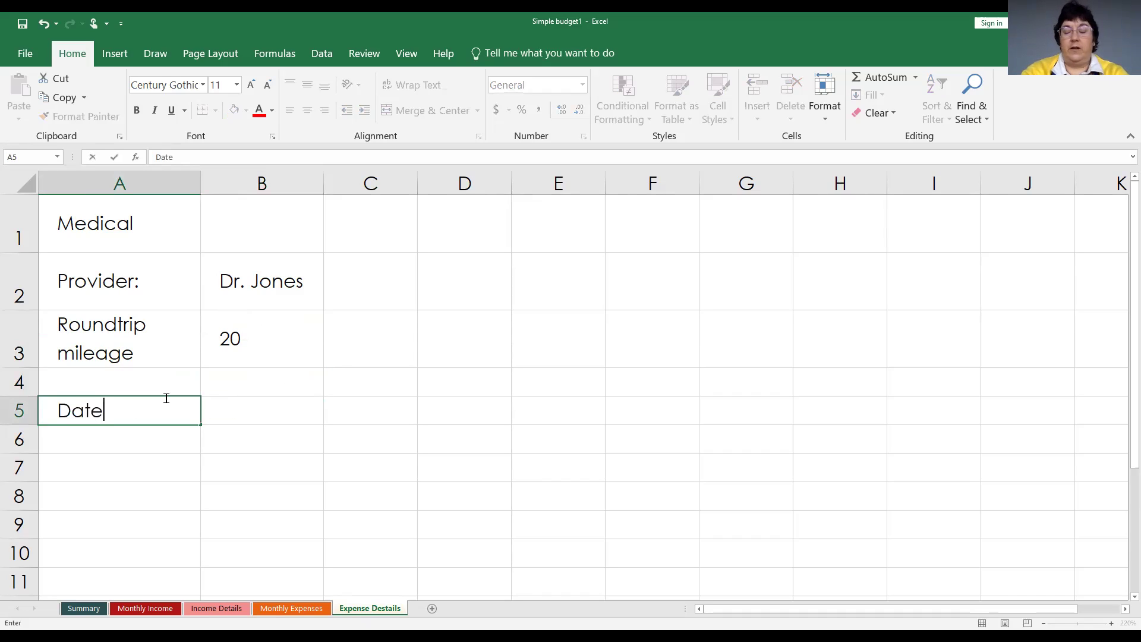
{"action": "key", "text": "Tab"}
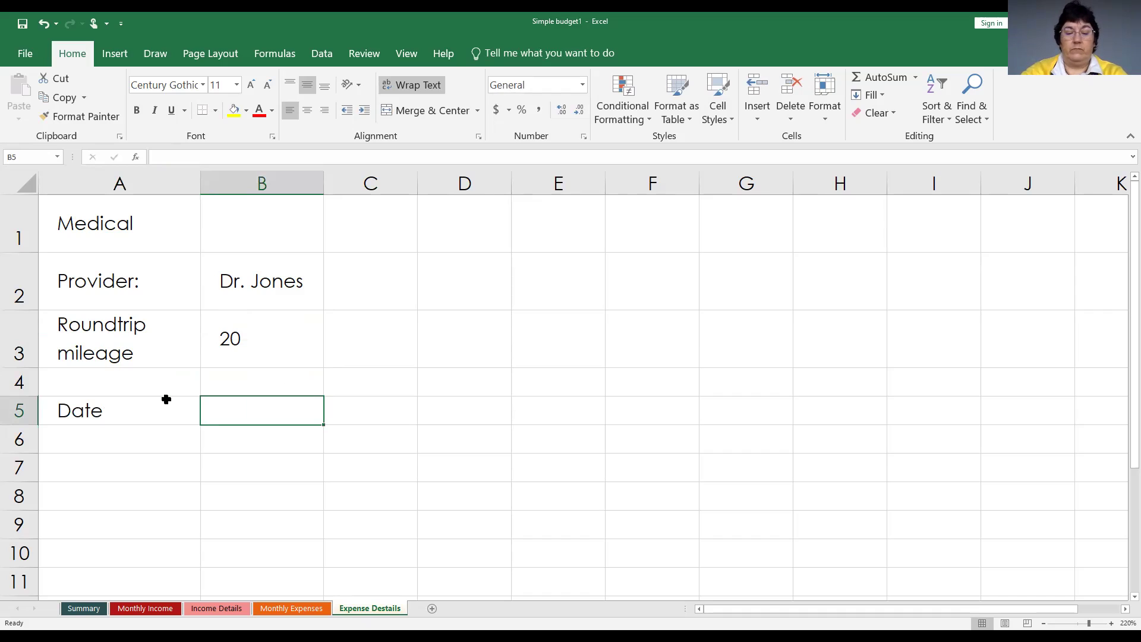
{"action": "type", "text": "Copay"}
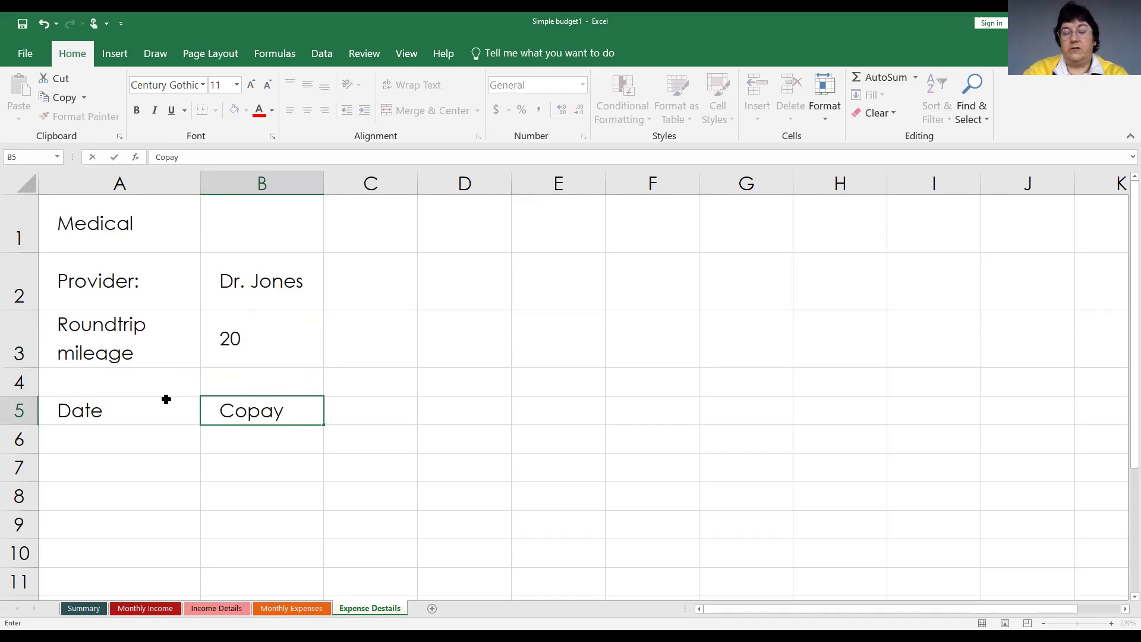
{"action": "key", "text": "Tab"}
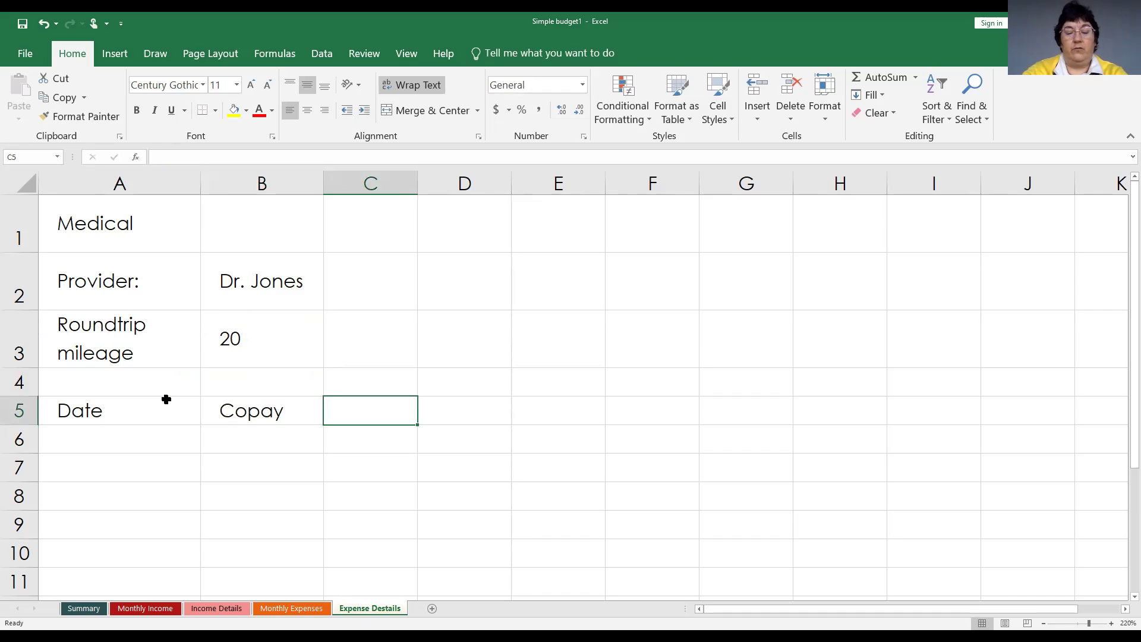
Add 'Invoiced Bills' in C5 and 'Comments' in D5, widening columns C and D.
{"action": "type", "text": "Invoice"}
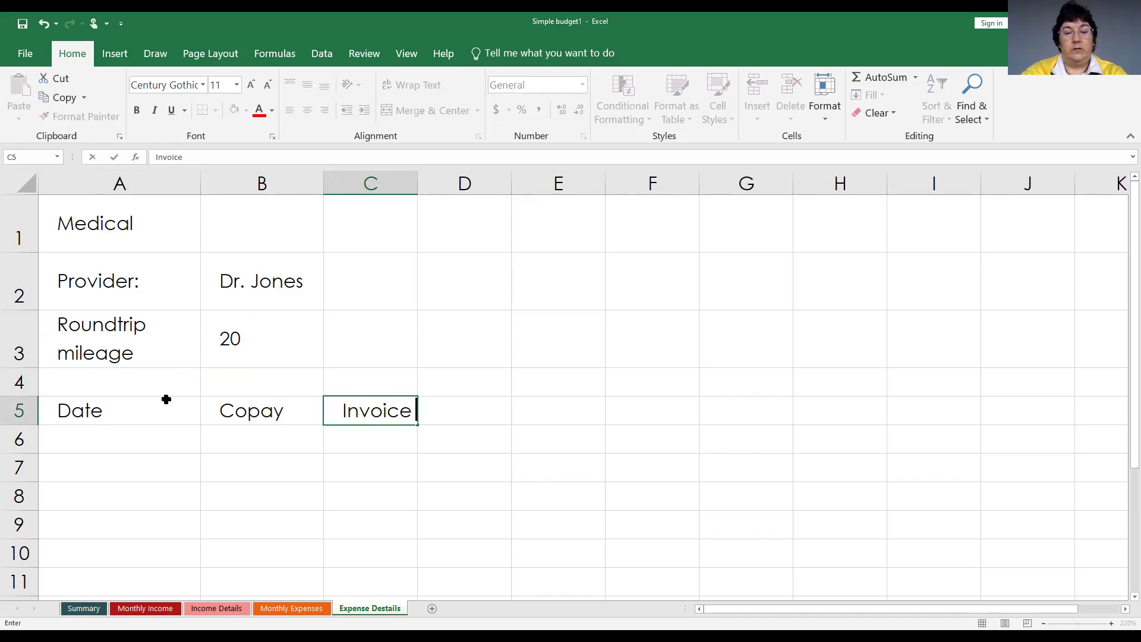
{"action": "type", "text": "d Bills"}
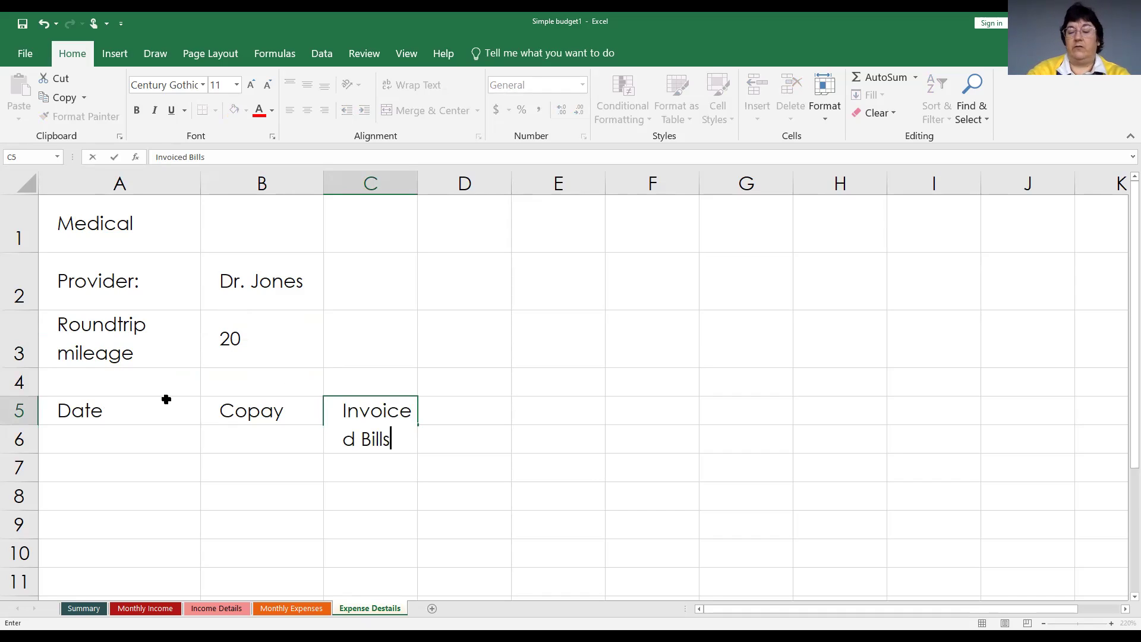
{"action": "key", "text": "Return"}
{"action": "key", "text": "Up"}
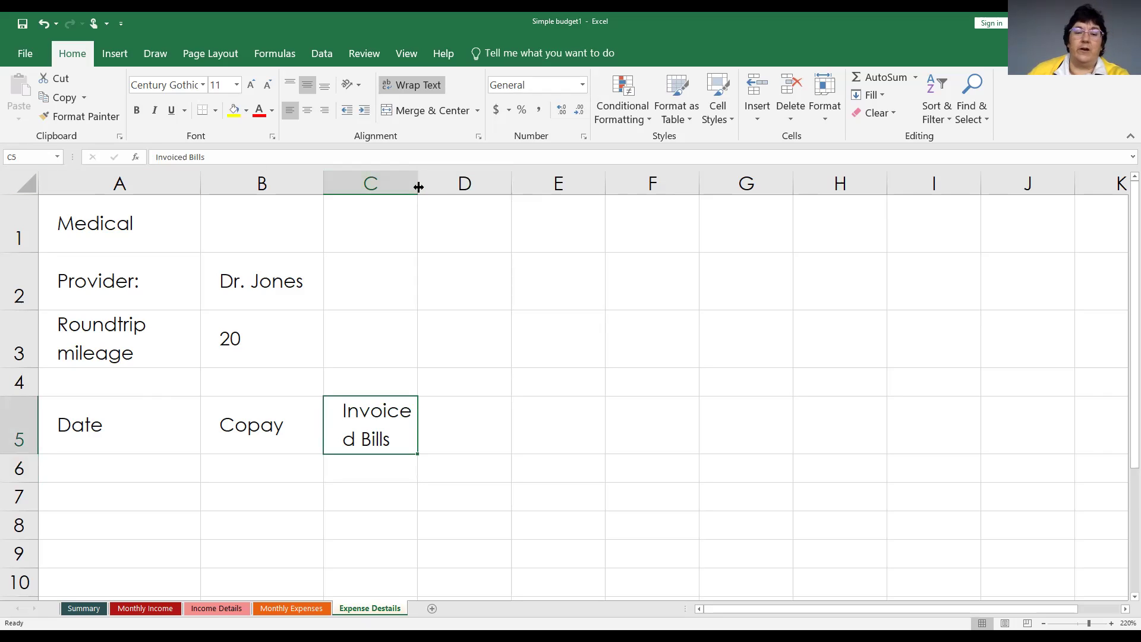
{"action": "left_click_drag", "start_coordinate": [445, 188], "coordinate": [444, 186]}
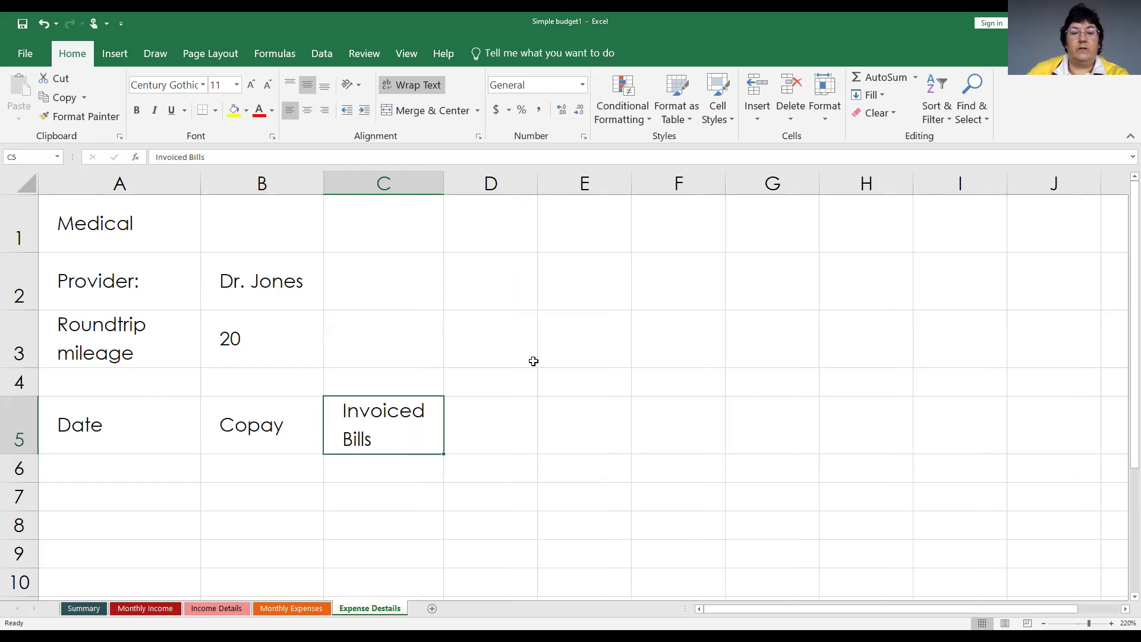
{"action": "left_click", "coordinate": [506, 416]}
{"action": "type", "text": "Comments"}
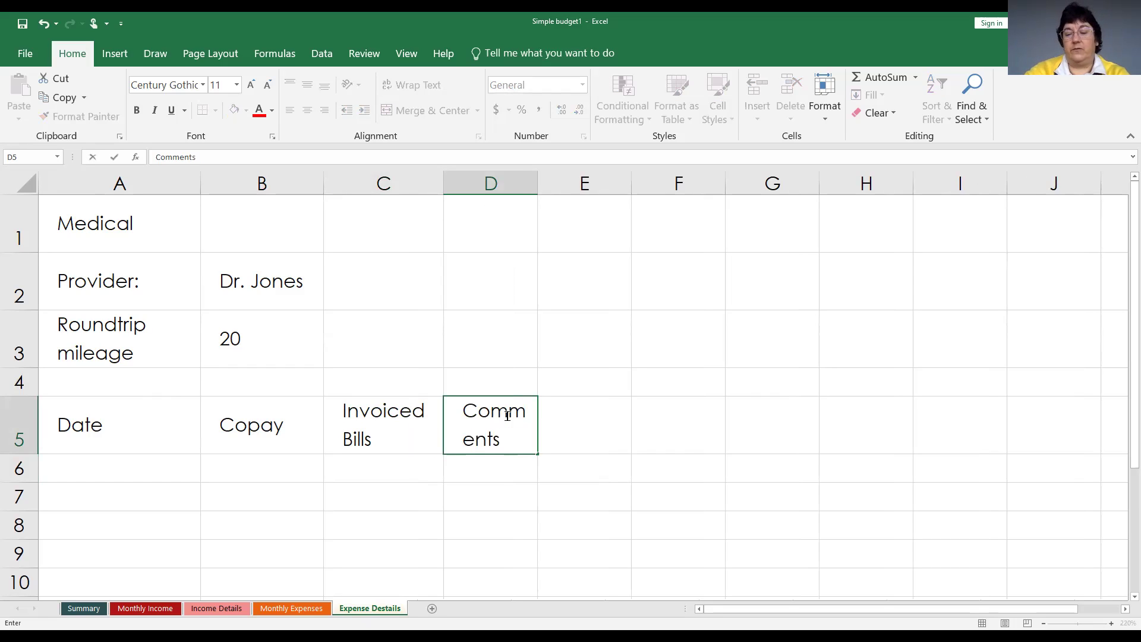
{"action": "key", "text": "Return"}
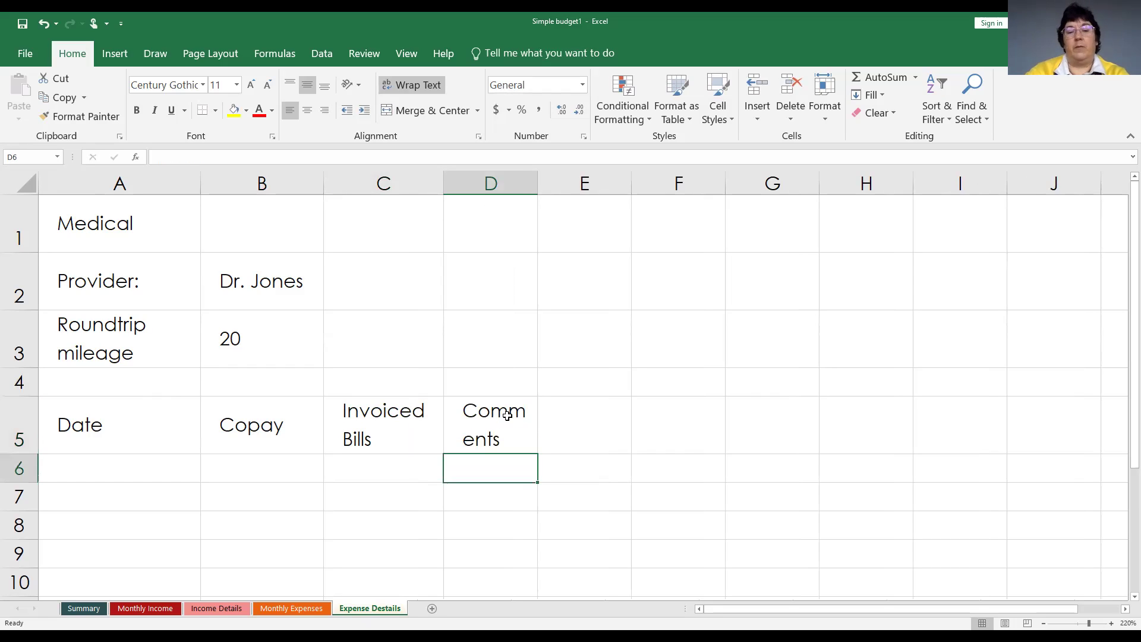
{"action": "left_click_drag", "start_coordinate": [536, 186], "coordinate": [910, 188]}
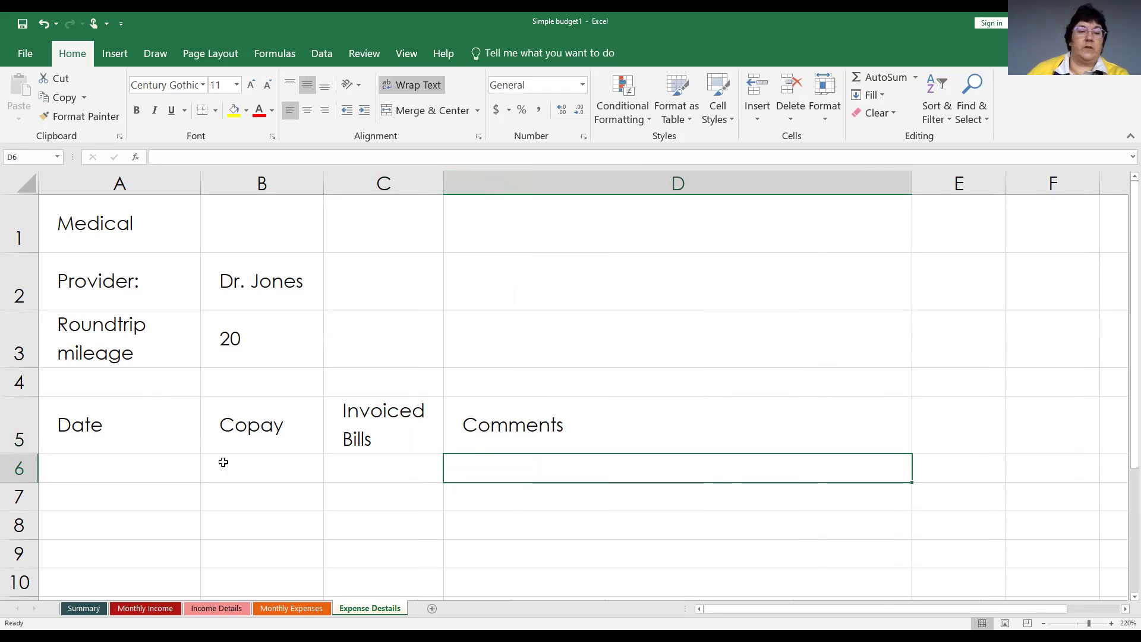
{"action": "left_click", "coordinate": [108, 183]}
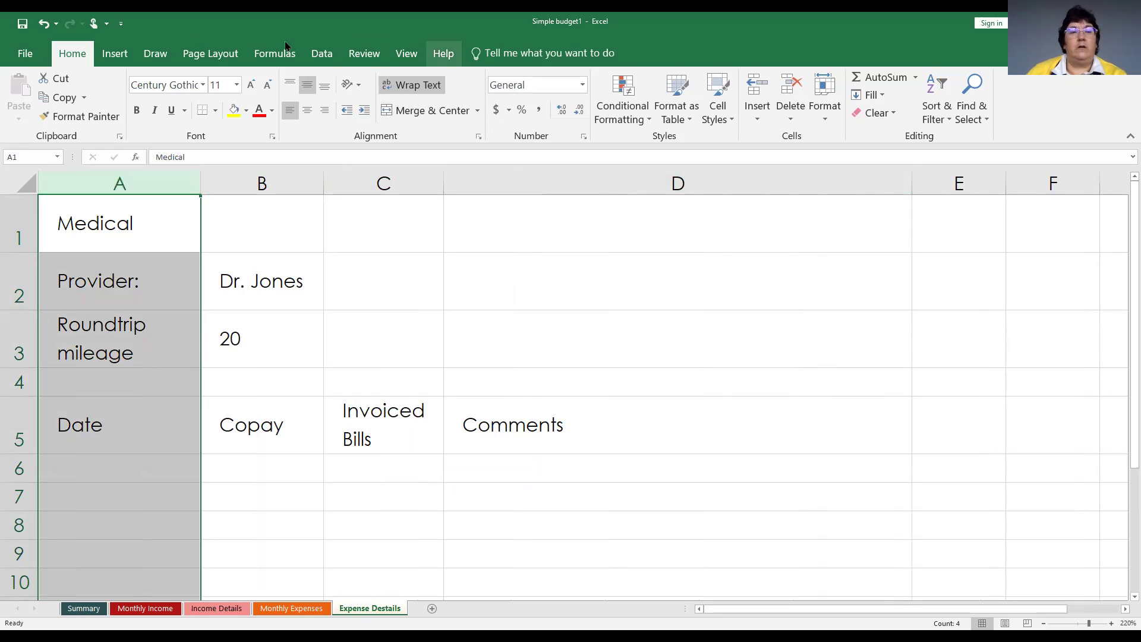
Format column A as Short Date and enter 2/17/2021 in A6.
{"action": "left_click", "coordinate": [582, 85]}
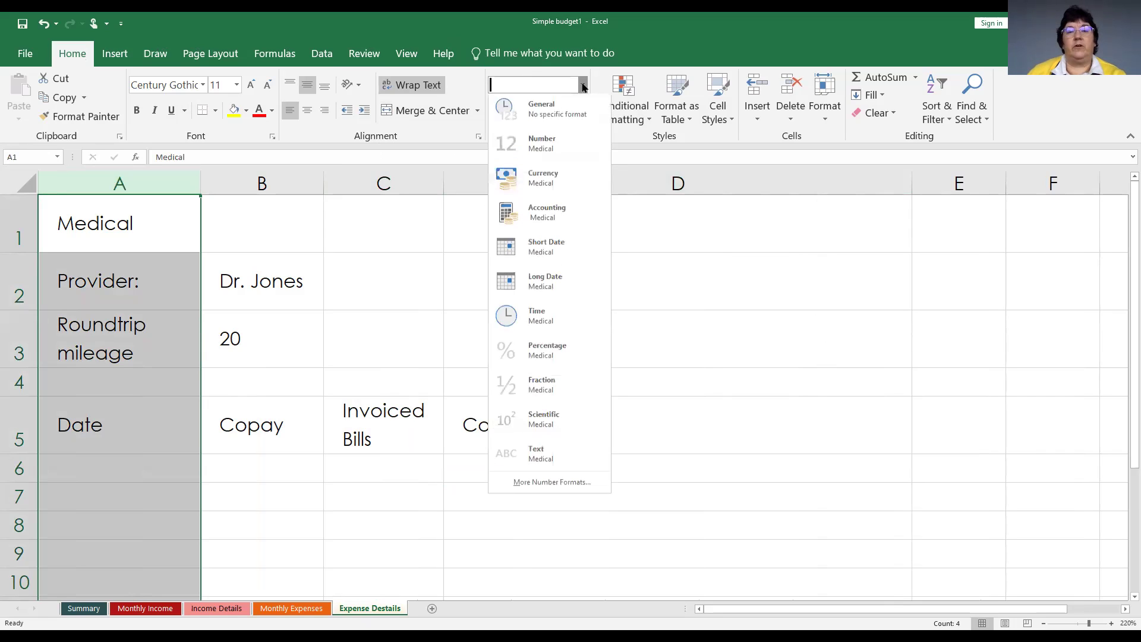
{"action": "left_click", "coordinate": [545, 246]}
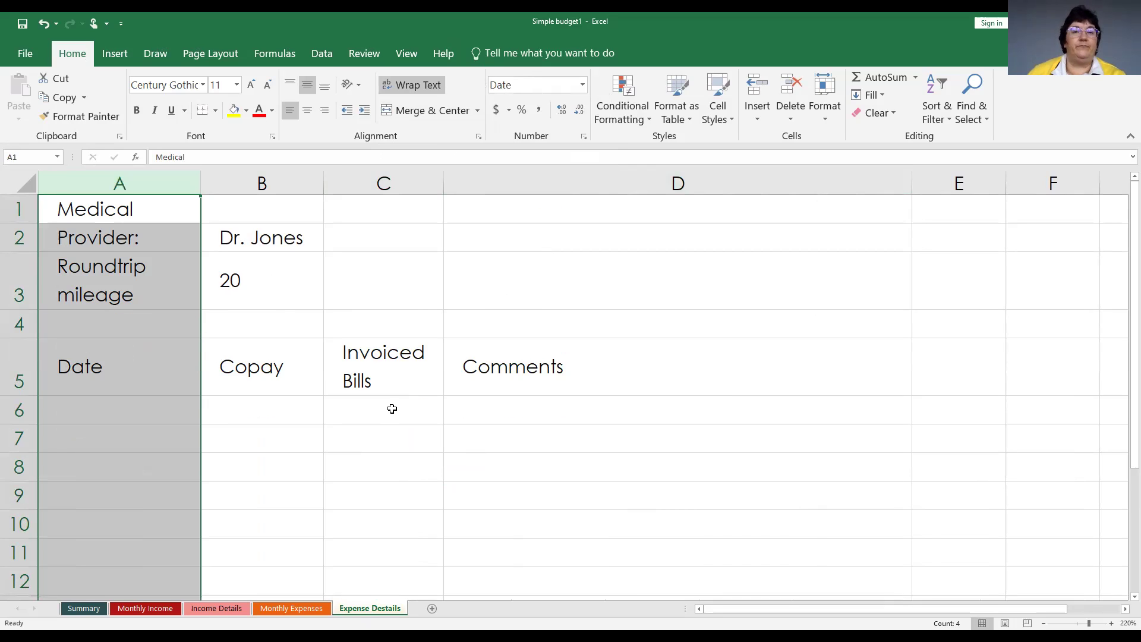
{"action": "left_click", "coordinate": [131, 409]}
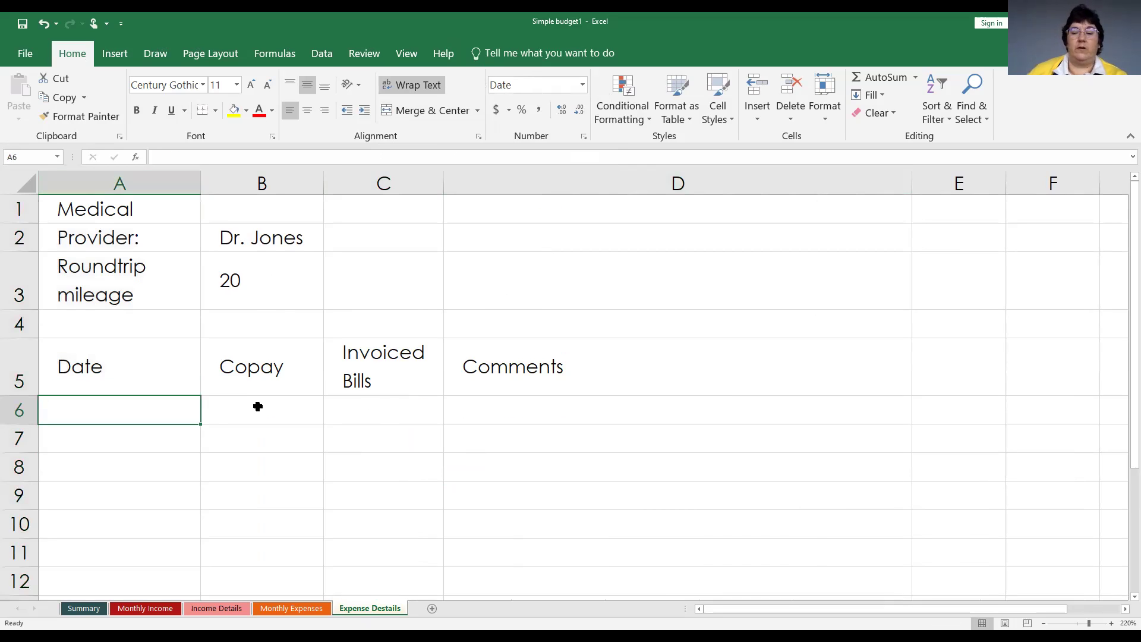
{"action": "type", "text": "2-17"}
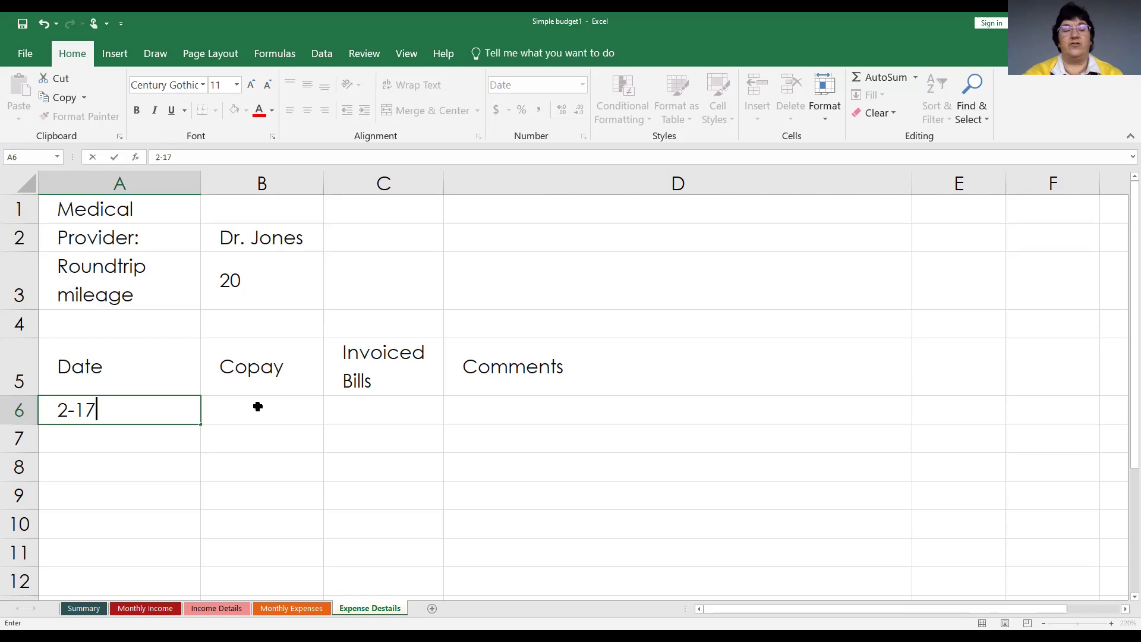
{"action": "key", "text": "Return"}
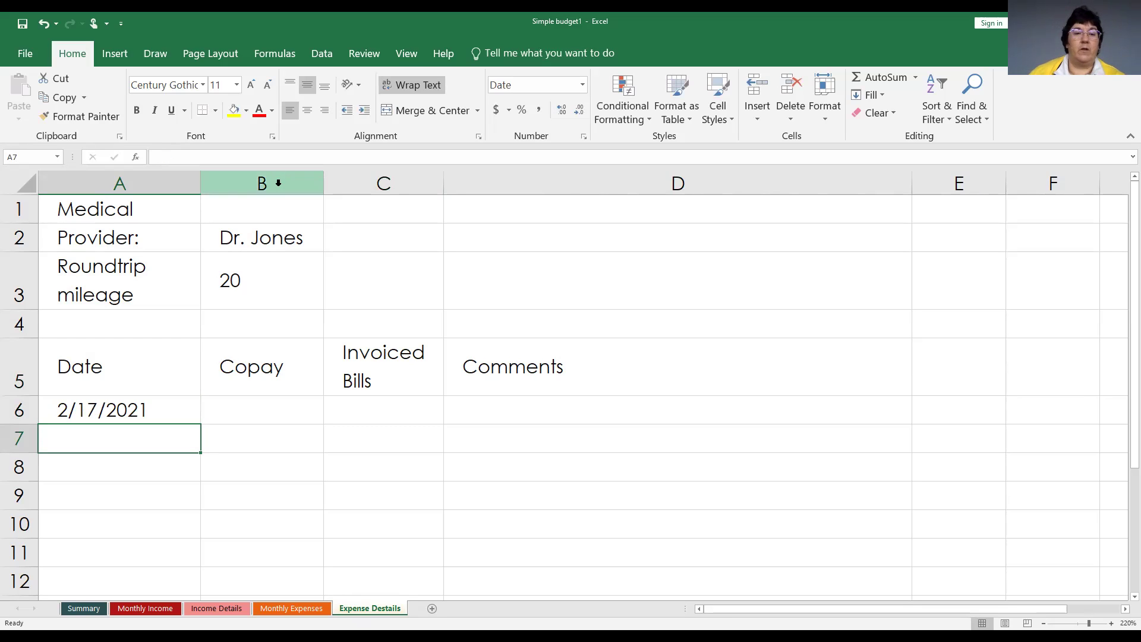
Apply Currency format to columns B and C.
{"action": "left_click_drag", "start_coordinate": [278, 185], "coordinate": [381, 180]}
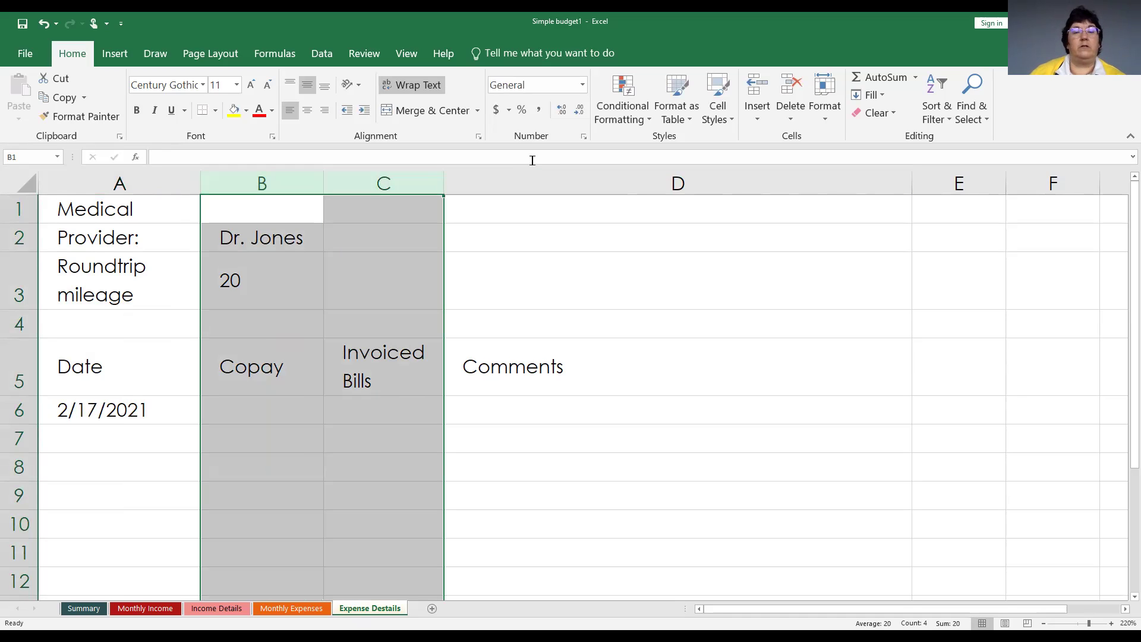
{"action": "left_click", "coordinate": [496, 110]}
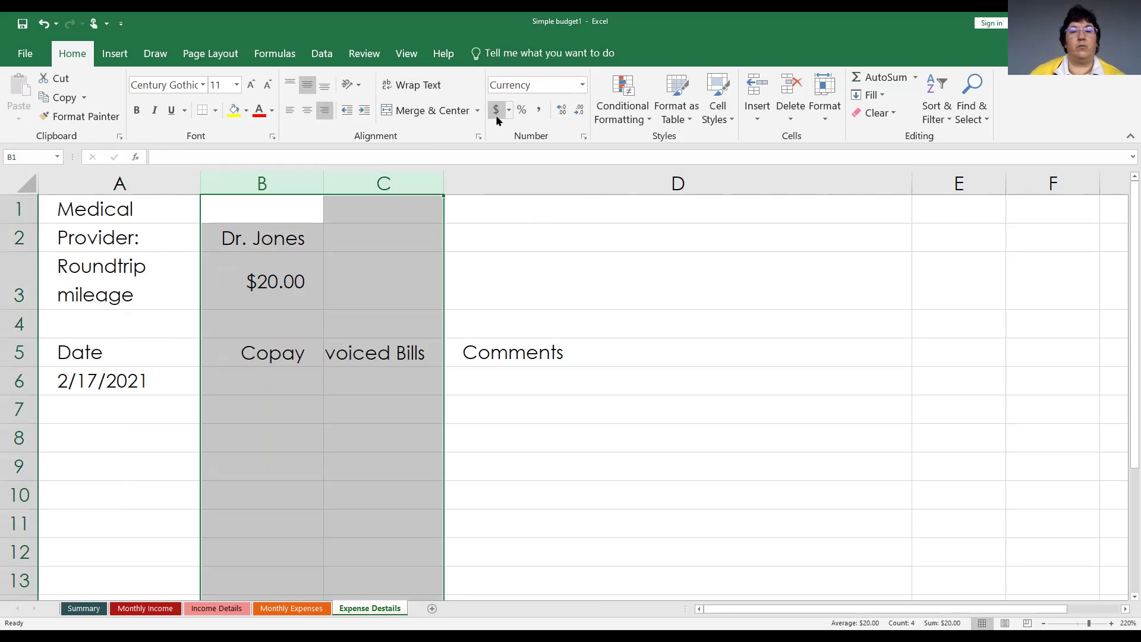
{"action": "left_click", "coordinate": [251, 377]}
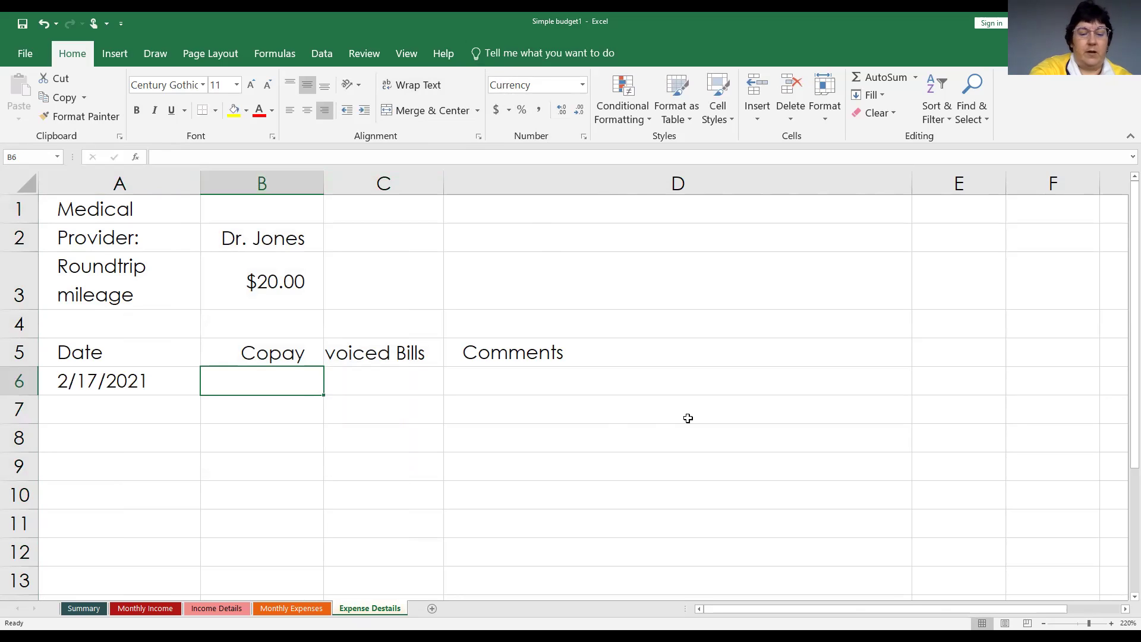
Fill row 6 with a $35.00 copay, $100.00 bill and comment 'Copay + bill = annual checkup'.
{"action": "type", "text": "35"}
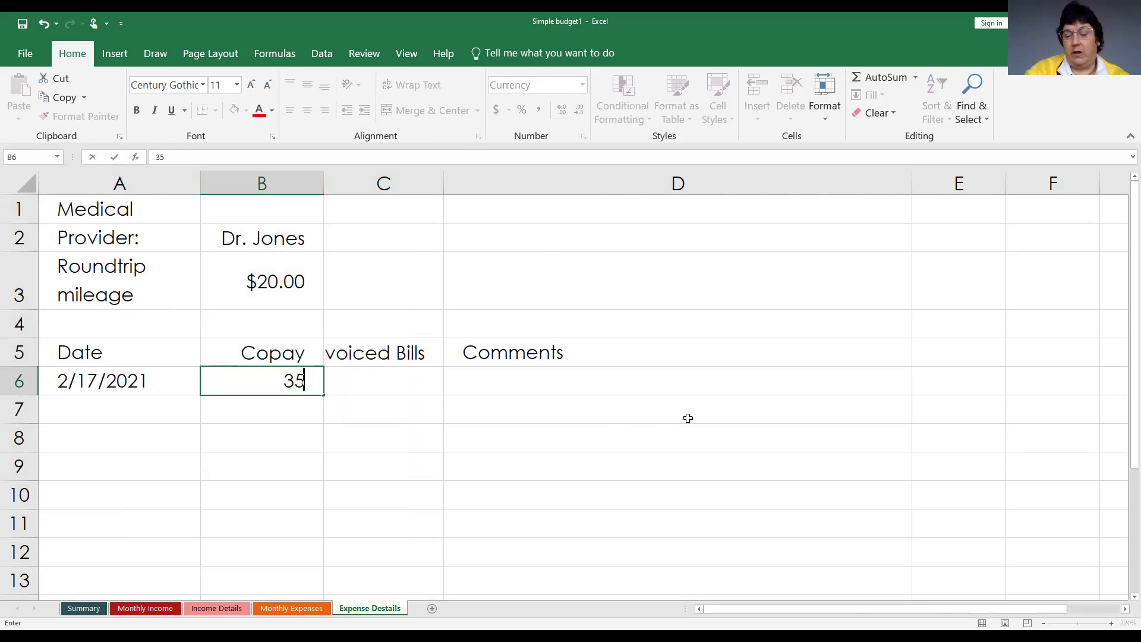
{"action": "key", "text": "Tab"}
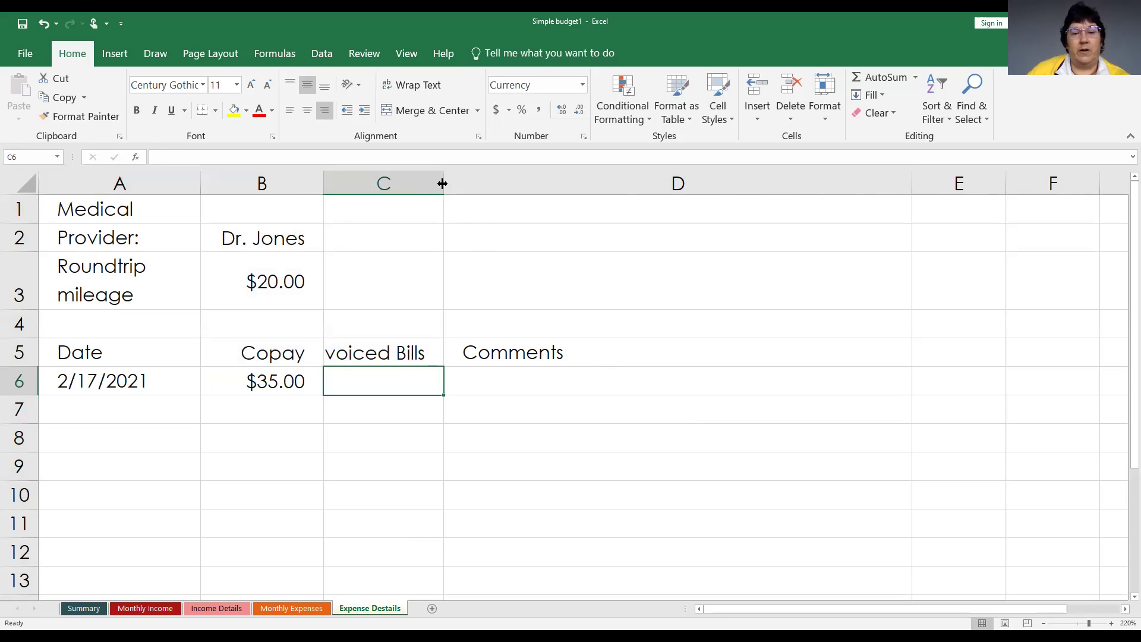
{"action": "left_click_drag", "start_coordinate": [479, 182], "coordinate": [482, 183]}
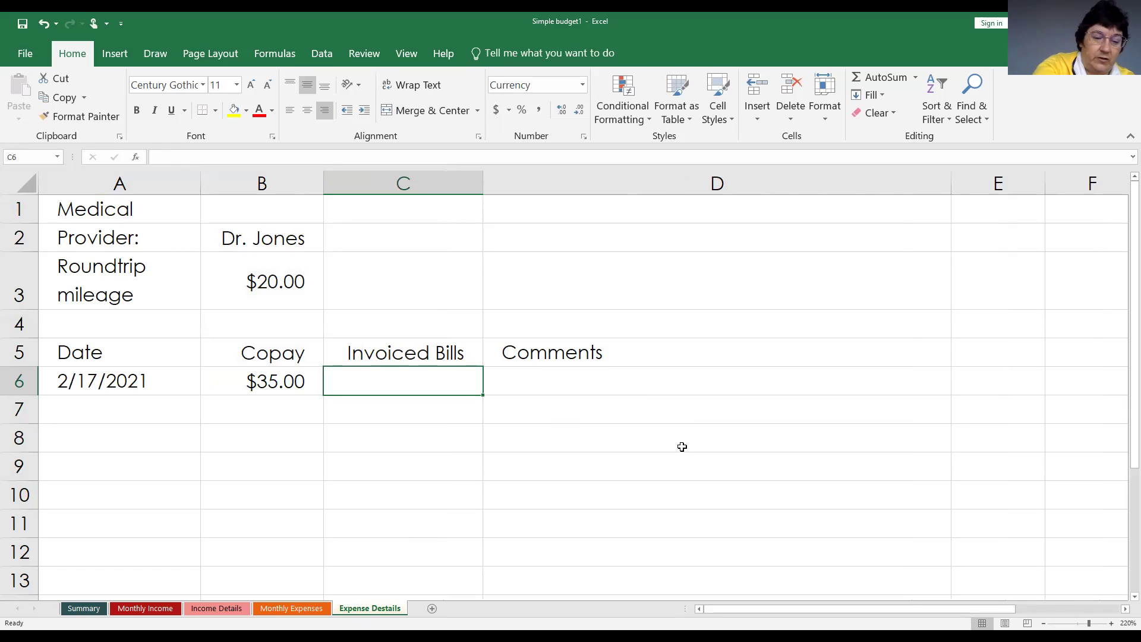
{"action": "type", "text": "100"}
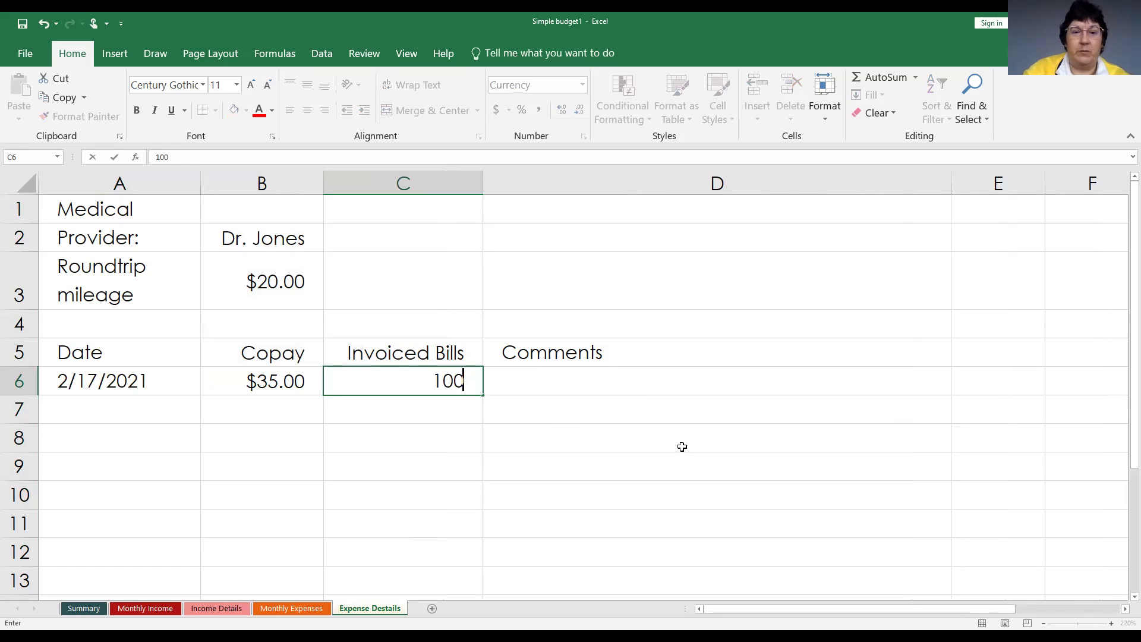
{"action": "key", "text": "Return"}
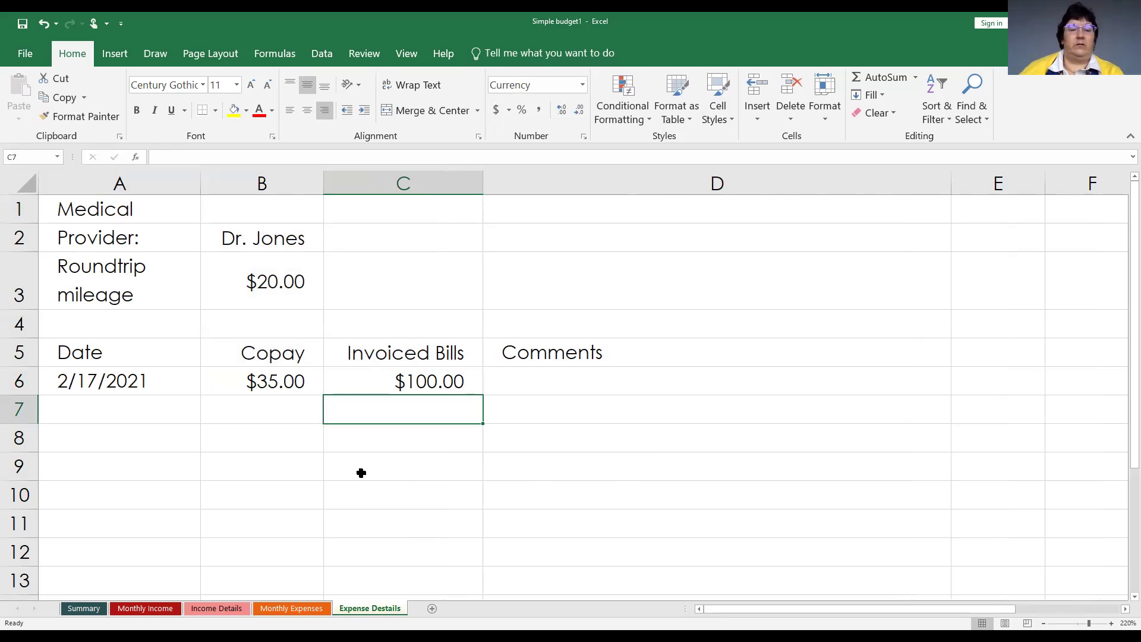
{"action": "left_click", "coordinate": [523, 374]}
{"action": "type", "text": "Copay"}
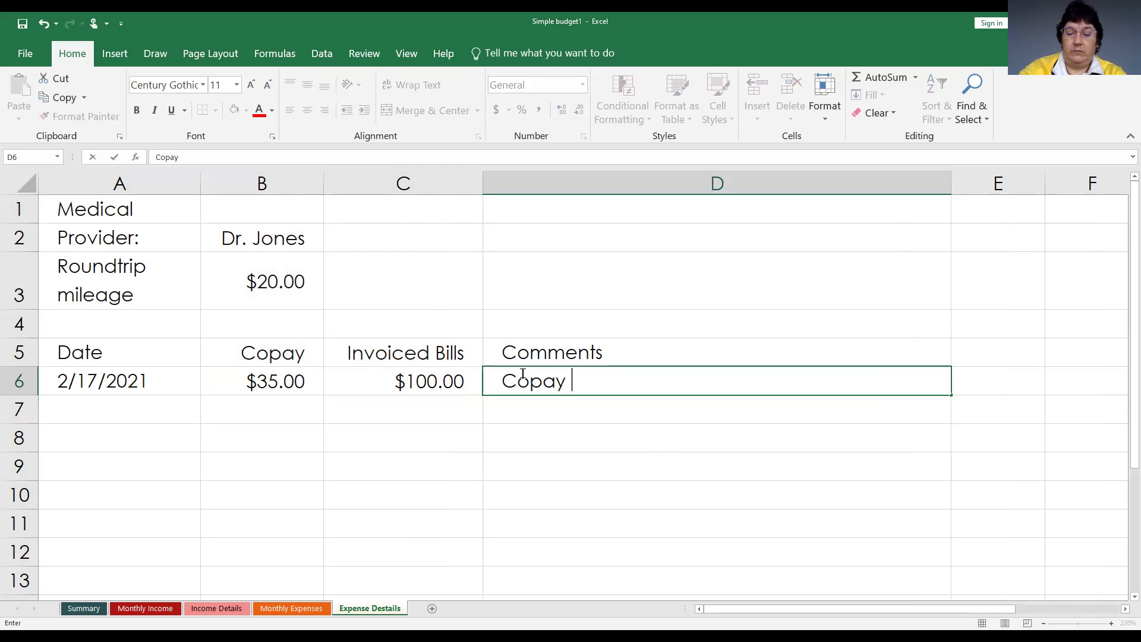
{"action": "type", "text": " + bill"}
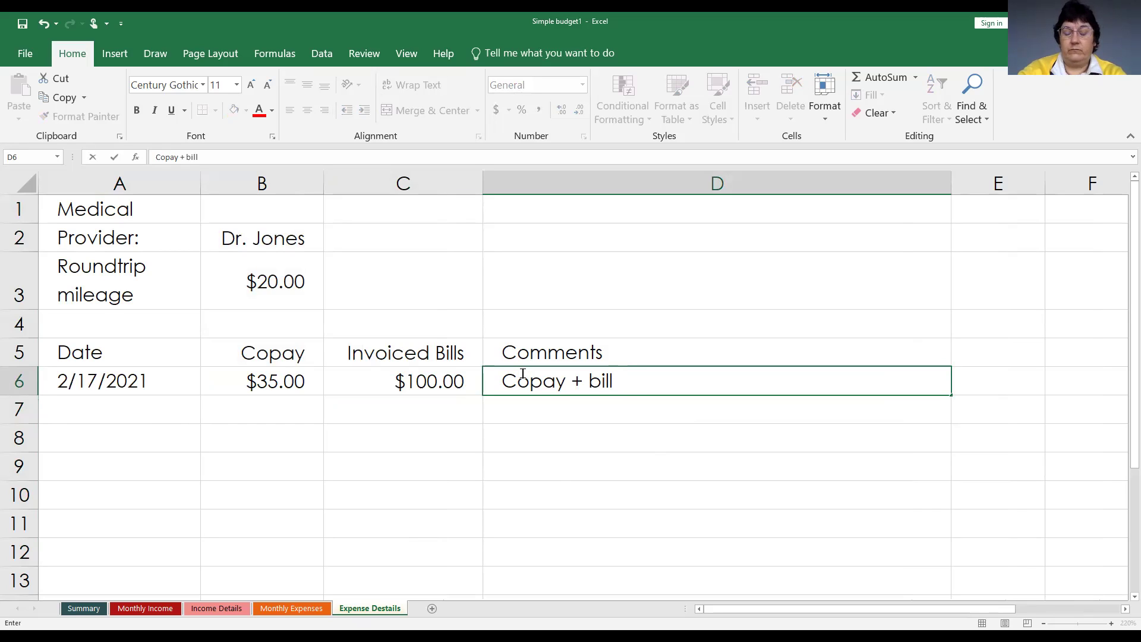
{"action": "type", "text": " = "}
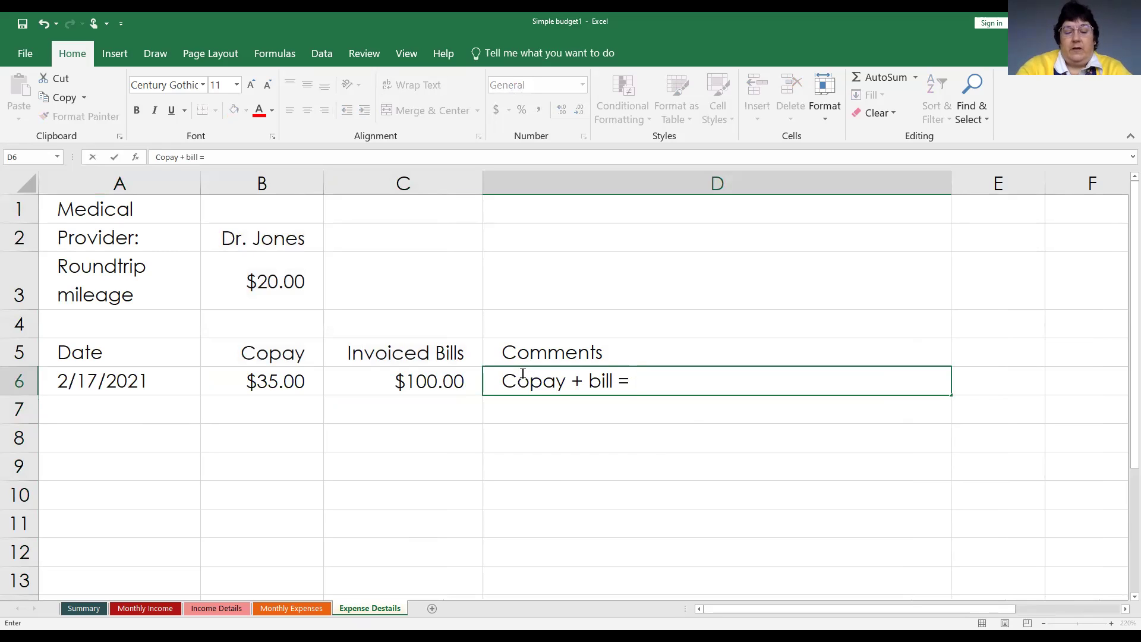
{"action": "type", "text": "an"}
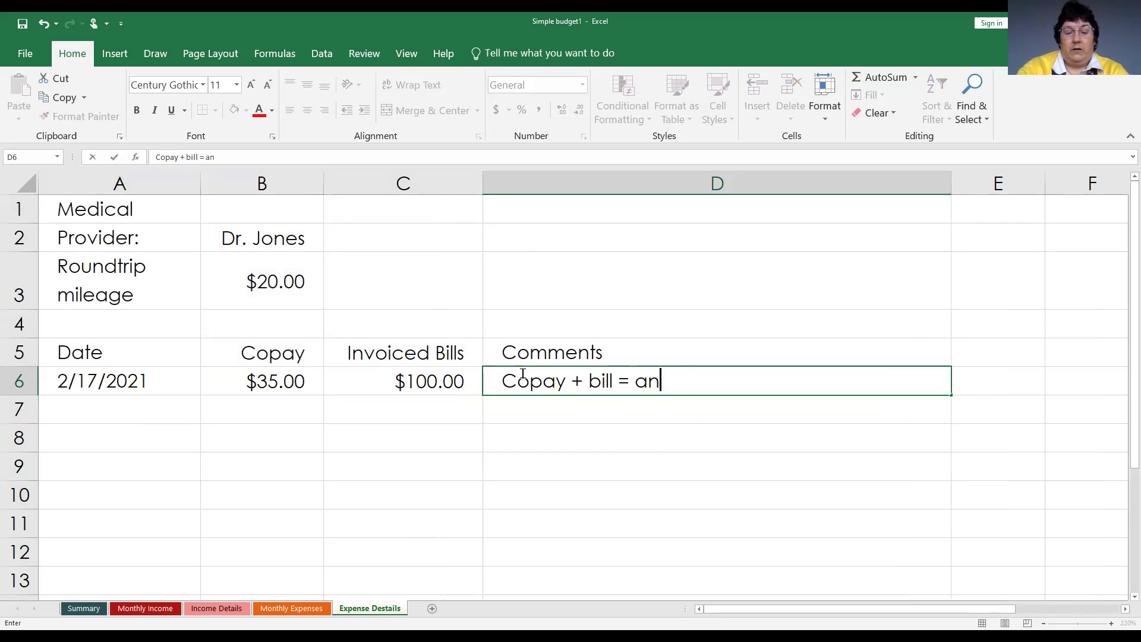
{"action": "type", "text": "nual c"}
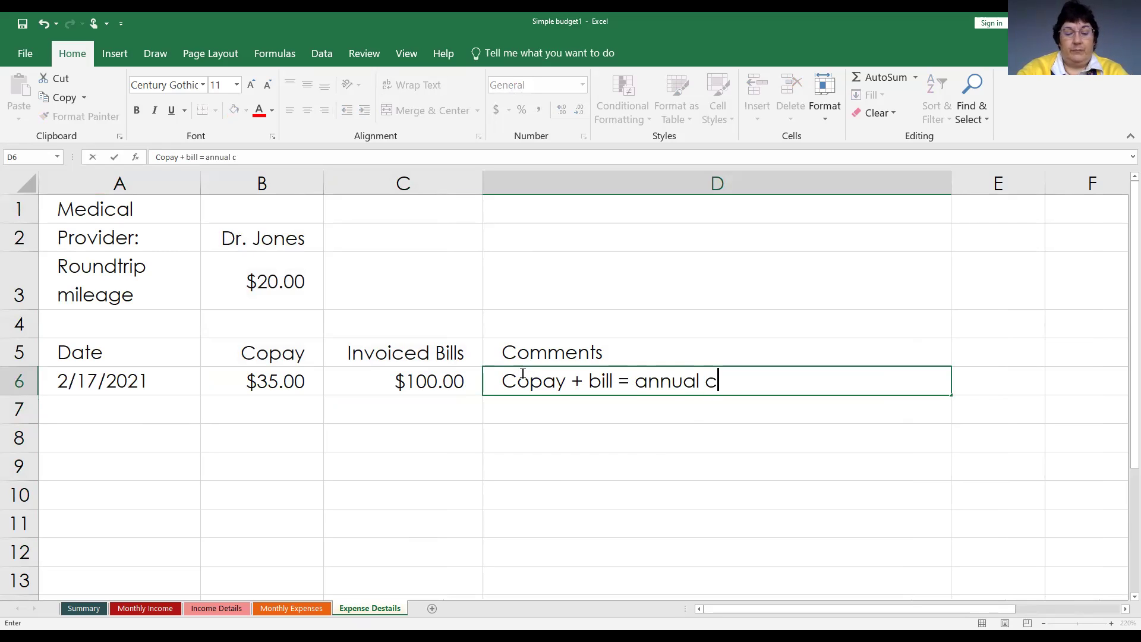
{"action": "type", "text": "heckup"}
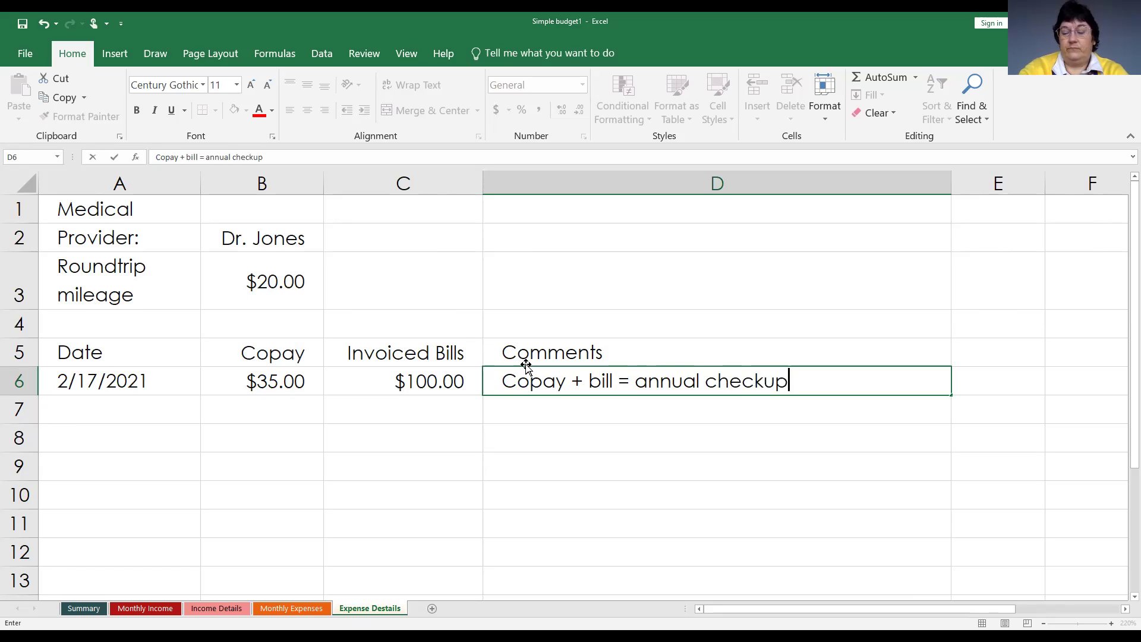
{"action": "key", "text": "Return"}
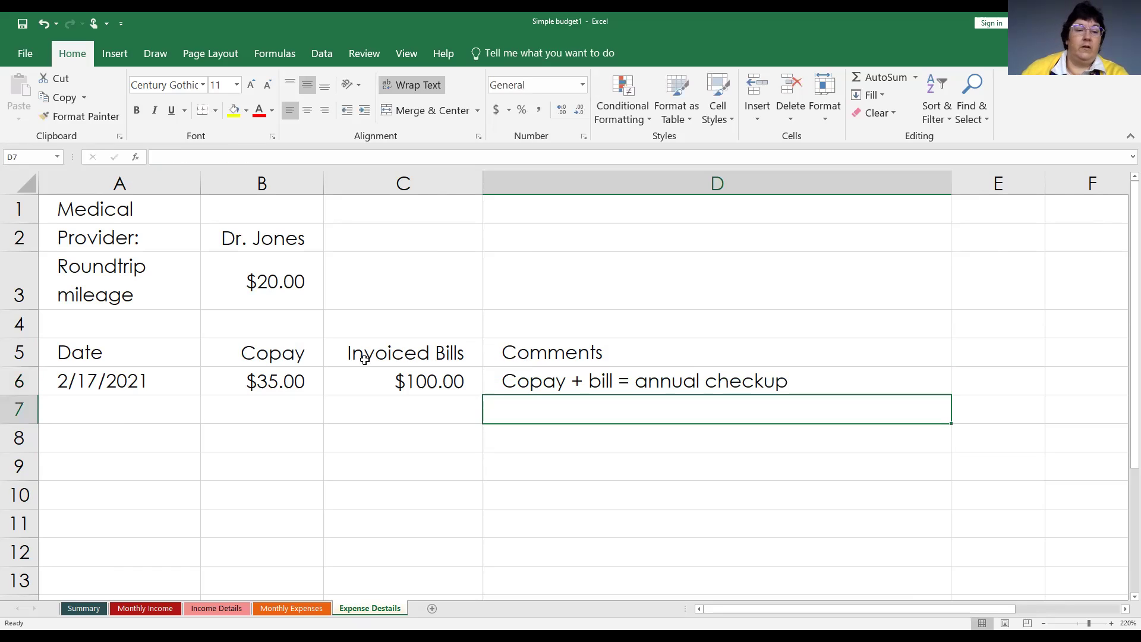
Enter 2/19/2021 and a $35.00 copay in row 7, starting the 'Test results' comment.
{"action": "left_click", "coordinate": [145, 410]}
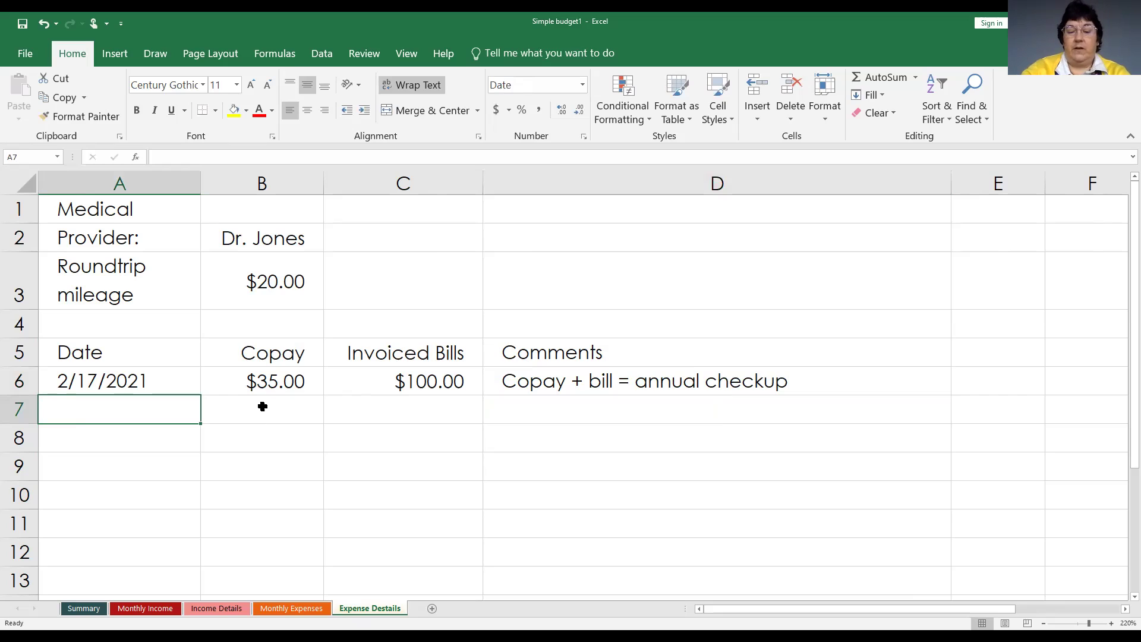
{"action": "type", "text": "2-17"}
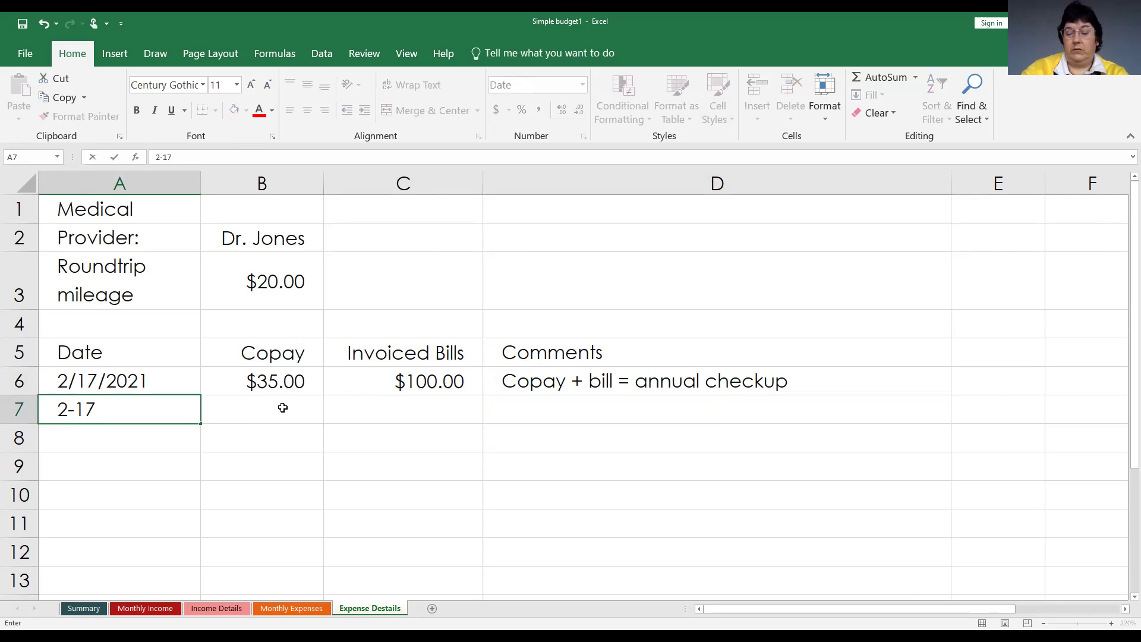
{"action": "key", "text": "BackSpace"}
{"action": "type", "text": "9"}
{"action": "left_click", "coordinate": [282, 408]}
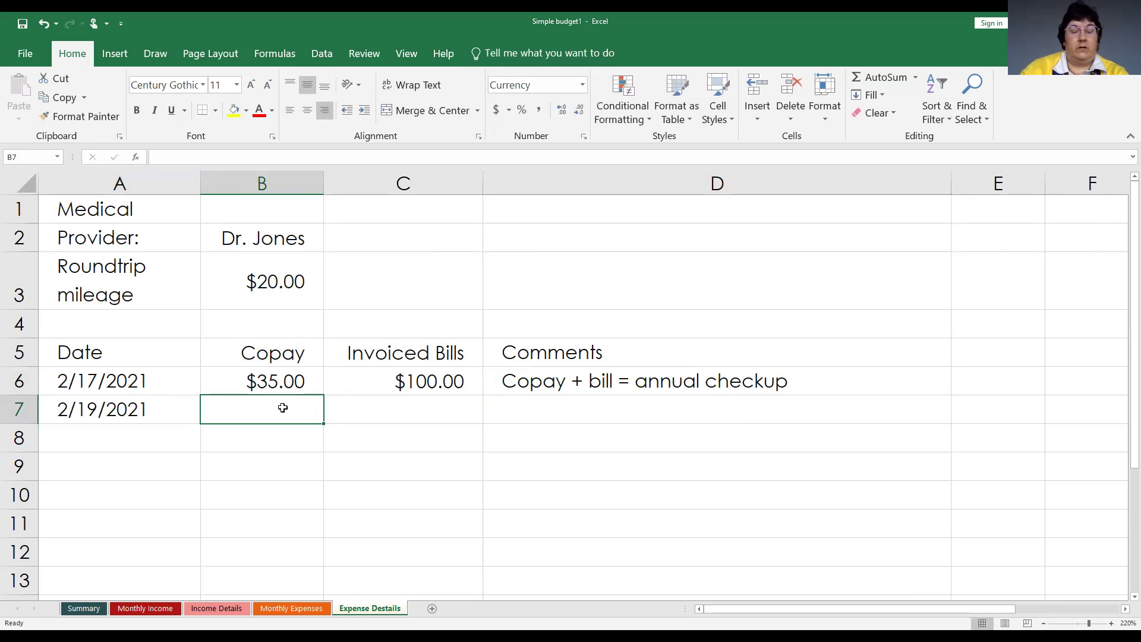
{"action": "type", "text": "35"}
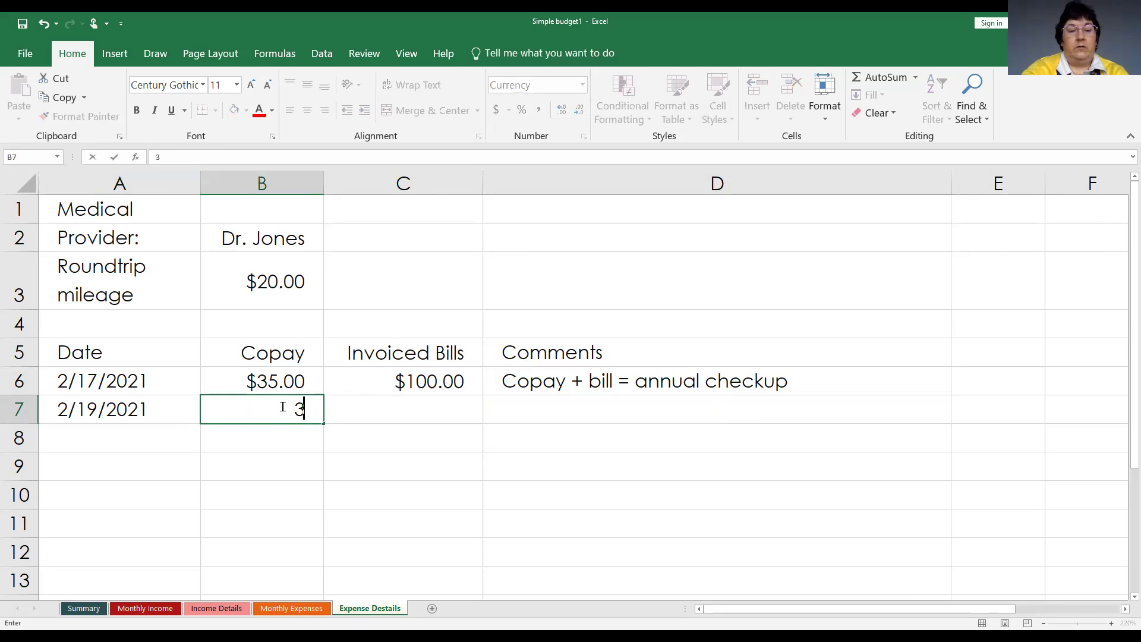
{"action": "key", "text": "Tab"}
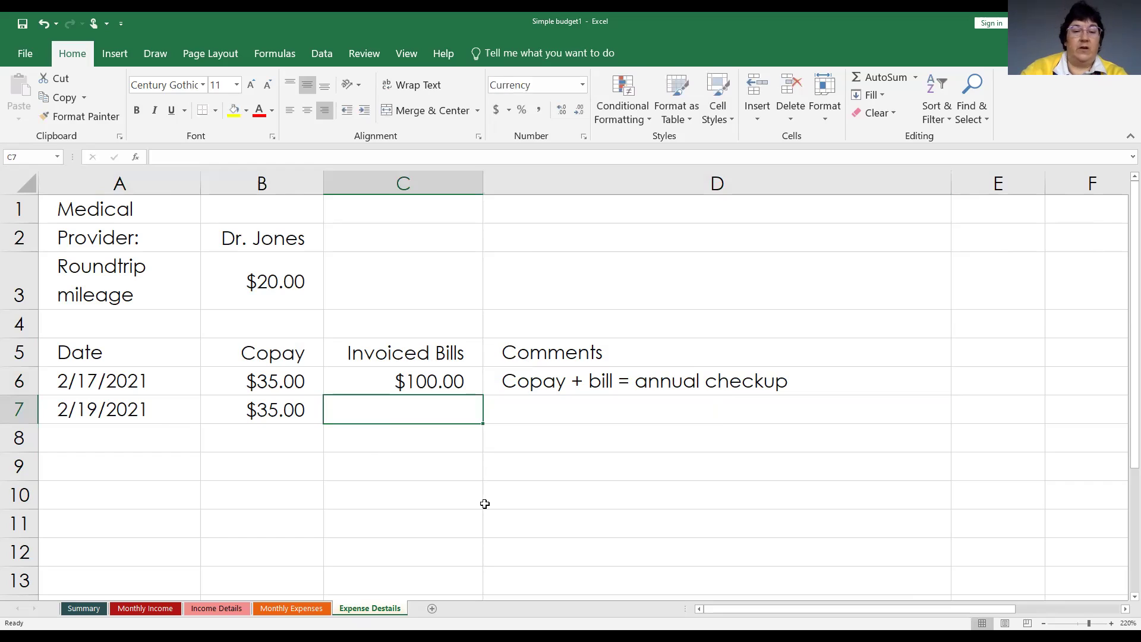
{"action": "key", "text": "Tab"}
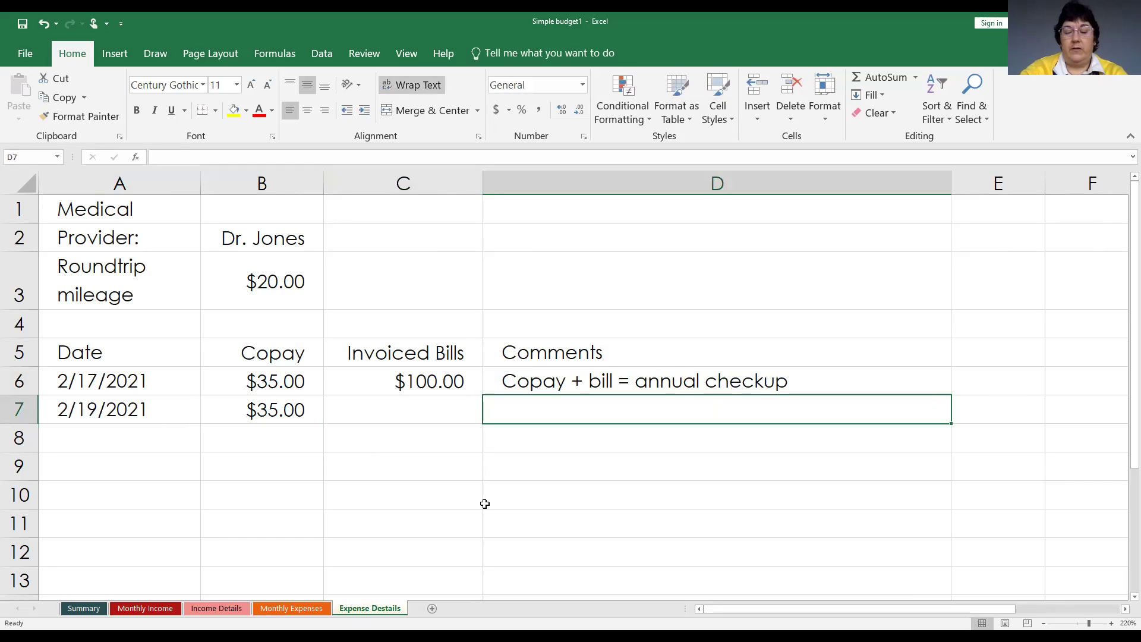
{"action": "type", "text": "Test r"}
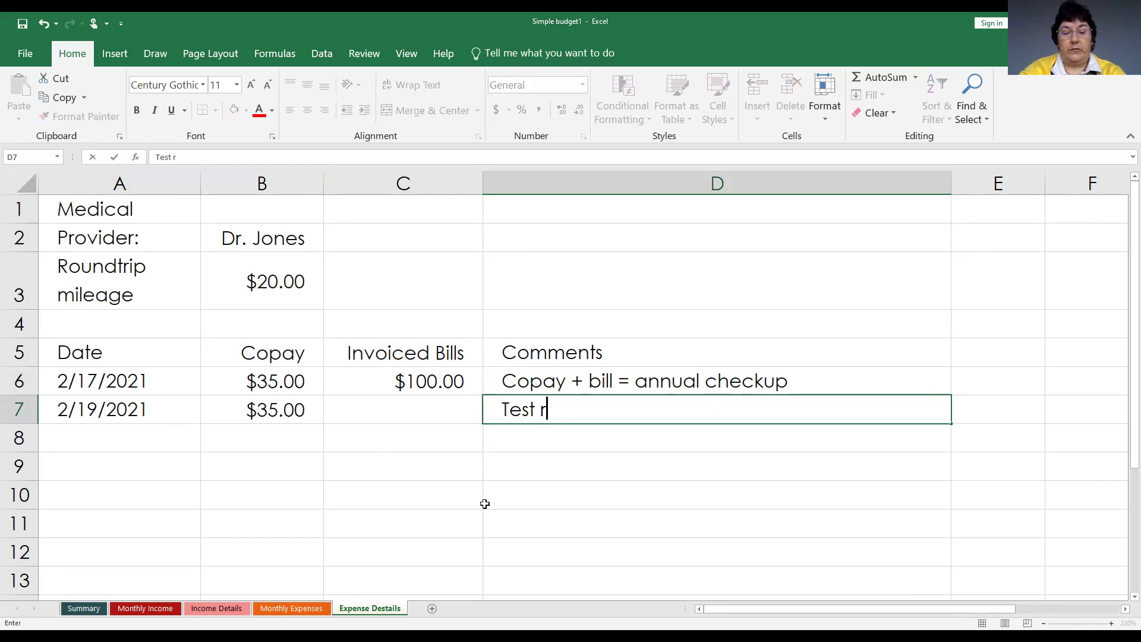
{"action": "type", "text": "esults"}
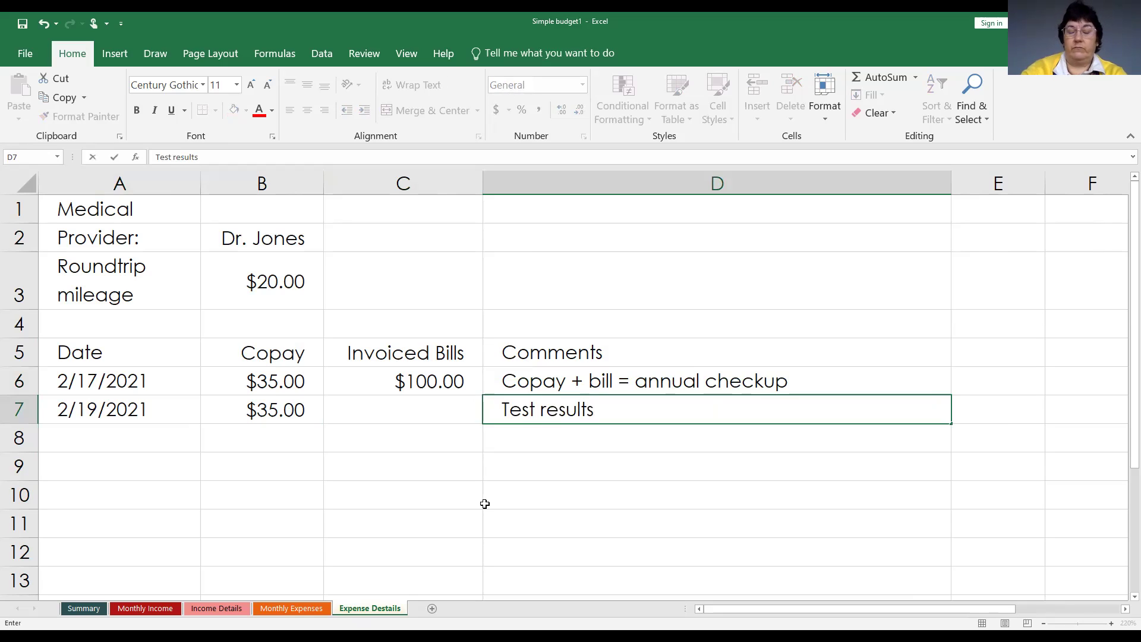
Commit 'Test results' in D7 and select cell A15.
{"action": "key", "text": "Return"}
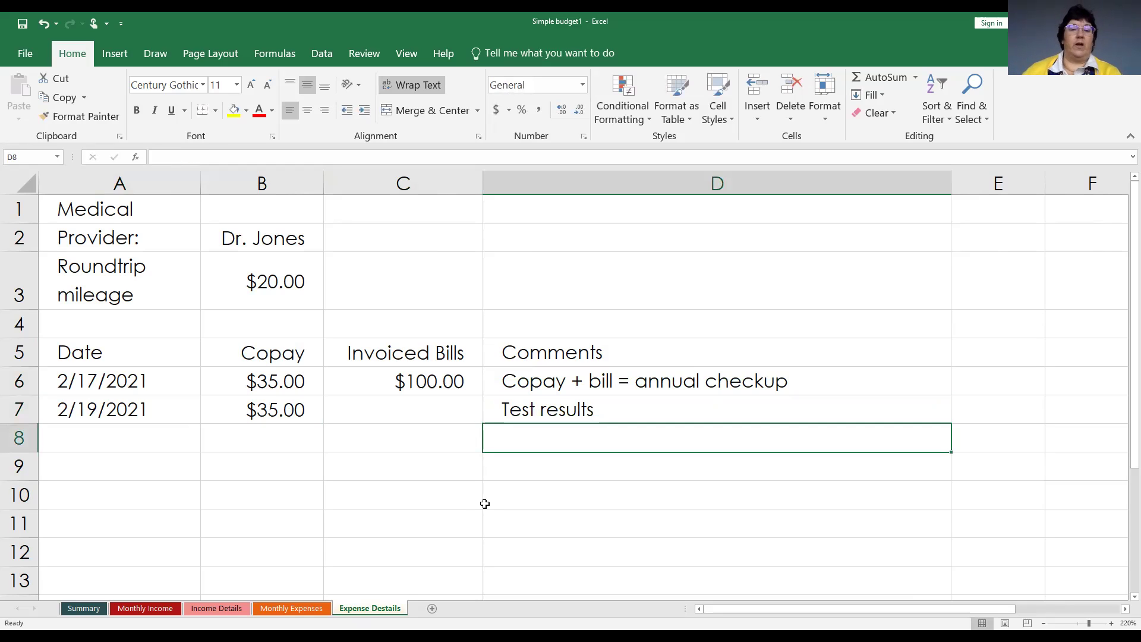
{"action": "scroll", "coordinate": [274, 504], "scroll_direction": "down", "scroll_amount": 1}
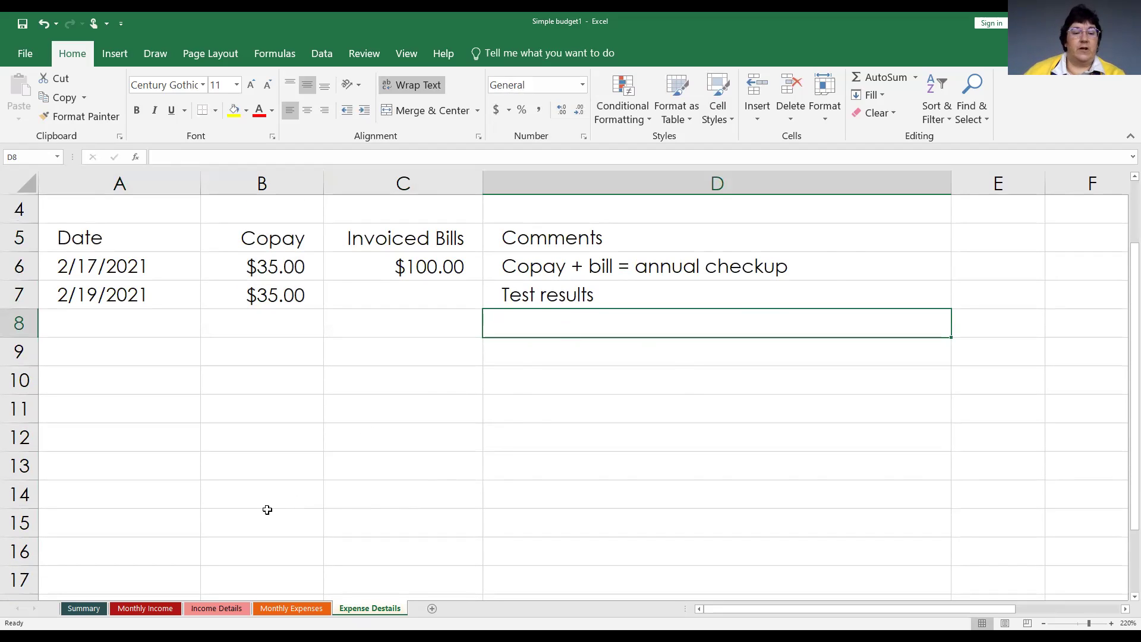
{"action": "scroll", "coordinate": [268, 510], "scroll_direction": "down", "scroll_amount": 1}
{"action": "scroll", "coordinate": [267, 509], "scroll_direction": "down", "scroll_amount": 1}
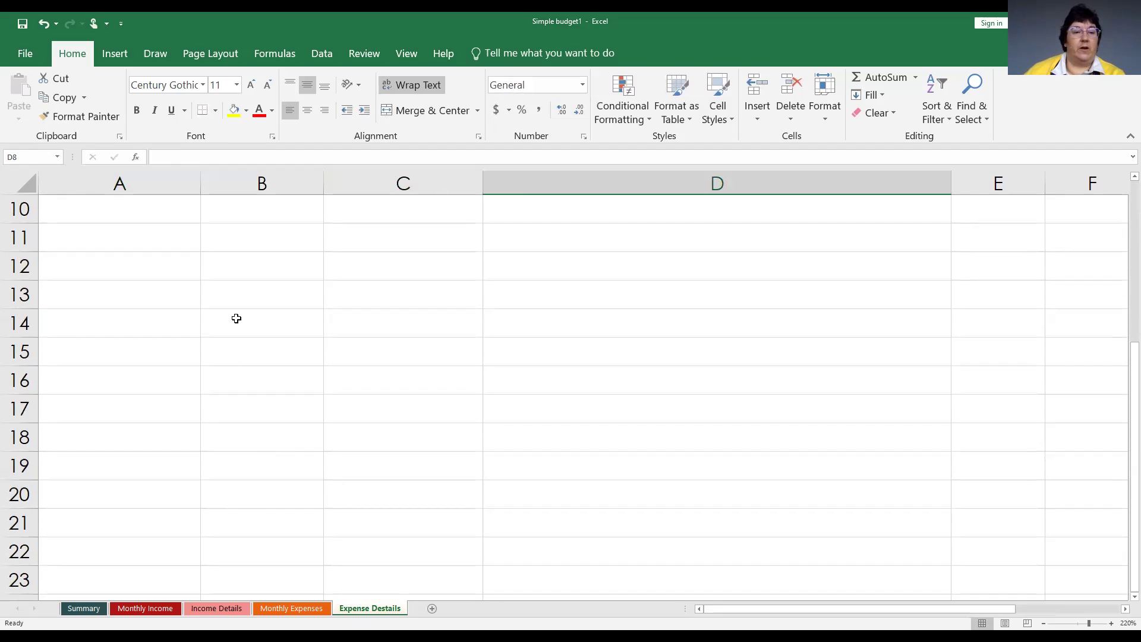
{"action": "left_click", "coordinate": [84, 353]}
{"action": "scroll", "coordinate": [176, 407], "scroll_direction": "up", "scroll_amount": 2}
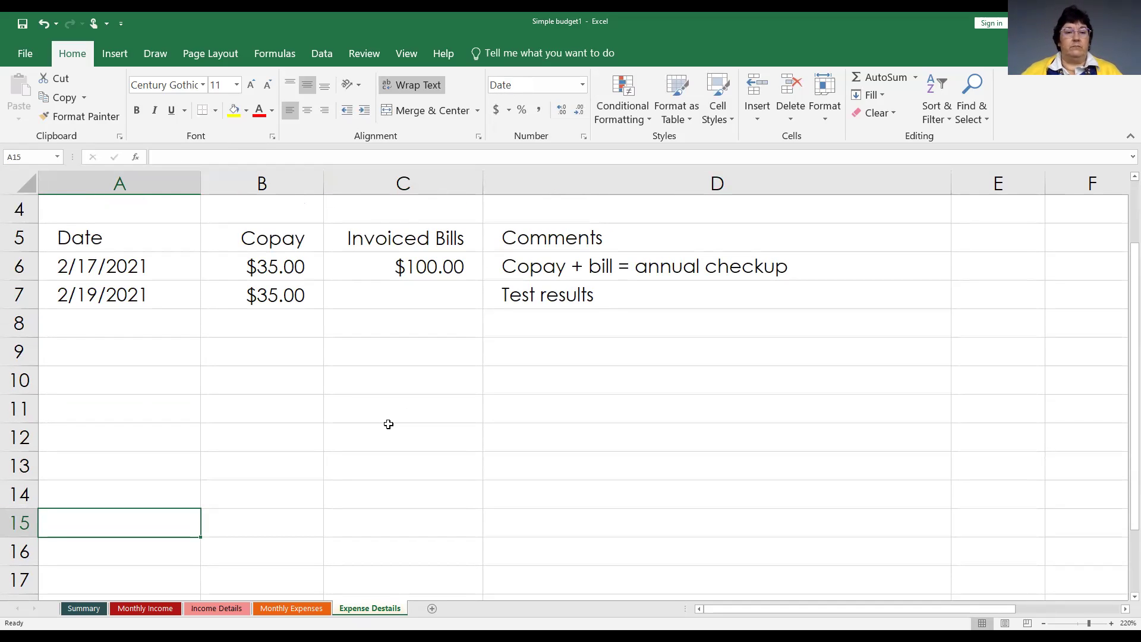
{"action": "scroll", "coordinate": [386, 423], "scroll_direction": "up", "scroll_amount": 1}
{"action": "scroll", "coordinate": [375, 430], "scroll_direction": "down", "scroll_amount": 1}
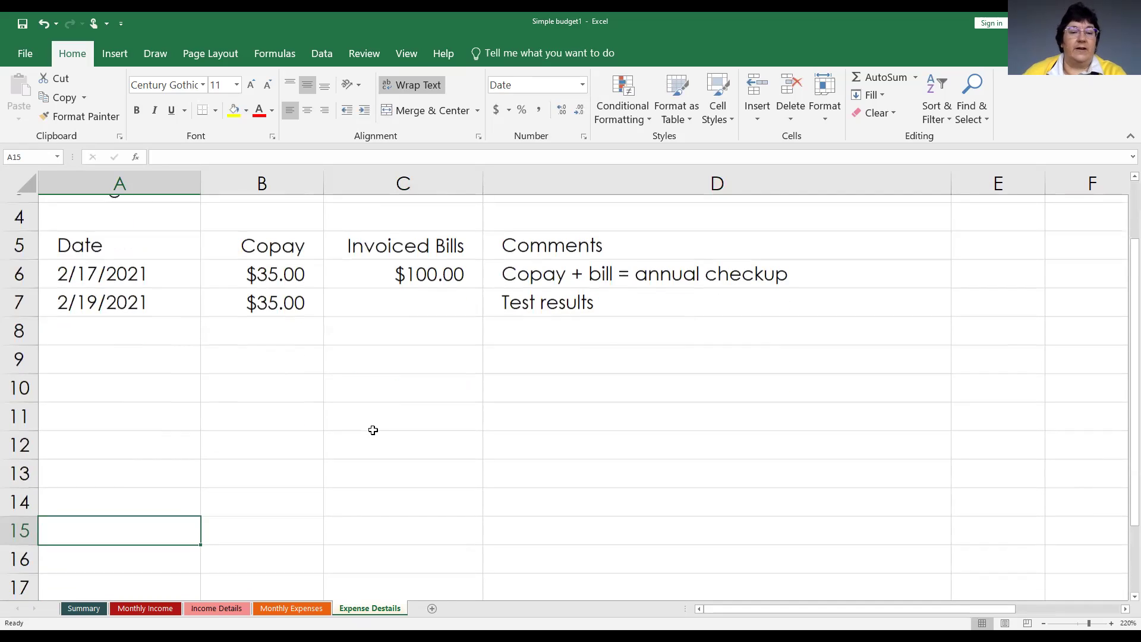
Enter 'Total:' in A15 and 'Total mileage:' in A16.
{"action": "type", "text": "Total"}
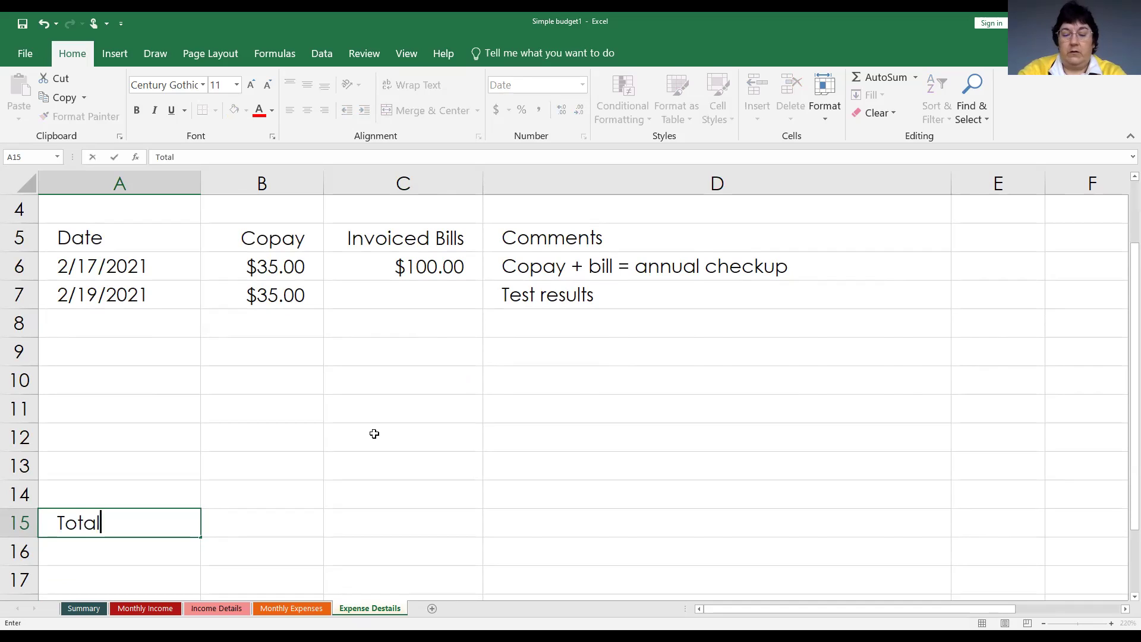
{"action": "type", "text": ":"}
{"action": "key", "text": "Return"}
{"action": "type", "text": "Total mi"}
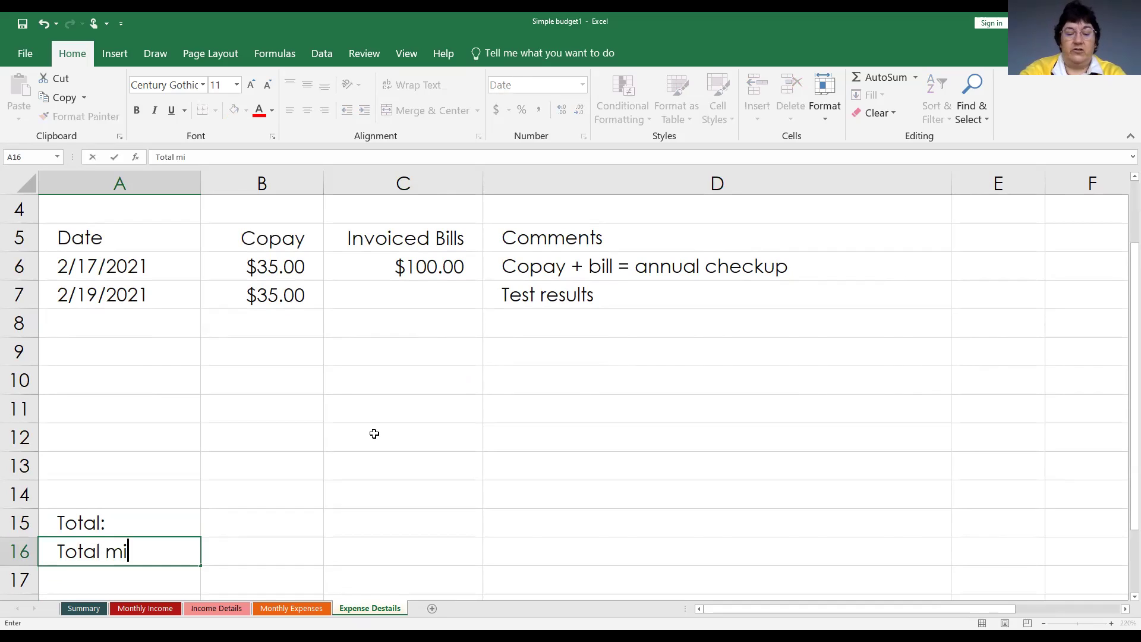
{"action": "type", "text": "leage:"}
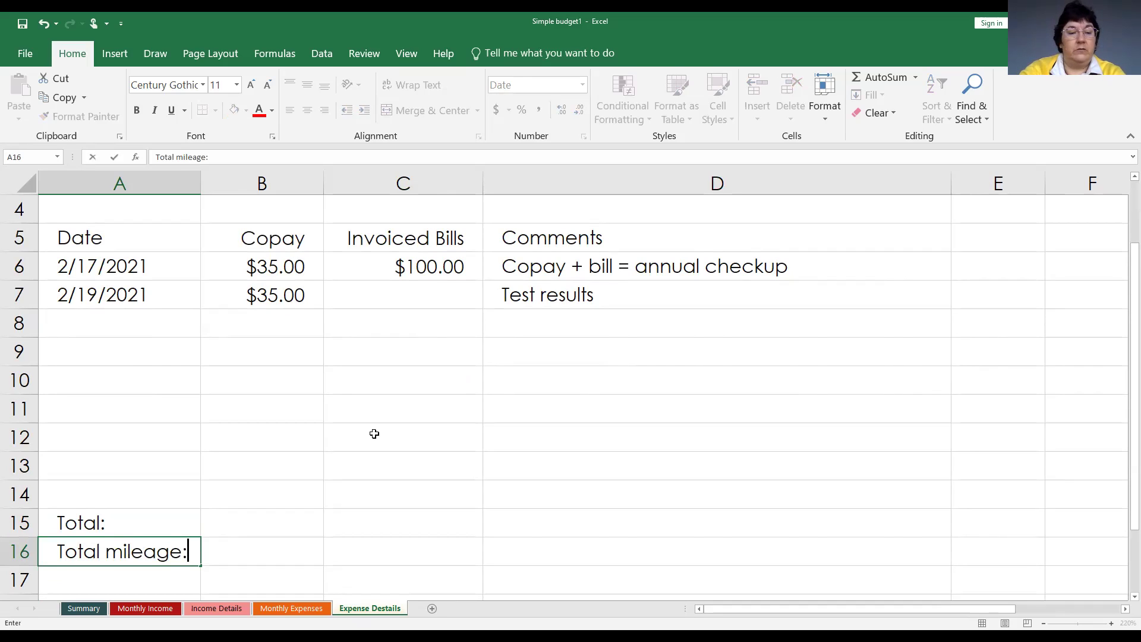
{"action": "key", "text": "Tab"}
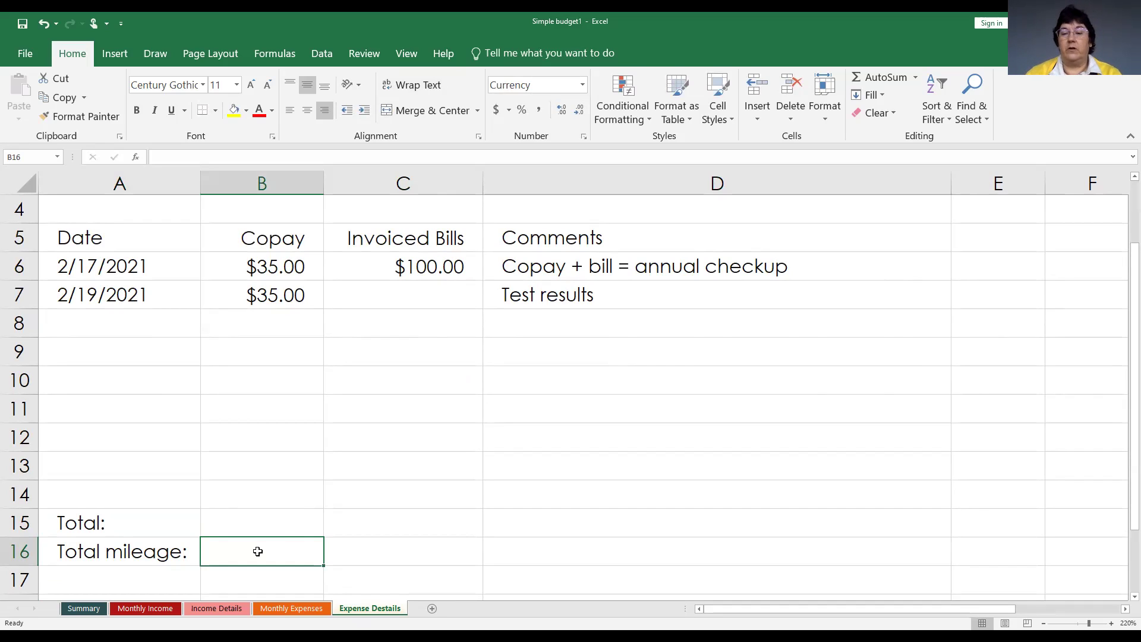
Put =SUM(B6:C14) in B15 so the total shows $170.00.
{"action": "left_click", "coordinate": [243, 523]}
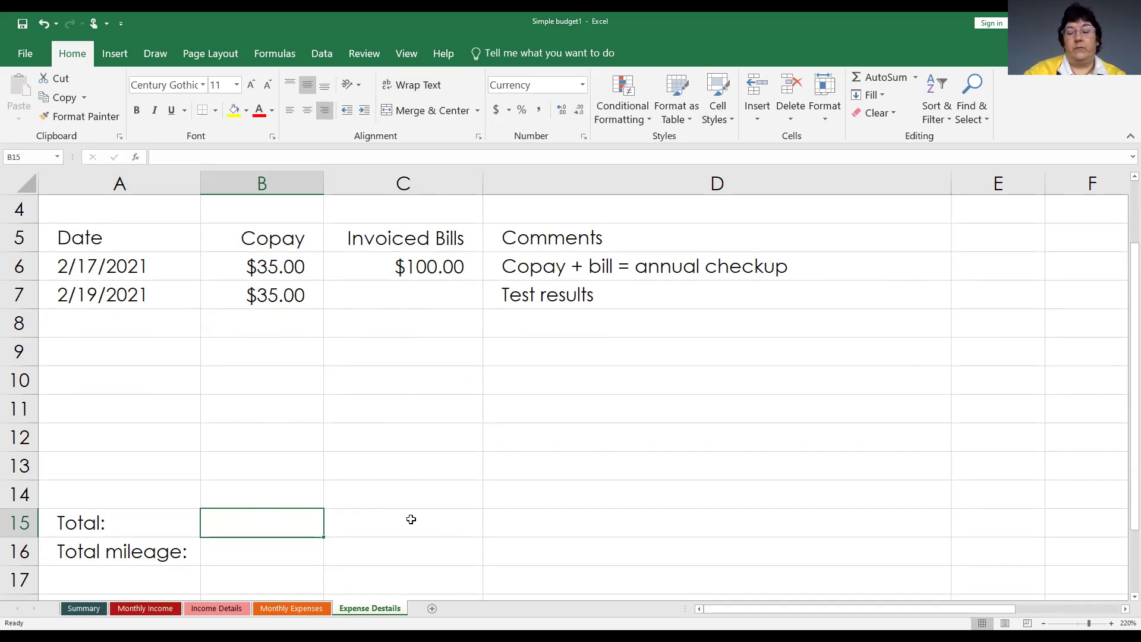
{"action": "type", "text": "="}
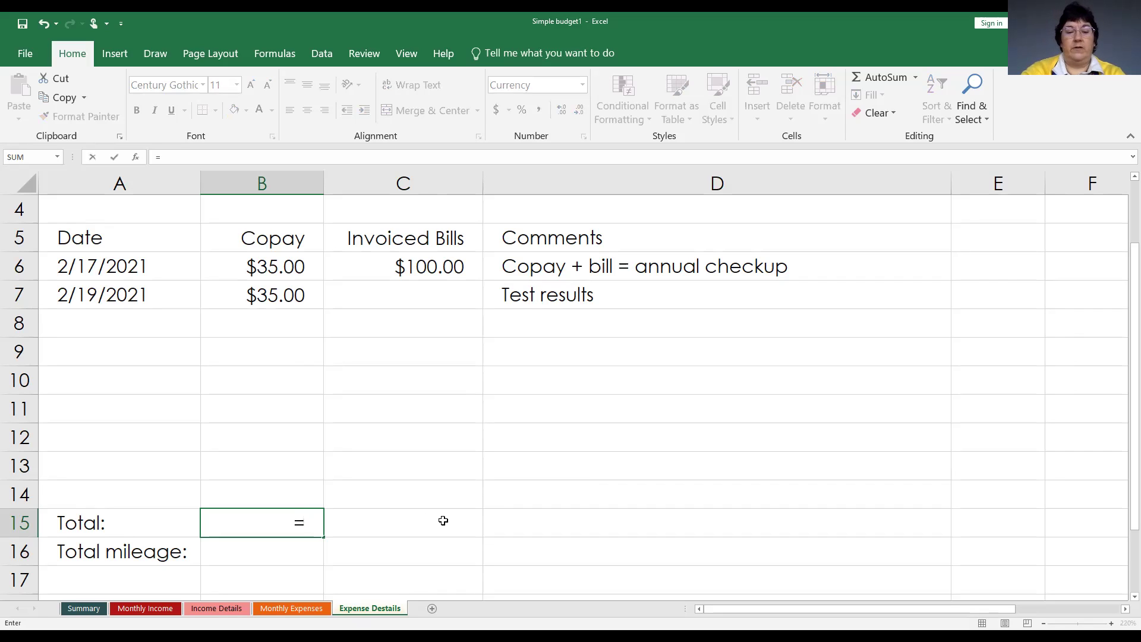
{"action": "type", "text": "SUM"}
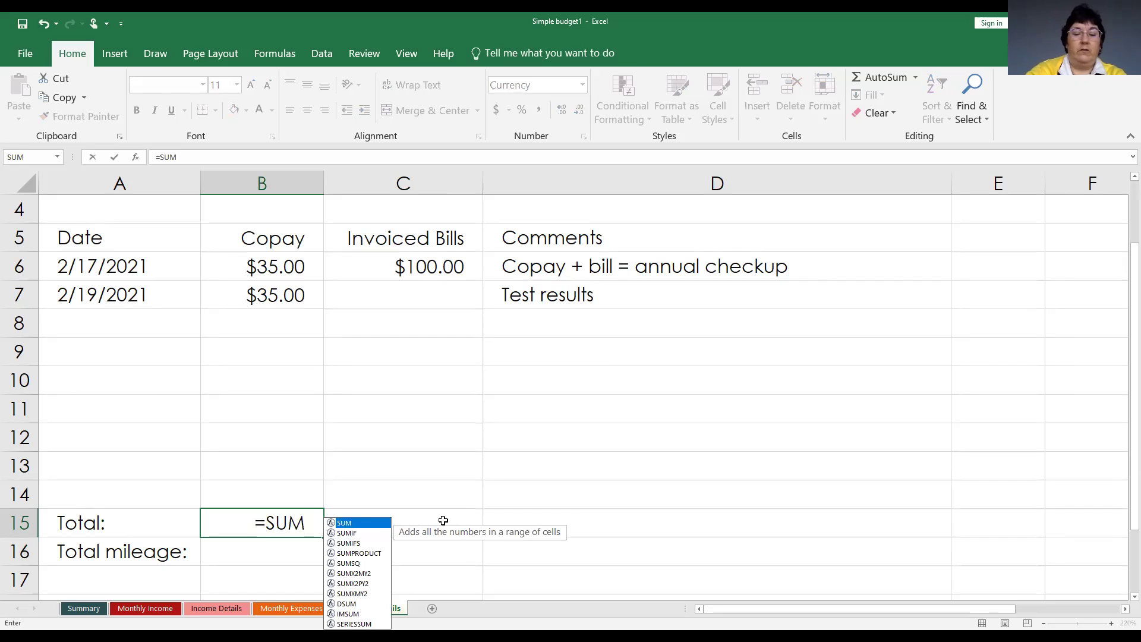
{"action": "type", "text": "("}
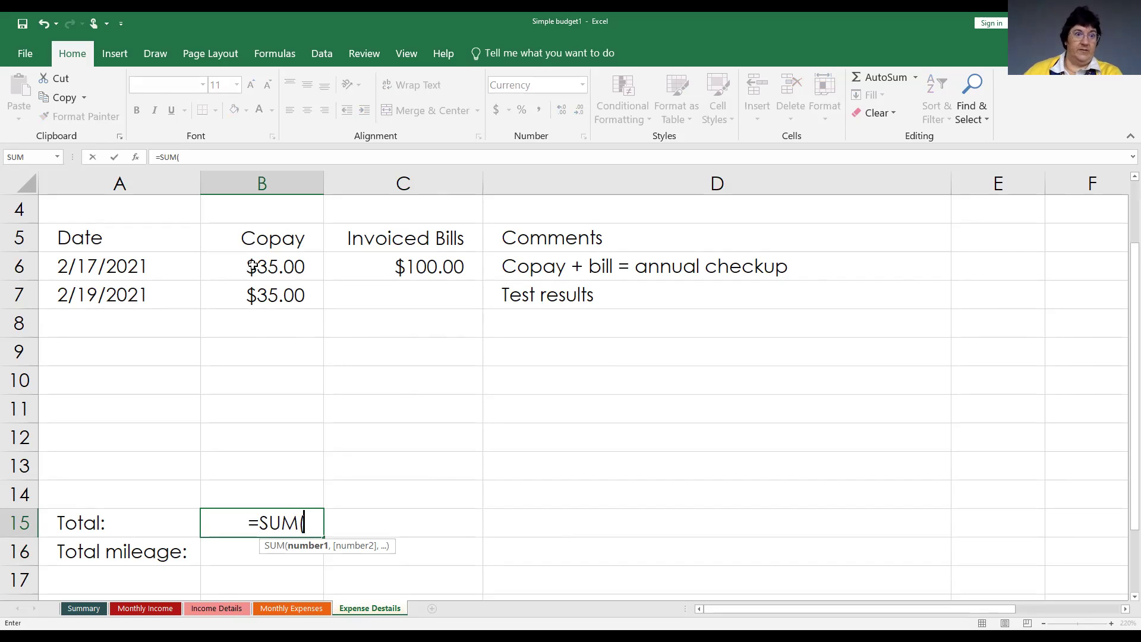
{"action": "left_click", "coordinate": [252, 267]}
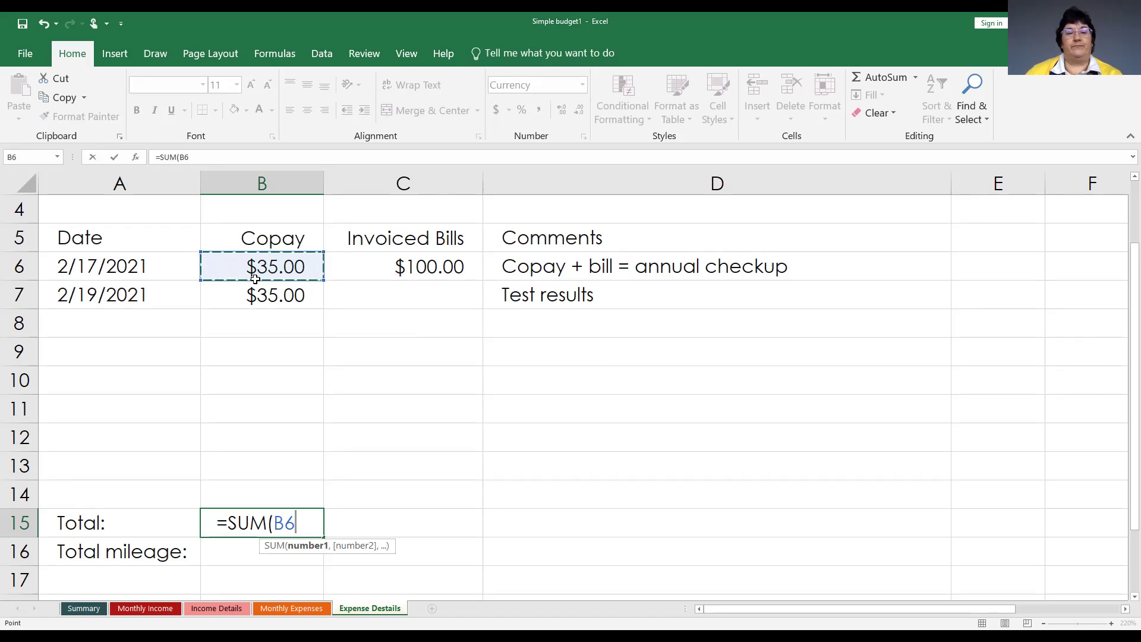
{"action": "type", "text": ":B7"}
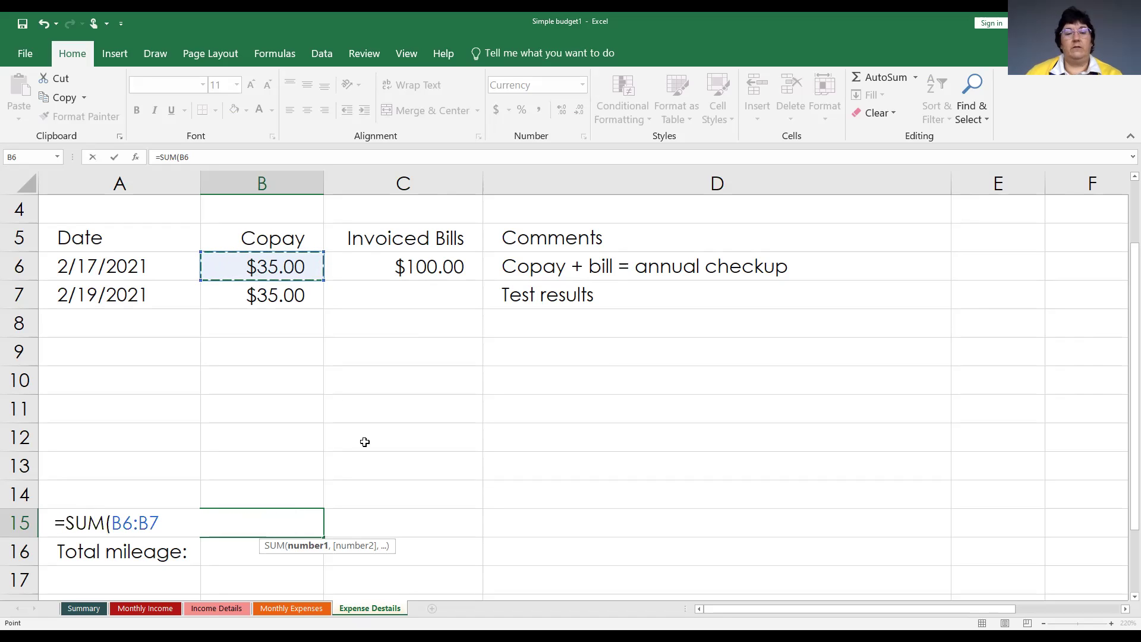
{"action": "left_click", "coordinate": [374, 485], "text": "shift"}
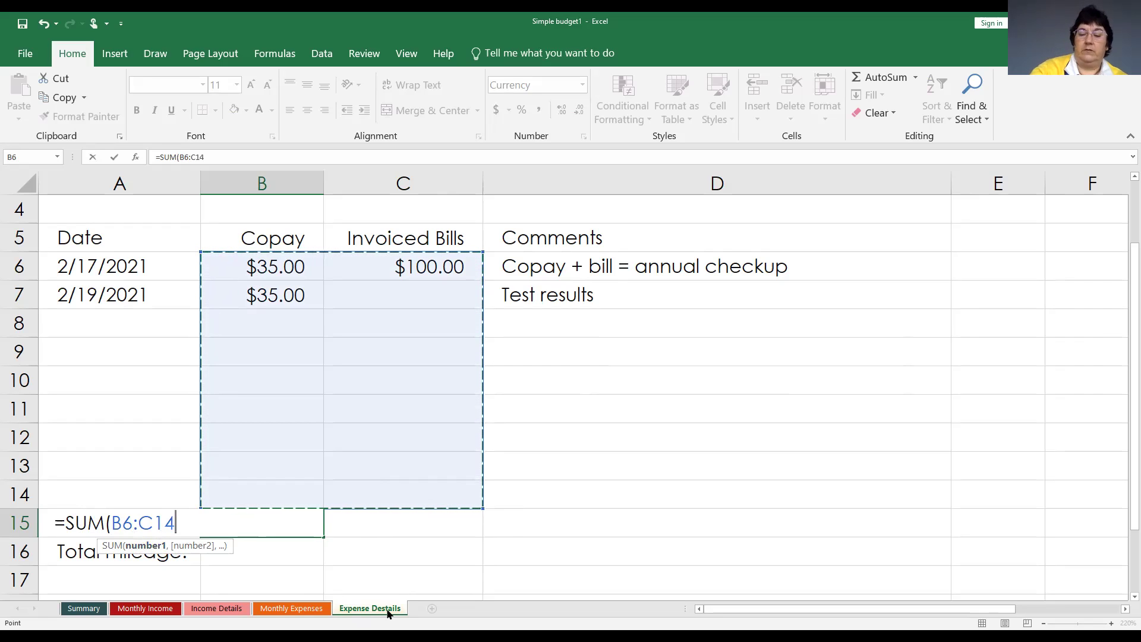
{"action": "type", "text": ")"}
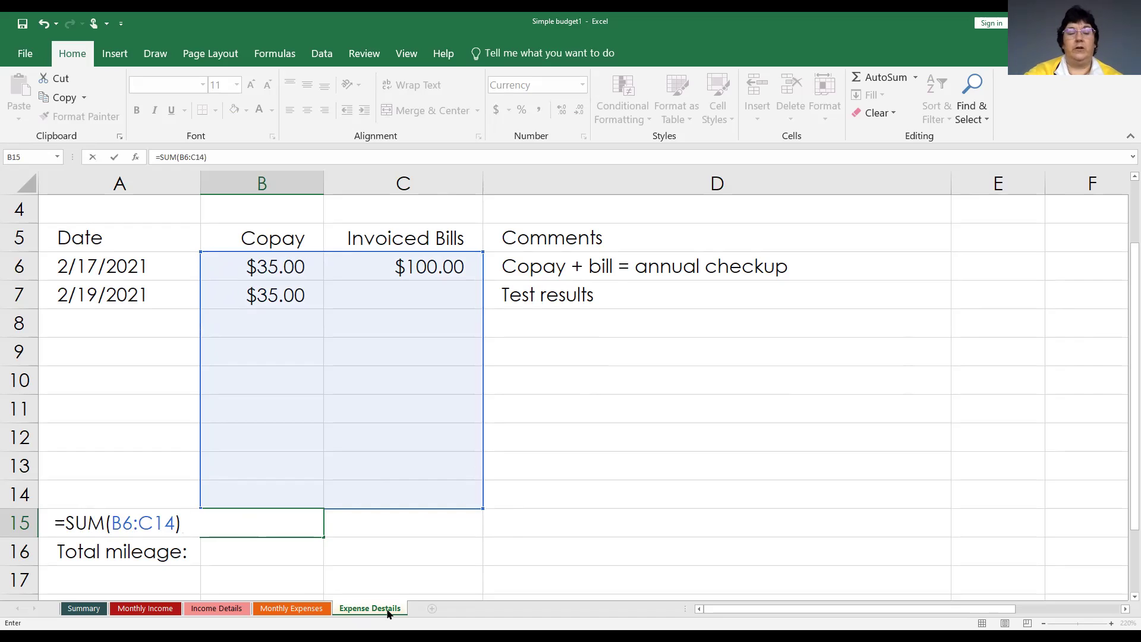
{"action": "key", "text": "Return"}
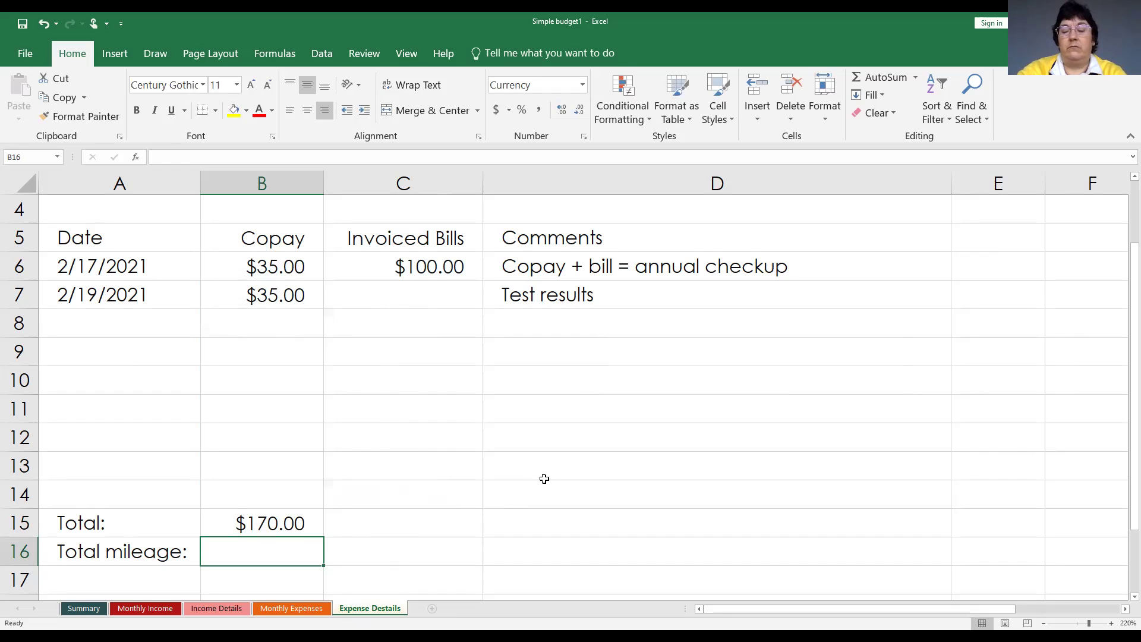
Enter =COUNTA(A6:A14) in B16 to count the dated entries in rows 6–14.
{"action": "type", "text": "="}
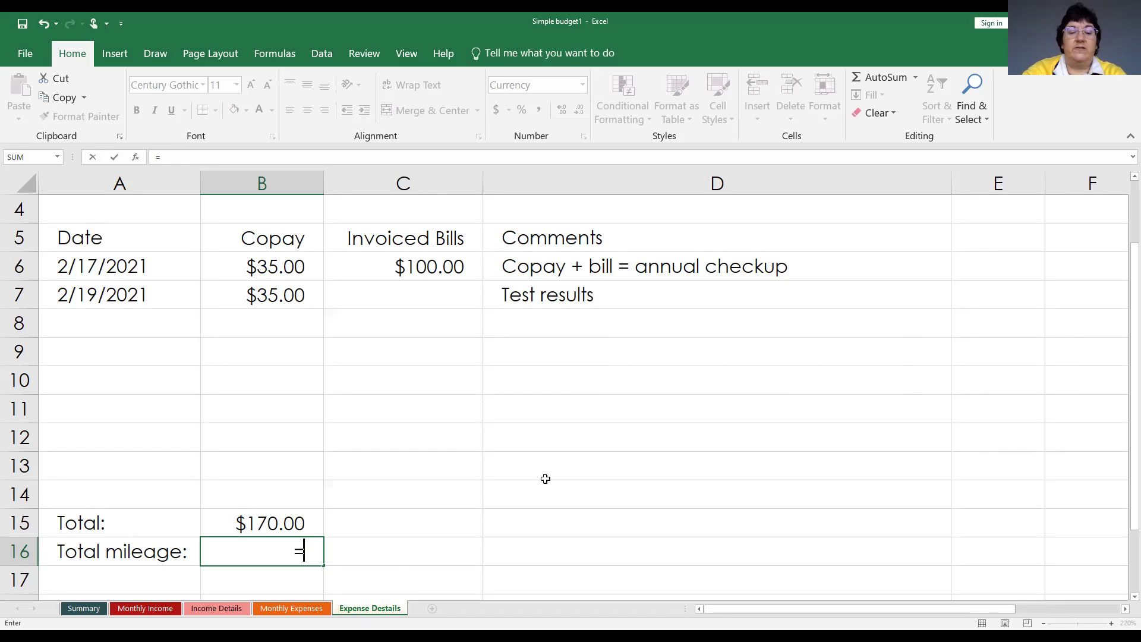
{"action": "type", "text": "COUNT"}
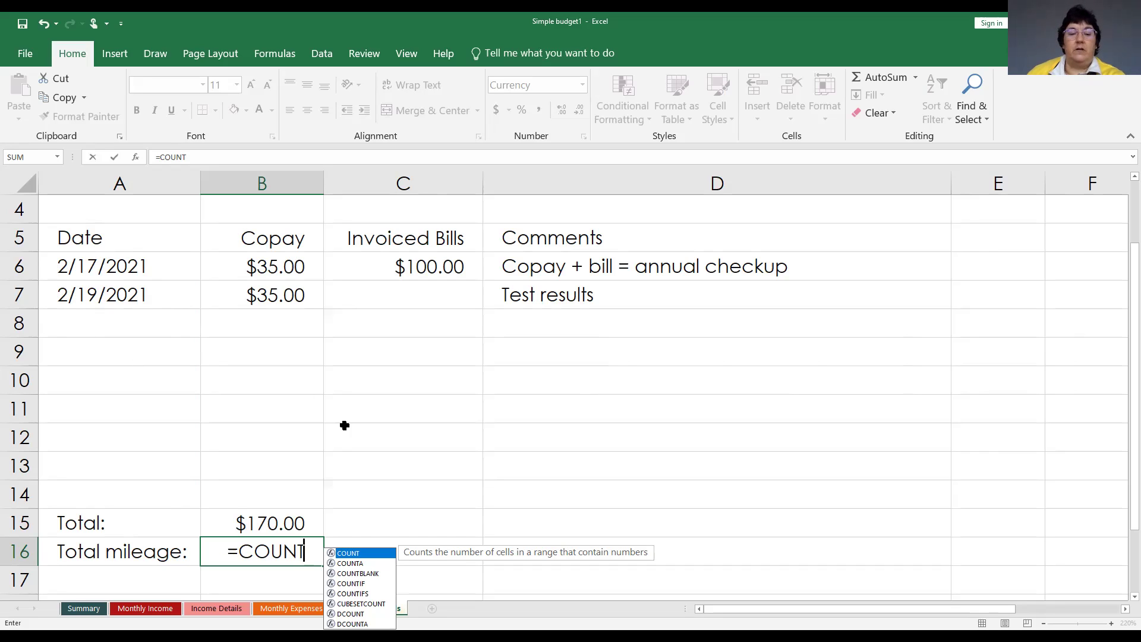
{"action": "left_click", "coordinate": [351, 564]}
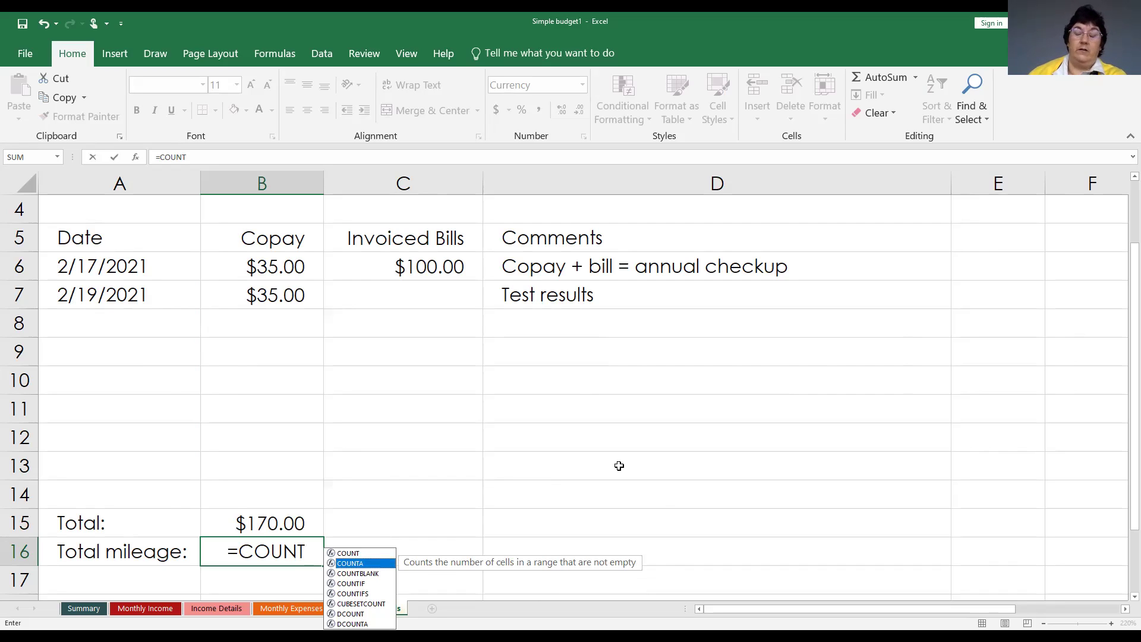
{"action": "double_click", "coordinate": [356, 563]}
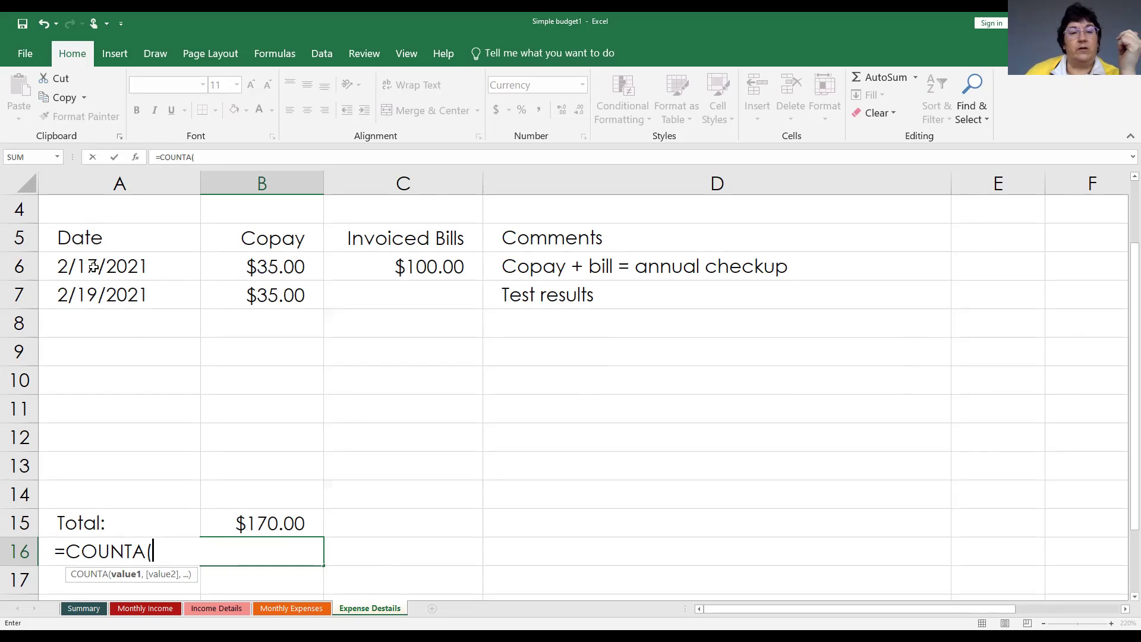
{"action": "left_click", "coordinate": [94, 267]}
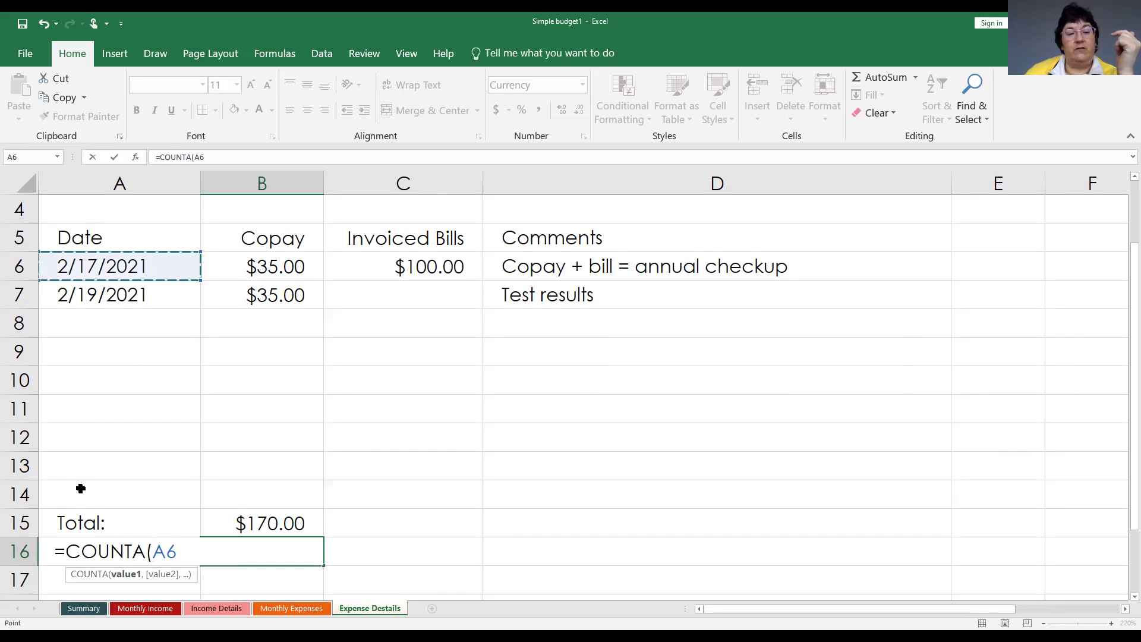
{"action": "left_click", "coordinate": [80, 488], "text": "shift"}
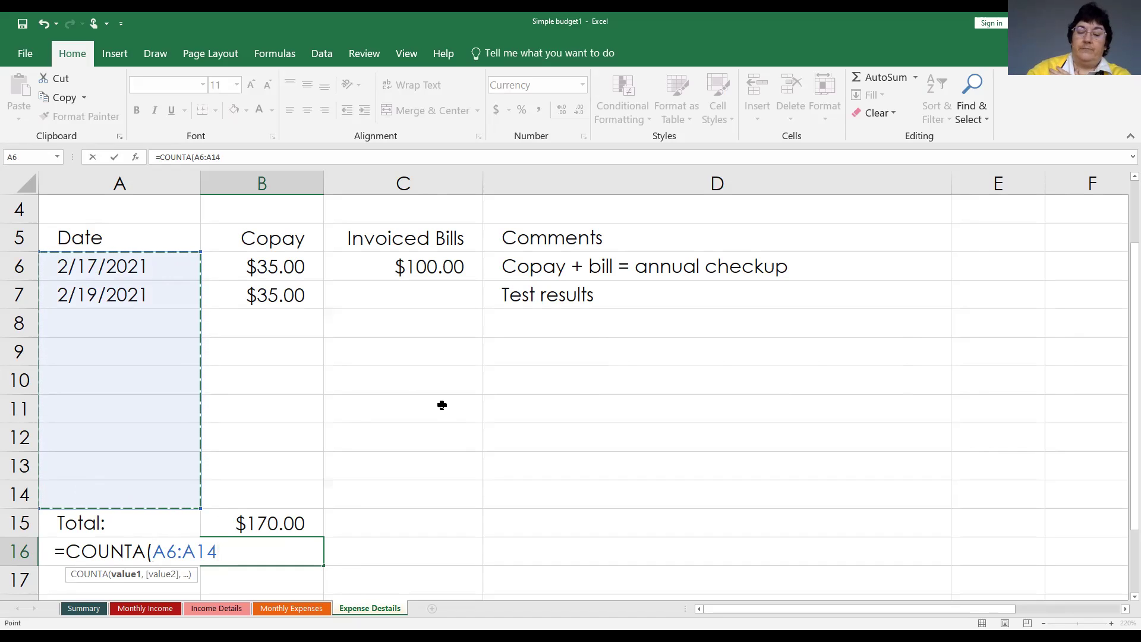
{"action": "type", "text": ")"}
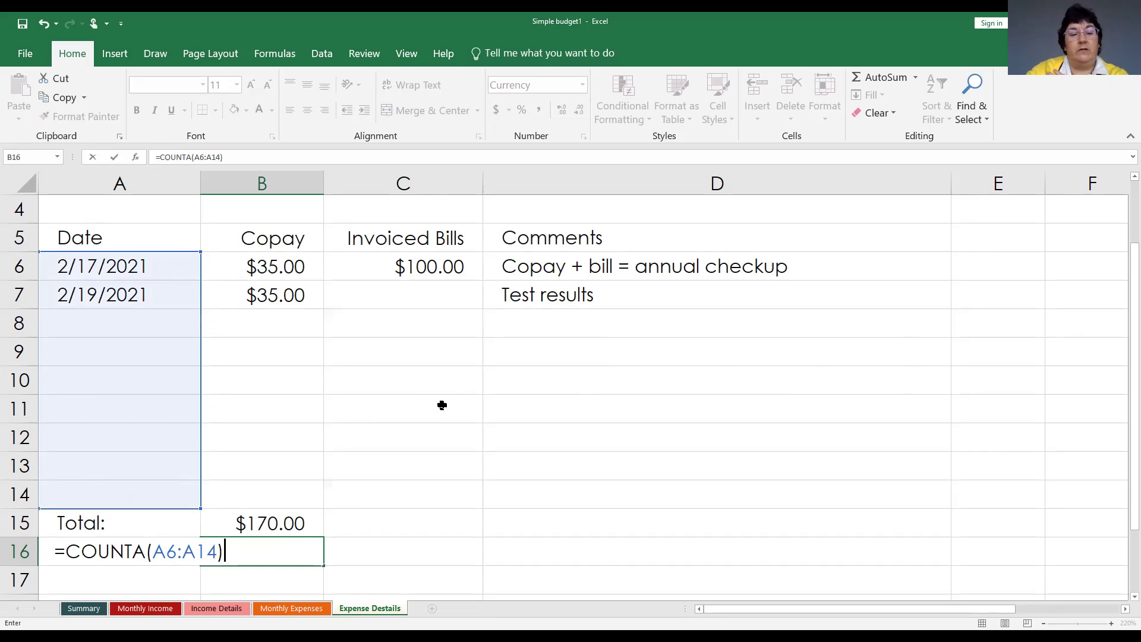
{"action": "key", "text": "Return"}
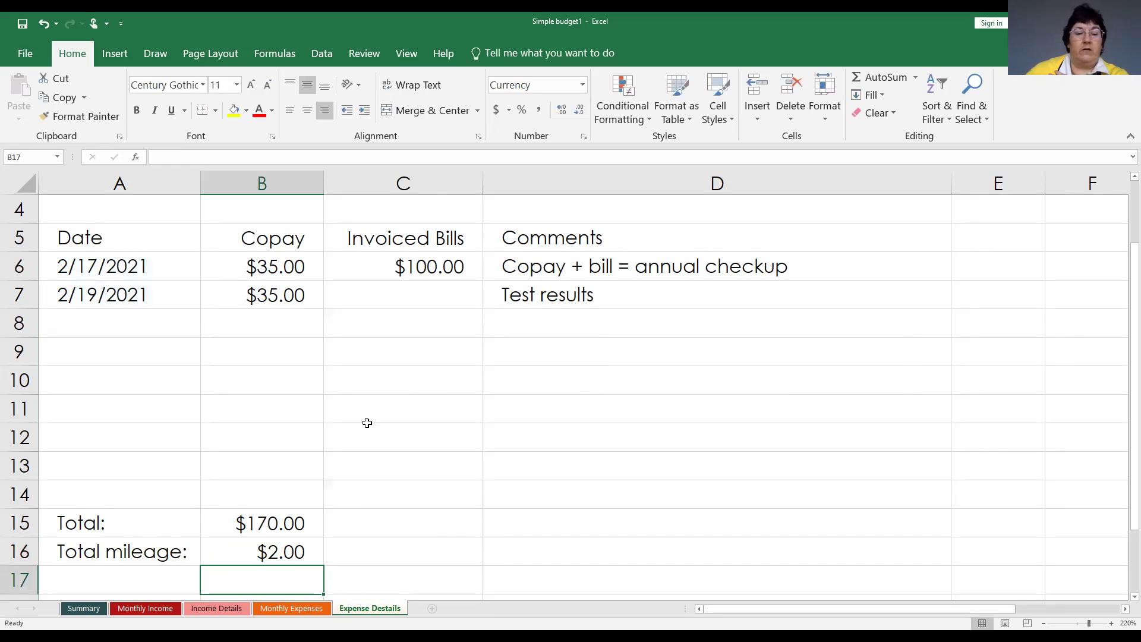
Format B16 as Number with no decimal places so Total mileage shows 2.
{"action": "left_click", "coordinate": [266, 550]}
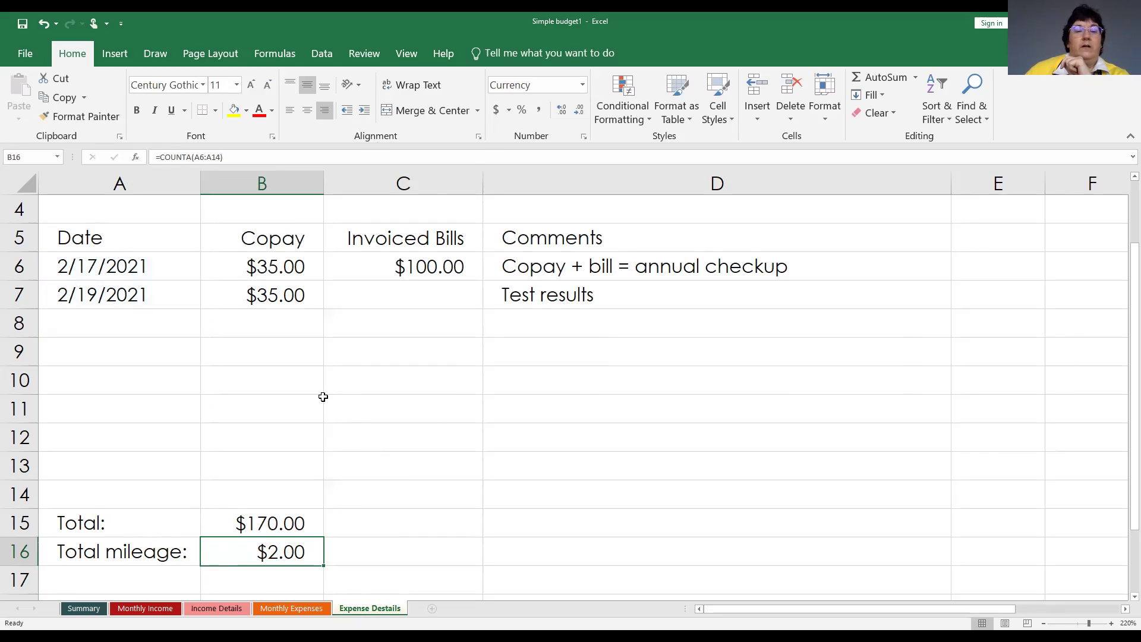
{"action": "scroll", "coordinate": [347, 414], "scroll_direction": "up", "scroll_amount": 1}
{"action": "scroll", "coordinate": [351, 459], "scroll_direction": "down", "scroll_amount": 1}
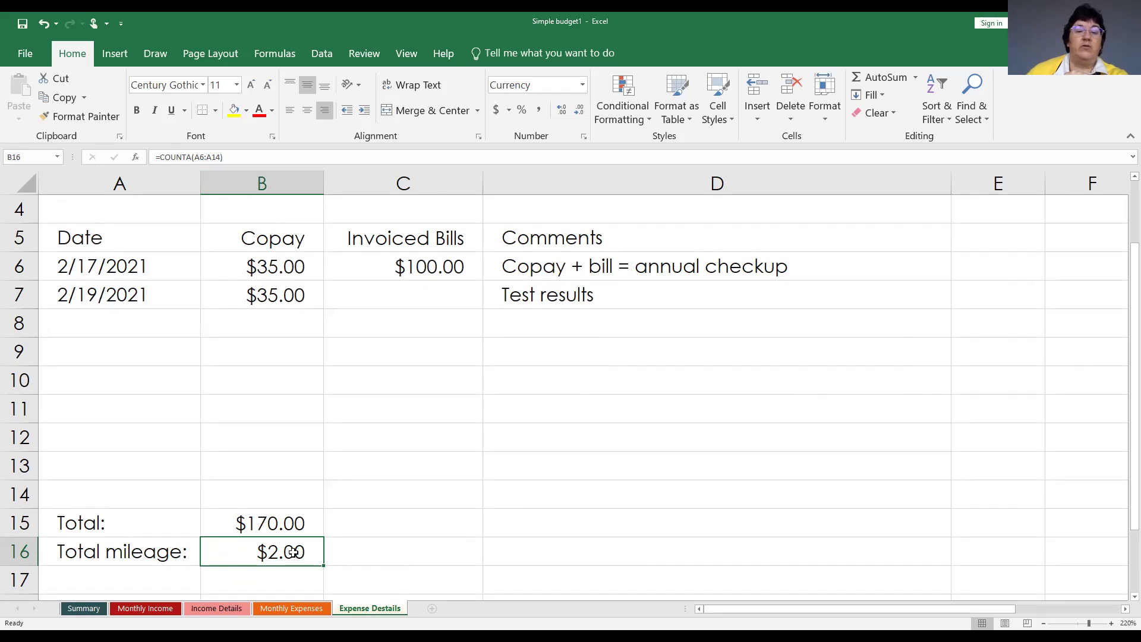
{"action": "left_click", "coordinate": [582, 84]}
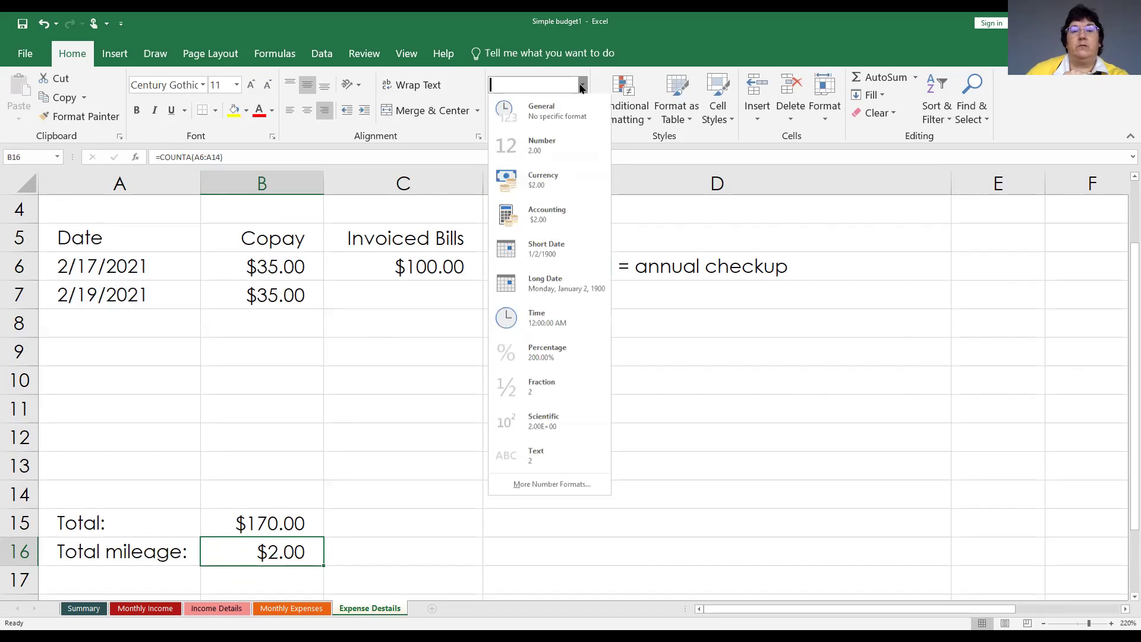
{"action": "left_click", "coordinate": [547, 148]}
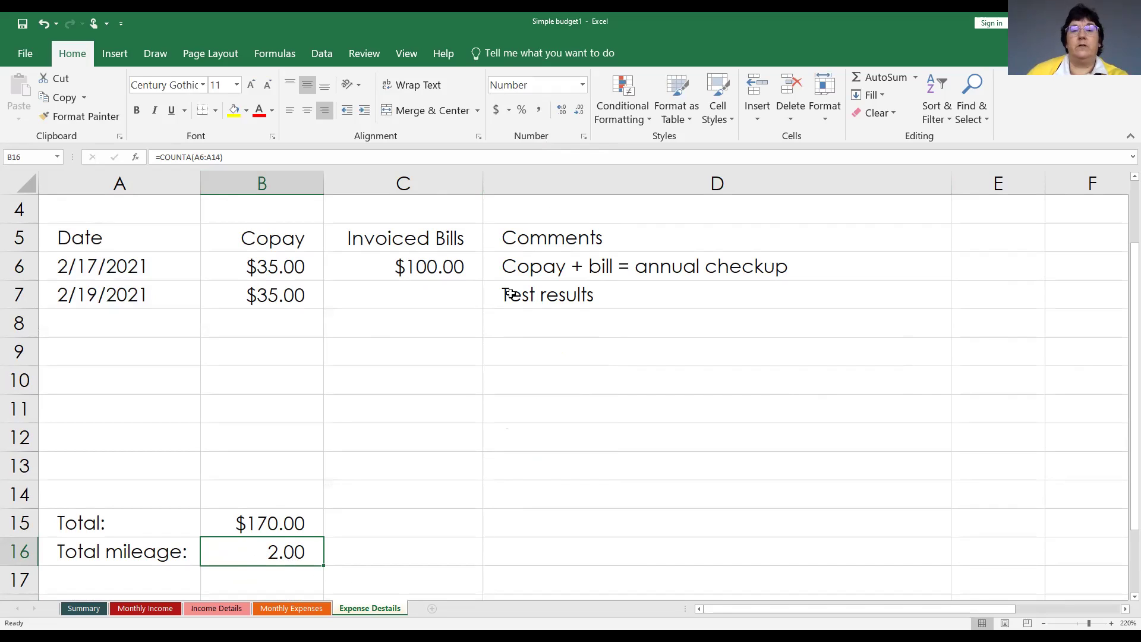
{"action": "left_click", "coordinate": [580, 116]}
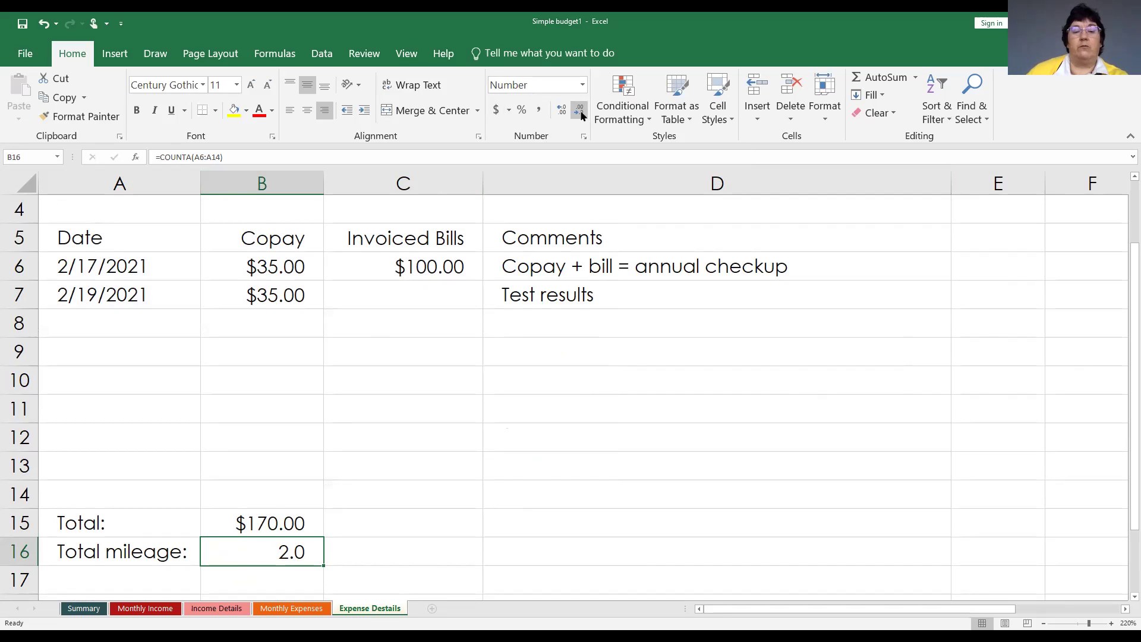
{"action": "left_click", "coordinate": [580, 116]}
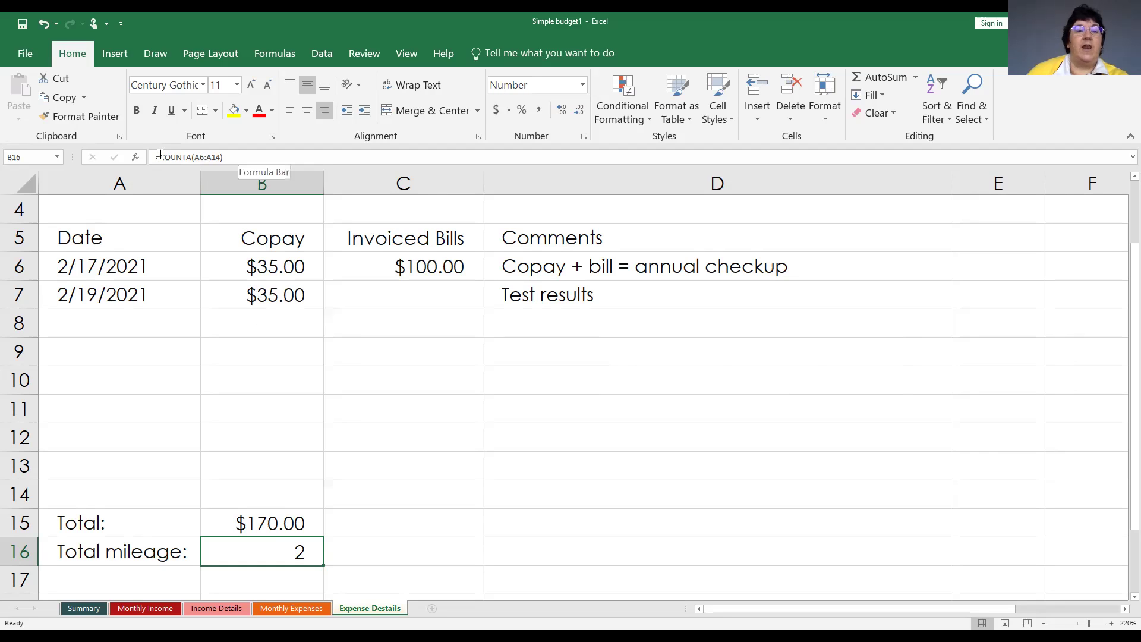
{"action": "scroll", "coordinate": [236, 338], "scroll_direction": "up", "scroll_amount": 1}
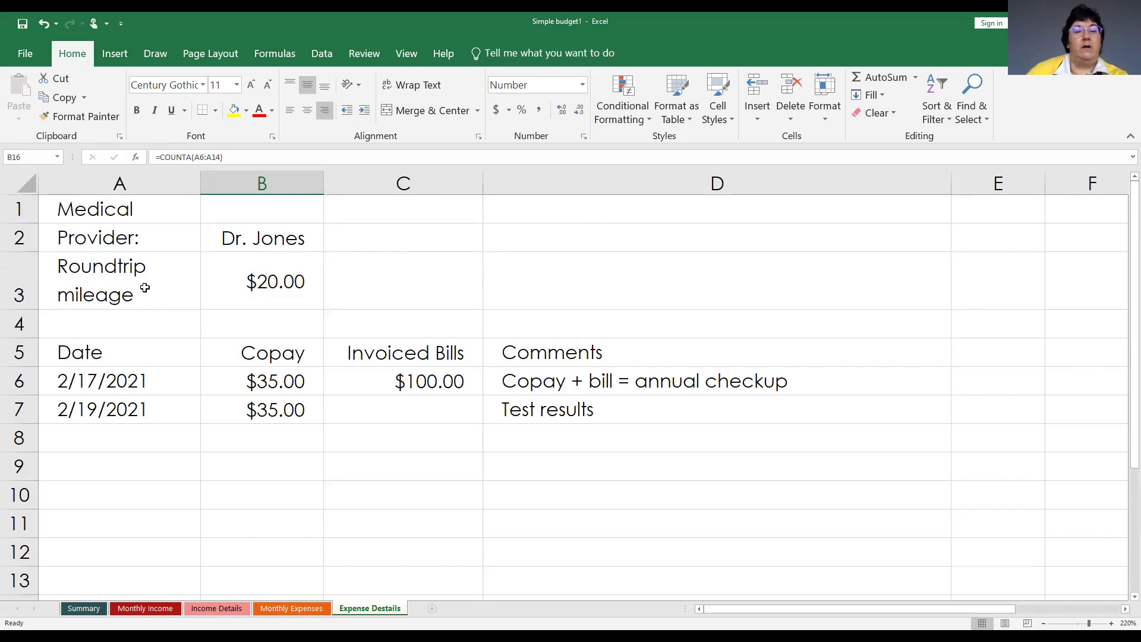
Format B3 as Number with no decimal places so the roundtrip mileage reads 20.
{"action": "left_click", "coordinate": [260, 282]}
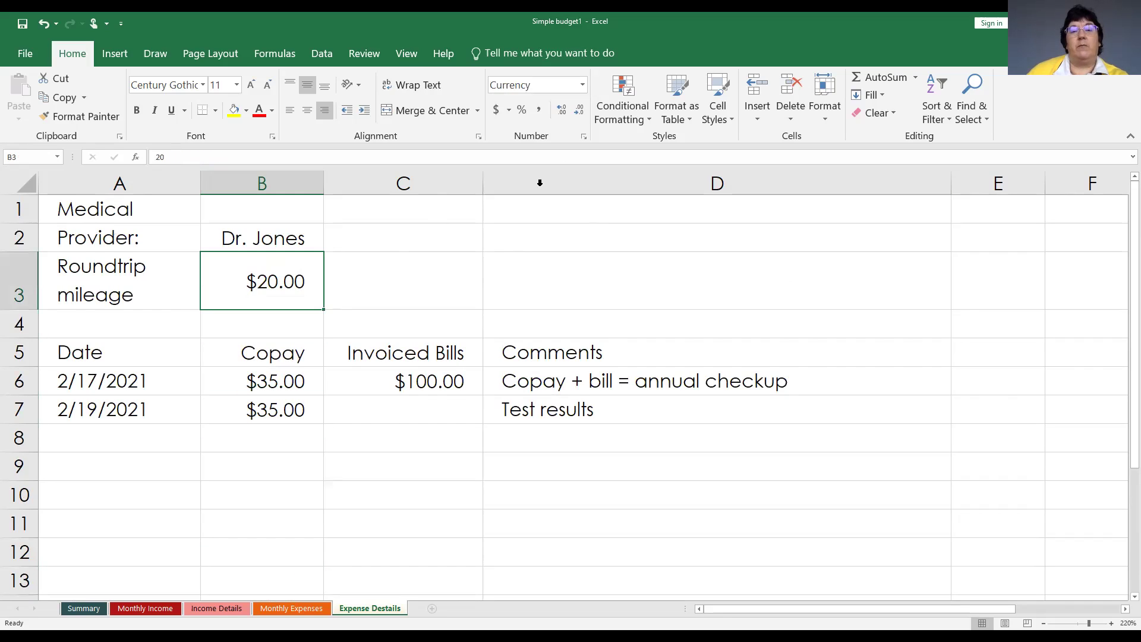
{"action": "left_click", "coordinate": [584, 89]}
{"action": "left_click", "coordinate": [569, 120]}
{"action": "left_click", "coordinate": [580, 112]}
{"action": "left_click", "coordinate": [580, 111]}
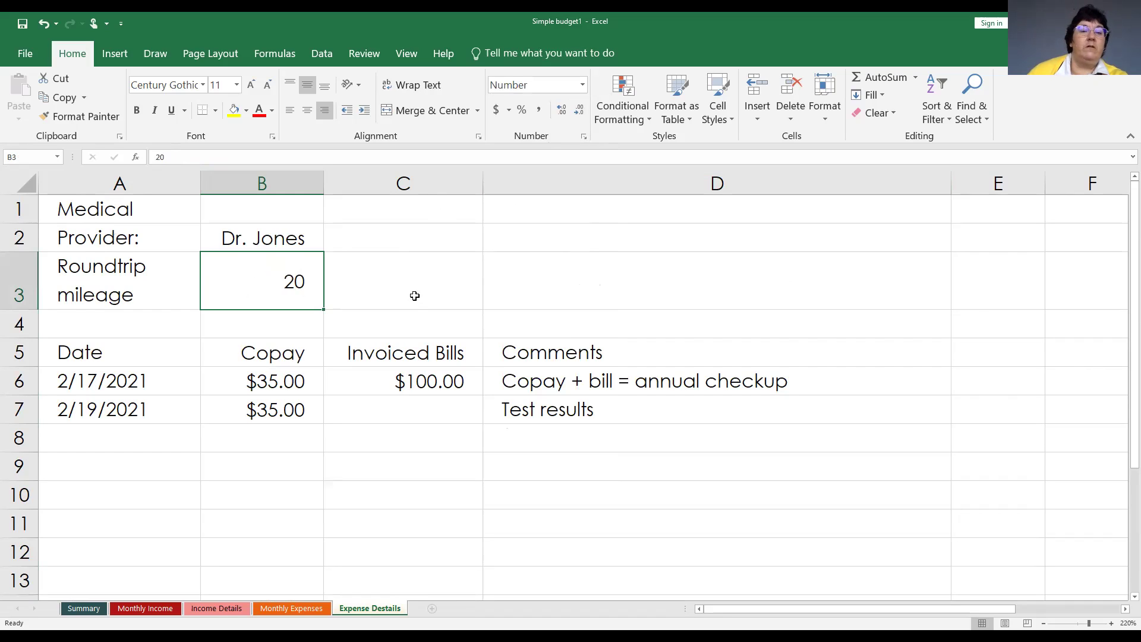
{"action": "scroll", "coordinate": [349, 430], "scroll_direction": "down", "scroll_amount": 2}
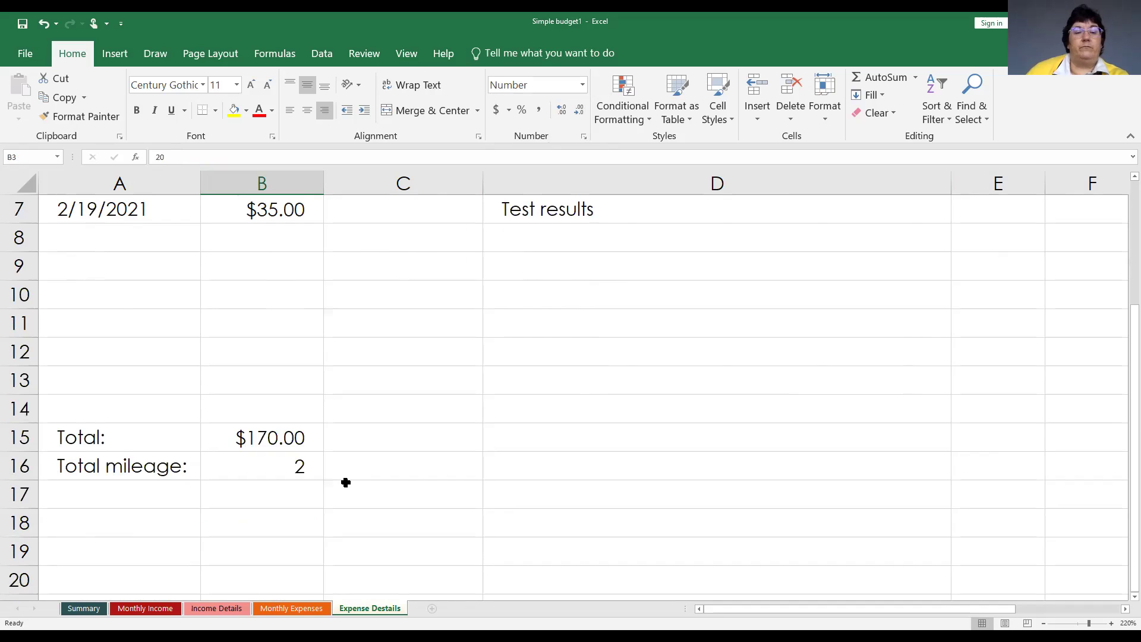
{"action": "scroll", "coordinate": [345, 482], "scroll_direction": "up", "scroll_amount": 2}
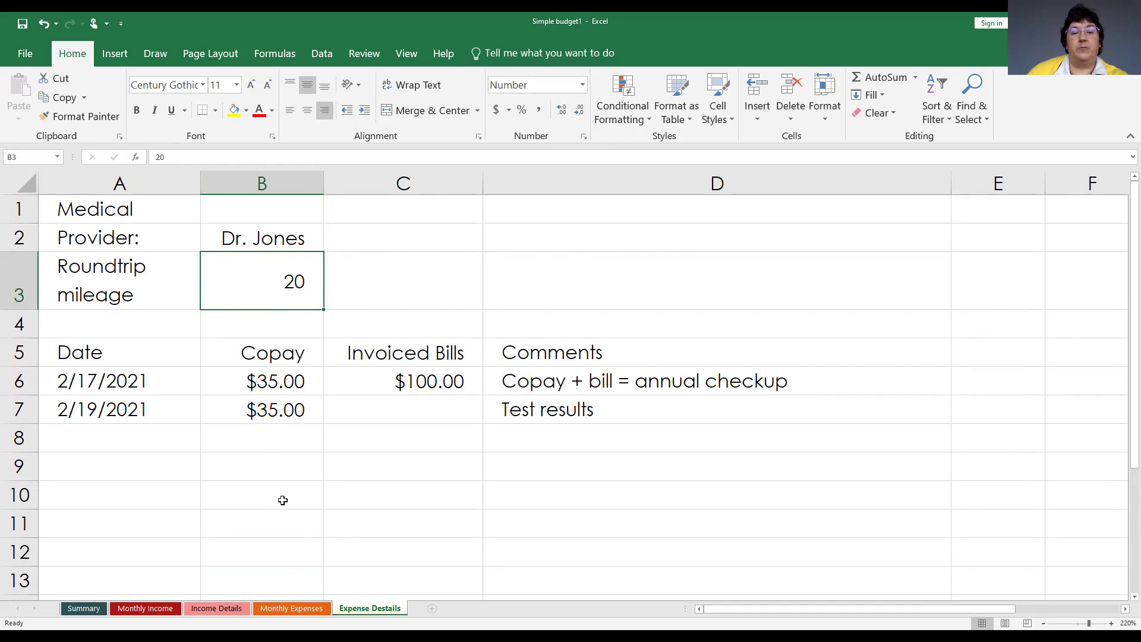
{"action": "scroll", "coordinate": [283, 500], "scroll_direction": "down", "scroll_amount": 1}
{"action": "scroll", "coordinate": [282, 500], "scroll_direction": "up", "scroll_amount": 1}
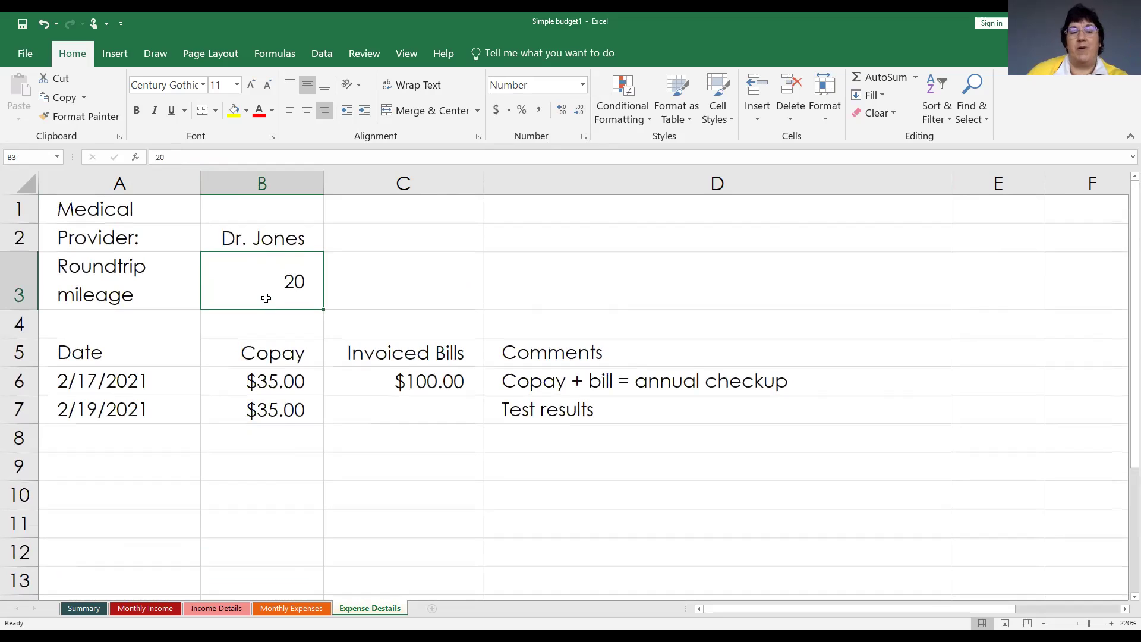
{"action": "scroll", "coordinate": [282, 450], "scroll_direction": "down", "scroll_amount": 1}
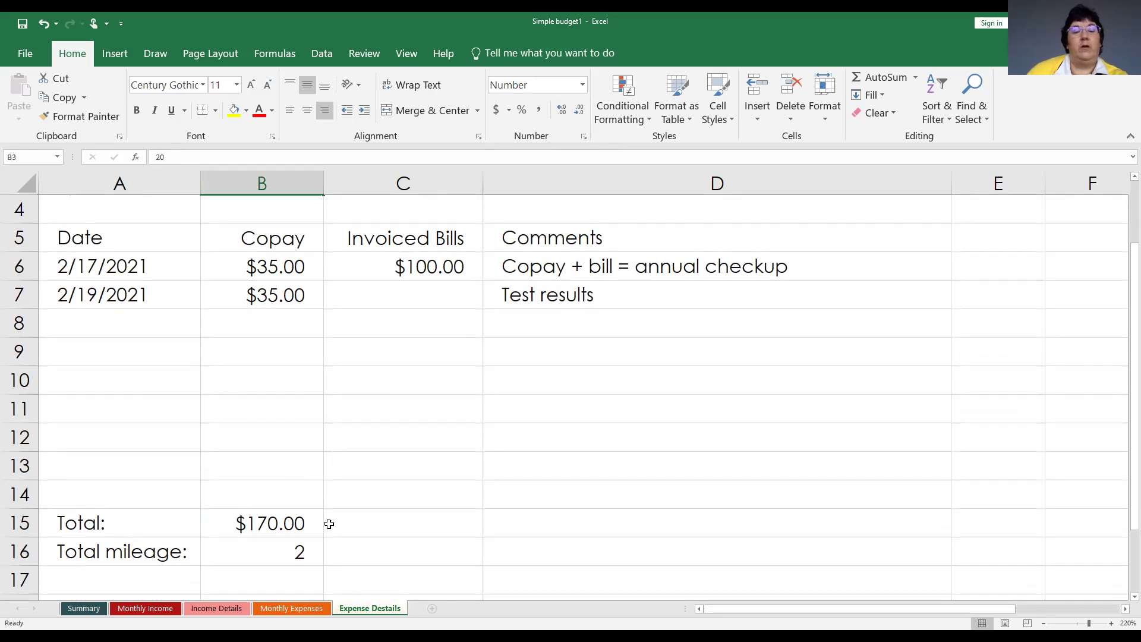
Change B16's formula to =(COUNTA(A6:A14)*B3) so Total mileage shows 40.
{"action": "scroll", "coordinate": [273, 405], "scroll_direction": "up", "scroll_amount": 1}
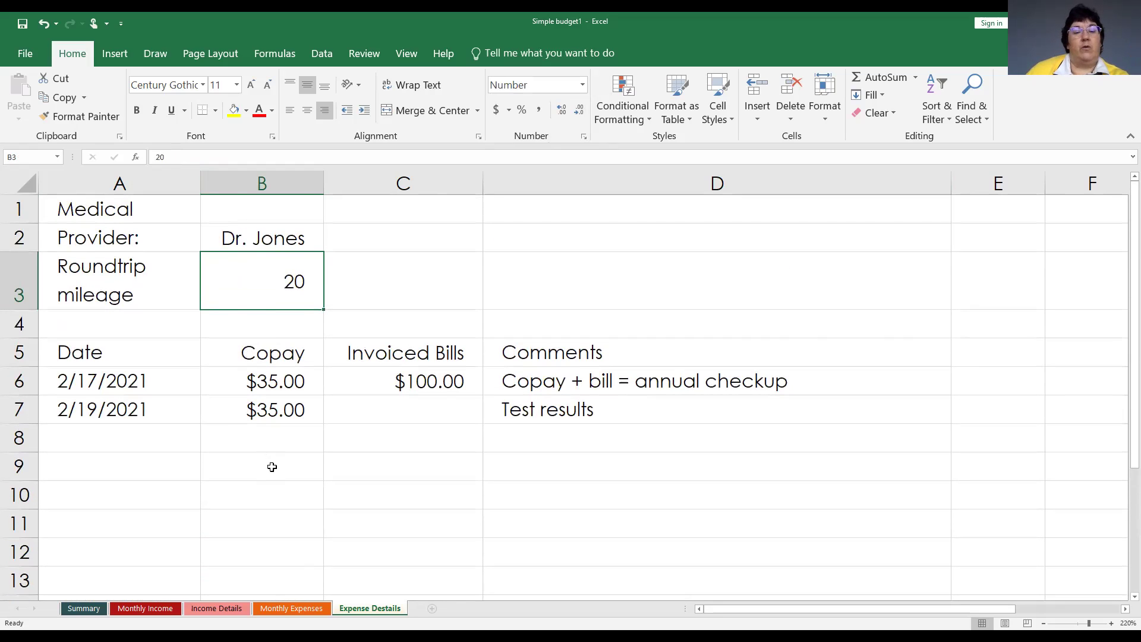
{"action": "scroll", "coordinate": [270, 466], "scroll_direction": "down", "scroll_amount": 2}
{"action": "left_click", "coordinate": [265, 471]}
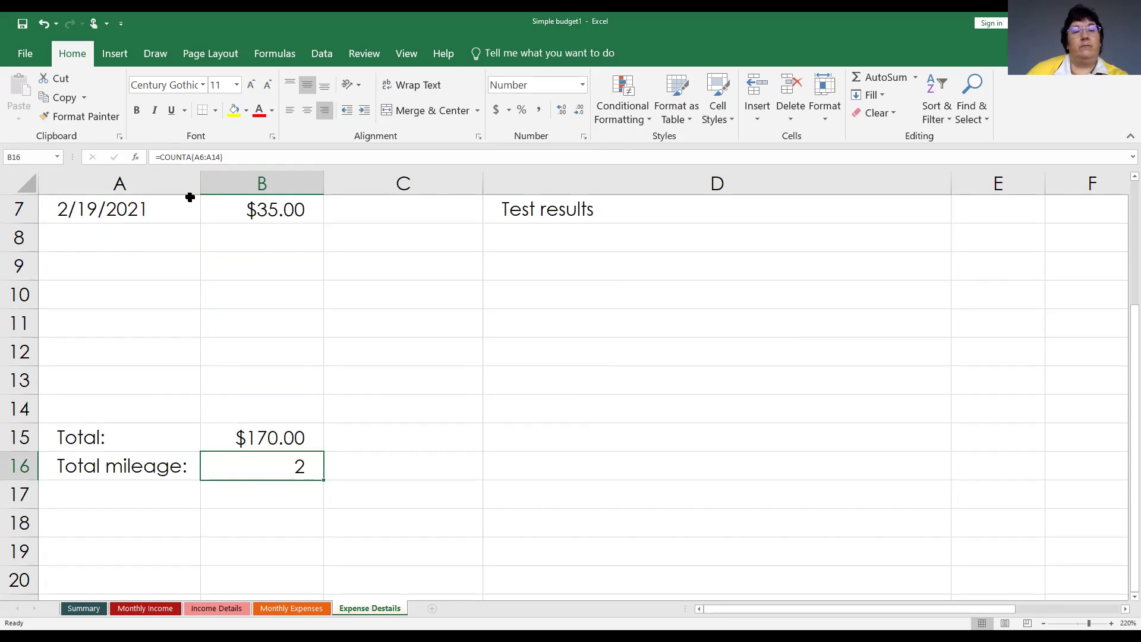
{"action": "left_click", "coordinate": [159, 155]}
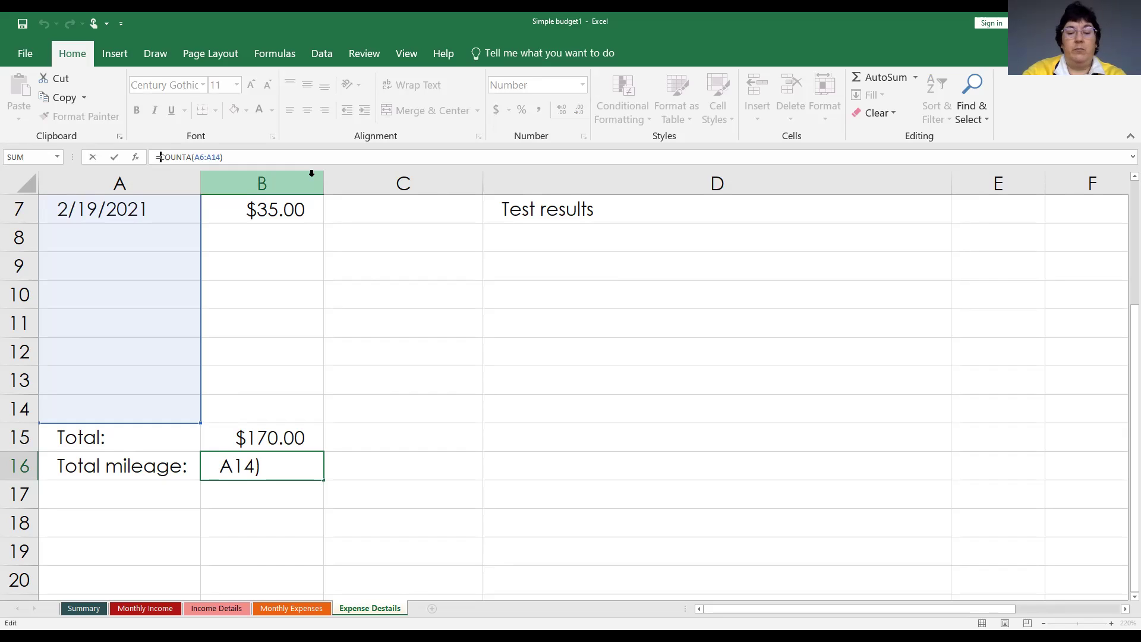
{"action": "key", "text": "Home"}
{"action": "key", "text": "Right"}
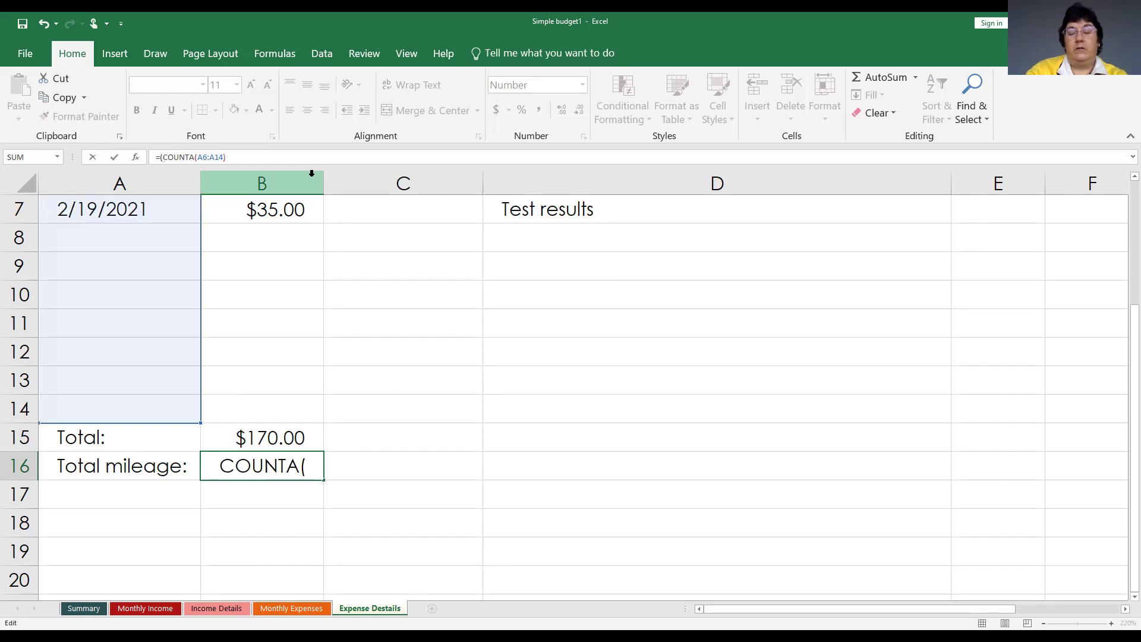
{"action": "key", "text": "End"}
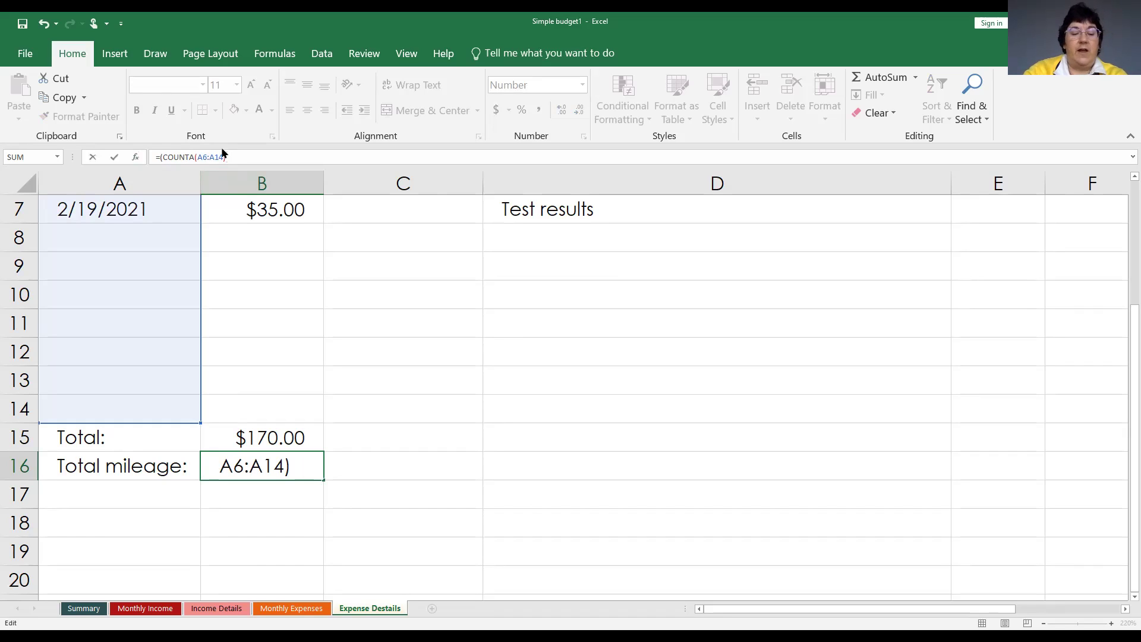
{"action": "type", "text": "*"}
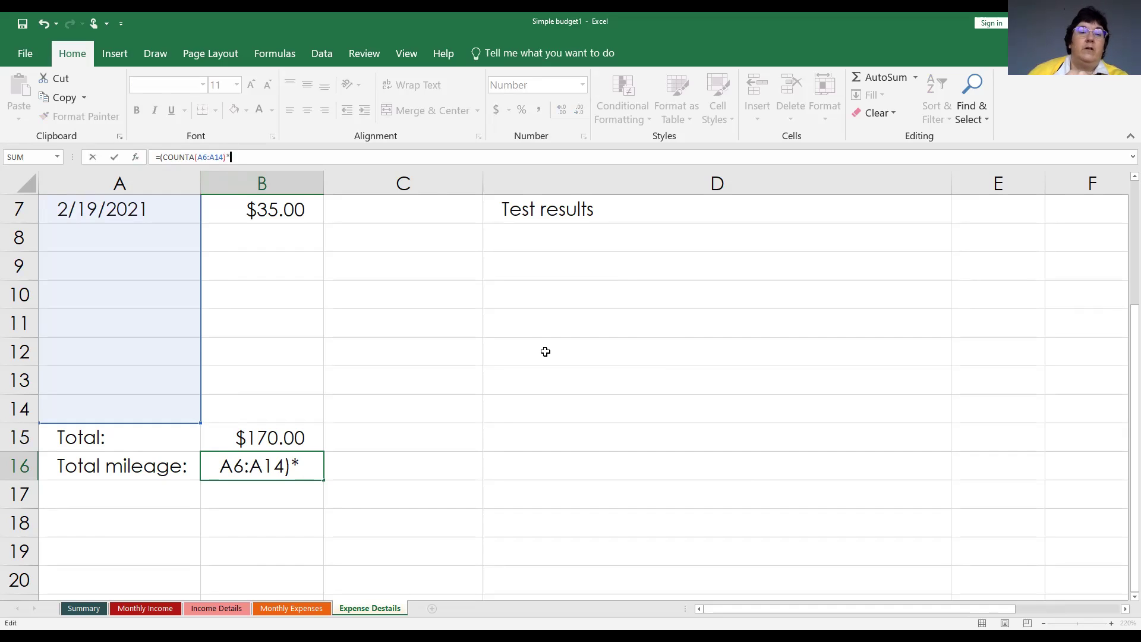
{"action": "scroll", "coordinate": [476, 335], "scroll_direction": "up", "scroll_amount": 2}
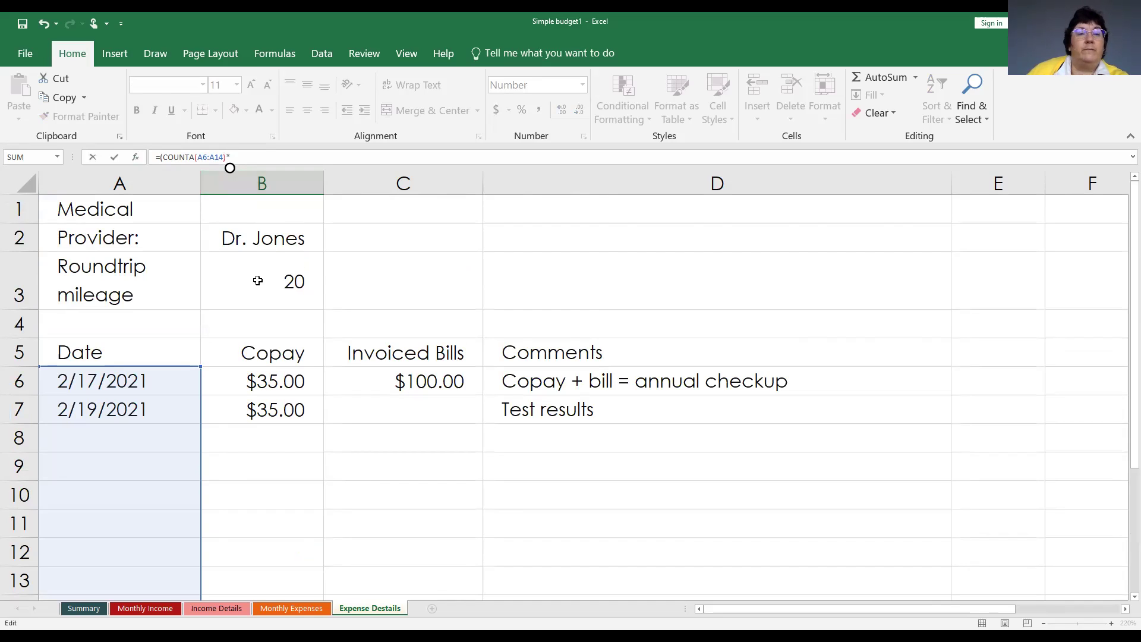
{"action": "left_click", "coordinate": [257, 280]}
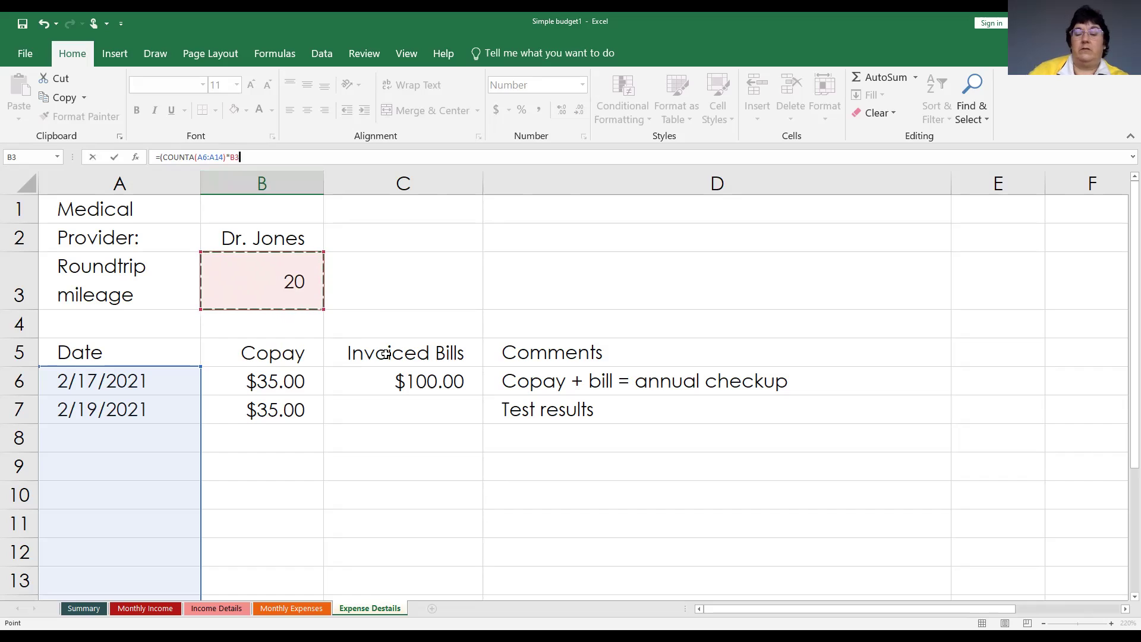
{"action": "type", "text": ")"}
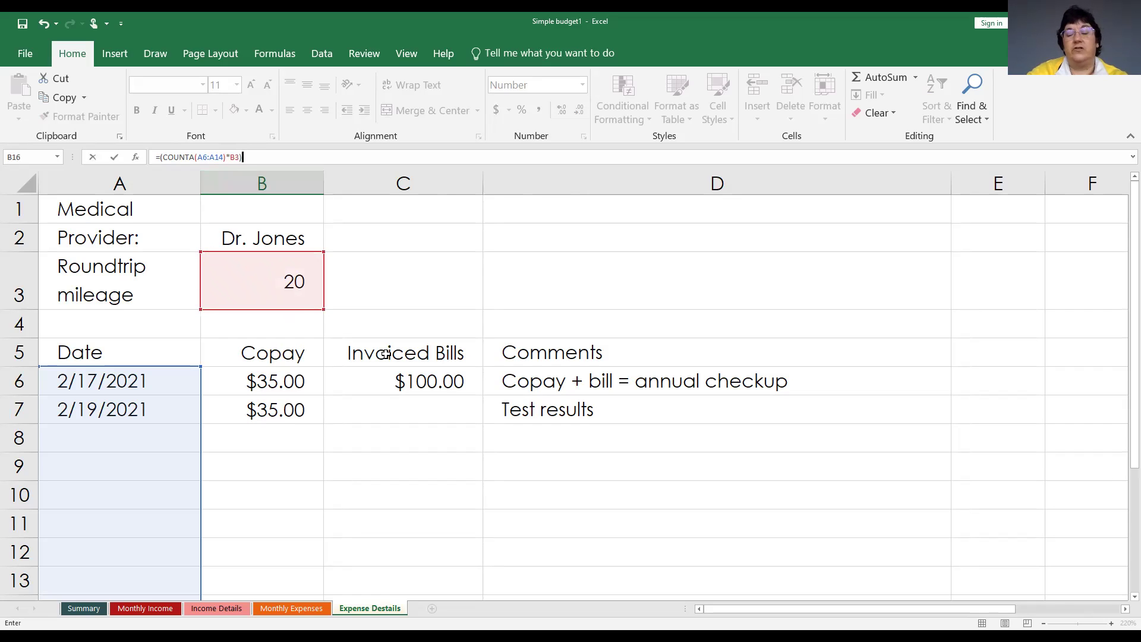
{"action": "key", "text": "Return"}
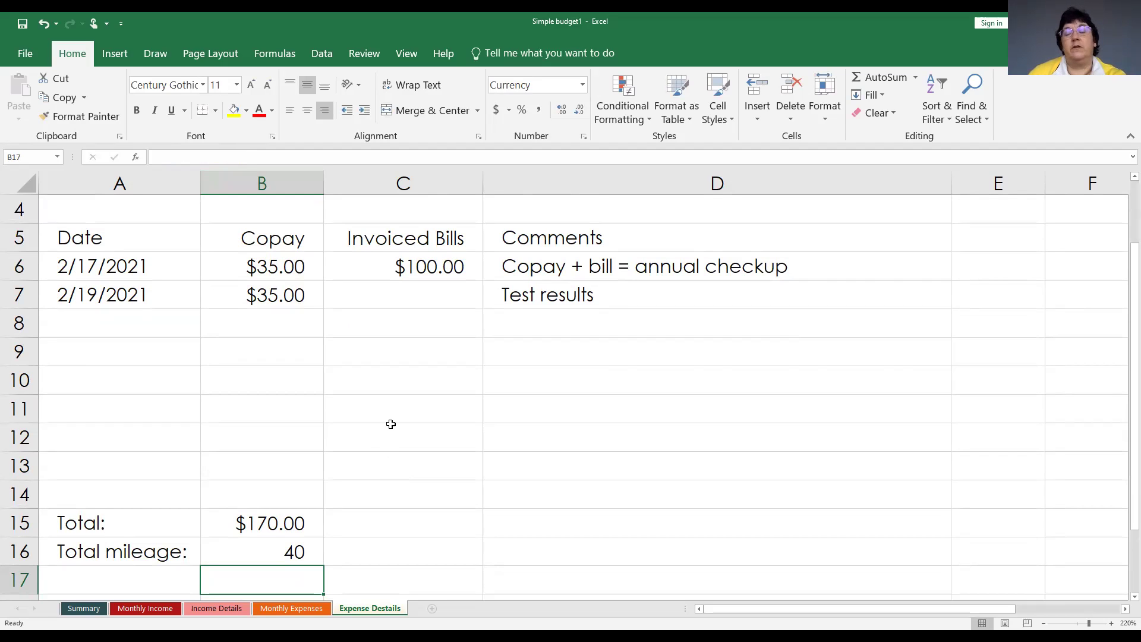
{"action": "scroll", "coordinate": [392, 451], "scroll_direction": "up", "scroll_amount": 1}
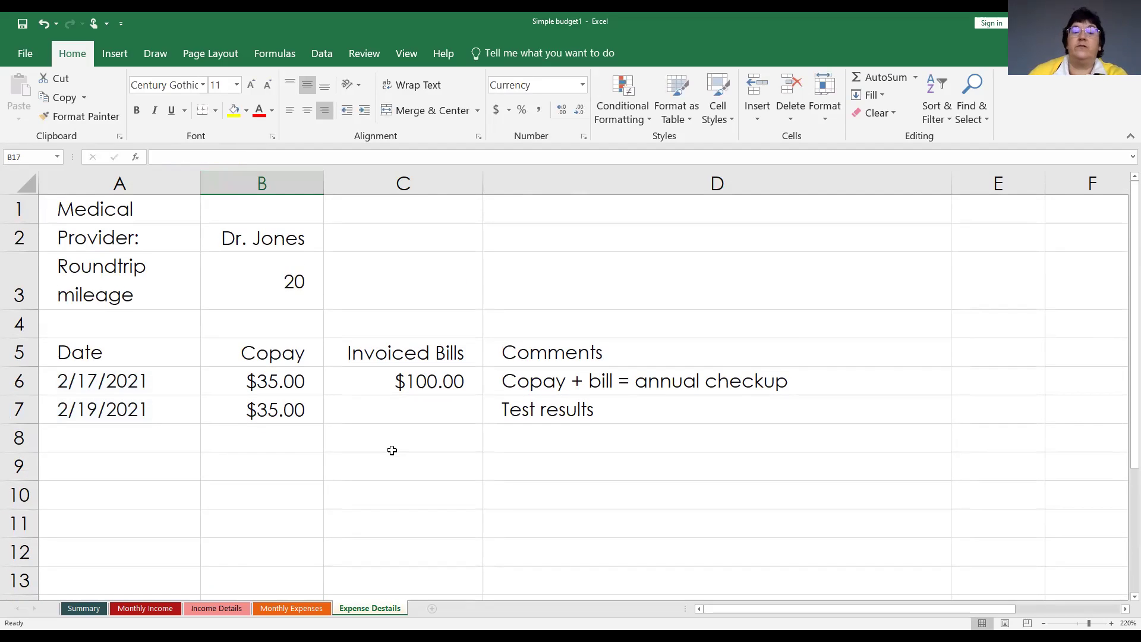
{"action": "scroll", "coordinate": [395, 476], "scroll_direction": "down", "scroll_amount": 1}
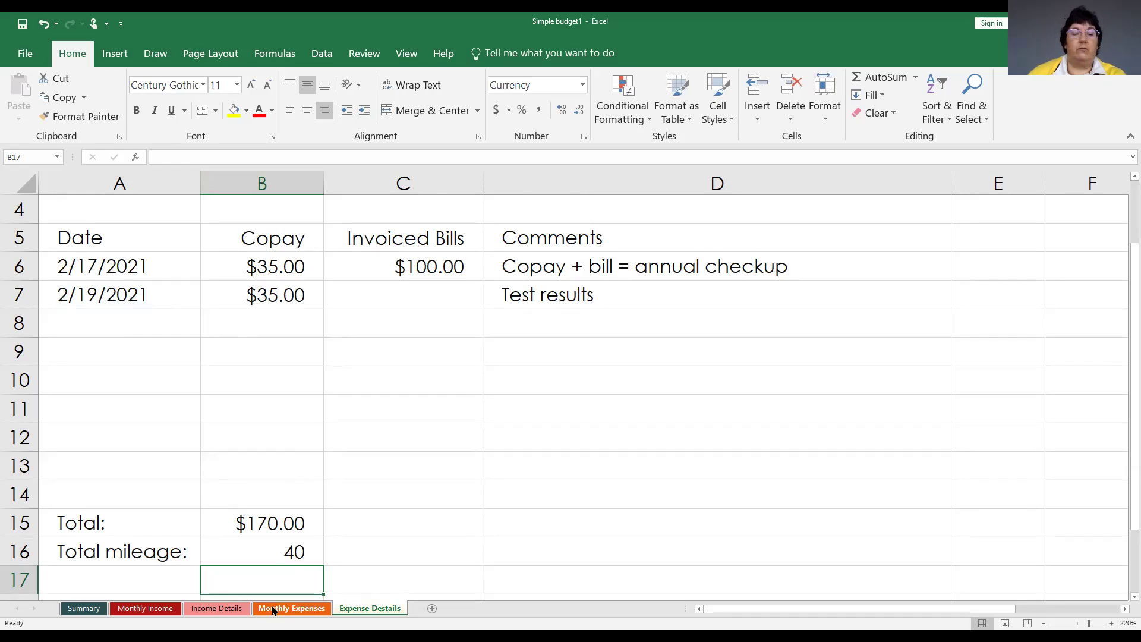
On Monthly Expenses, set the medical Amount in C16 to ='Expense Details'!B15 ($170.00).
{"action": "left_click", "coordinate": [271, 608]}
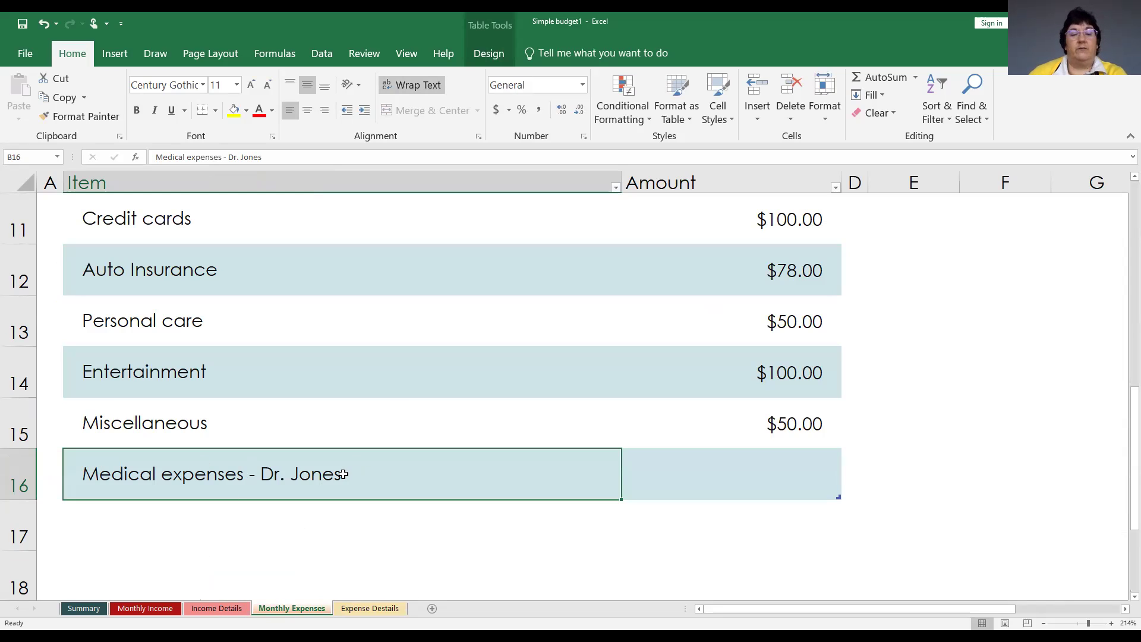
{"action": "left_click", "coordinate": [789, 470]}
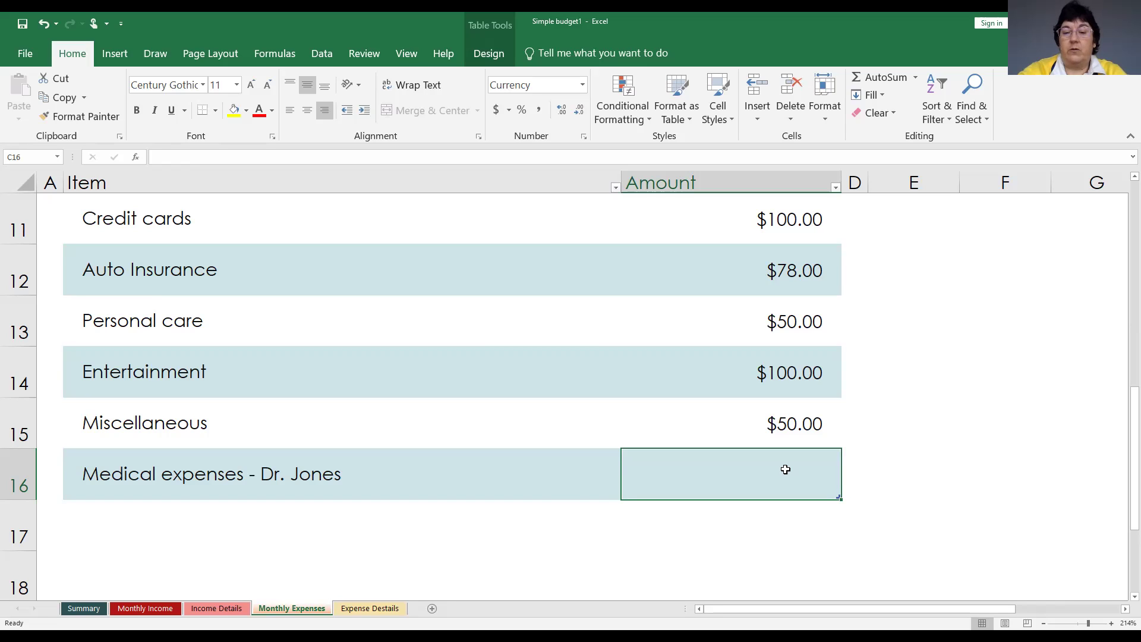
{"action": "type", "text": "="}
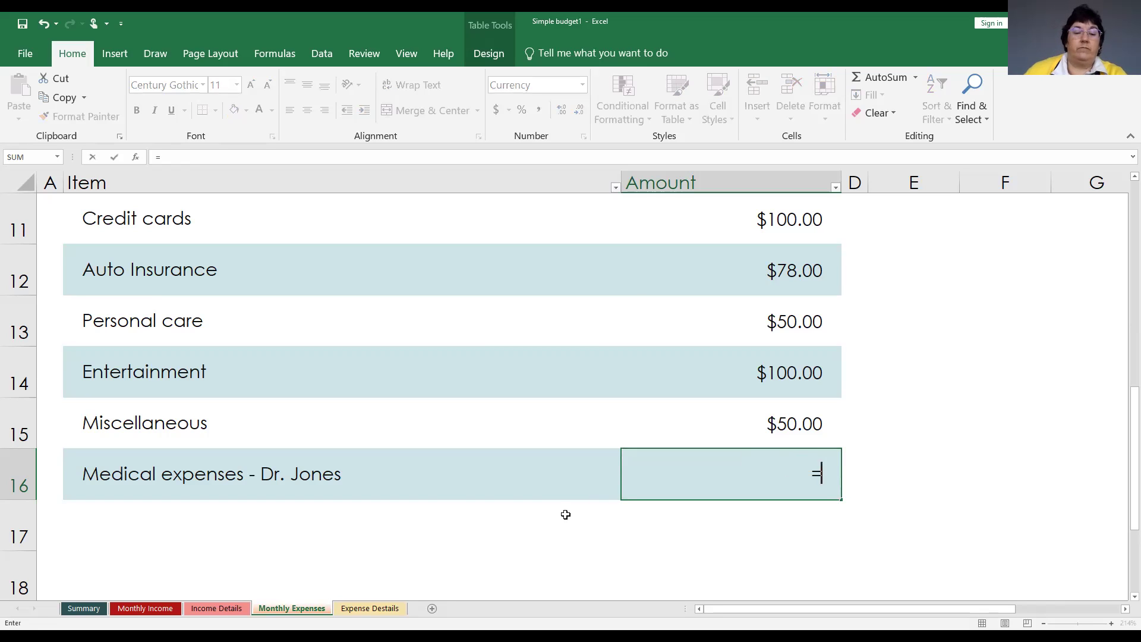
{"action": "left_click", "coordinate": [369, 609]}
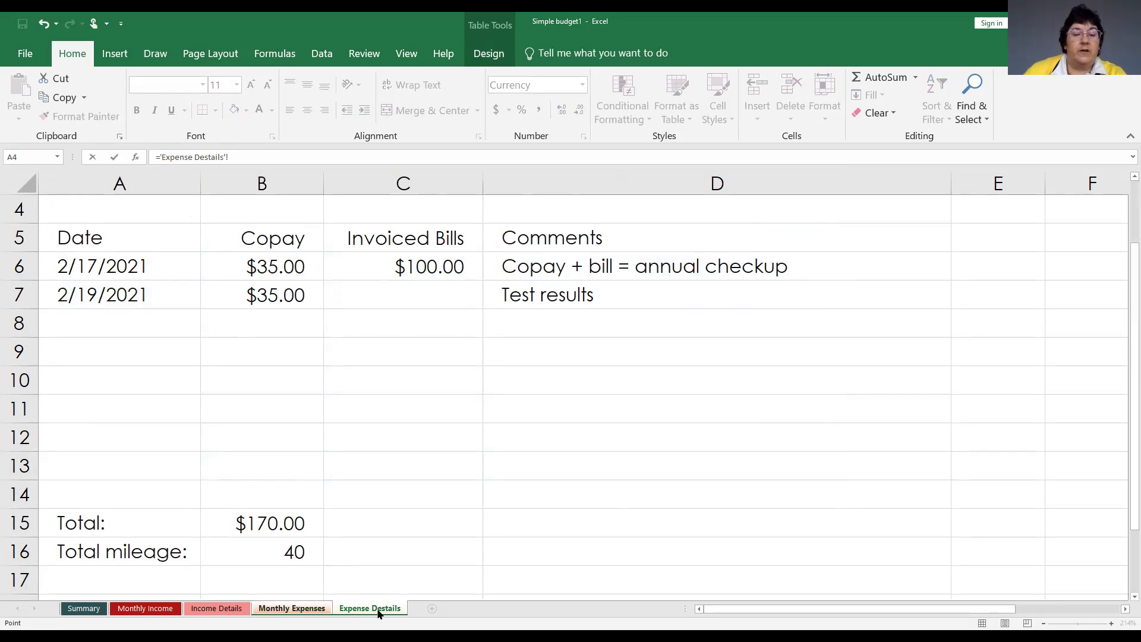
{"action": "left_click", "coordinate": [245, 523]}
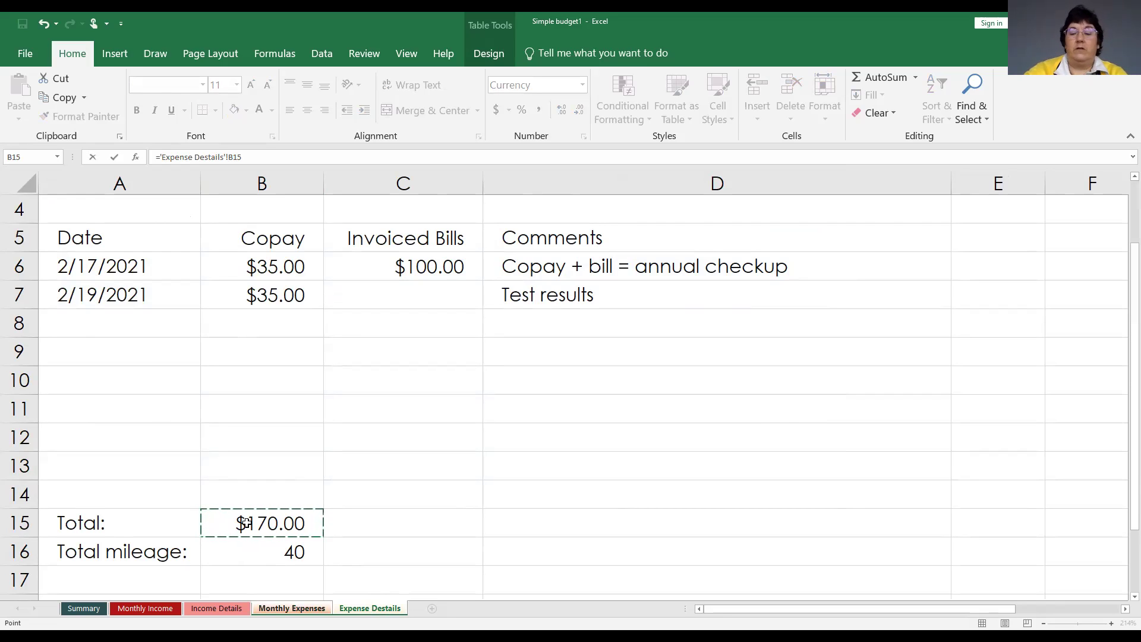
{"action": "key", "text": "Return"}
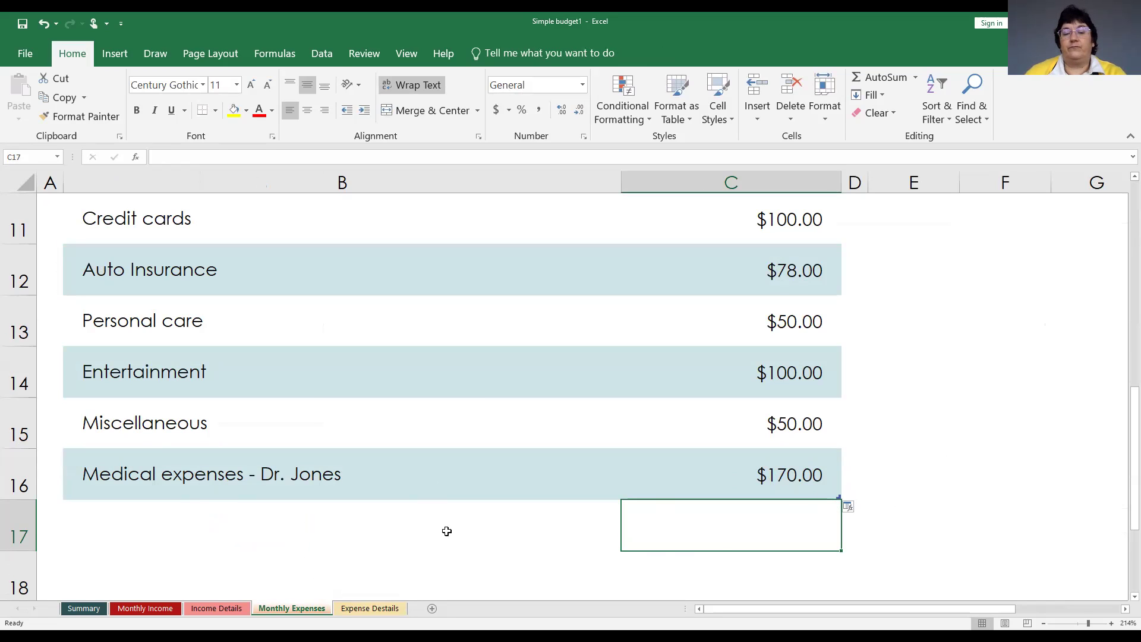
Extend the expenses table into columns D and E, widening column D to about 80 pixels.
{"action": "left_click", "coordinate": [538, 529]}
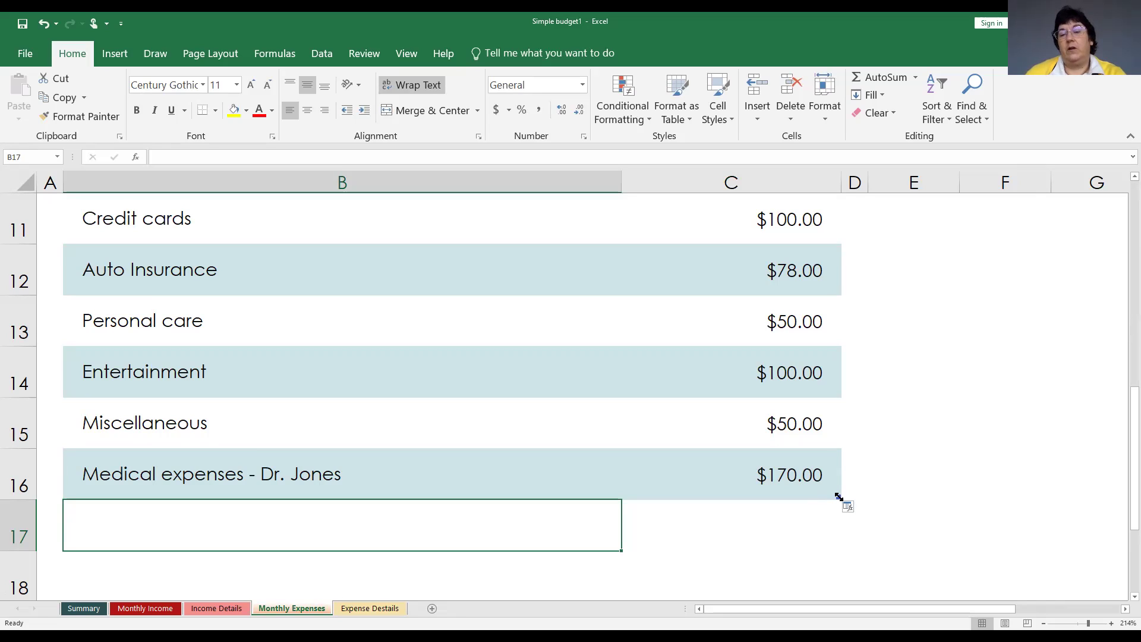
{"action": "left_click_drag", "start_coordinate": [838, 497], "coordinate": [922, 492]}
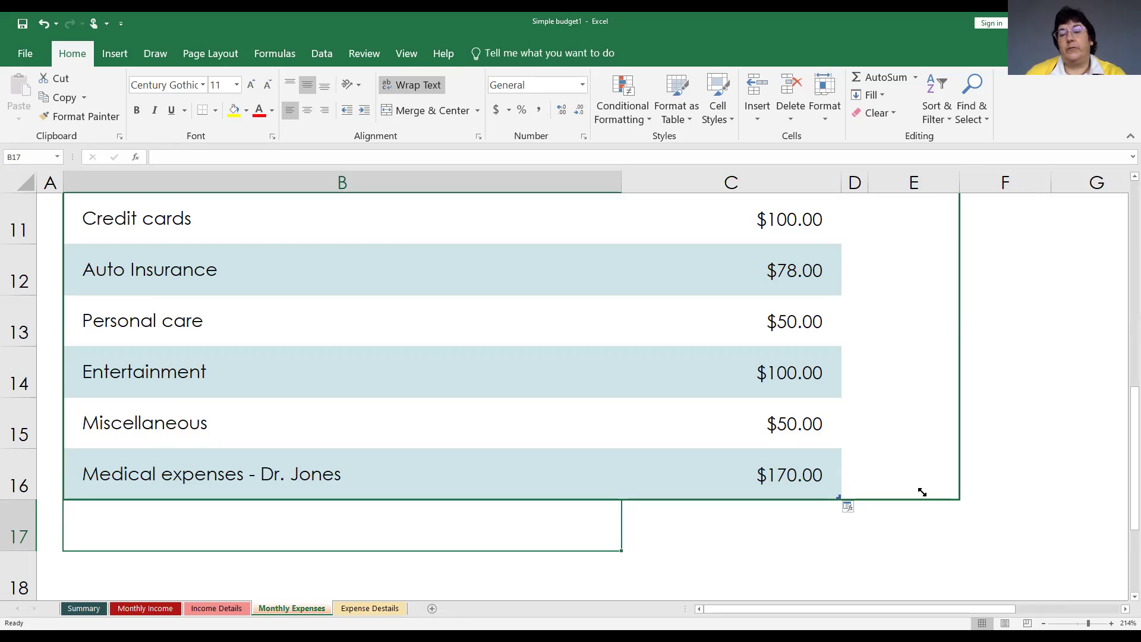
{"action": "left_click_drag", "start_coordinate": [922, 492], "coordinate": [921, 492]}
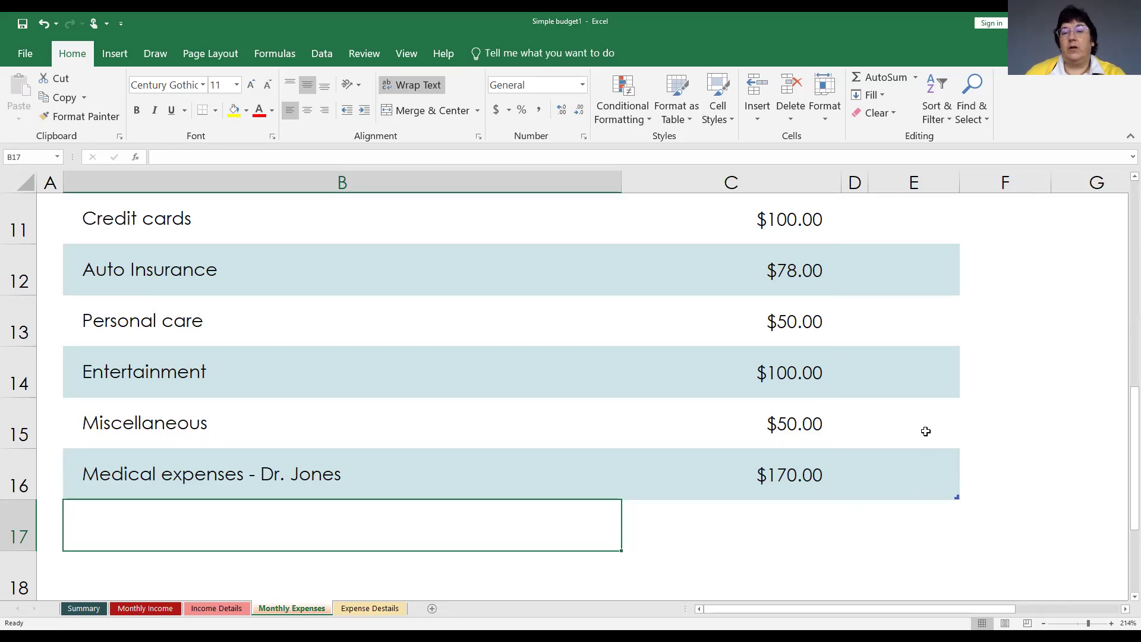
{"action": "left_click", "coordinate": [855, 182]}
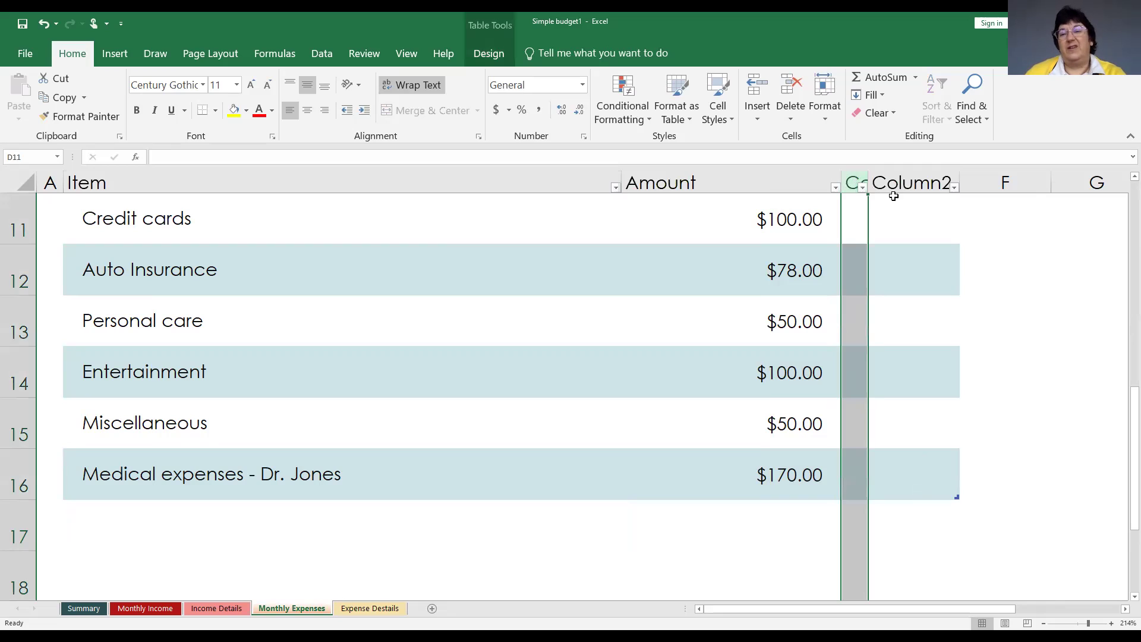
{"action": "left_click_drag", "start_coordinate": [865, 182], "coordinate": [938, 179]}
Label D16 'Mileage' and set E16 to ='Expense Details'!B16 to show 40.
{"action": "left_click", "coordinate": [877, 485]}
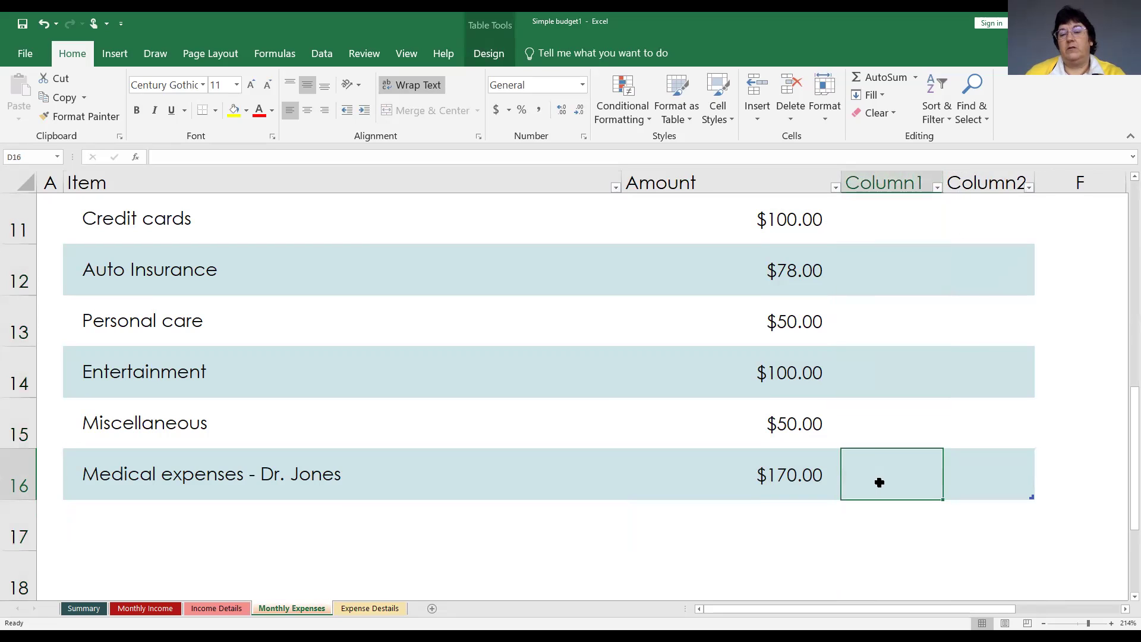
{"action": "type", "text": "Mileage"}
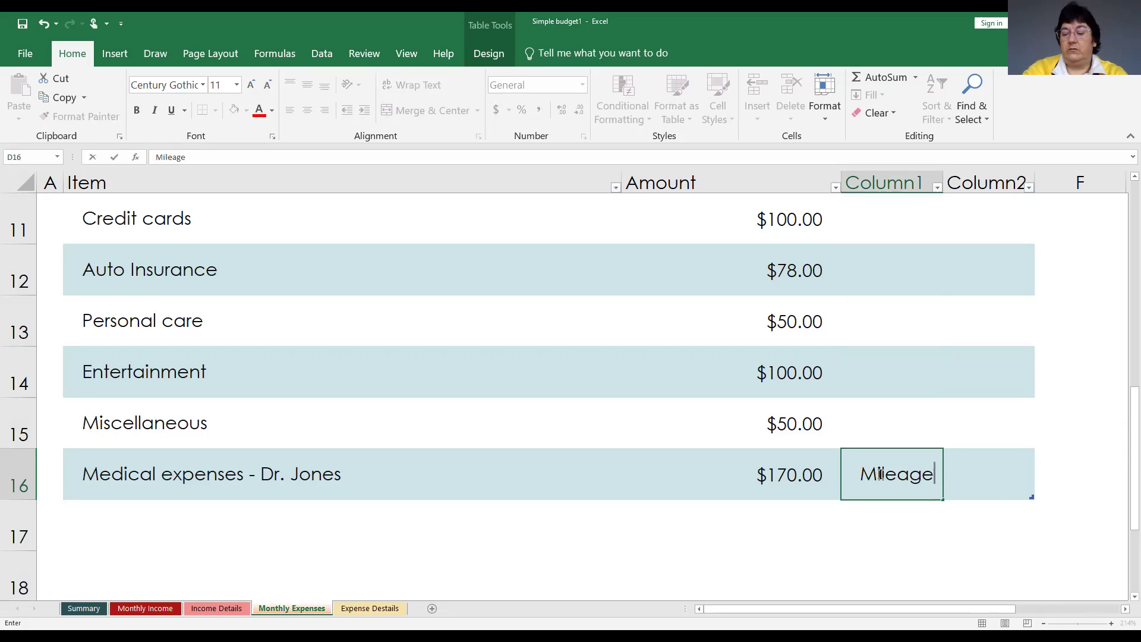
{"action": "key", "text": "Tab"}
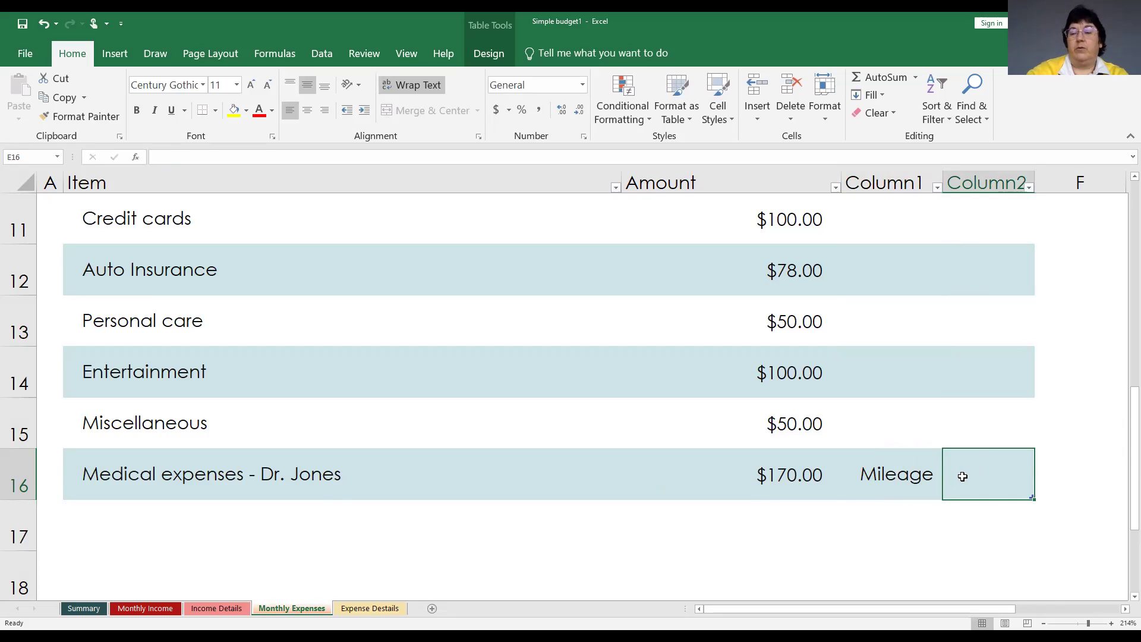
{"action": "type", "text": "="}
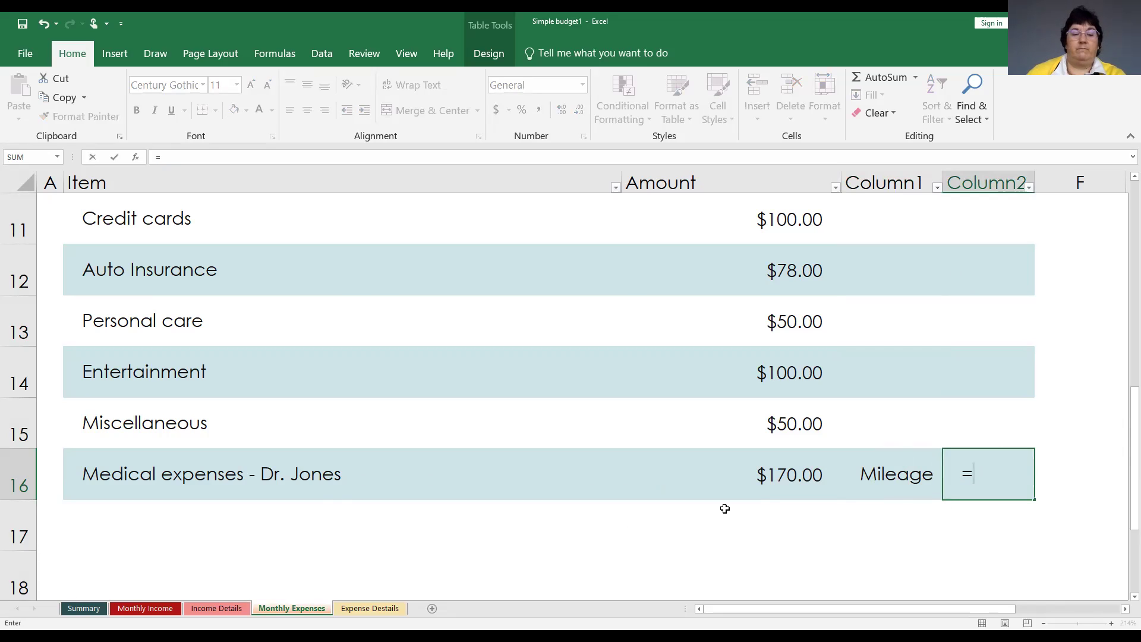
{"action": "left_click", "coordinate": [354, 607]}
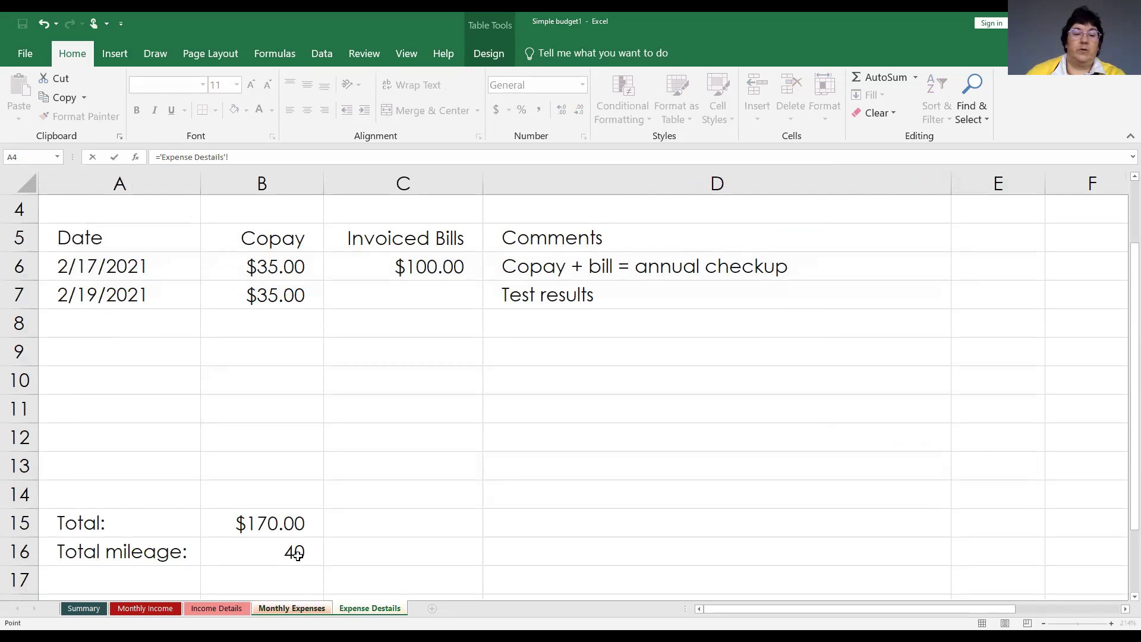
{"action": "left_click", "coordinate": [259, 552]}
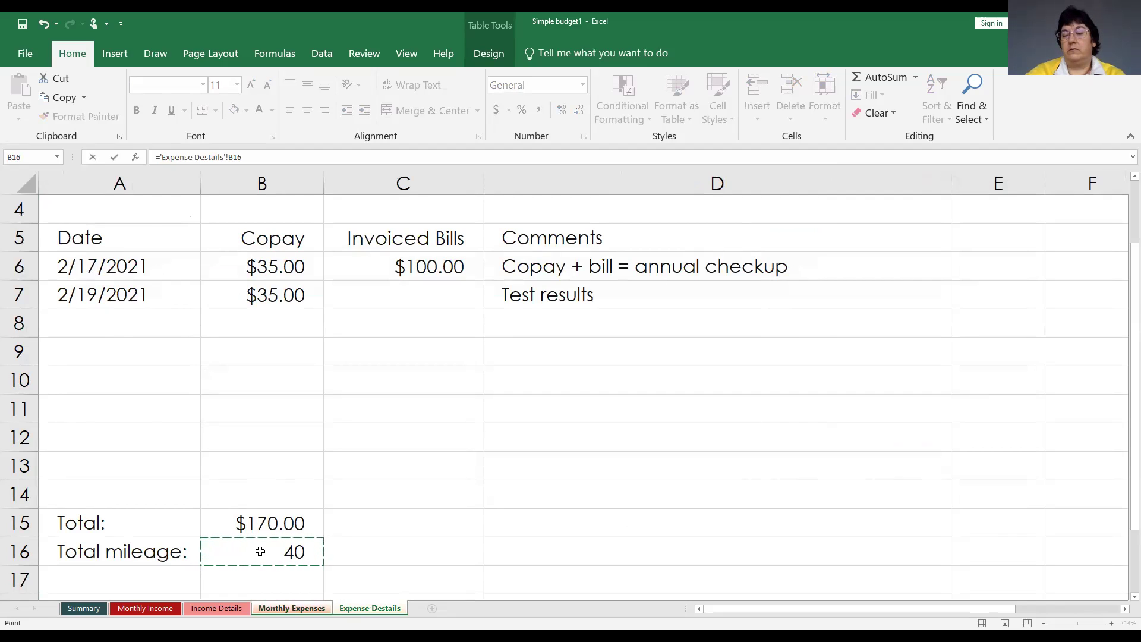
{"action": "key", "text": "Return"}
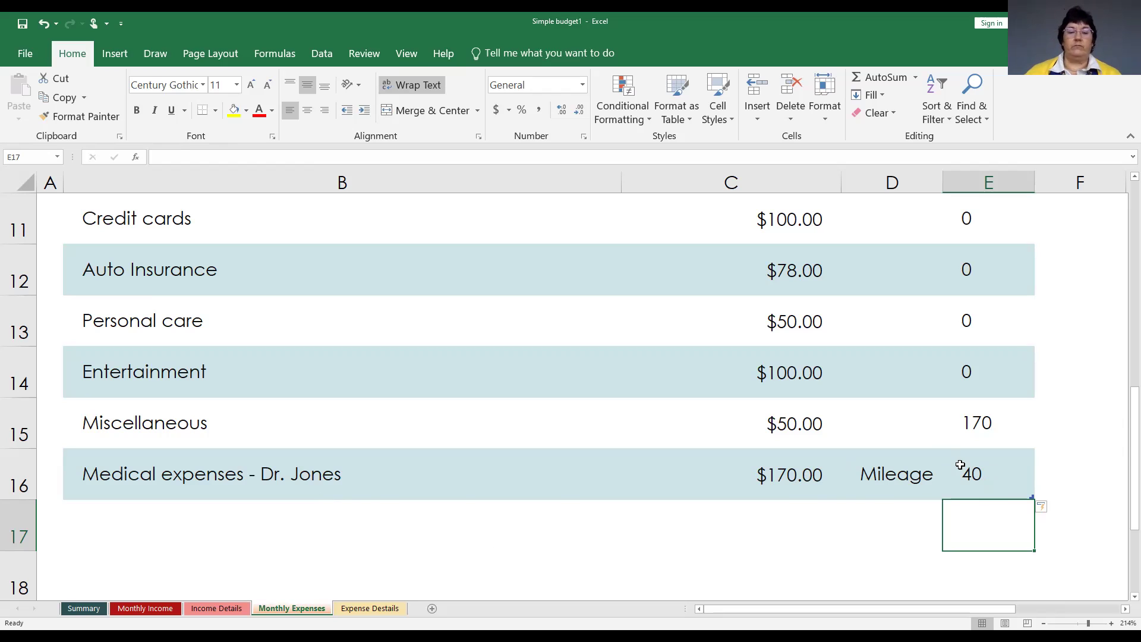
Rename the sheet tab to 'Expense Details' by removing its stray 's'.
{"action": "left_click", "coordinate": [355, 608]}
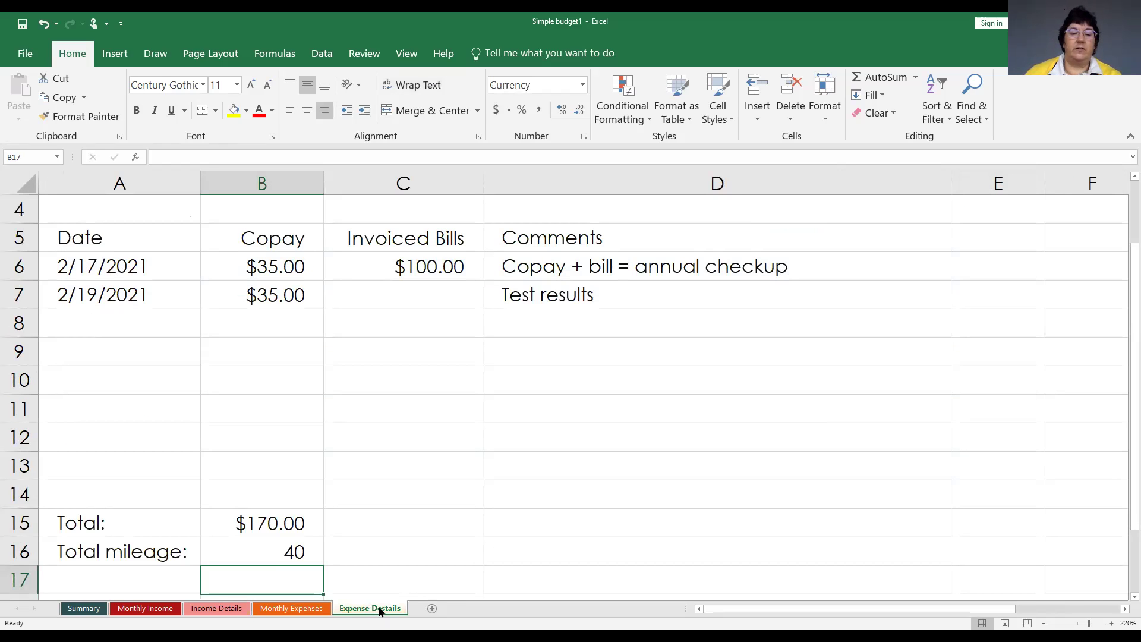
{"action": "right_click", "coordinate": [380, 611]}
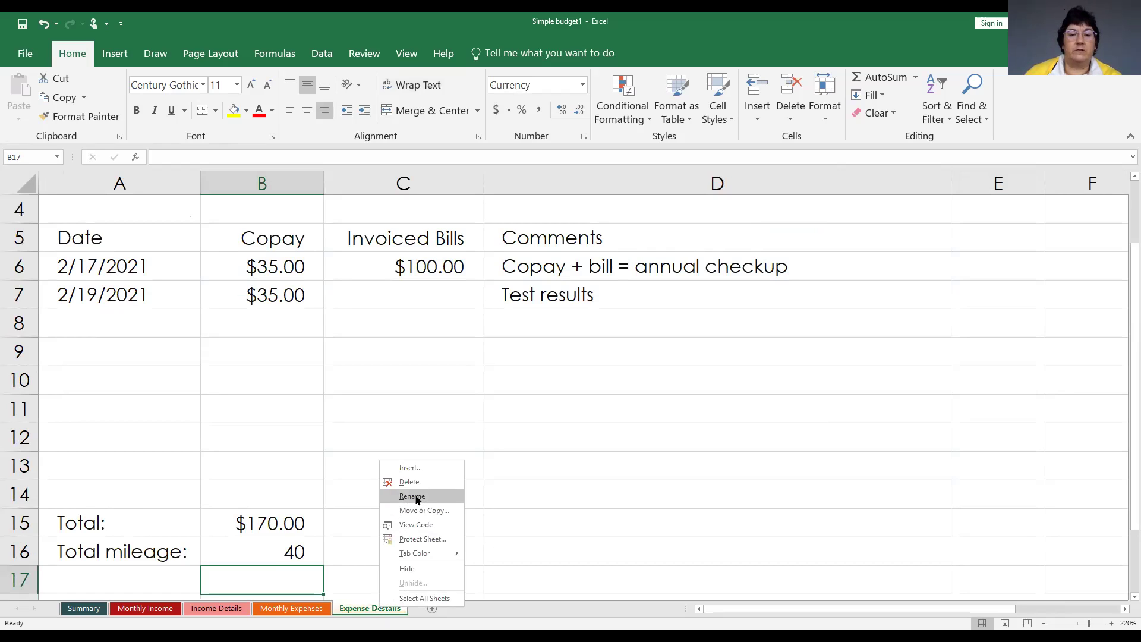
{"action": "left_click", "coordinate": [405, 498]}
{"action": "left_click", "coordinate": [386, 608]}
{"action": "key", "text": "BackSpace"}
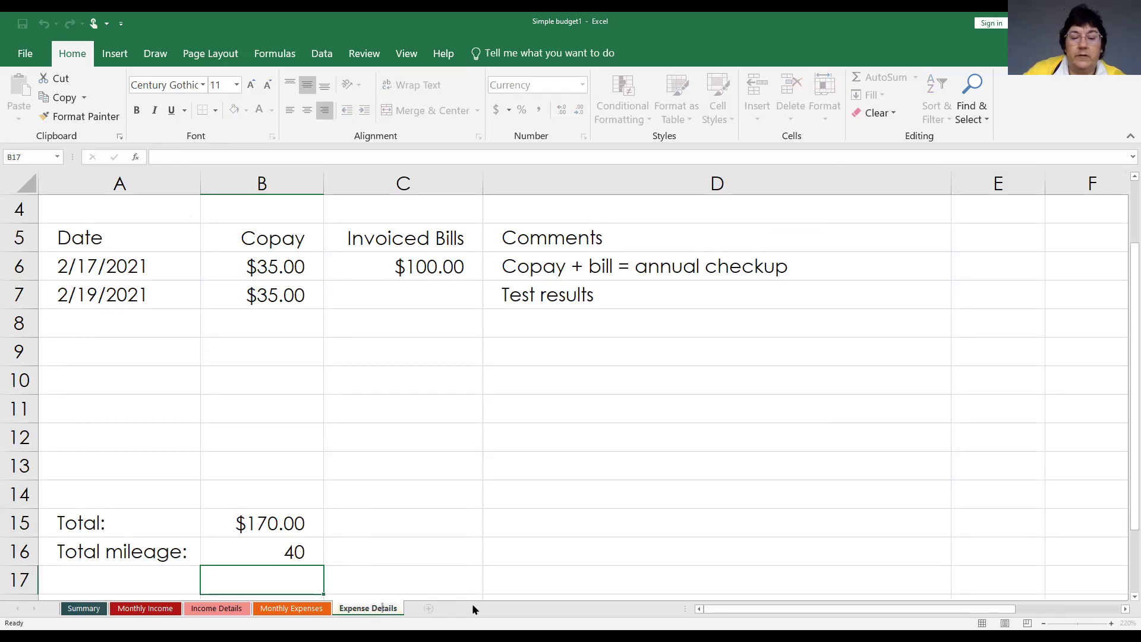
{"action": "key", "text": "Return"}
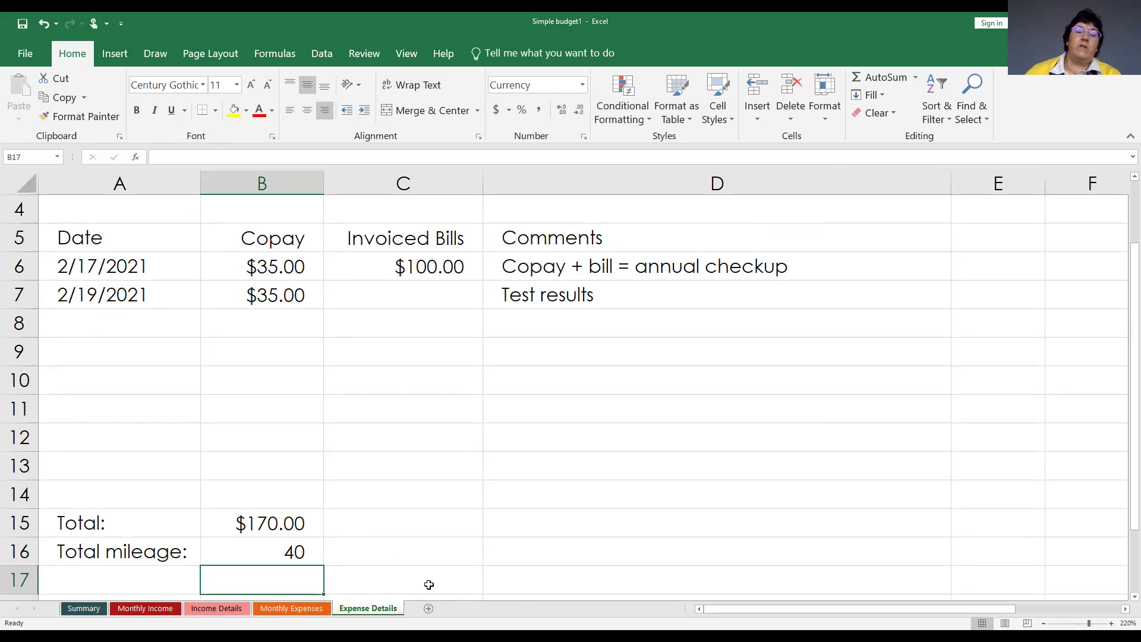
{"action": "scroll", "coordinate": [447, 485], "scroll_direction": "down", "scroll_amount": 1}
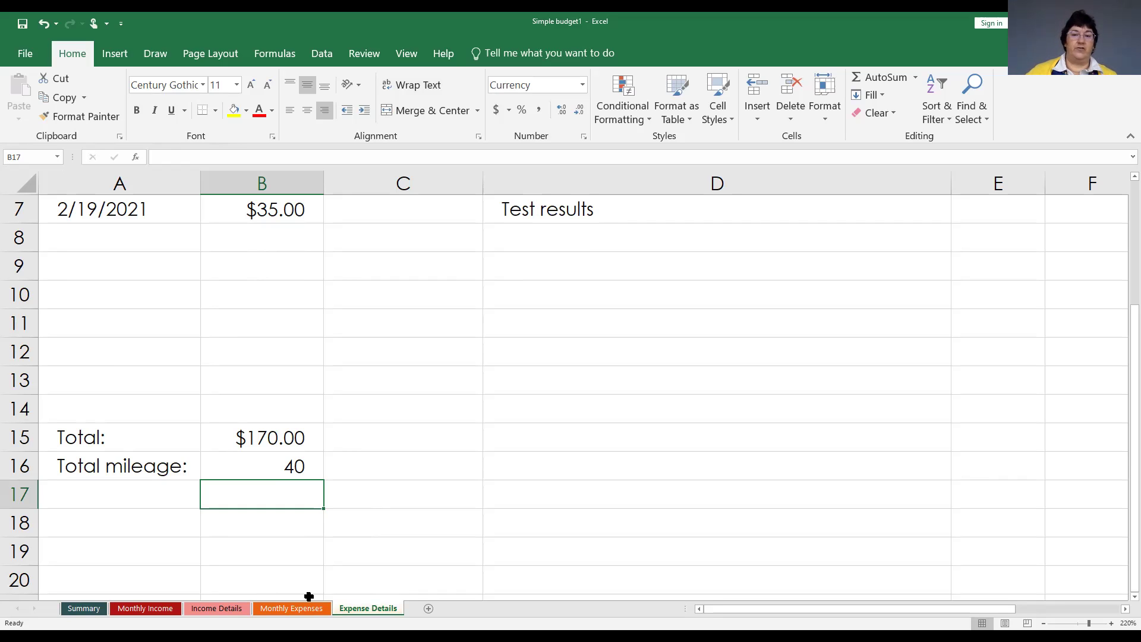
{"action": "scroll", "coordinate": [437, 408], "scroll_direction": "up", "scroll_amount": 2}
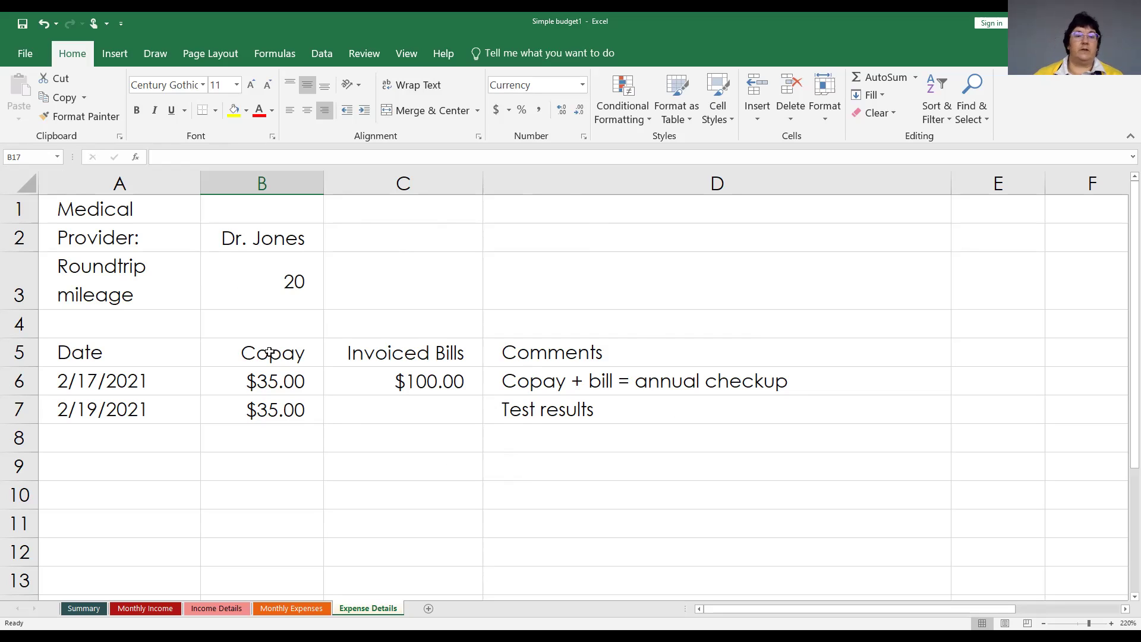
Clear the sample data from A6:D7 and return to cell A6.
{"action": "left_click", "coordinate": [180, 387]}
{"action": "left_click_drag", "start_coordinate": [181, 386], "coordinate": [515, 413]}
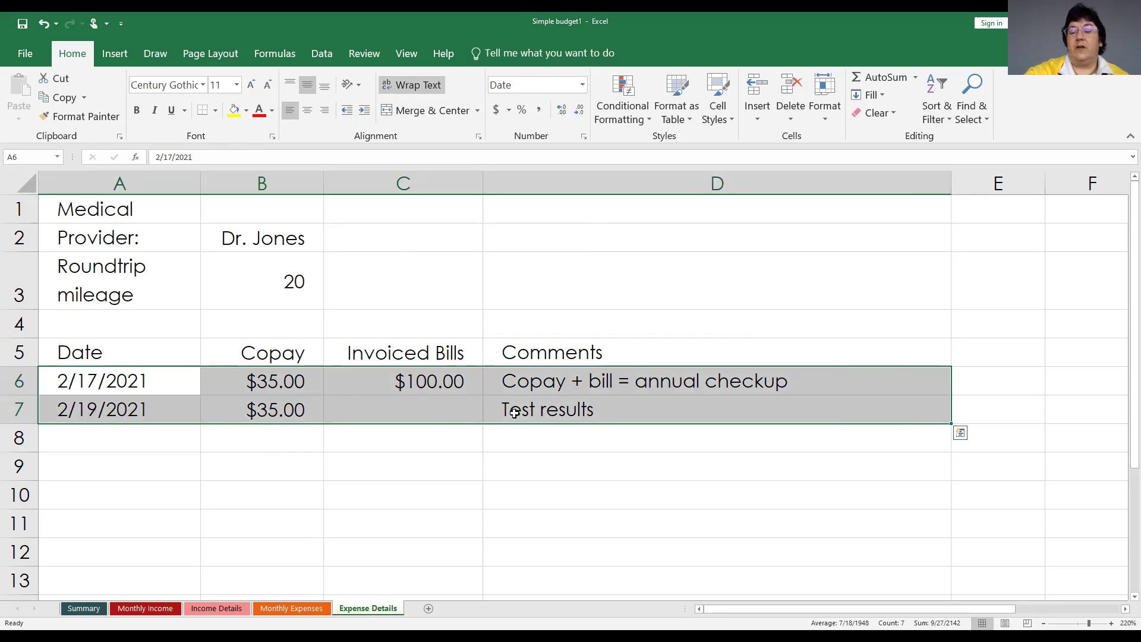
{"action": "key", "text": "Delete"}
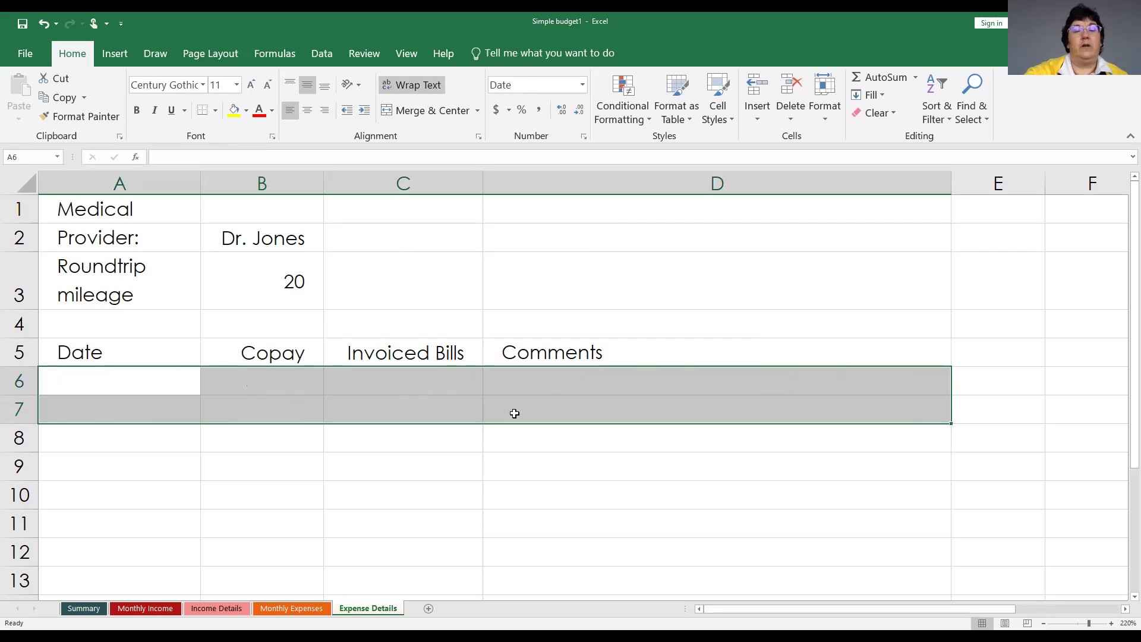
{"action": "left_click", "coordinate": [139, 387]}
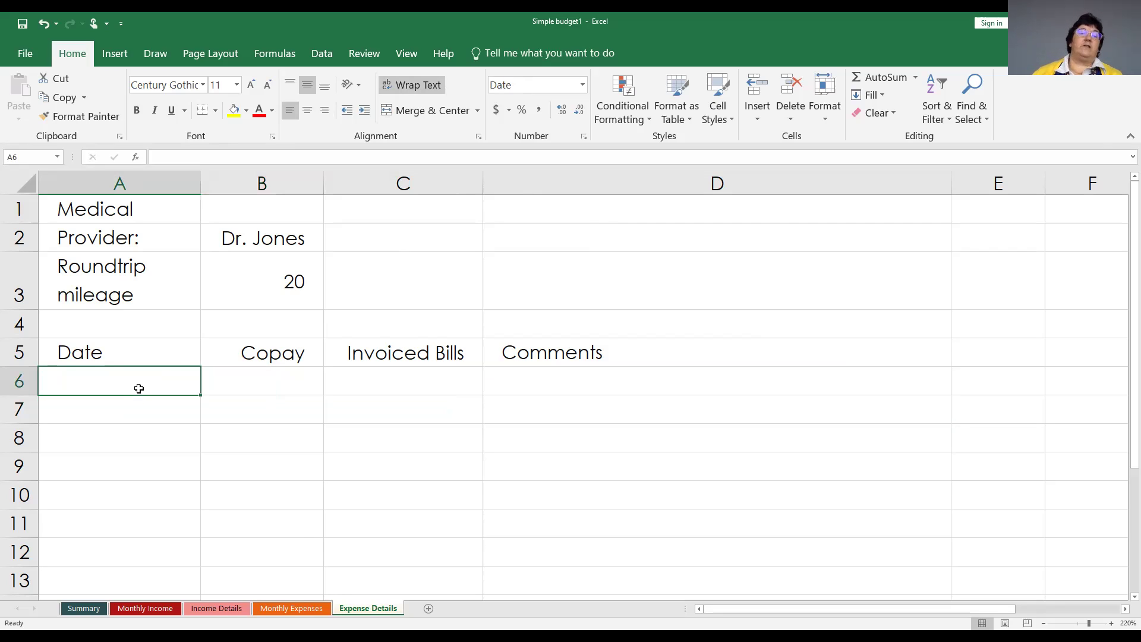